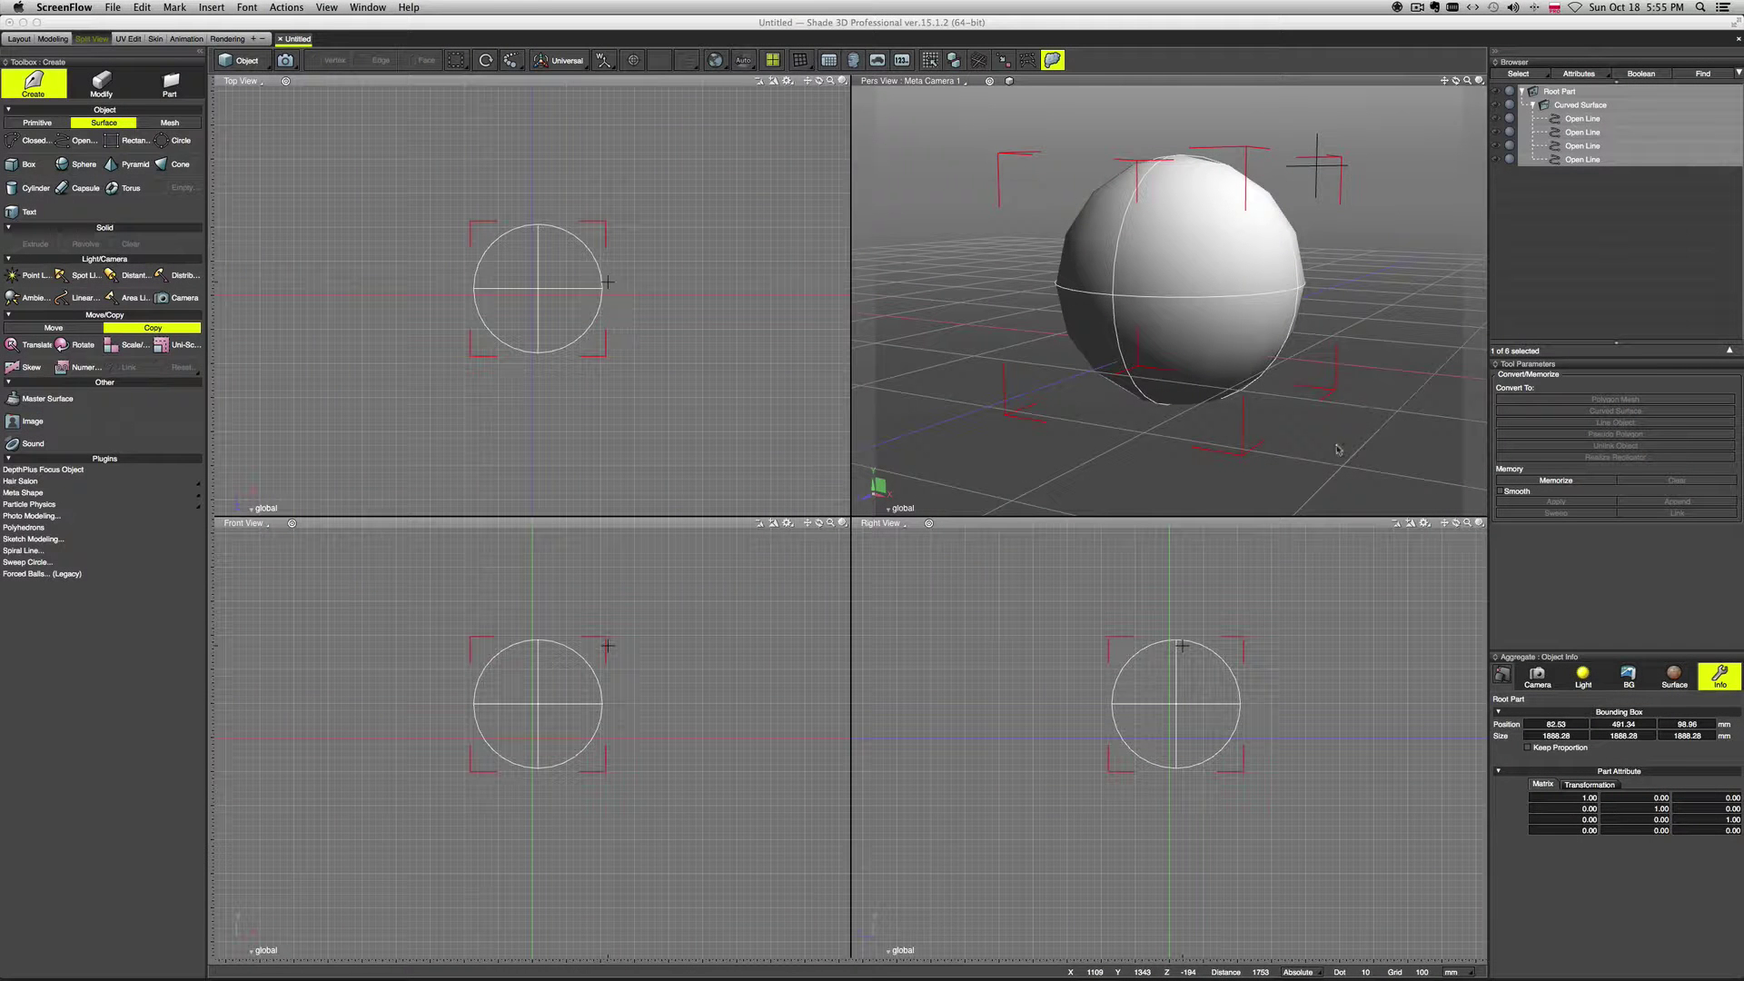
# Step: Select the sphere's Curved Surface object and render it in the image window
pyautogui.click(1366, 437)
pyautogui.moveTo(1400, 441)
pyautogui.mouseDown(button='middle')
pyautogui.moveTo(1366, 441)
pyautogui.moveTo(1398, 438)
pyautogui.mouseUp(button='middle')
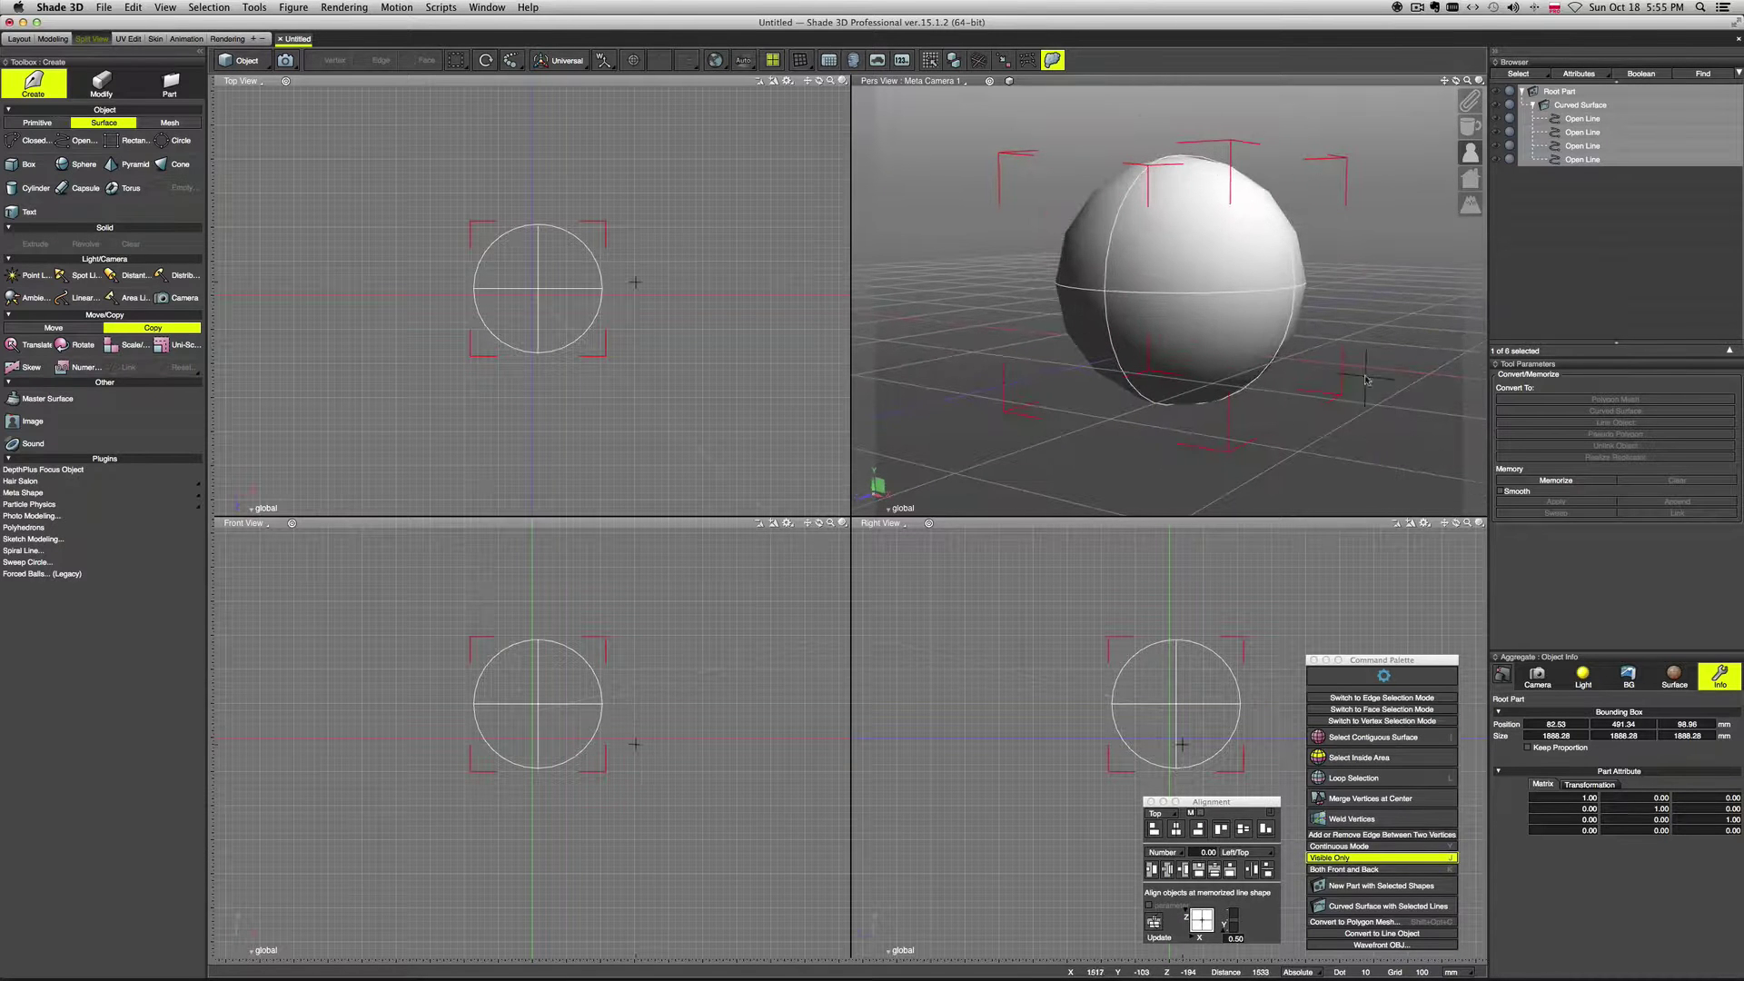
pyautogui.moveTo(1381, 374); pyautogui.dragTo(1393, 378)
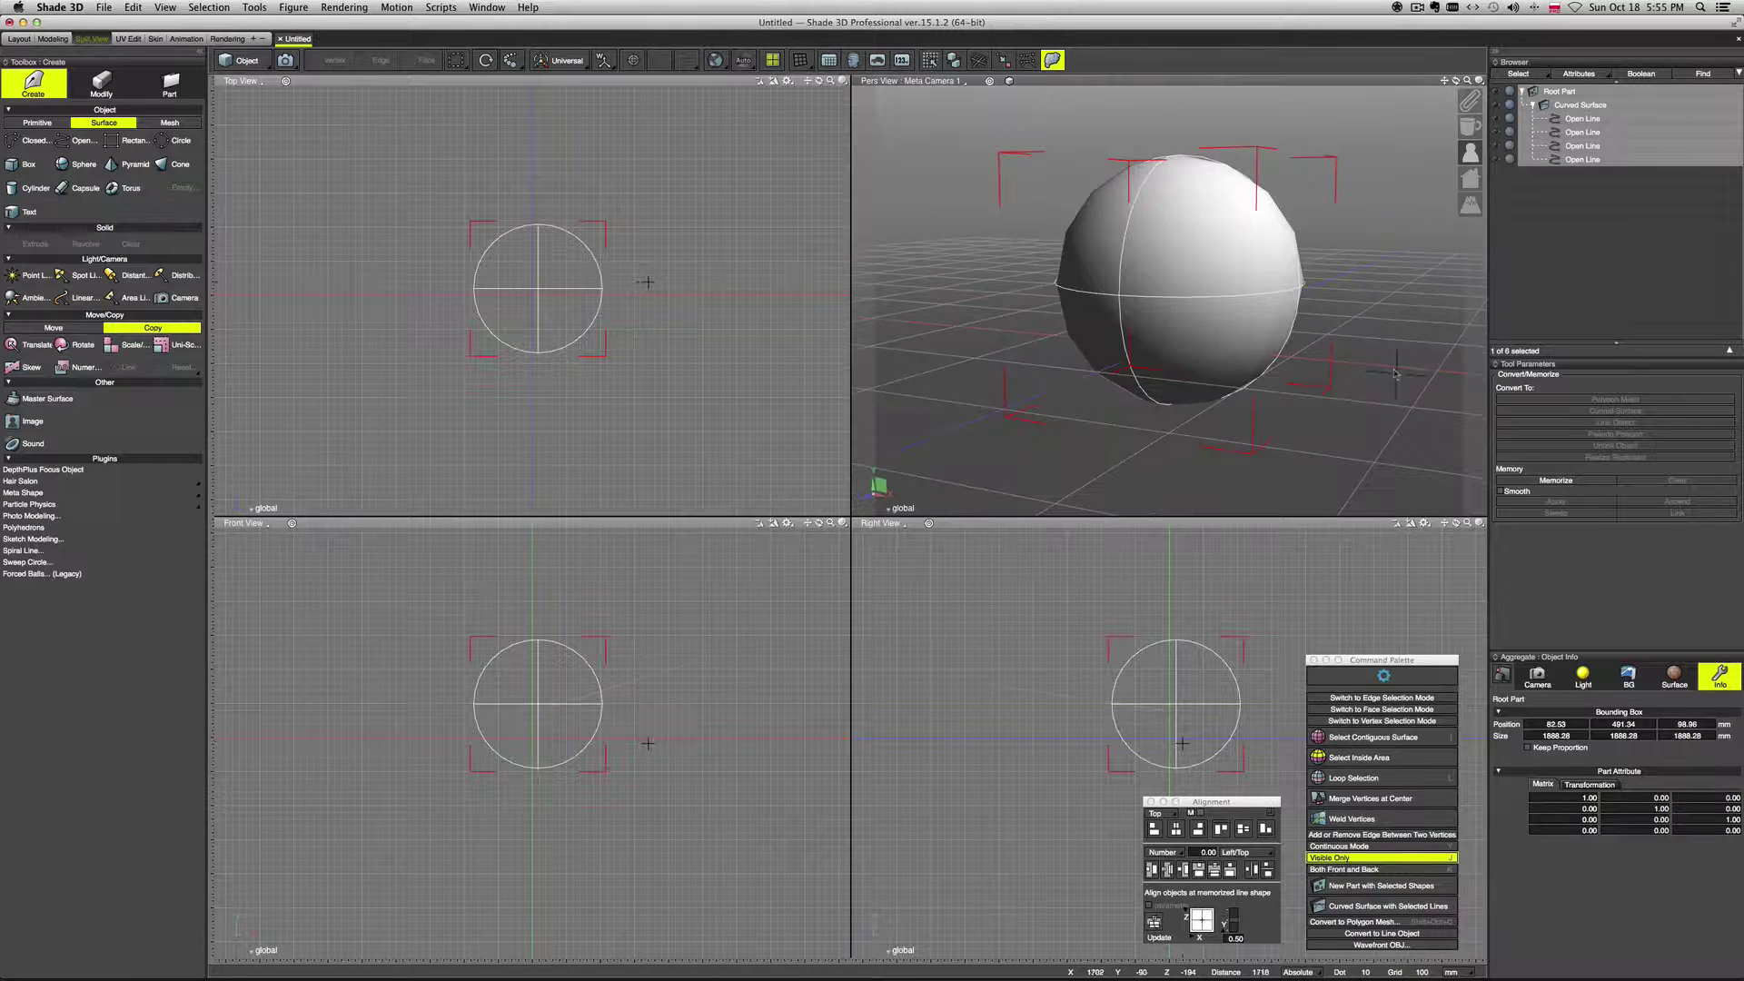
pyautogui.click(1610, 106)
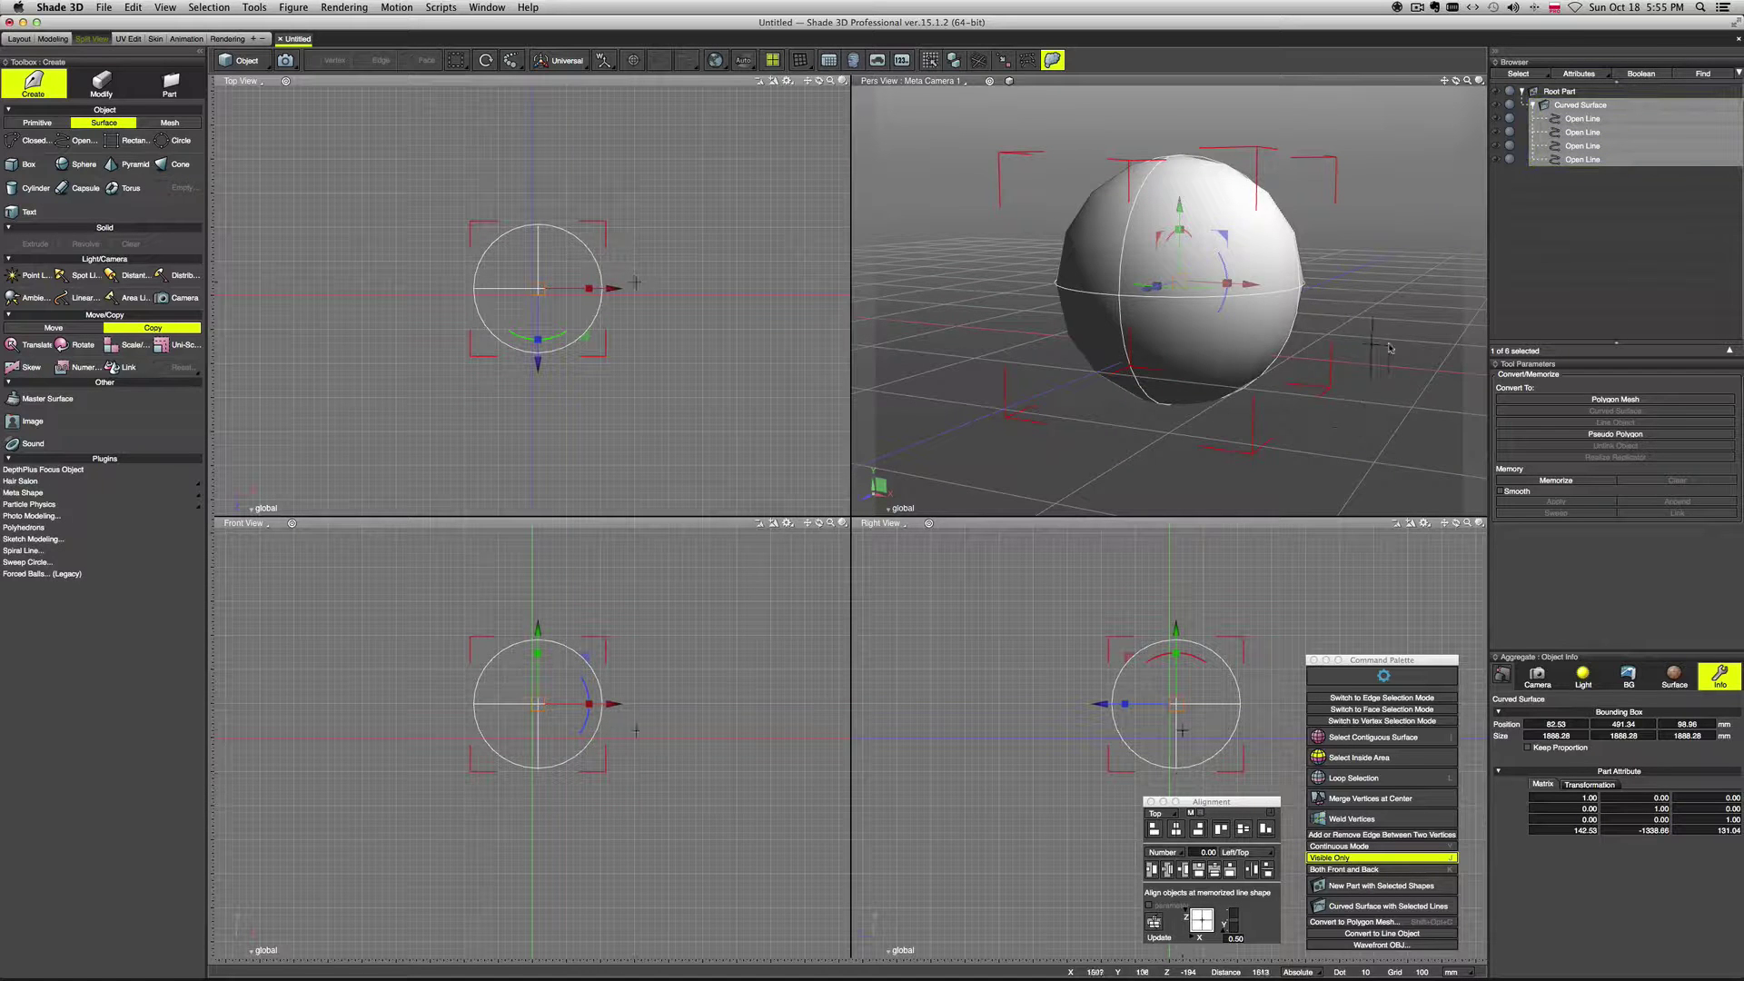
pyautogui.moveTo(1389, 347); pyautogui.dragTo(1401, 353)
pyautogui.press('super+r')
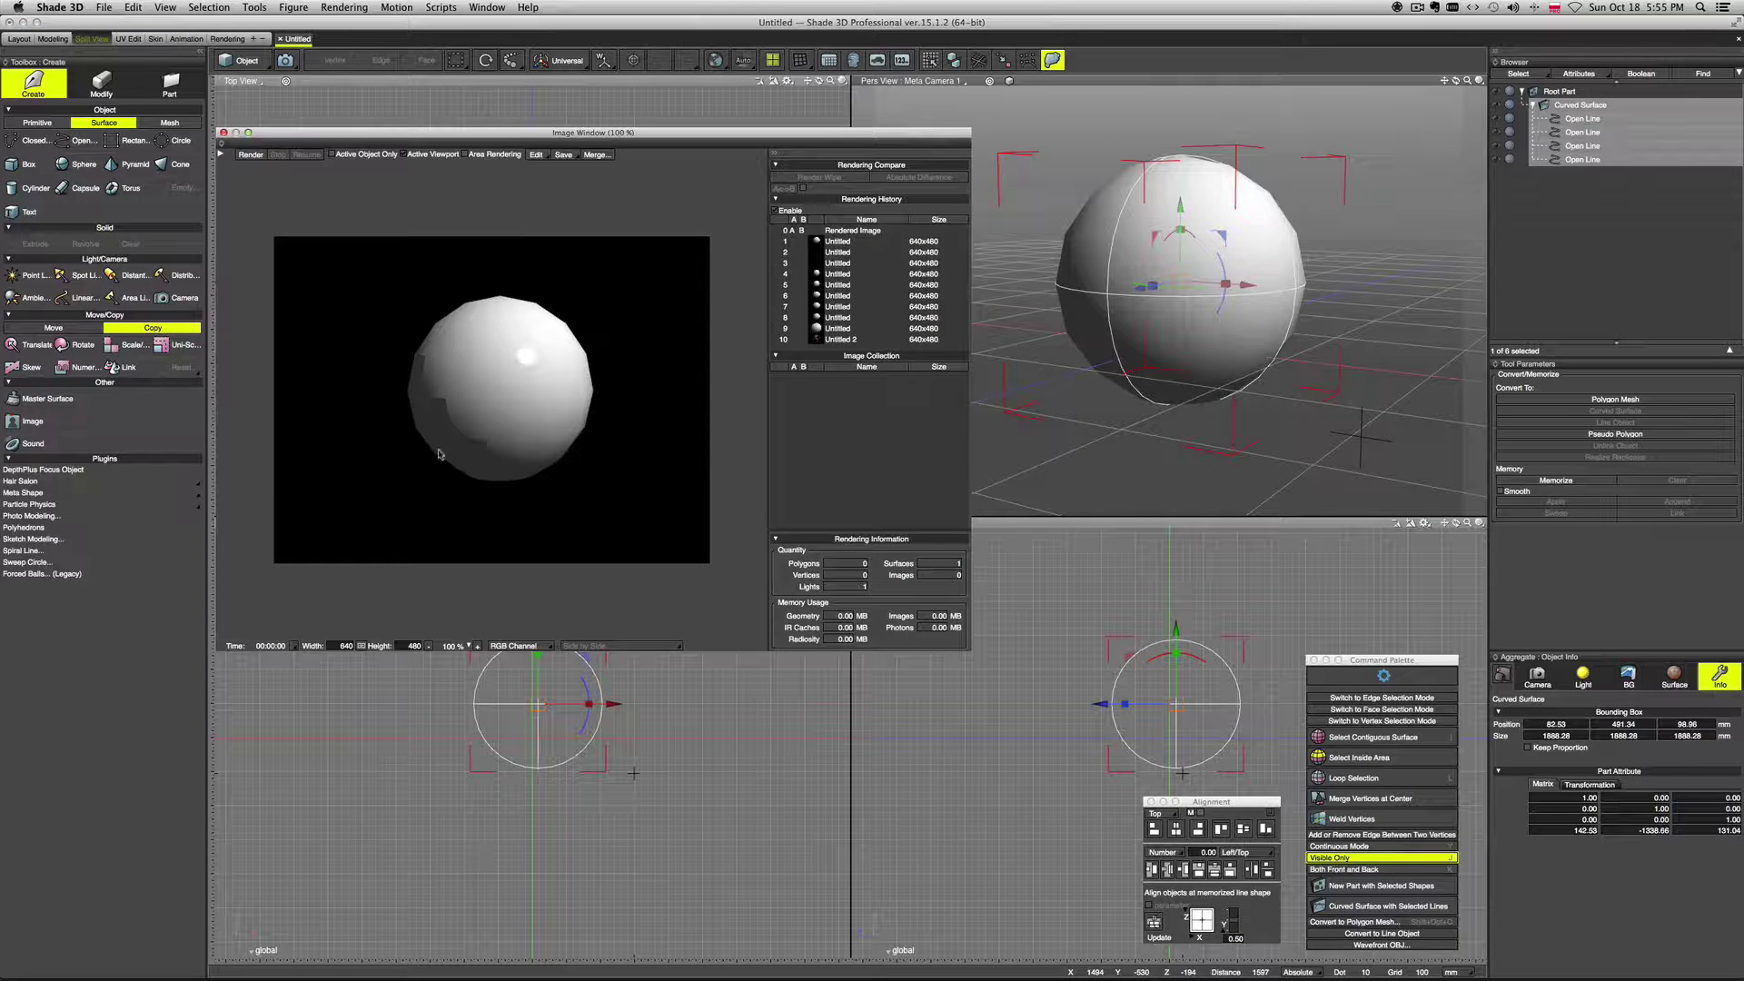
# Step: Rename the sphere's surface to "<Curved Surface" and render it again
pyautogui.doubleClick(1619, 106)
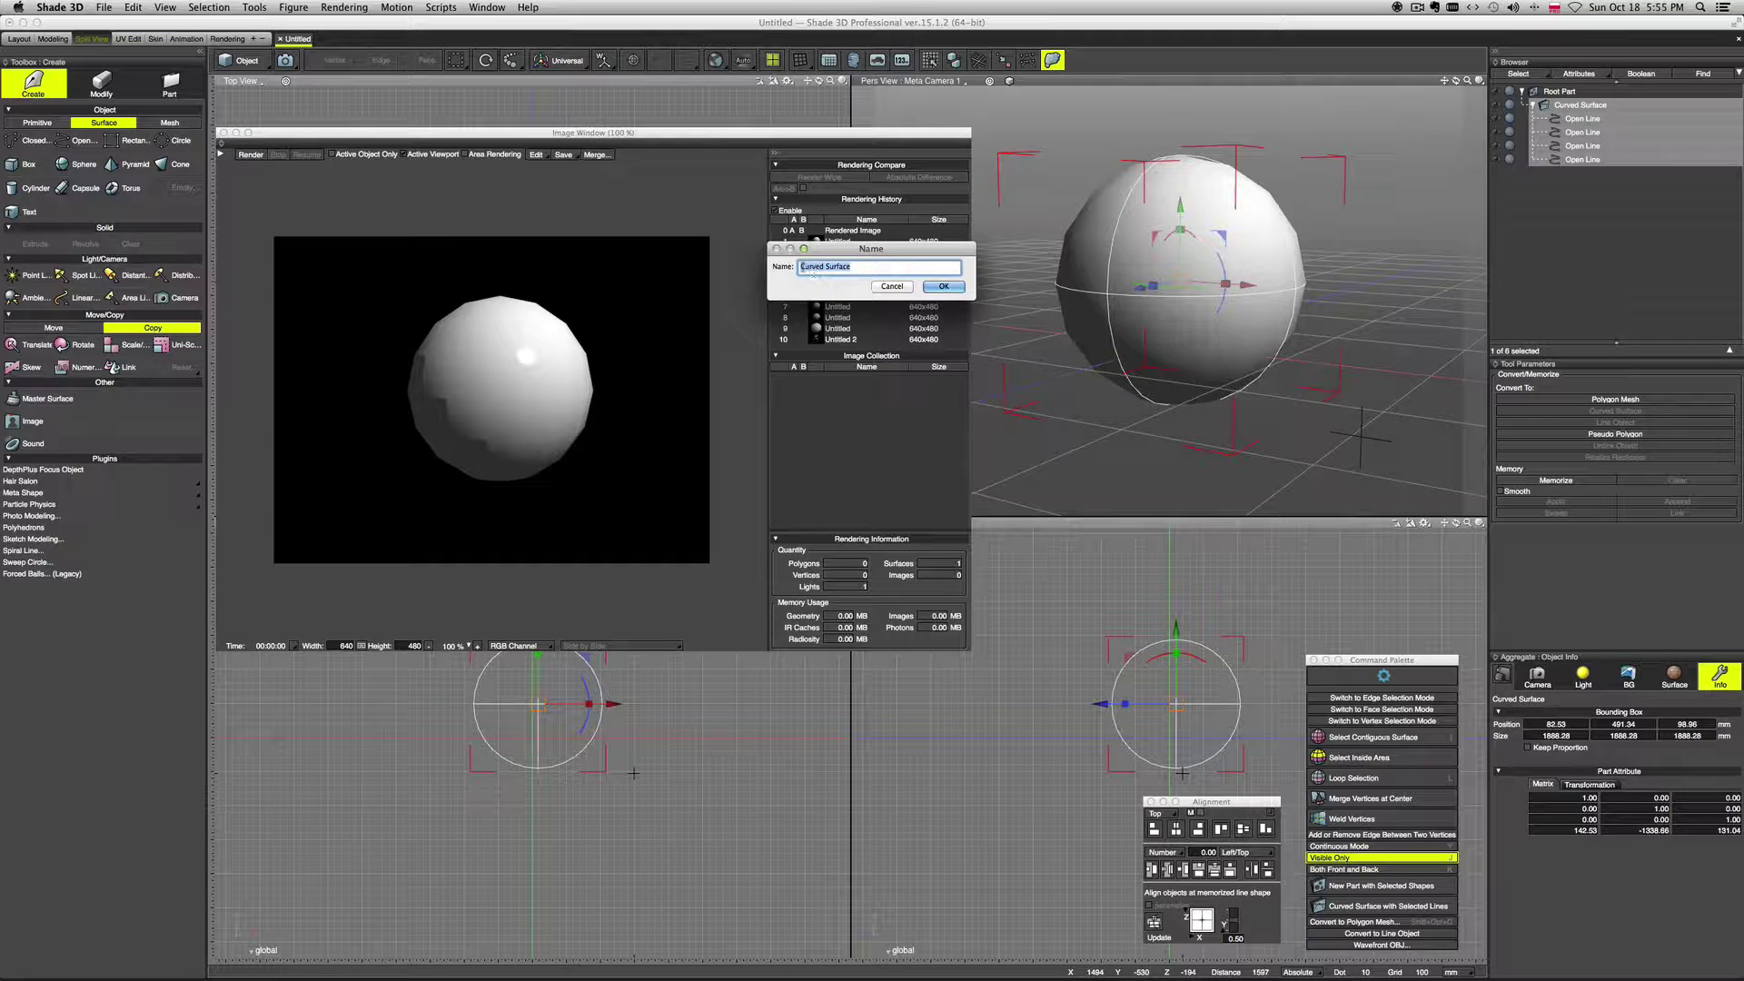
pyautogui.click(804, 267)
pyautogui.press('Return')
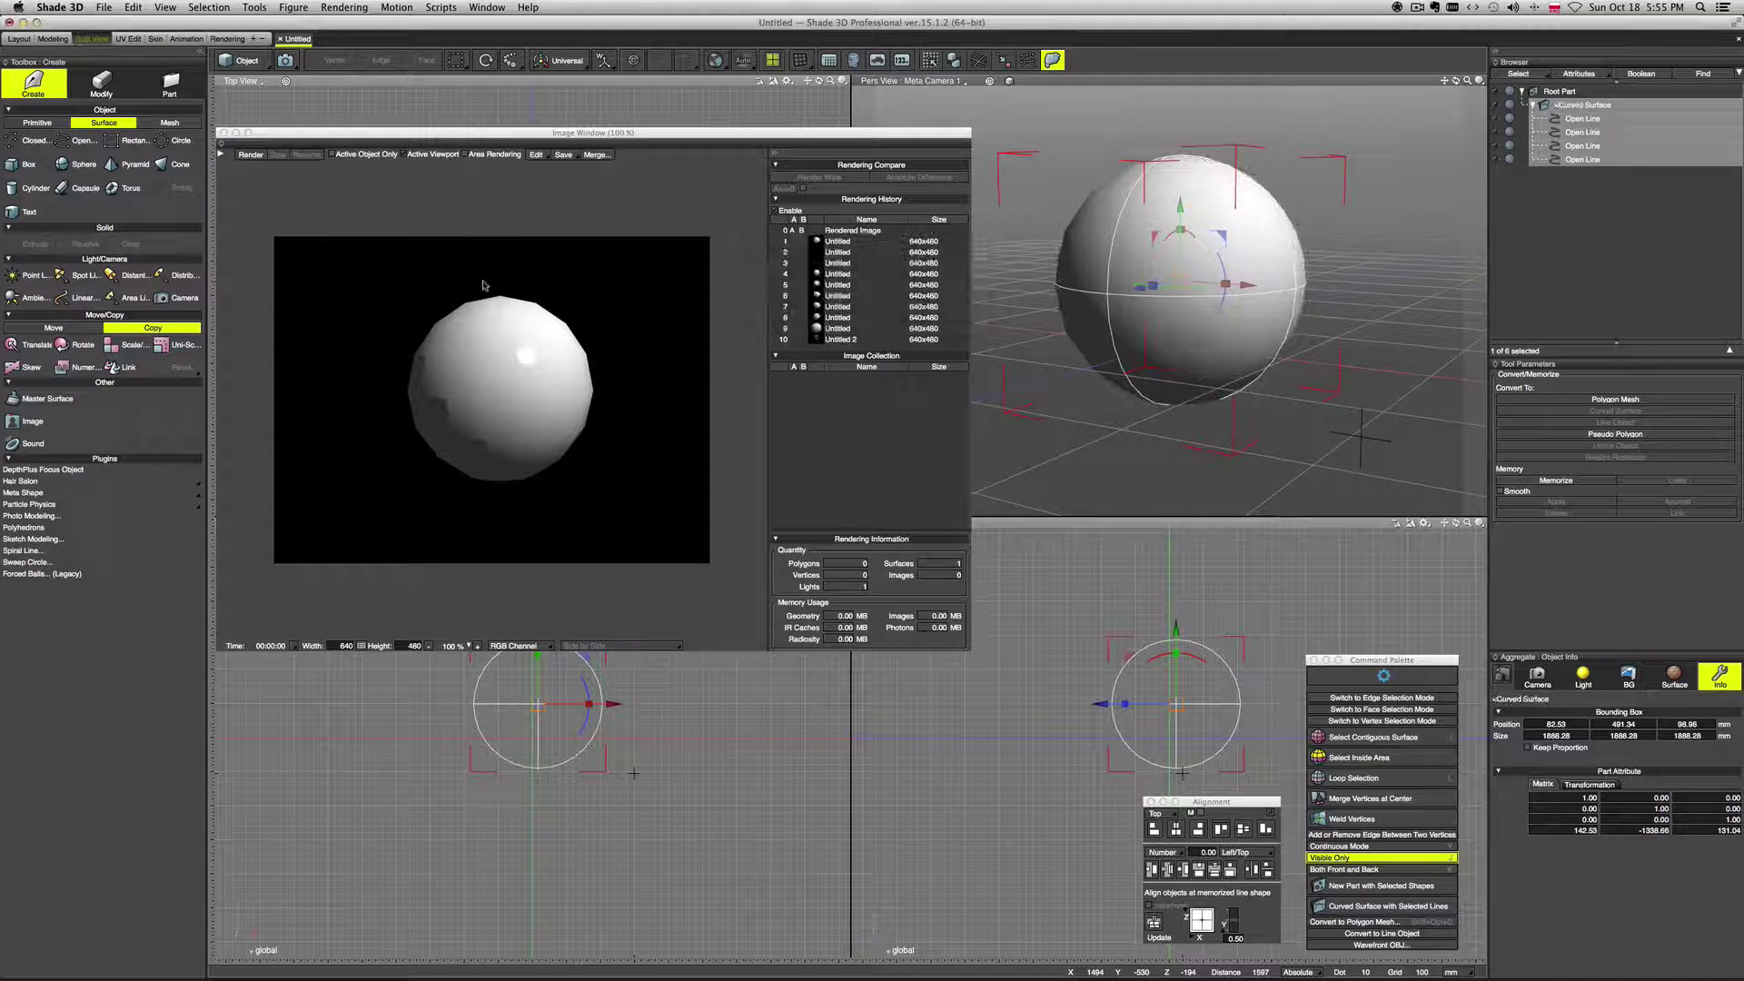
pyautogui.click(251, 154)
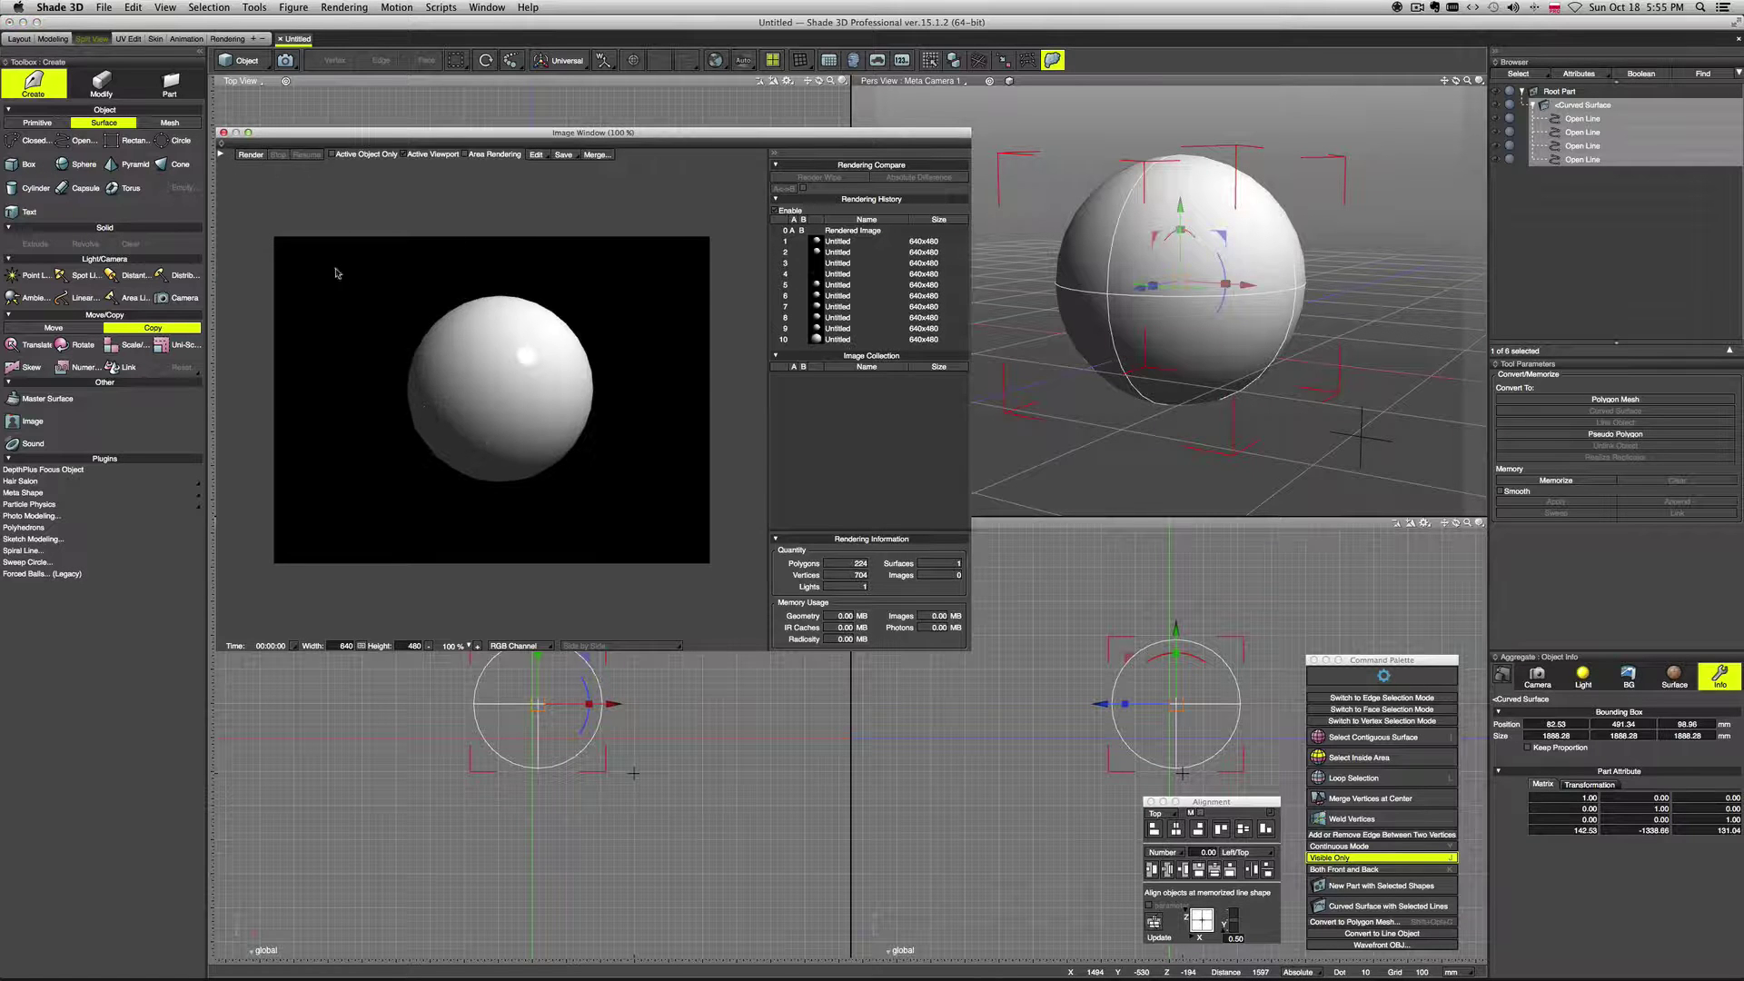
# Step: Add a second < prefix so the surface is named "<<Curved Surface", and render the sphere again
pyautogui.click(1631, 109)
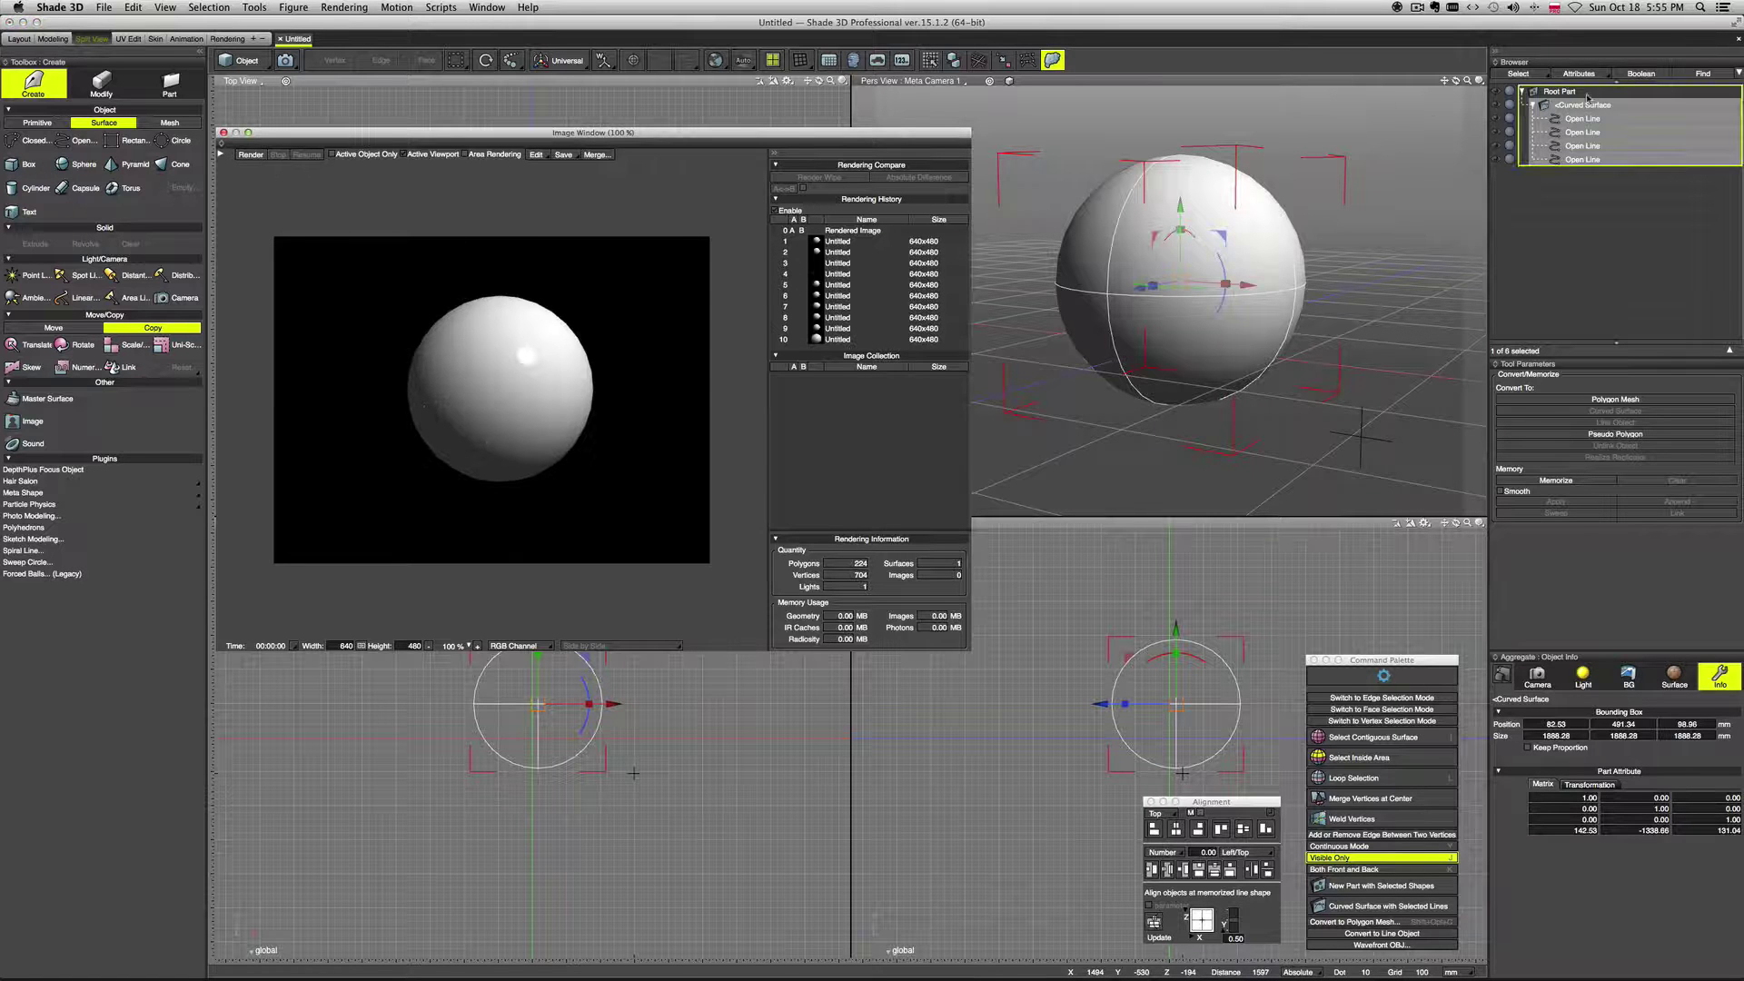
pyautogui.doubleClick(1632, 111)
pyautogui.click(804, 267)
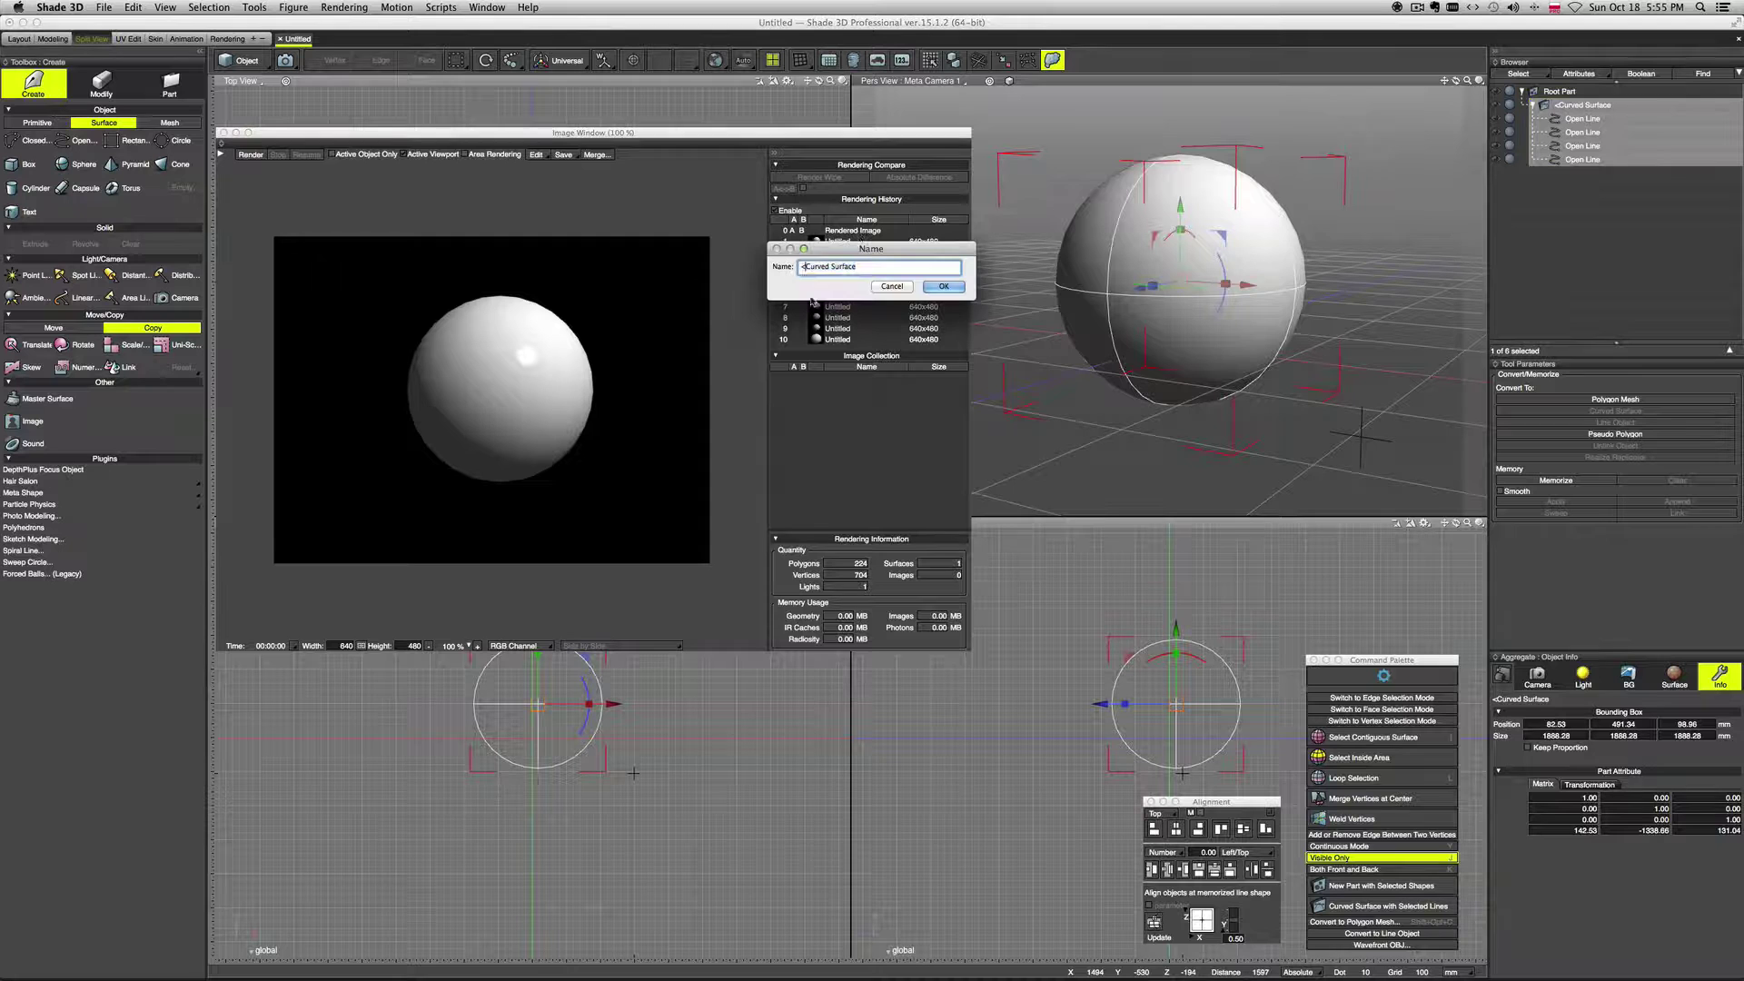
pyautogui.write('<')
pyautogui.press('Return')
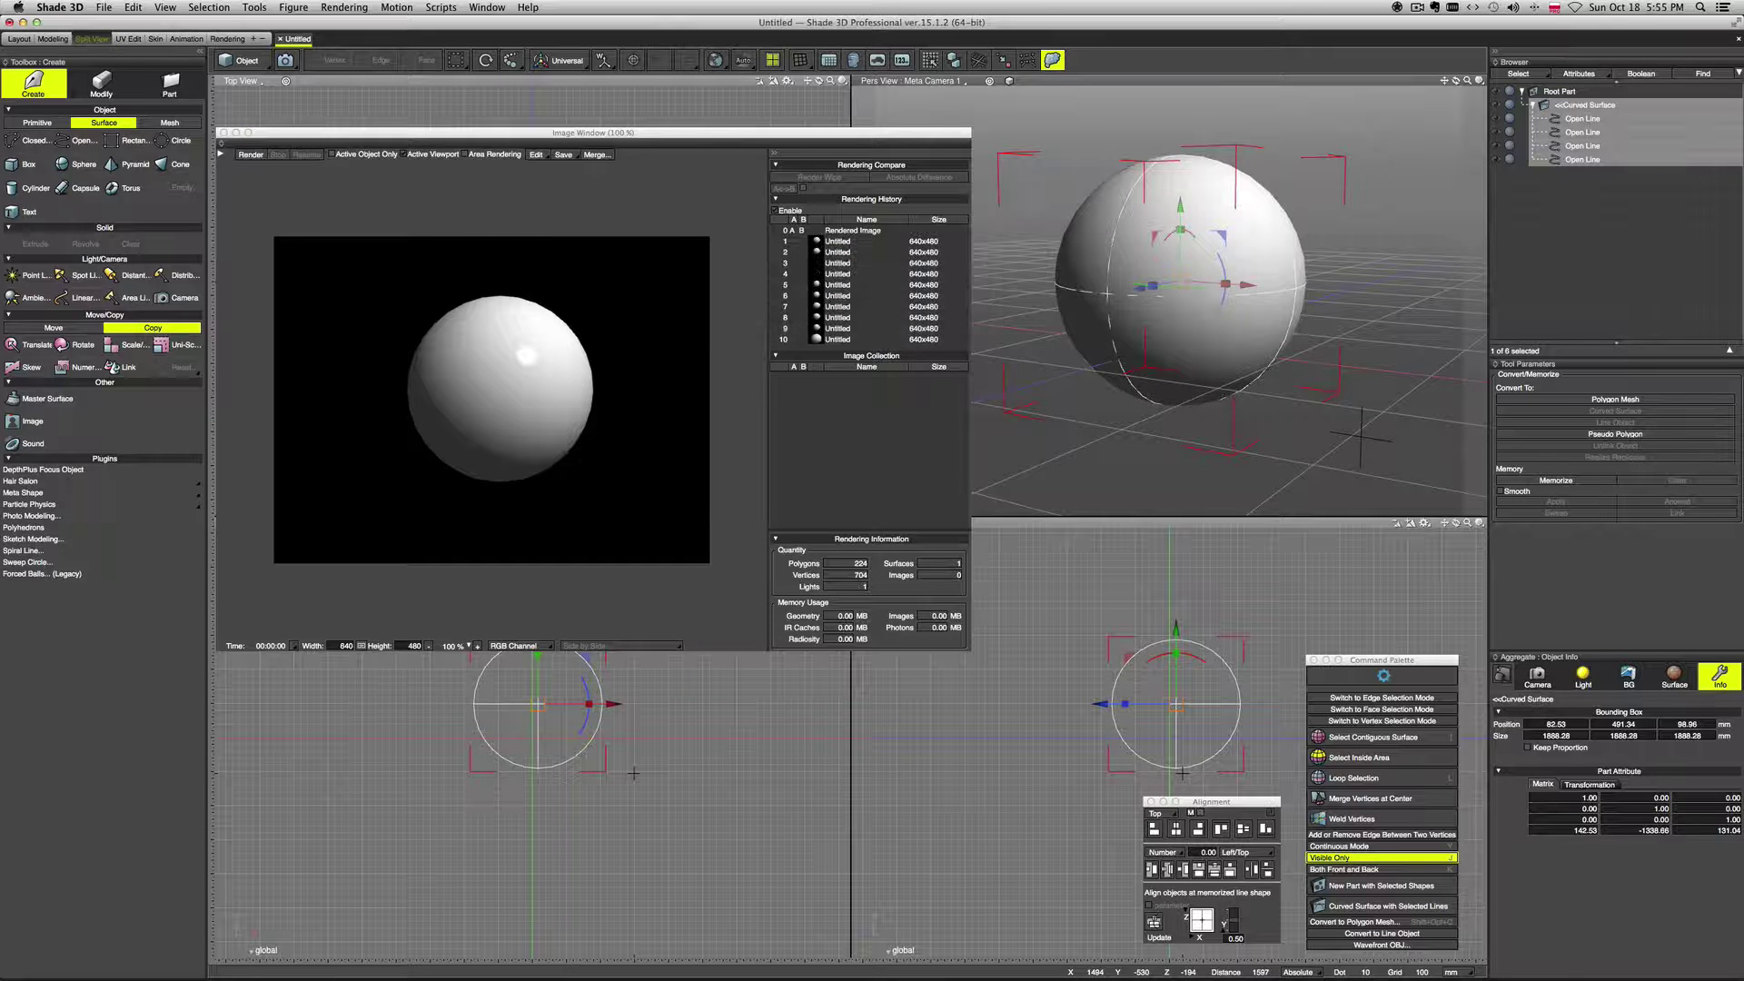
pyautogui.moveTo(1378, 362)
pyautogui.mouseDown(button='middle')
pyautogui.moveTo(1266, 383)
pyautogui.moveTo(1345, 389)
pyautogui.moveTo(1359, 358)
pyautogui.mouseUp(button='middle')
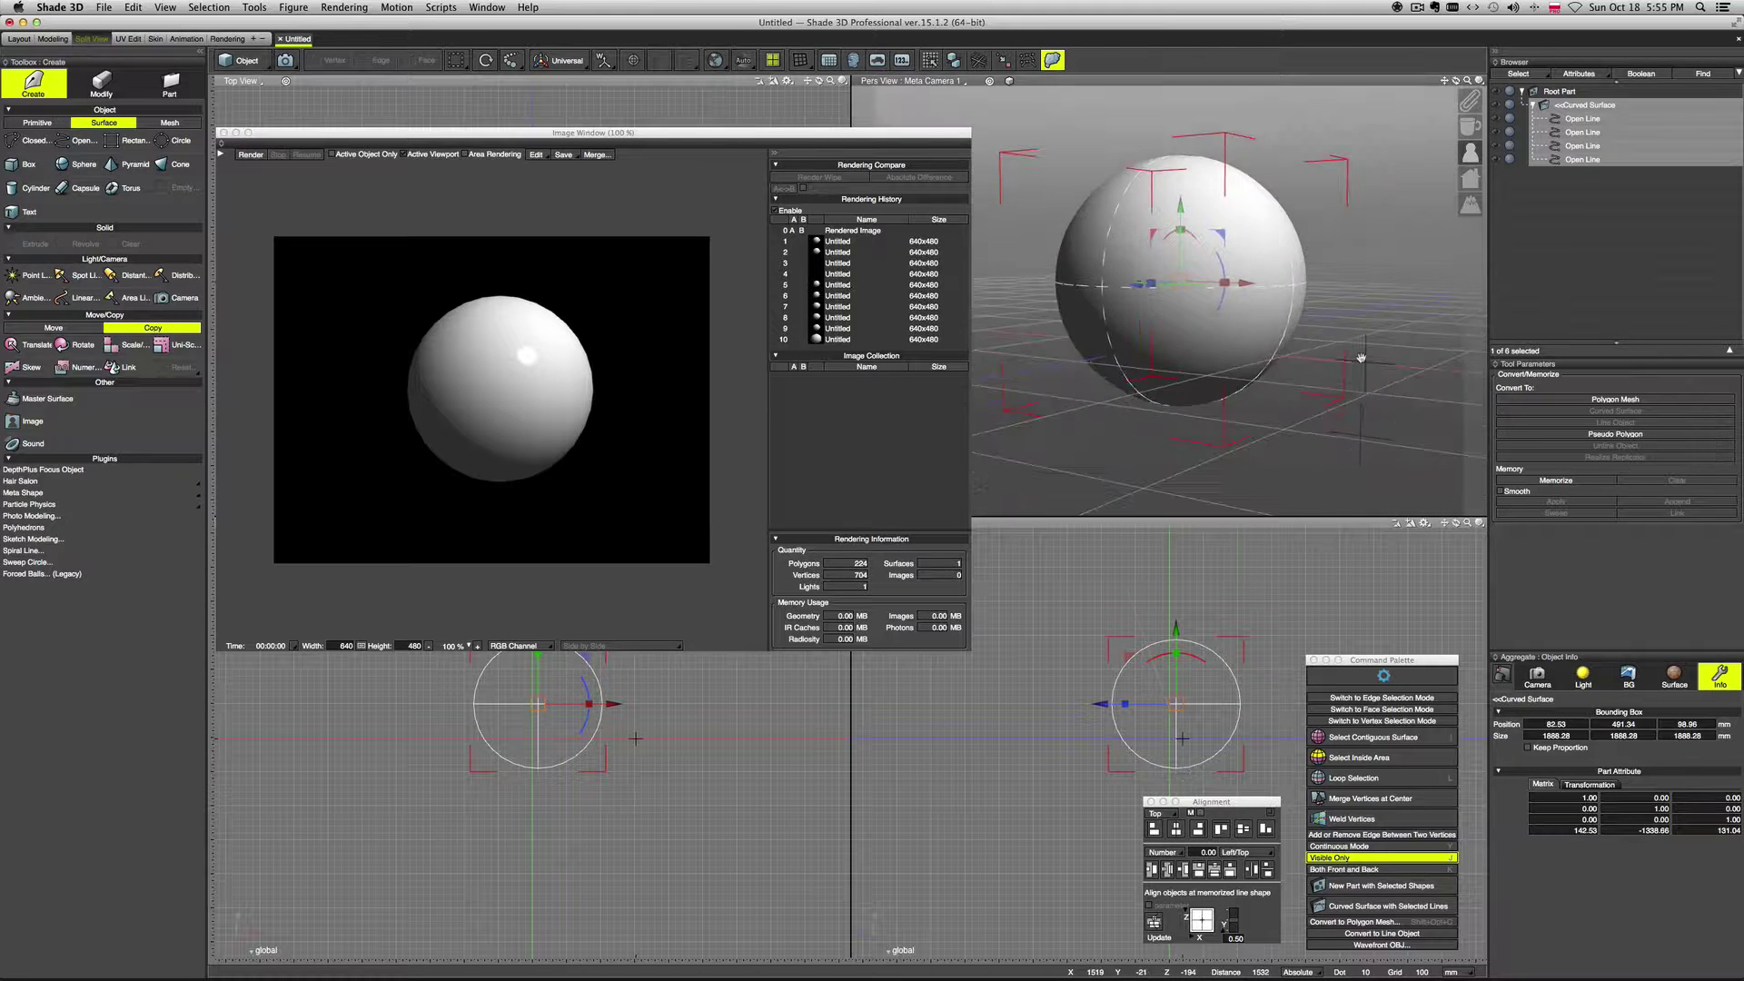
pyautogui.click(247, 155)
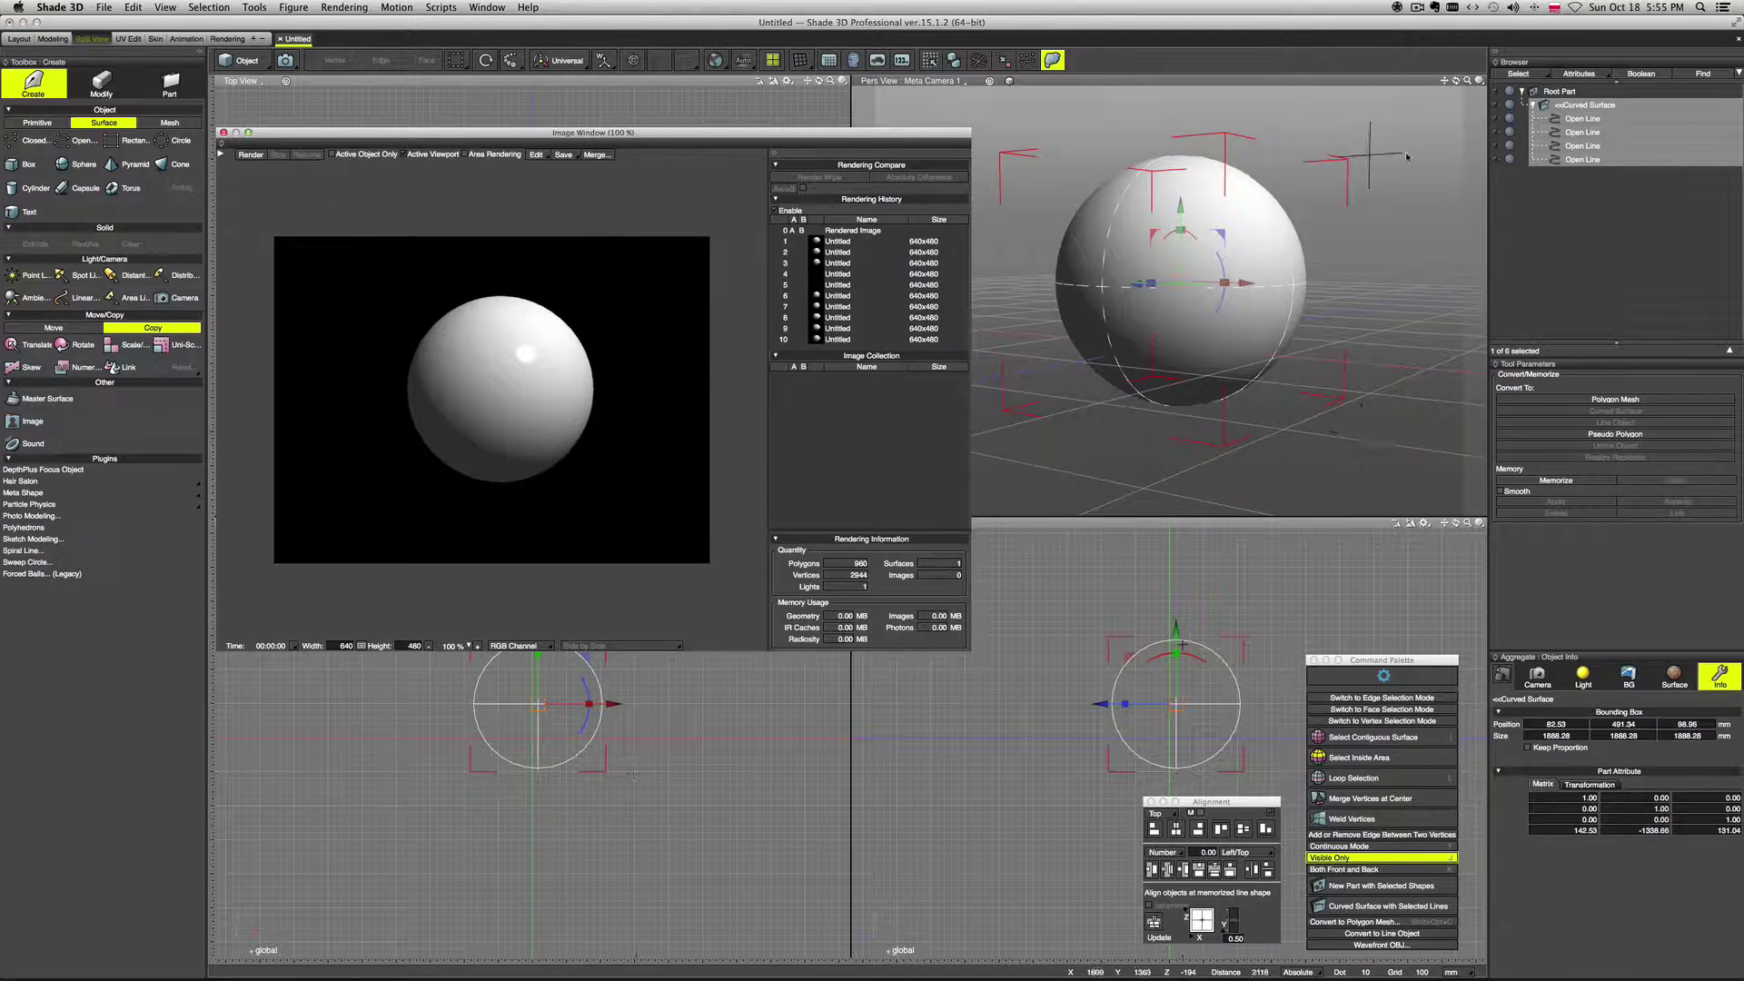
# Step: Remove both < symbols from the surface's name, leaving "Curved Surface"
pyautogui.click(1568, 107)
pyautogui.doubleClick(1569, 106)
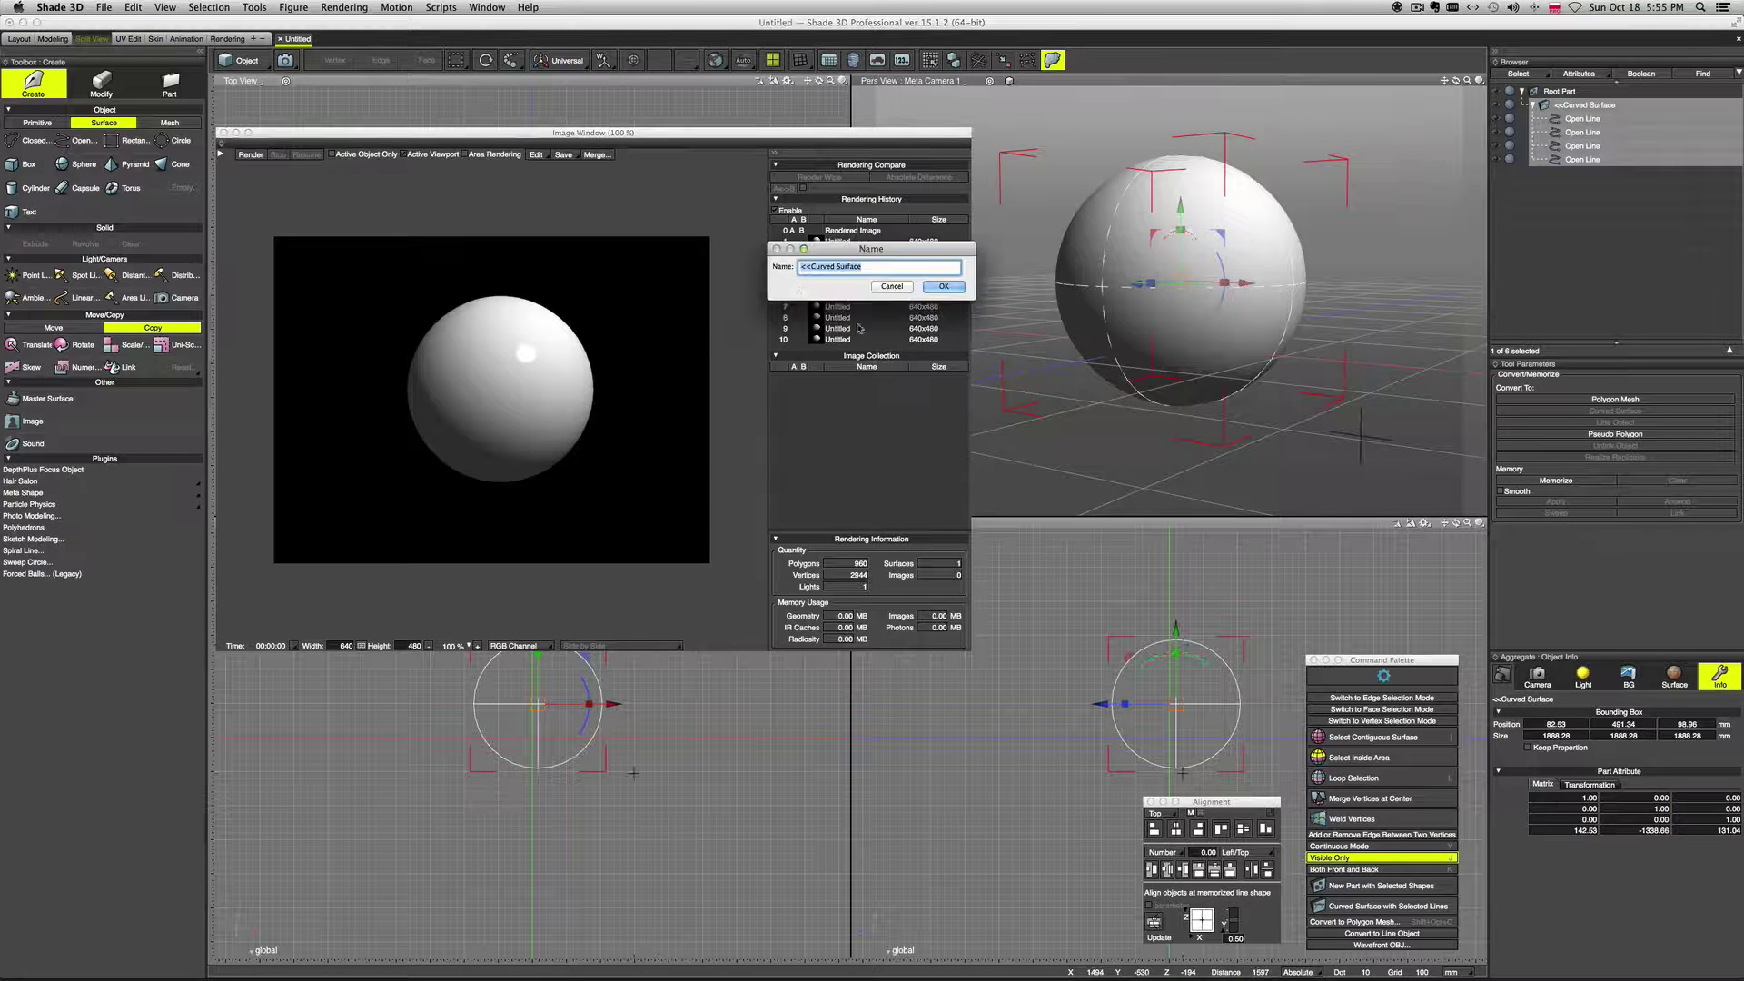
pyautogui.click(804, 266)
pyautogui.press('BackSpace')
pyautogui.press('BackSpace')
pyautogui.press('Return')
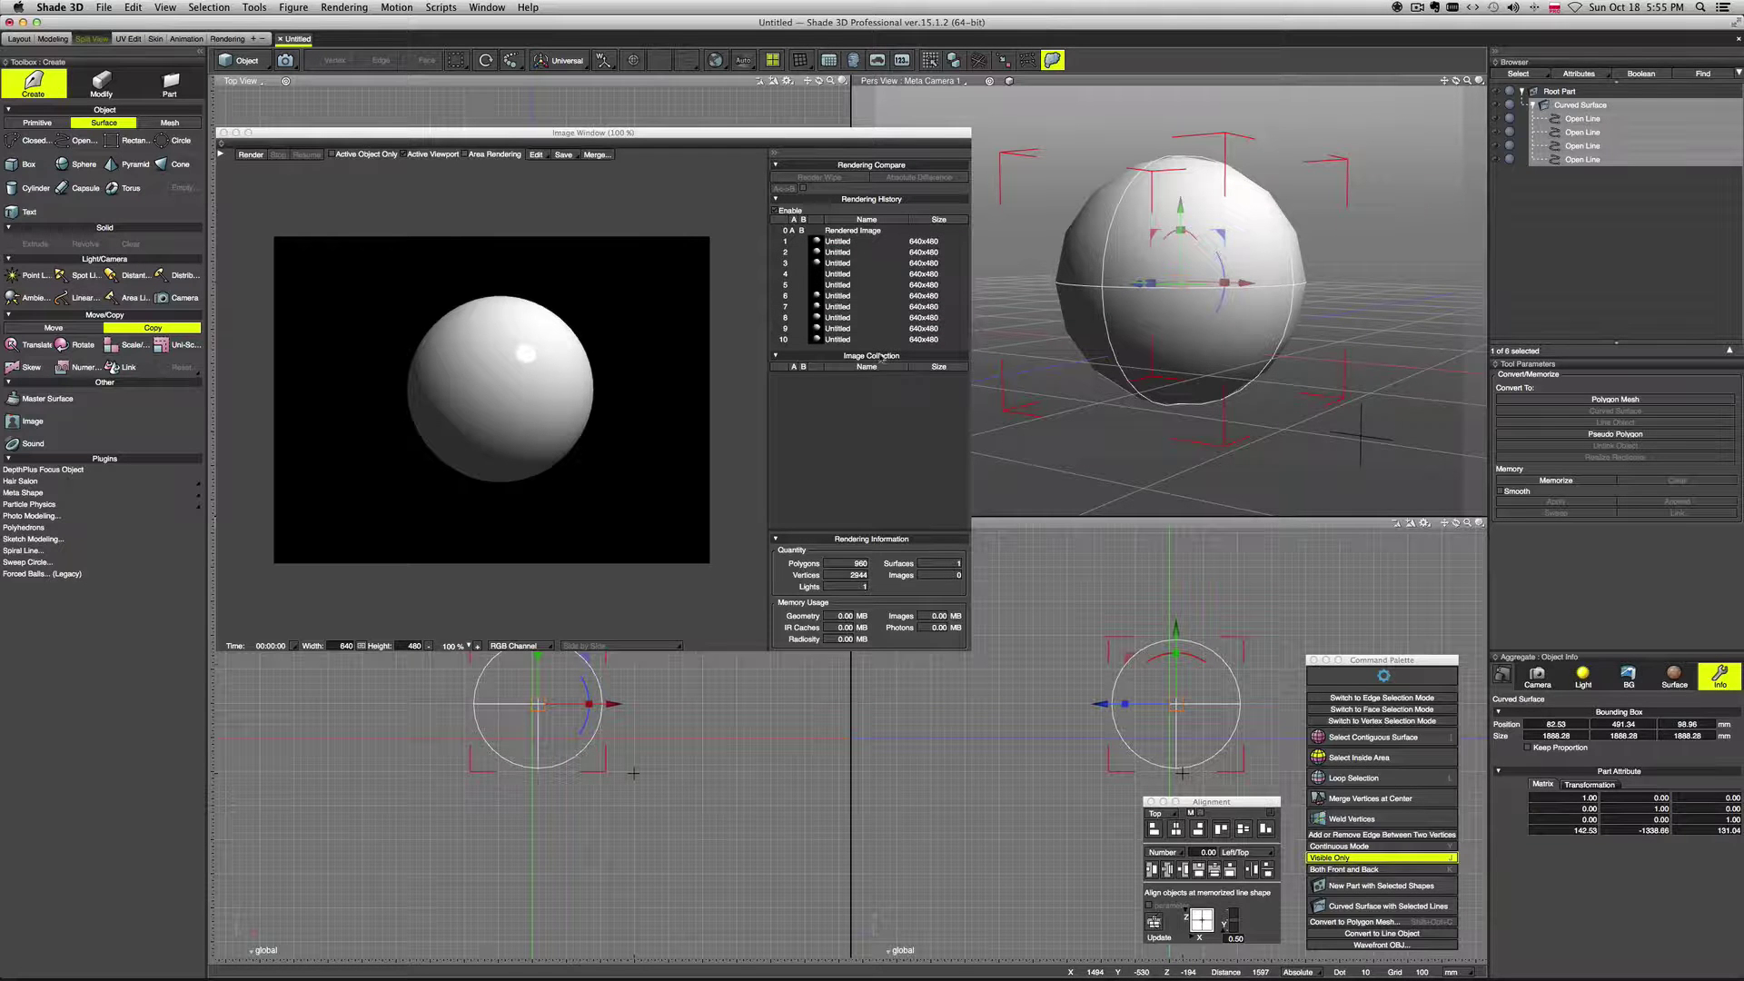
# Step: Rename the surface to ">Curved Surface", then render the sphere and inspect its shape
pyautogui.click(1621, 107)
pyautogui.doubleClick(1621, 107)
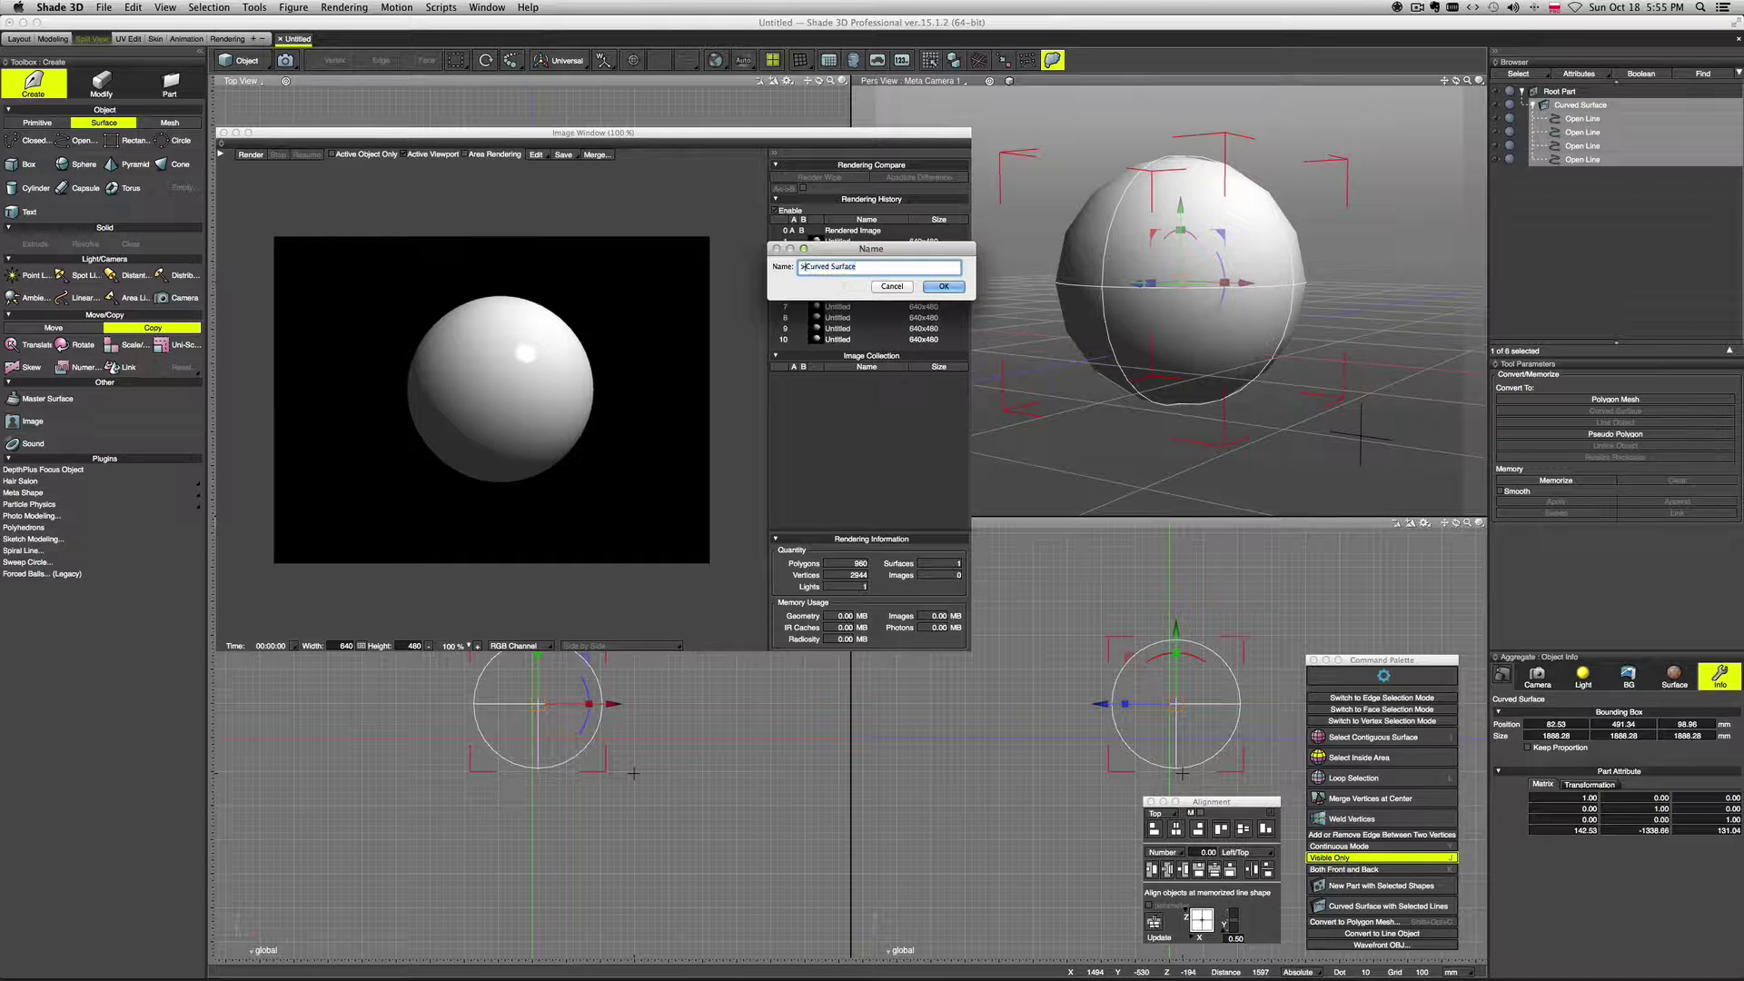
pyautogui.press('Return')
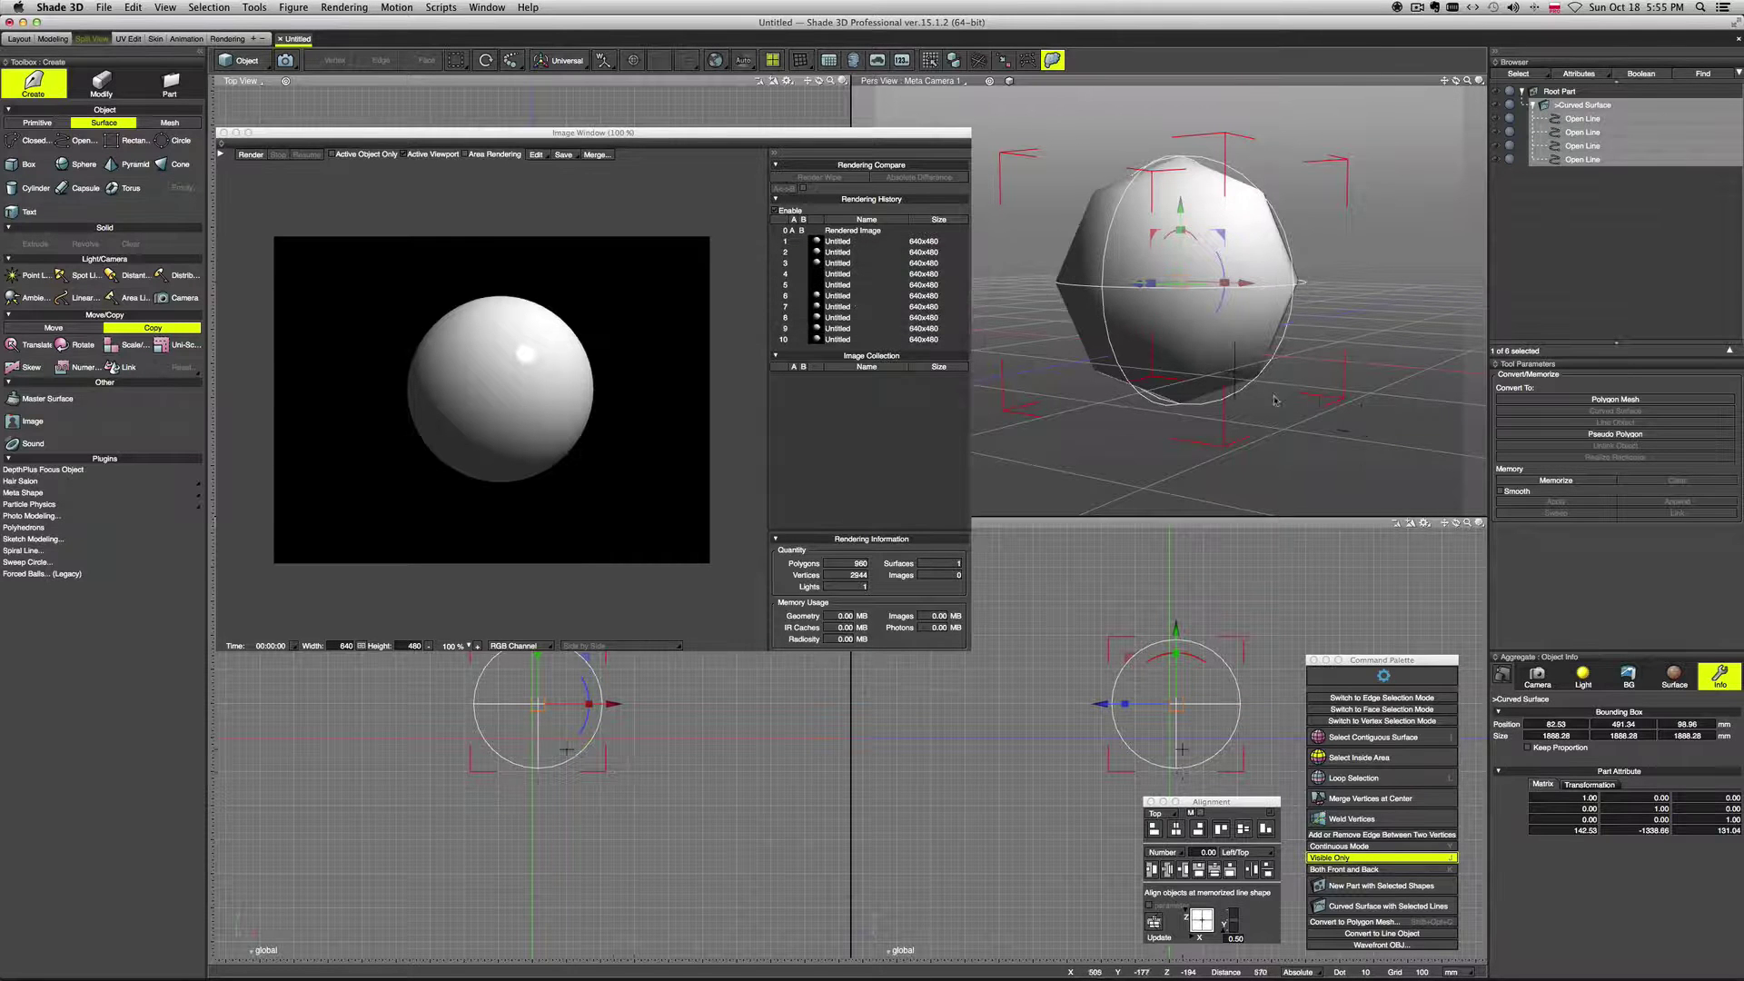
pyautogui.moveTo(1313, 430); pyautogui.dragTo(1258, 409, button='middle')
pyautogui.click(251, 155)
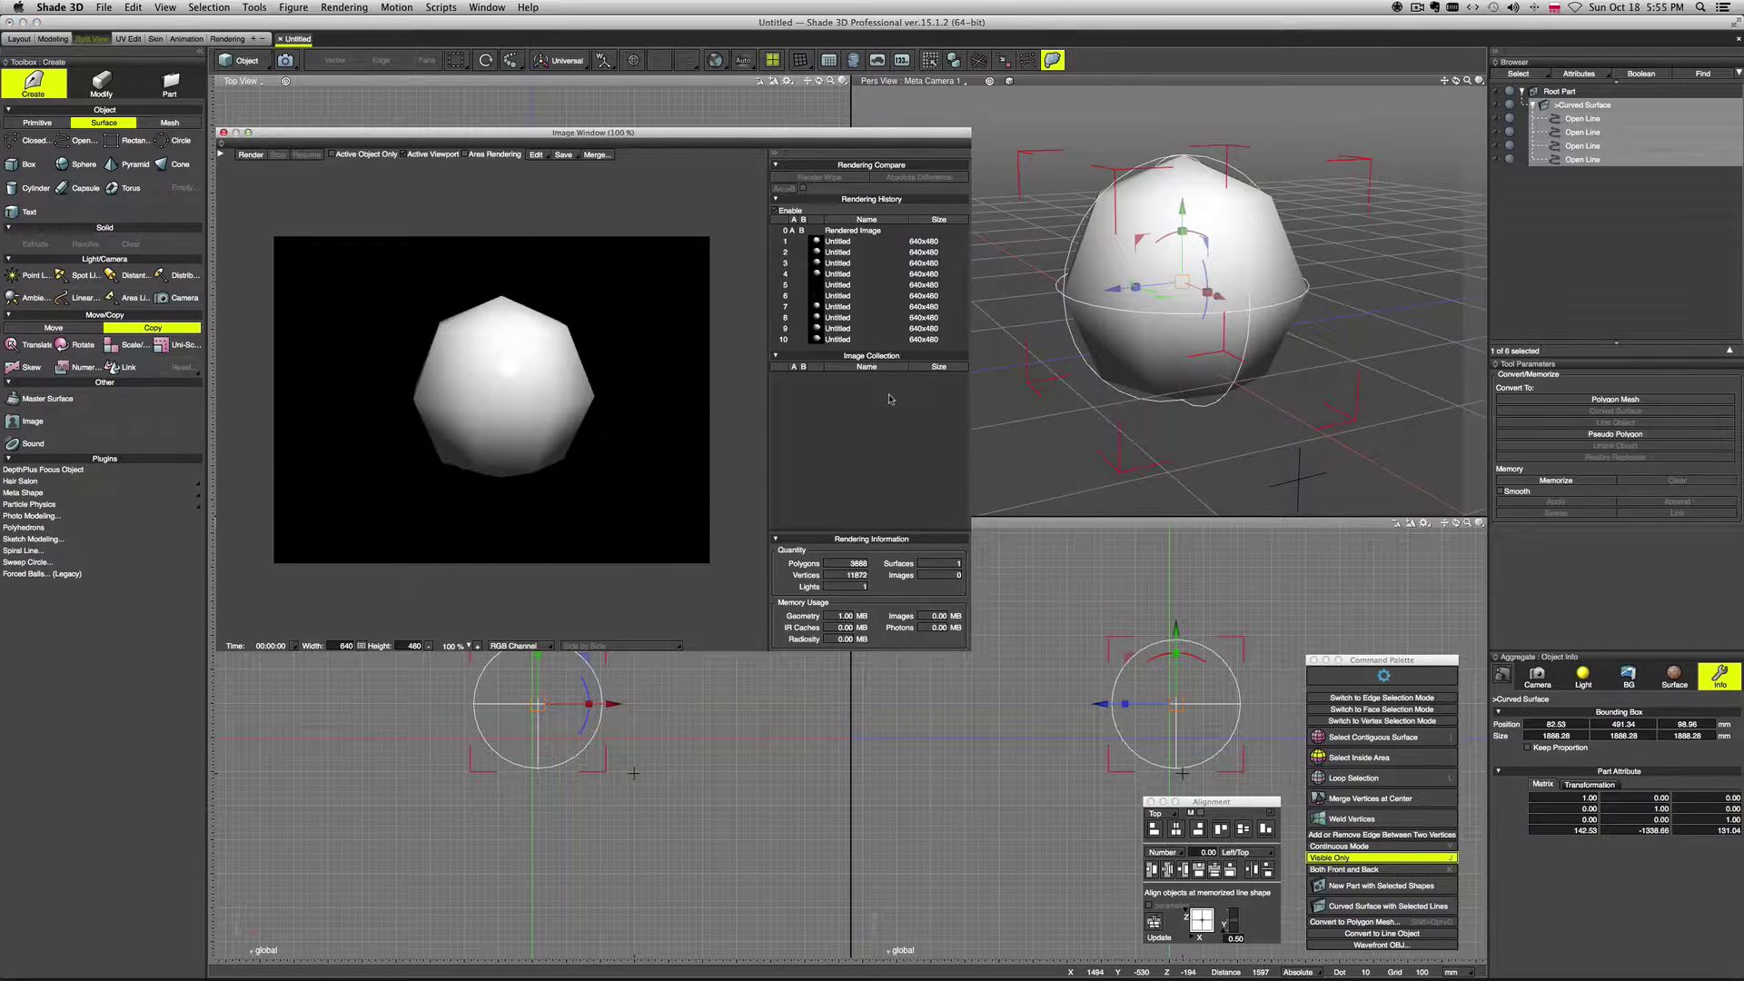
pyautogui.moveTo(1158, 431); pyautogui.dragTo(1226, 406, button='middle')
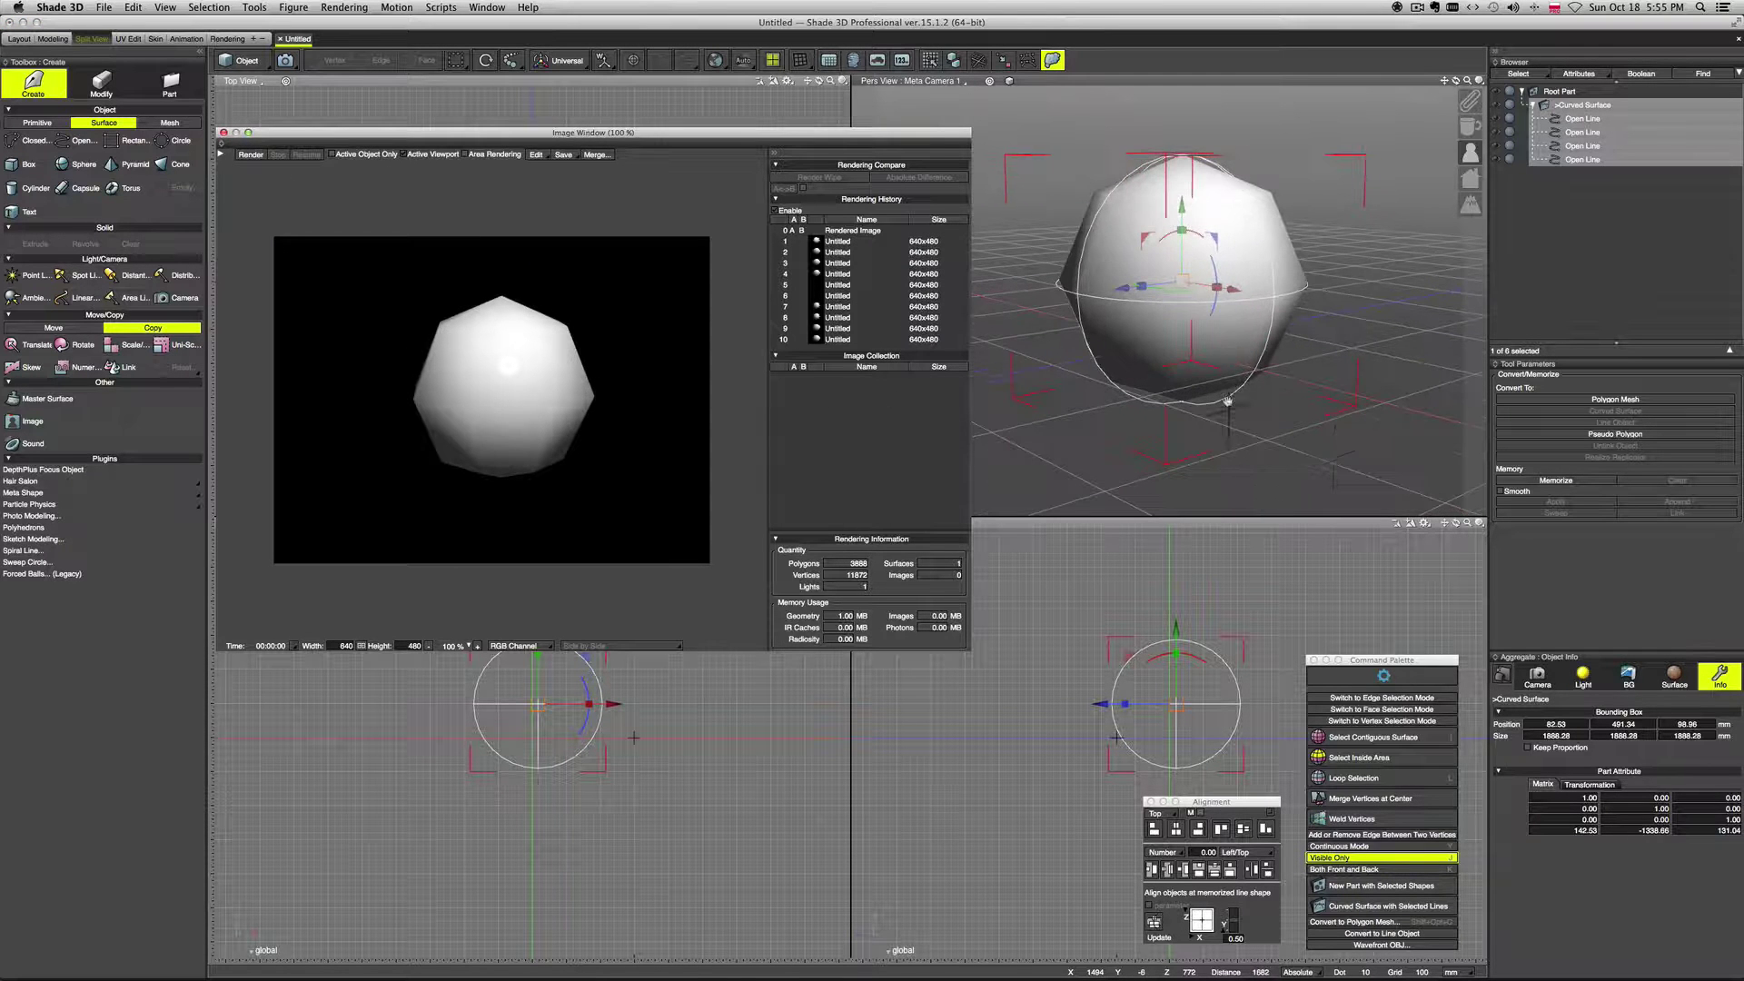
# Step: Replace the > prefix so the surface is named "~Curved Surface", and close the image window
pyautogui.doubleClick(1574, 107)
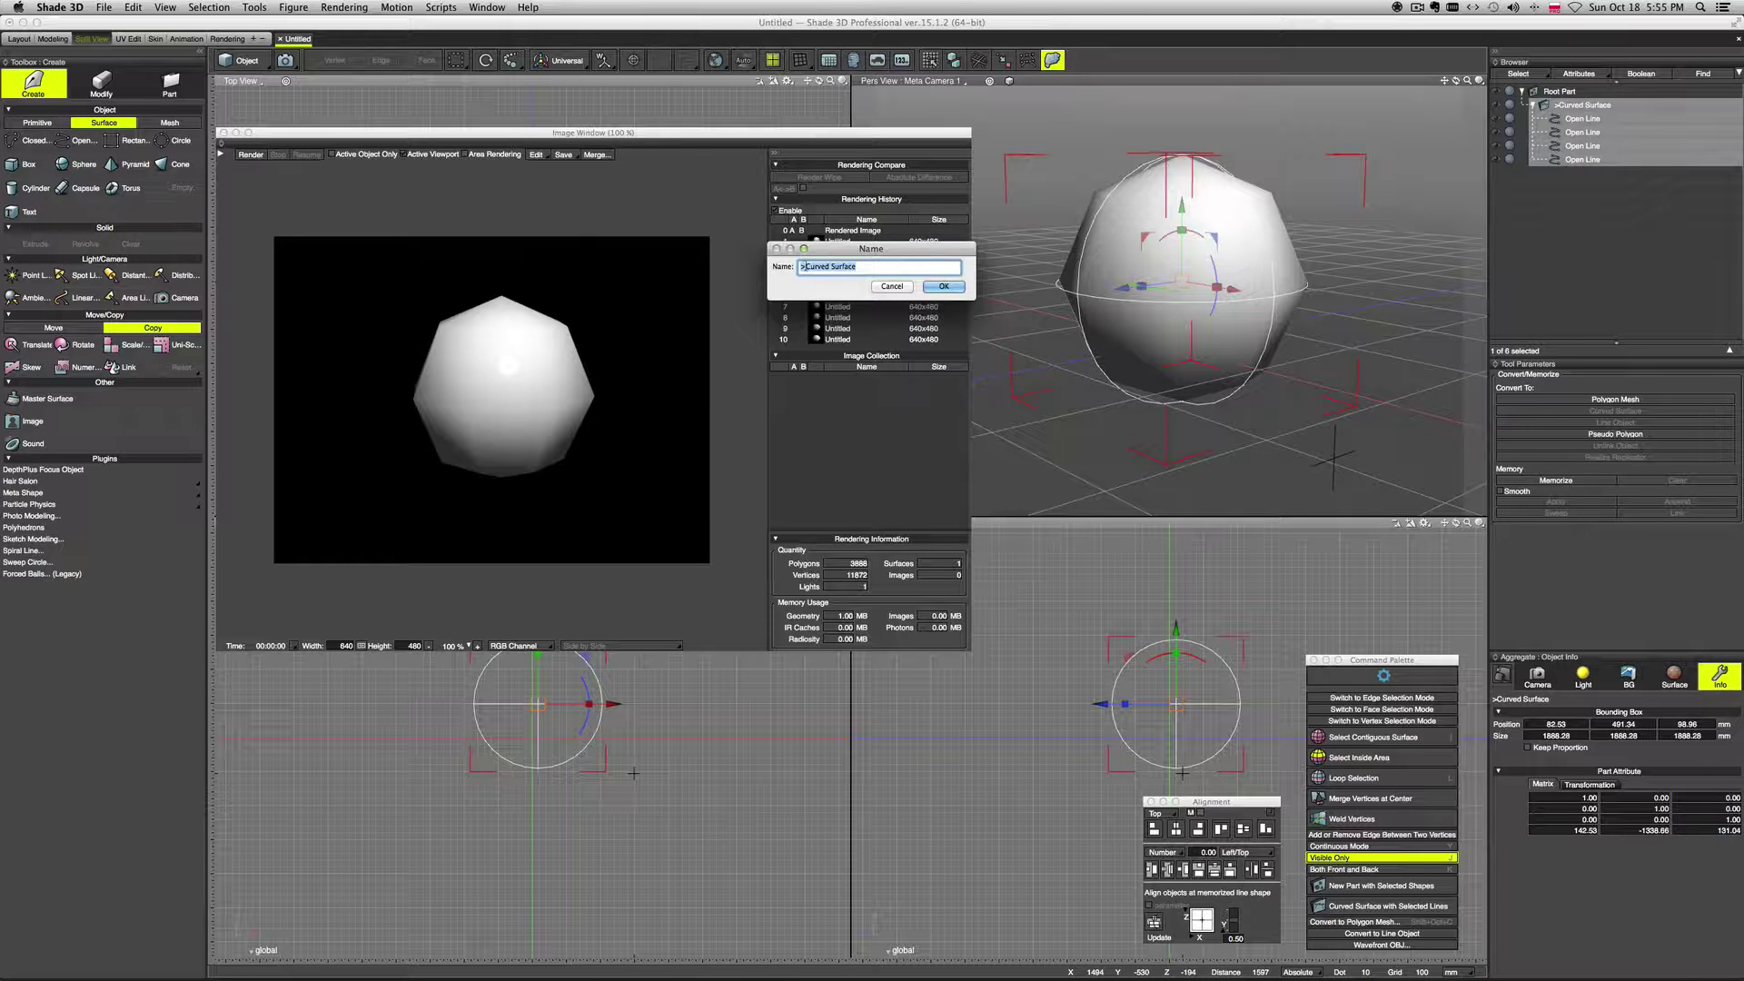
pyautogui.click(806, 266)
pyautogui.press('BackSpace')
pyautogui.press('Return')
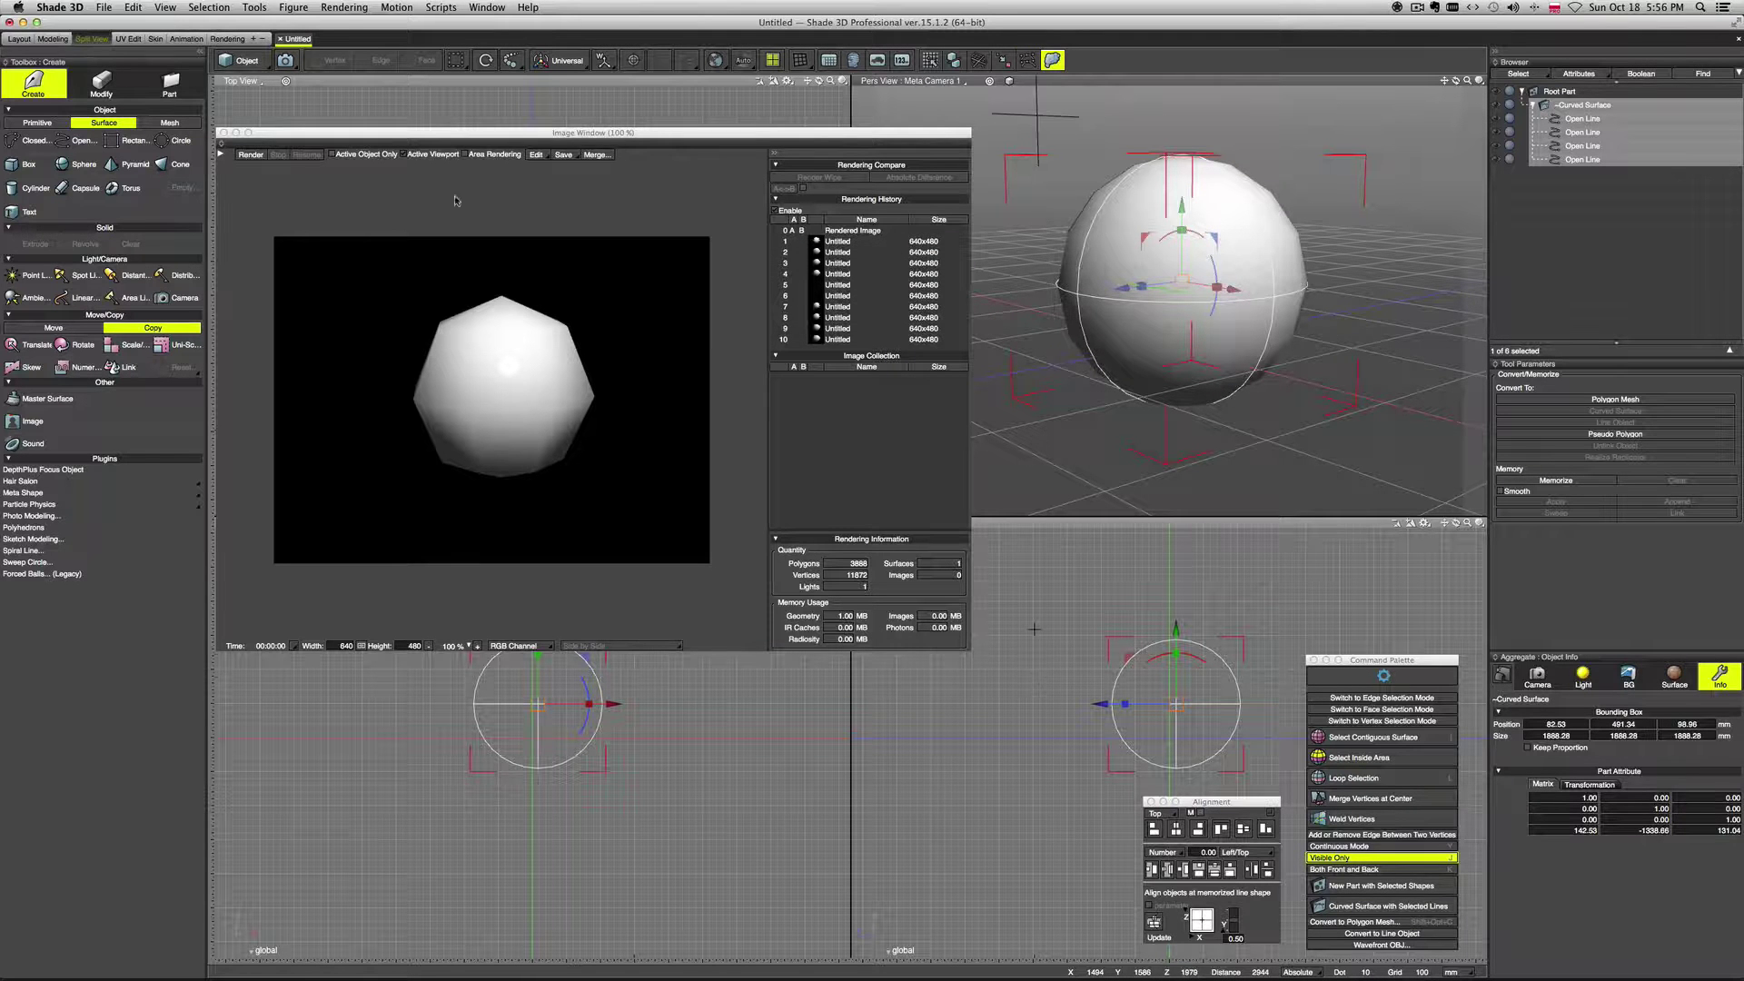
pyautogui.click(224, 132)
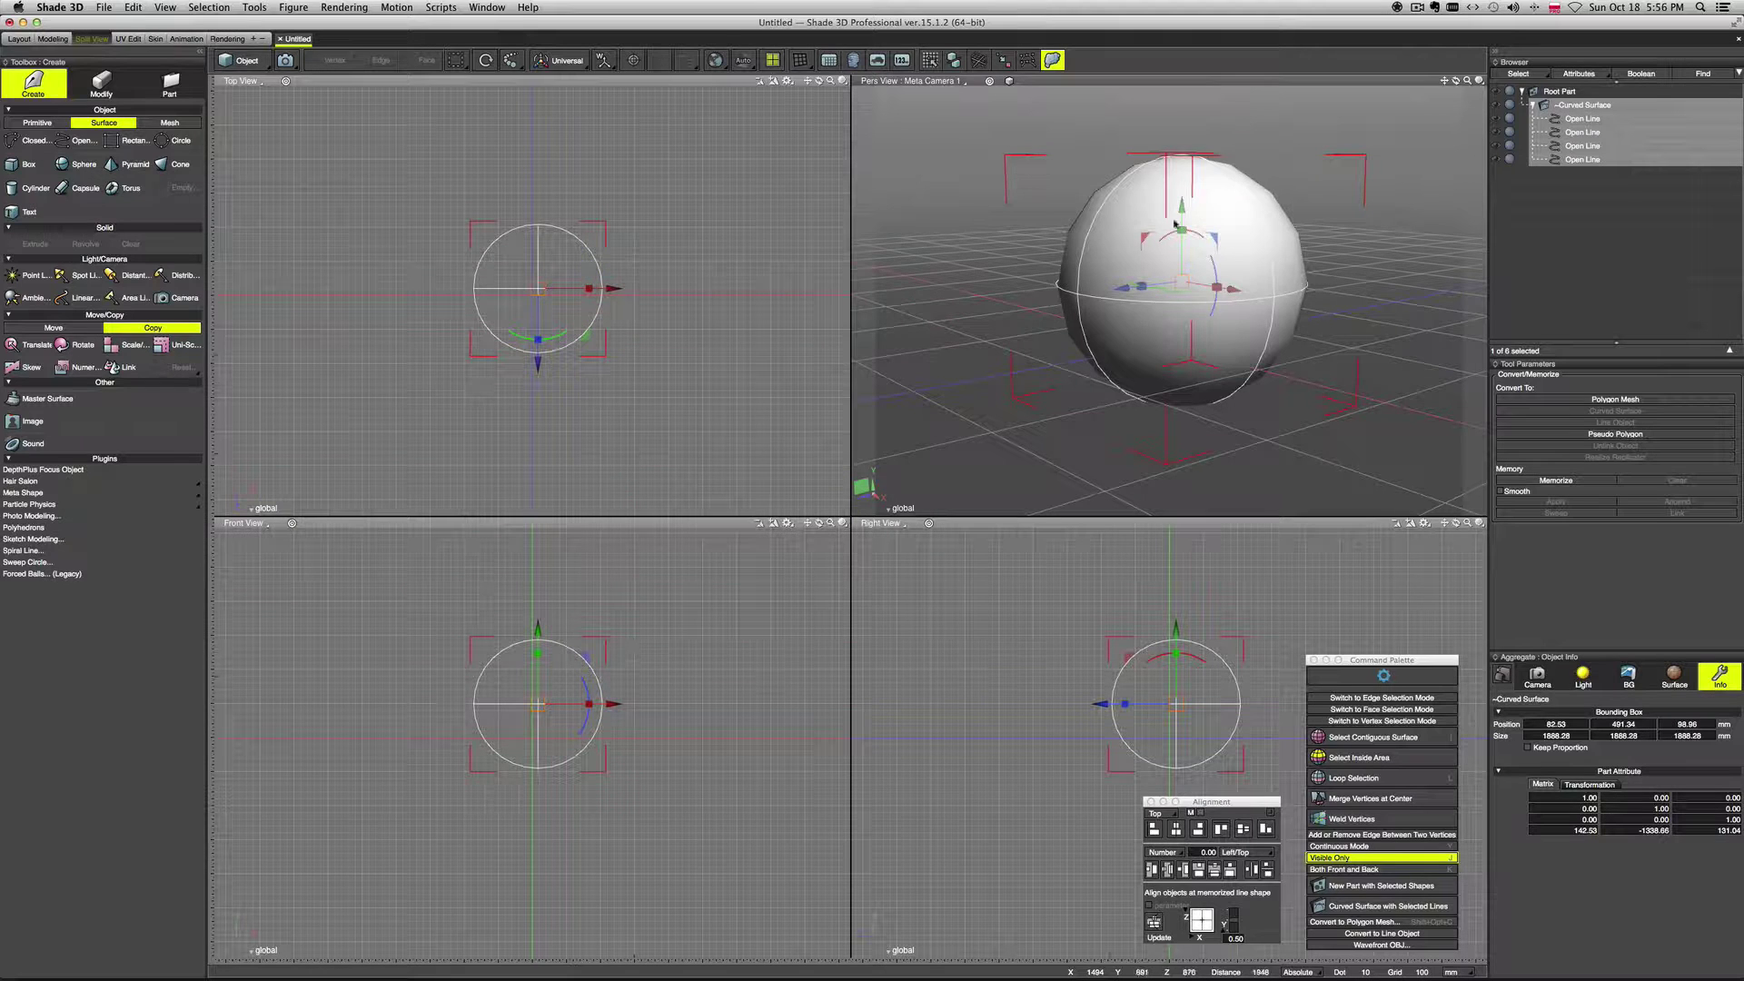
pyautogui.moveTo(1331, 398); pyautogui.dragTo(1283, 395, button='middle')
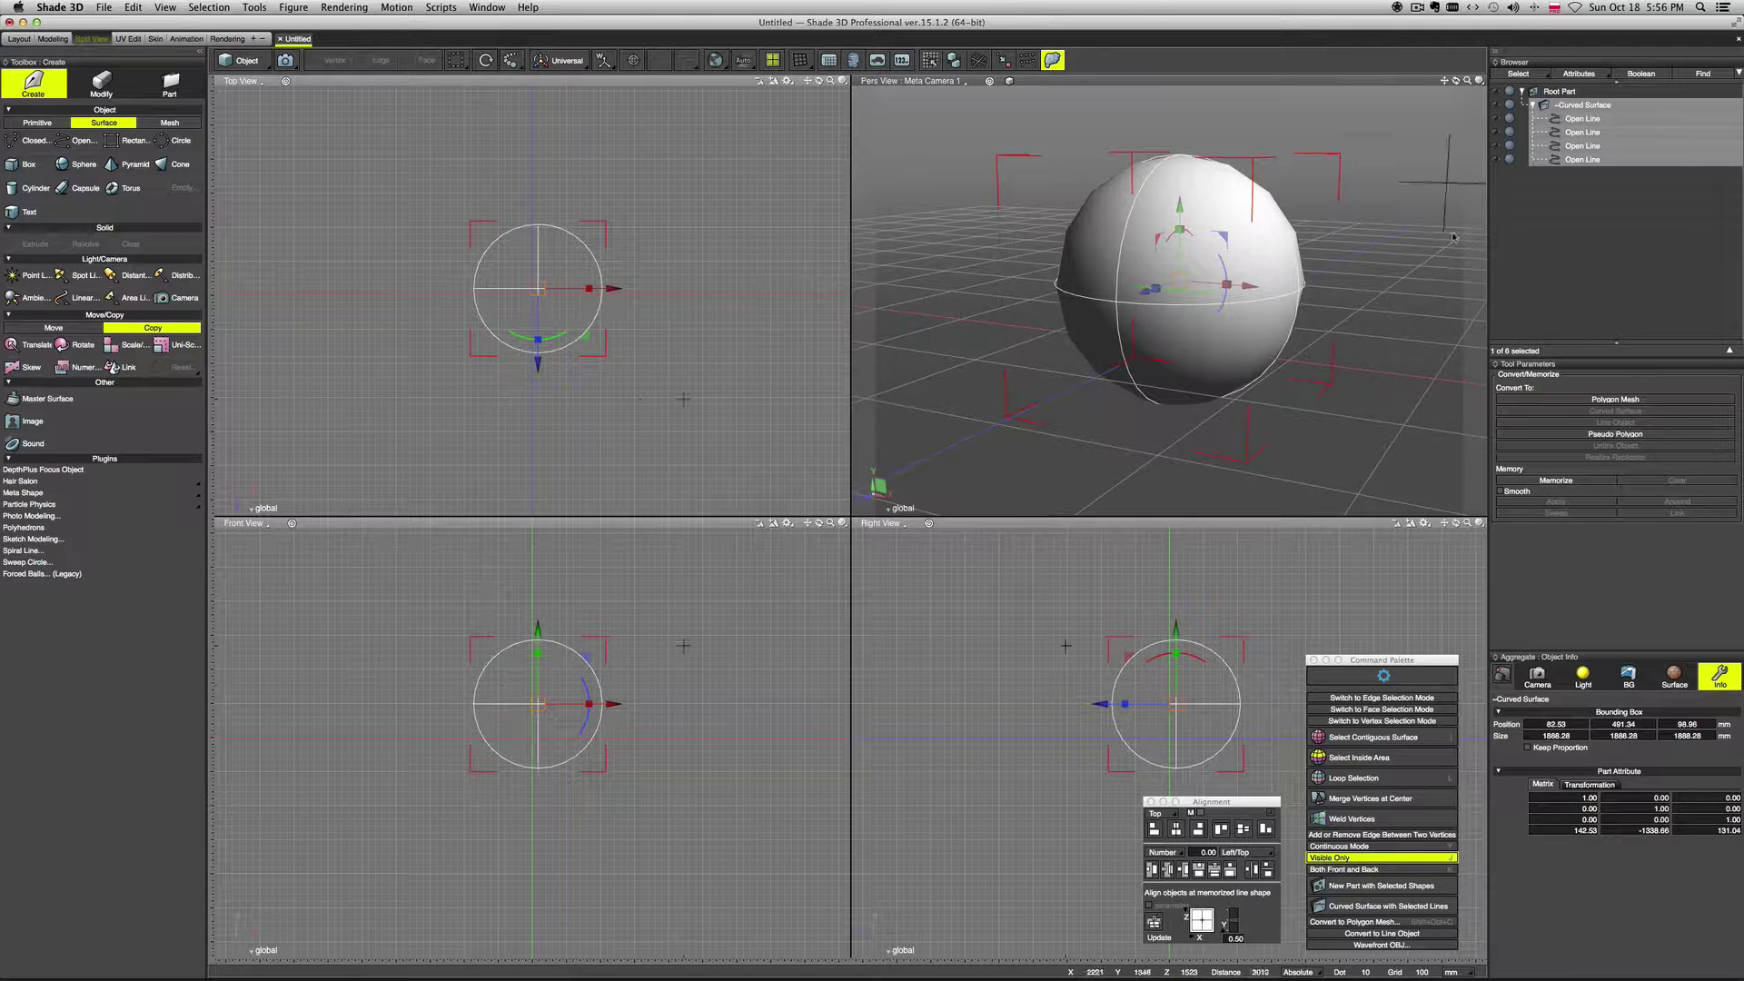
pyautogui.click(1738, 73)
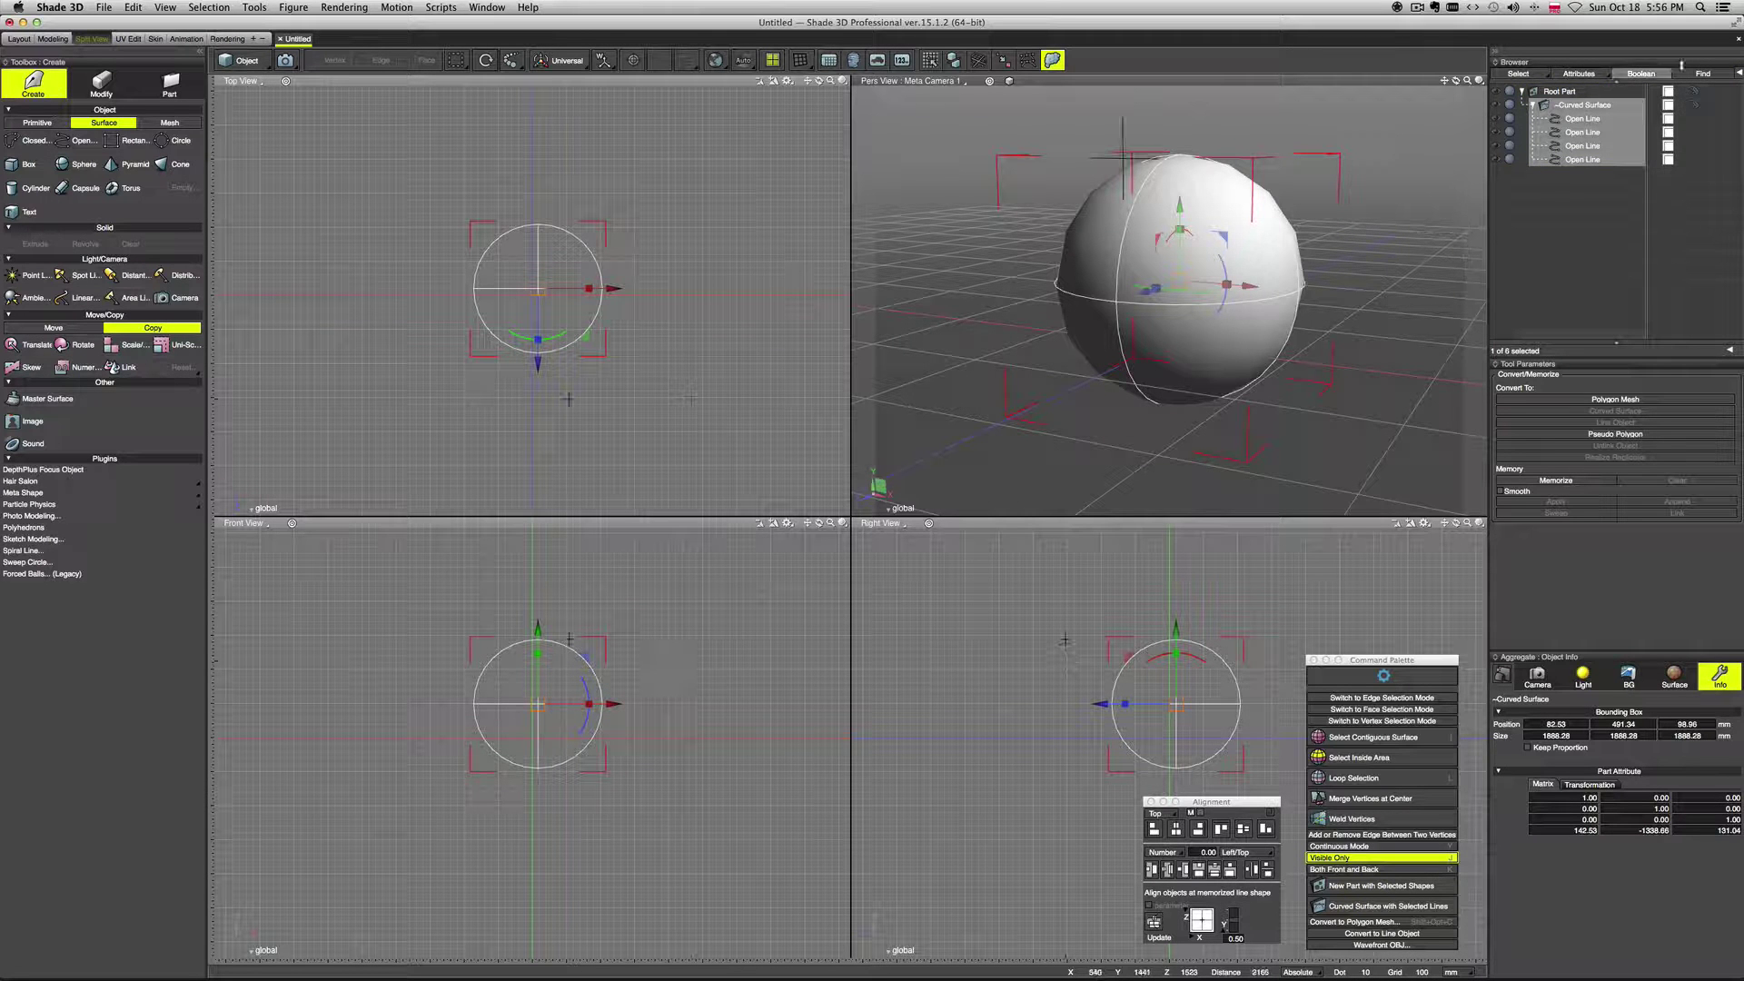
pyautogui.click(1738, 72)
pyautogui.moveTo(1249, 263); pyautogui.dragTo(1190, 291, button='middle')
pyautogui.moveTo(1341, 320); pyautogui.dragTo(1429, 304, button='middle')
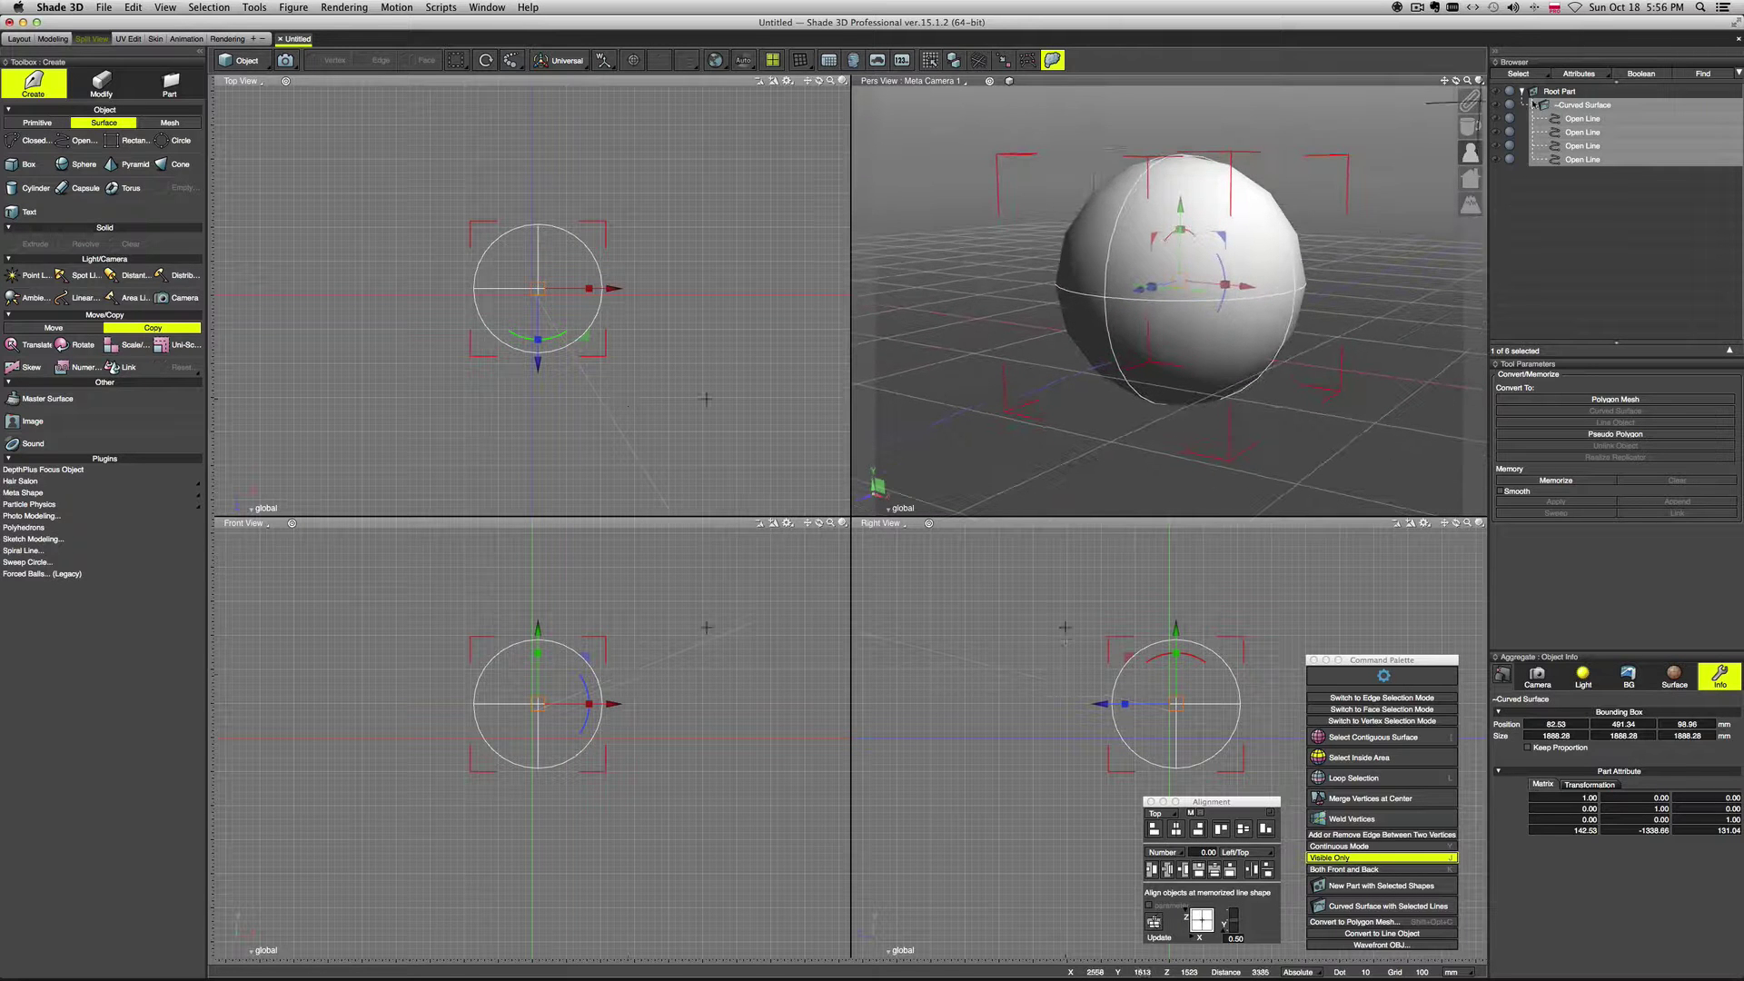
# Step: Rename the surface to "#Curved Surface", render the scene, and close the image window
pyautogui.doubleClick(1574, 107)
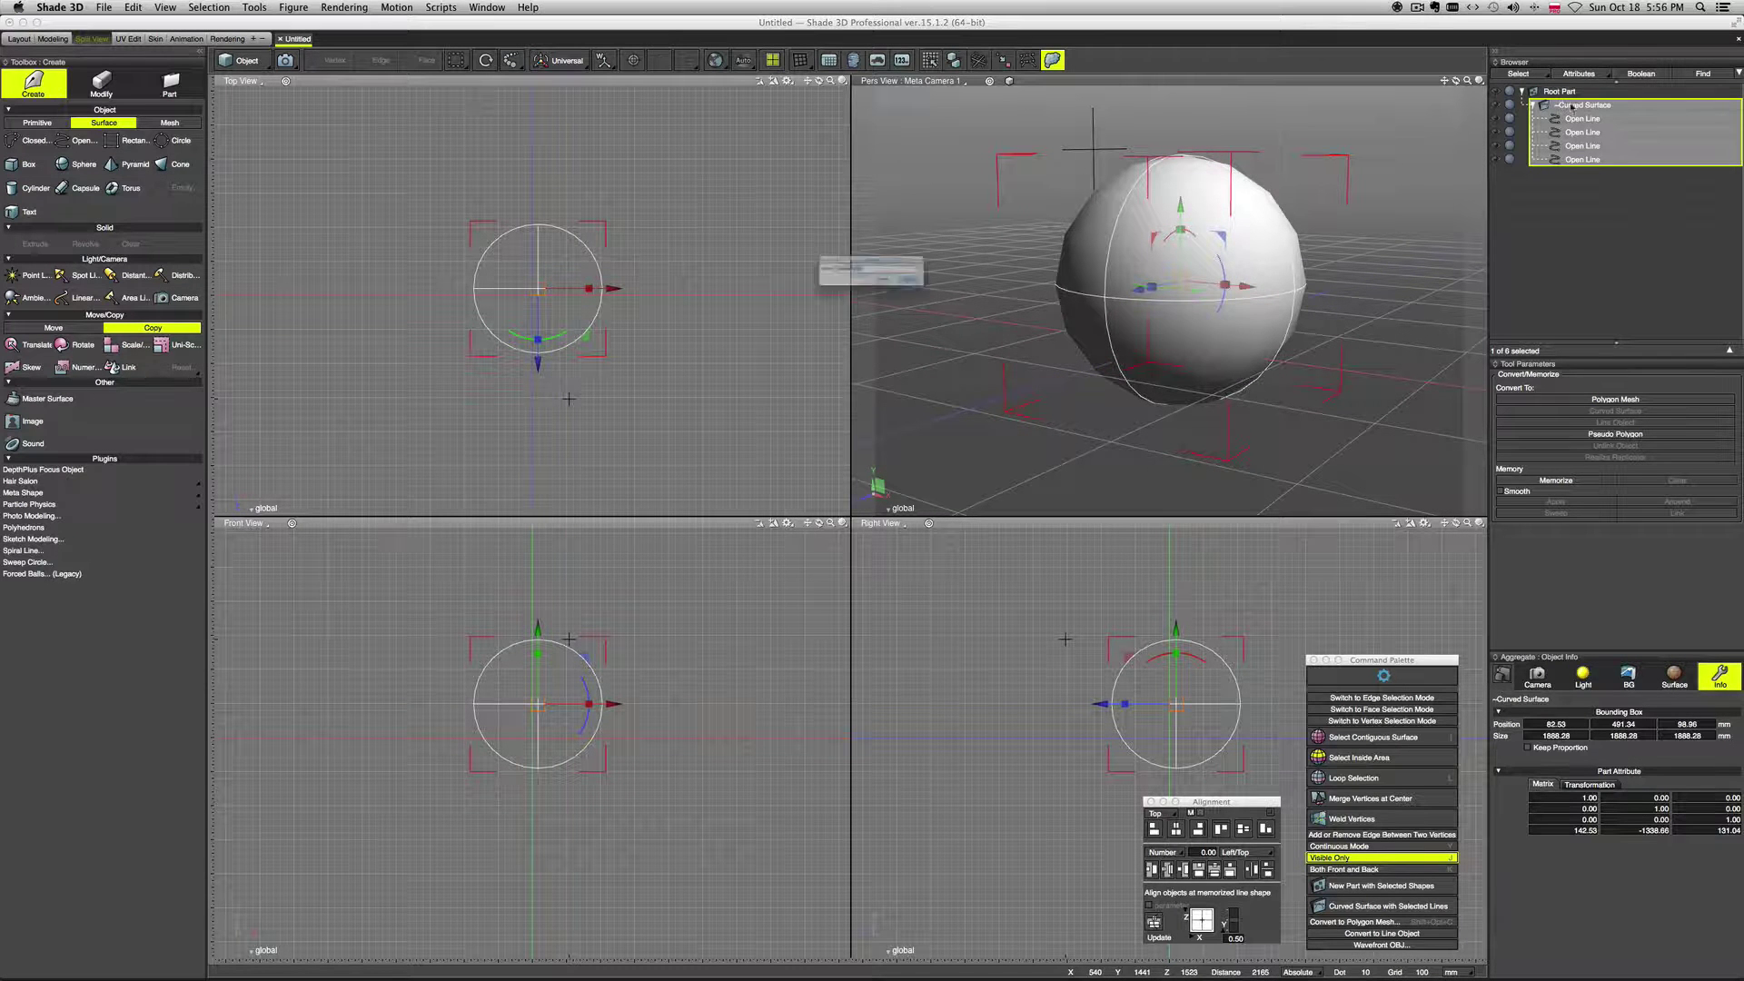
pyautogui.click(803, 266)
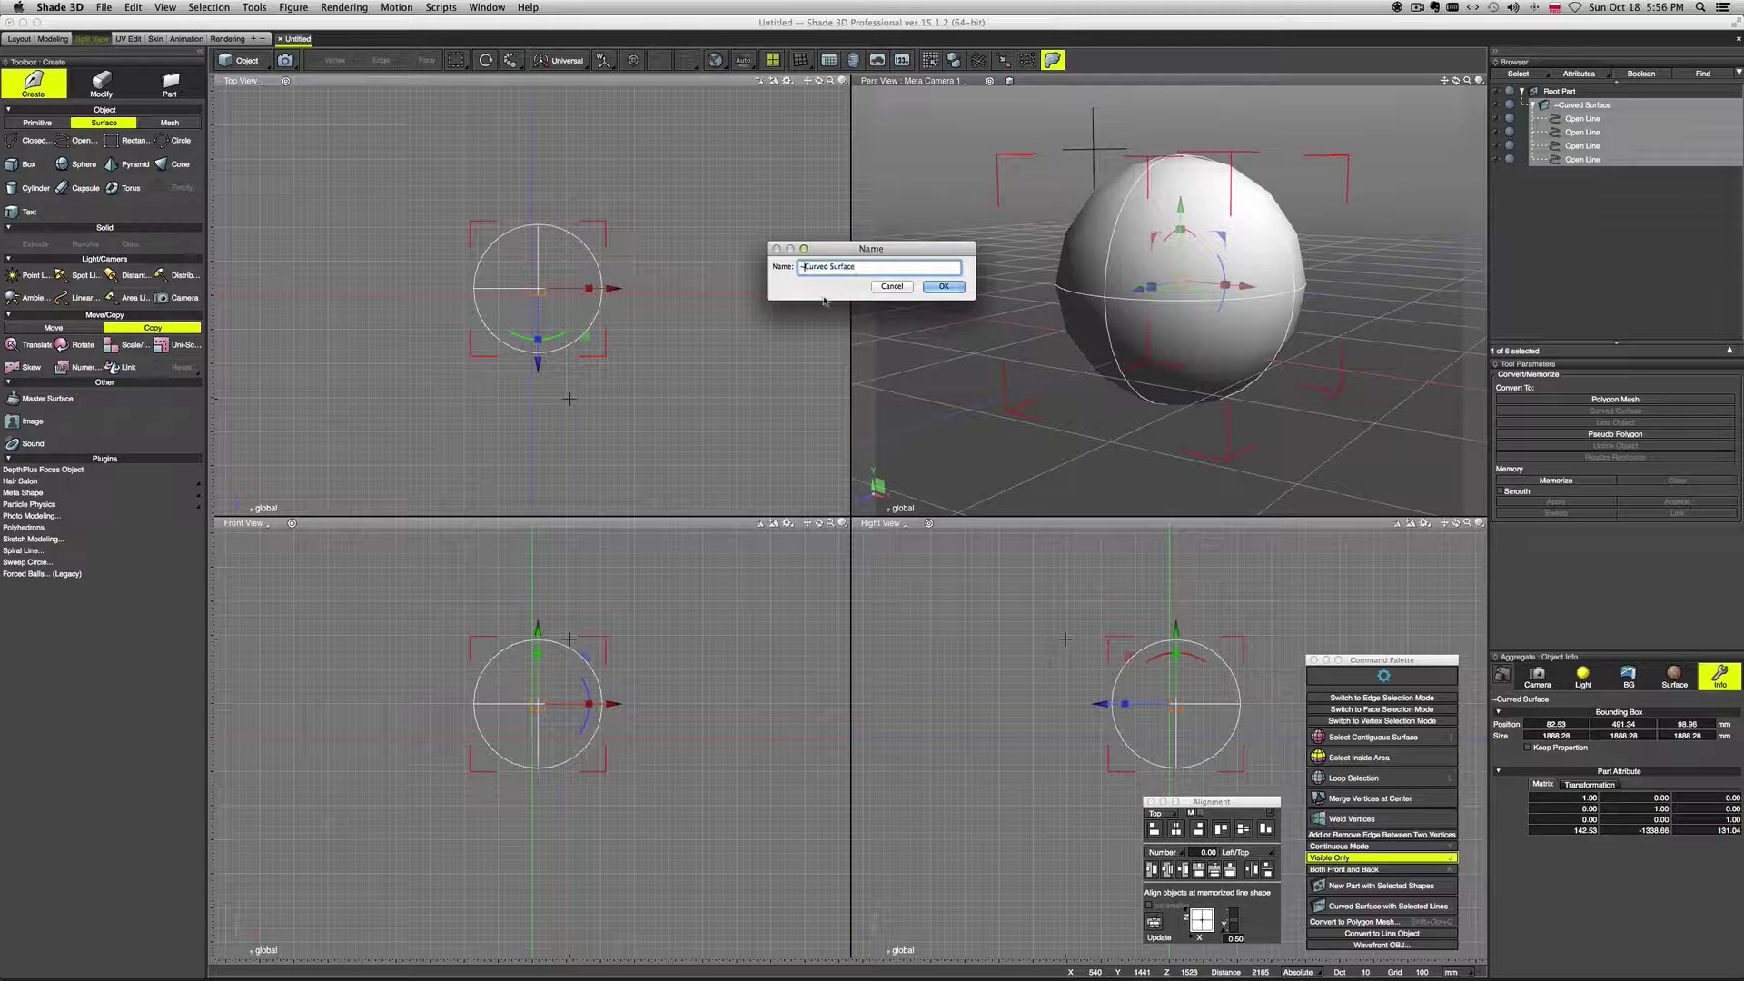
pyautogui.press('BackSpace')
pyautogui.press('Return')
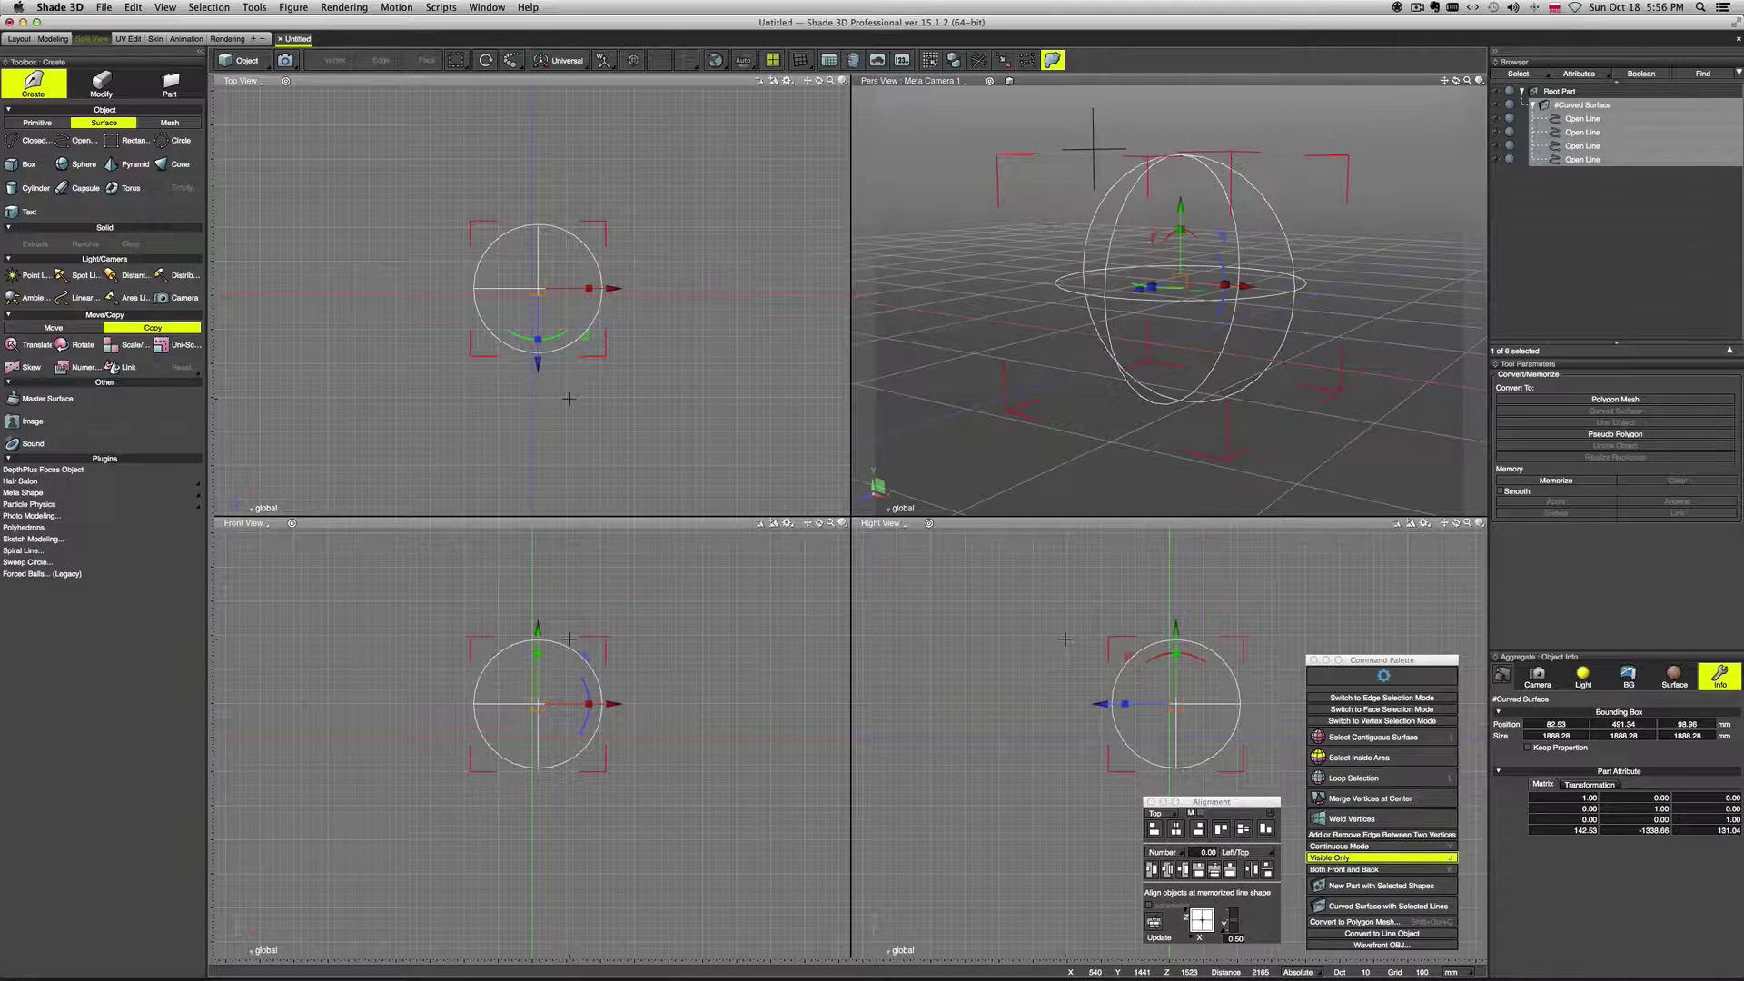
pyautogui.moveTo(1256, 333)
pyautogui.mouseDown(button='middle')
pyautogui.moveTo(1308, 331)
pyautogui.moveTo(1272, 306)
pyautogui.moveTo(1270, 341)
pyautogui.mouseUp(button='middle')
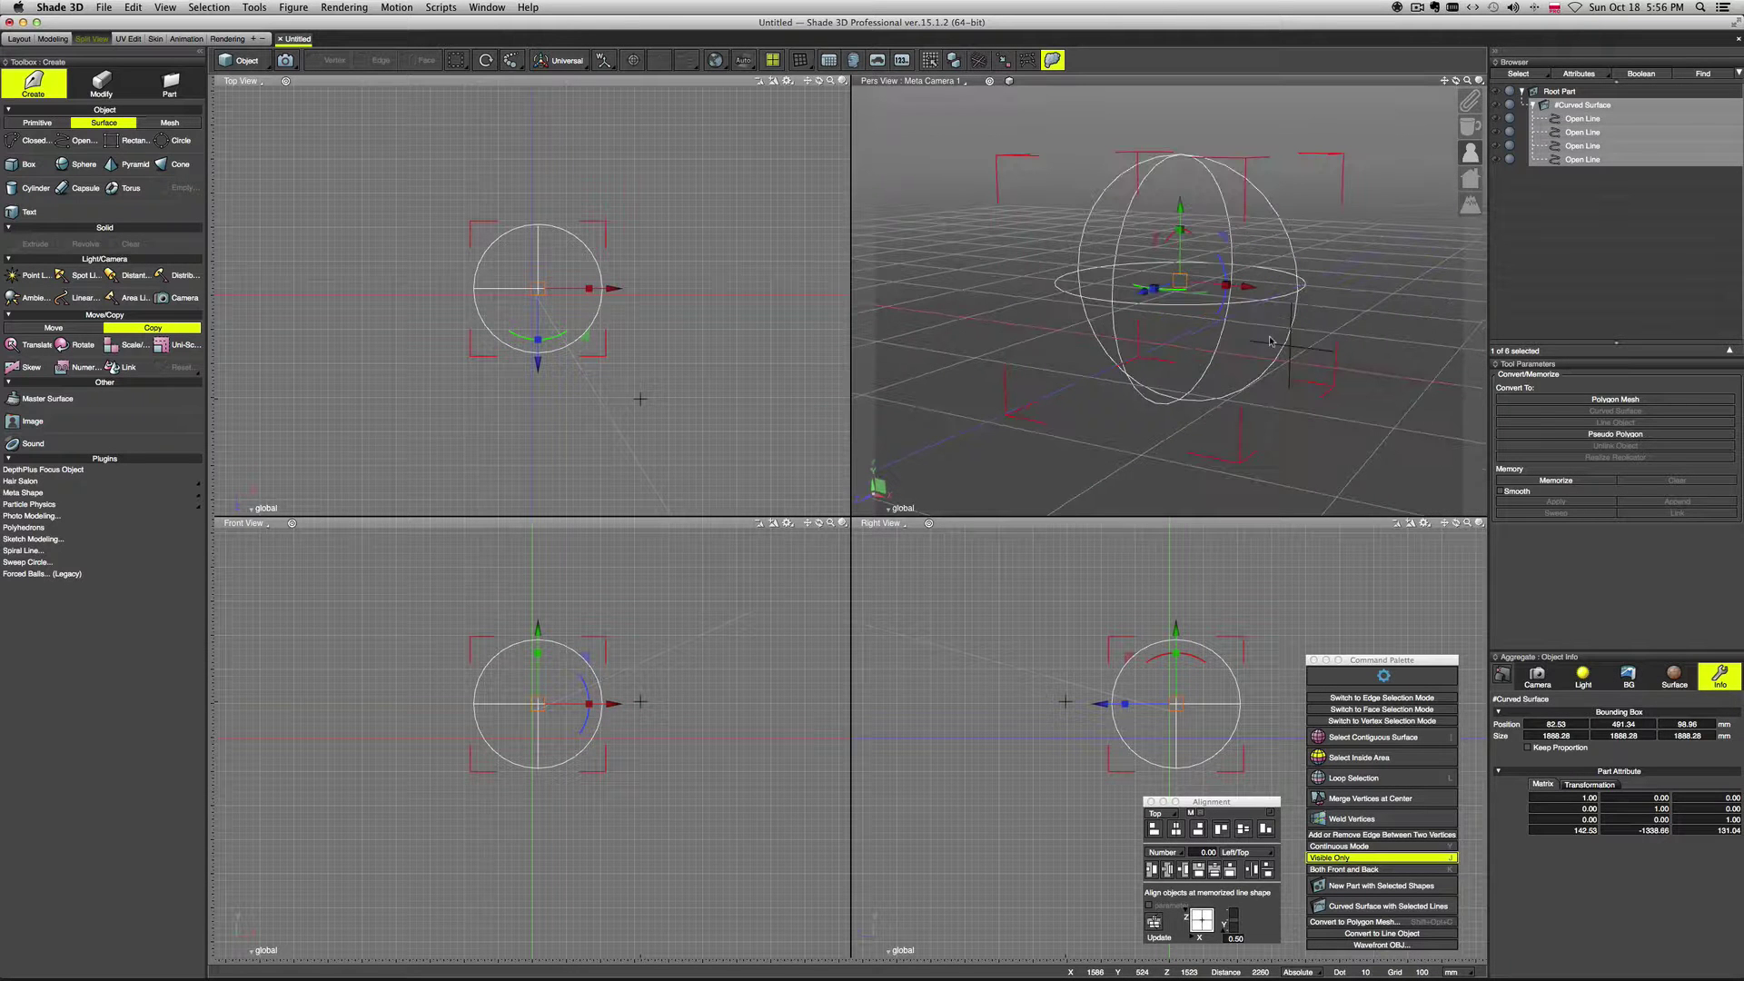
pyautogui.press('super+r')
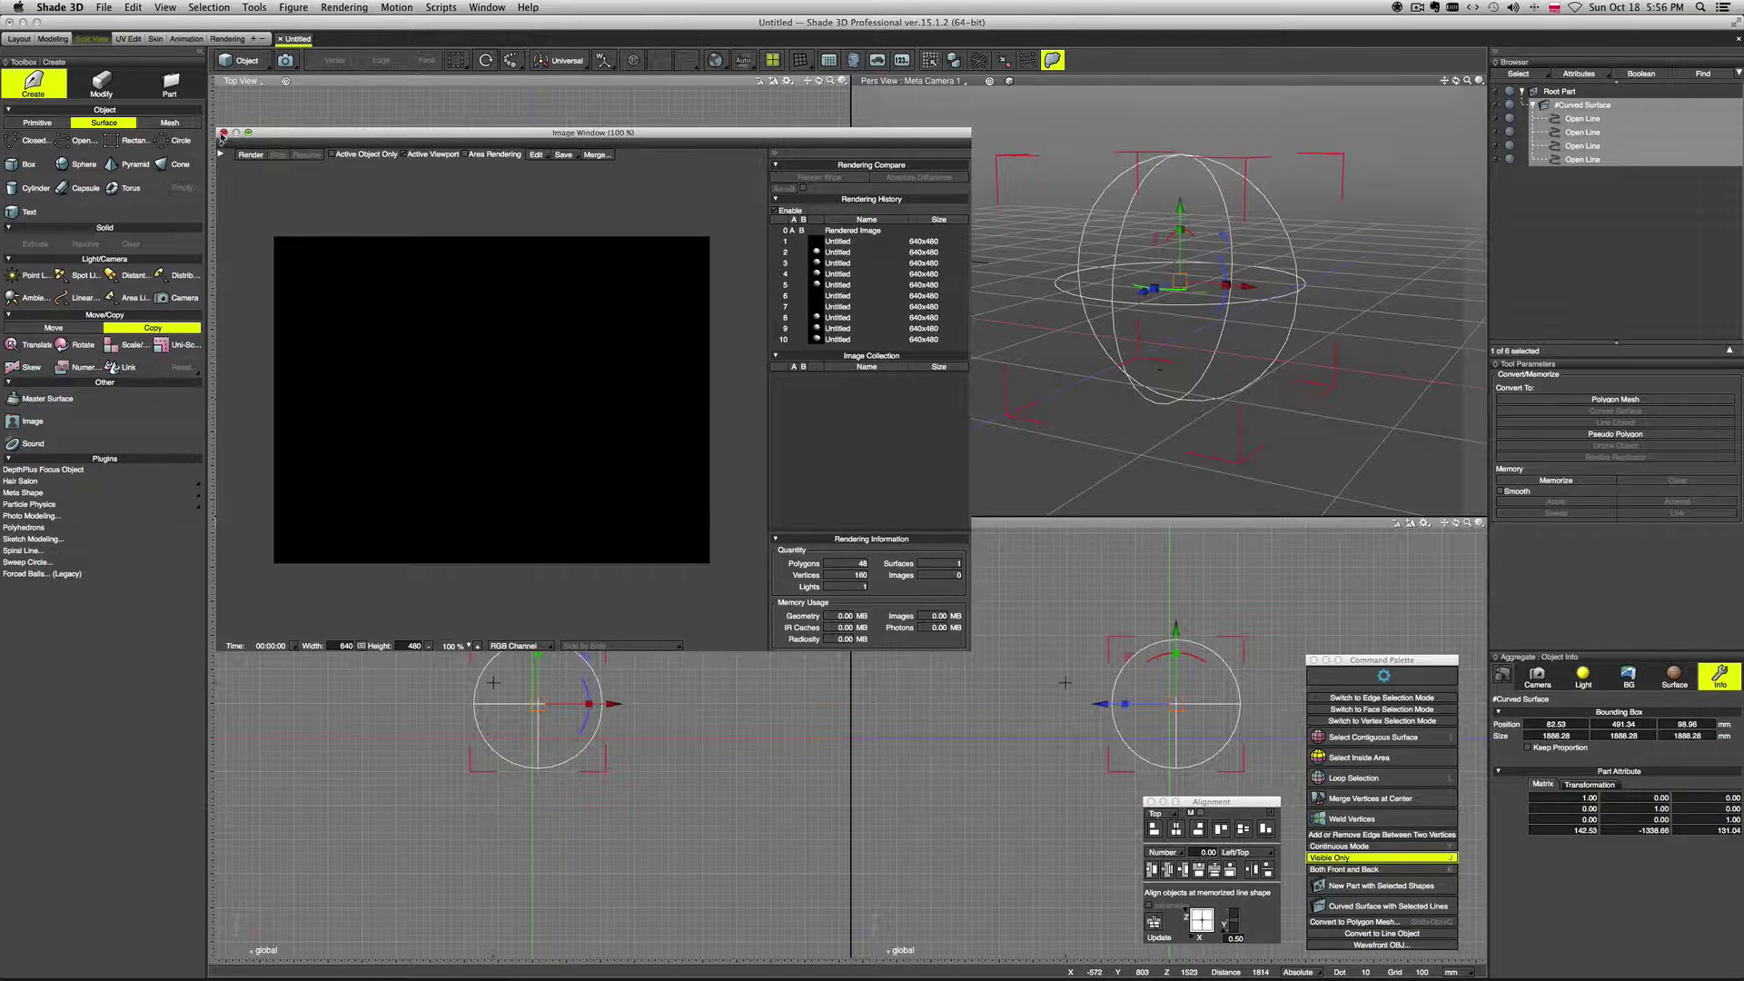
pyautogui.click(224, 132)
pyautogui.moveTo(1186, 307); pyautogui.dragTo(1211, 312, button='middle')
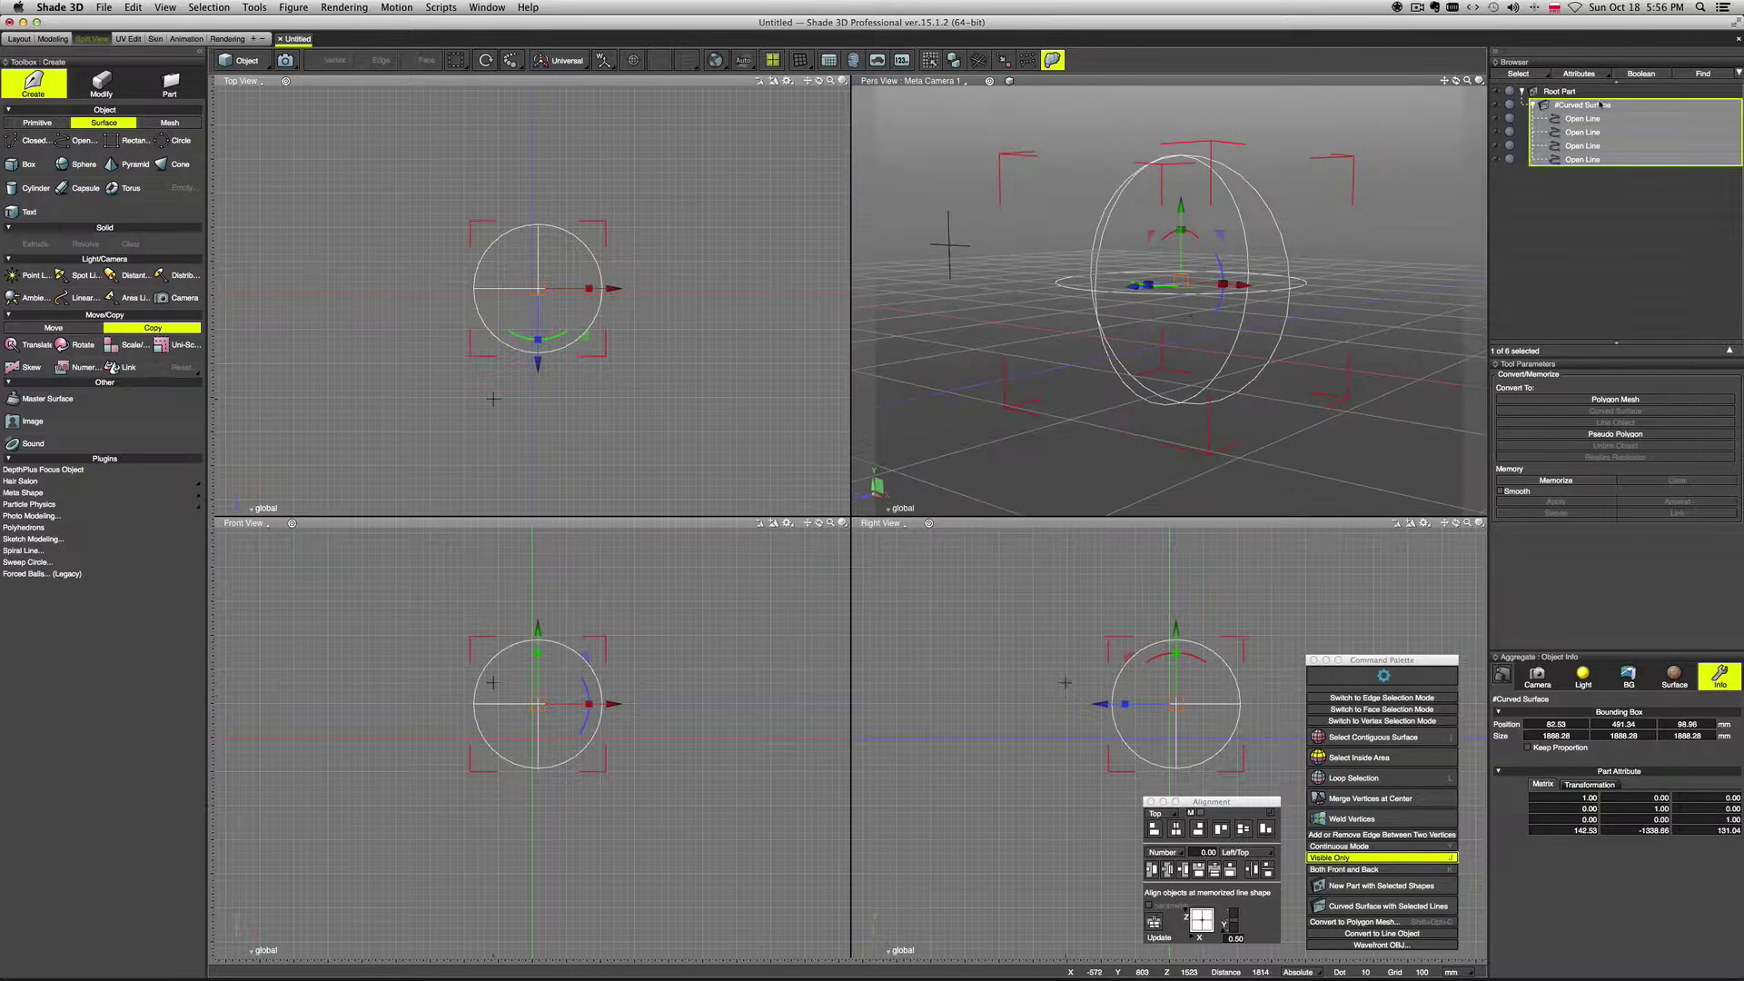
# Step: Show the browser's Boolean symbols and replace the surface's # prefix with the * symbol
pyautogui.click(1638, 76)
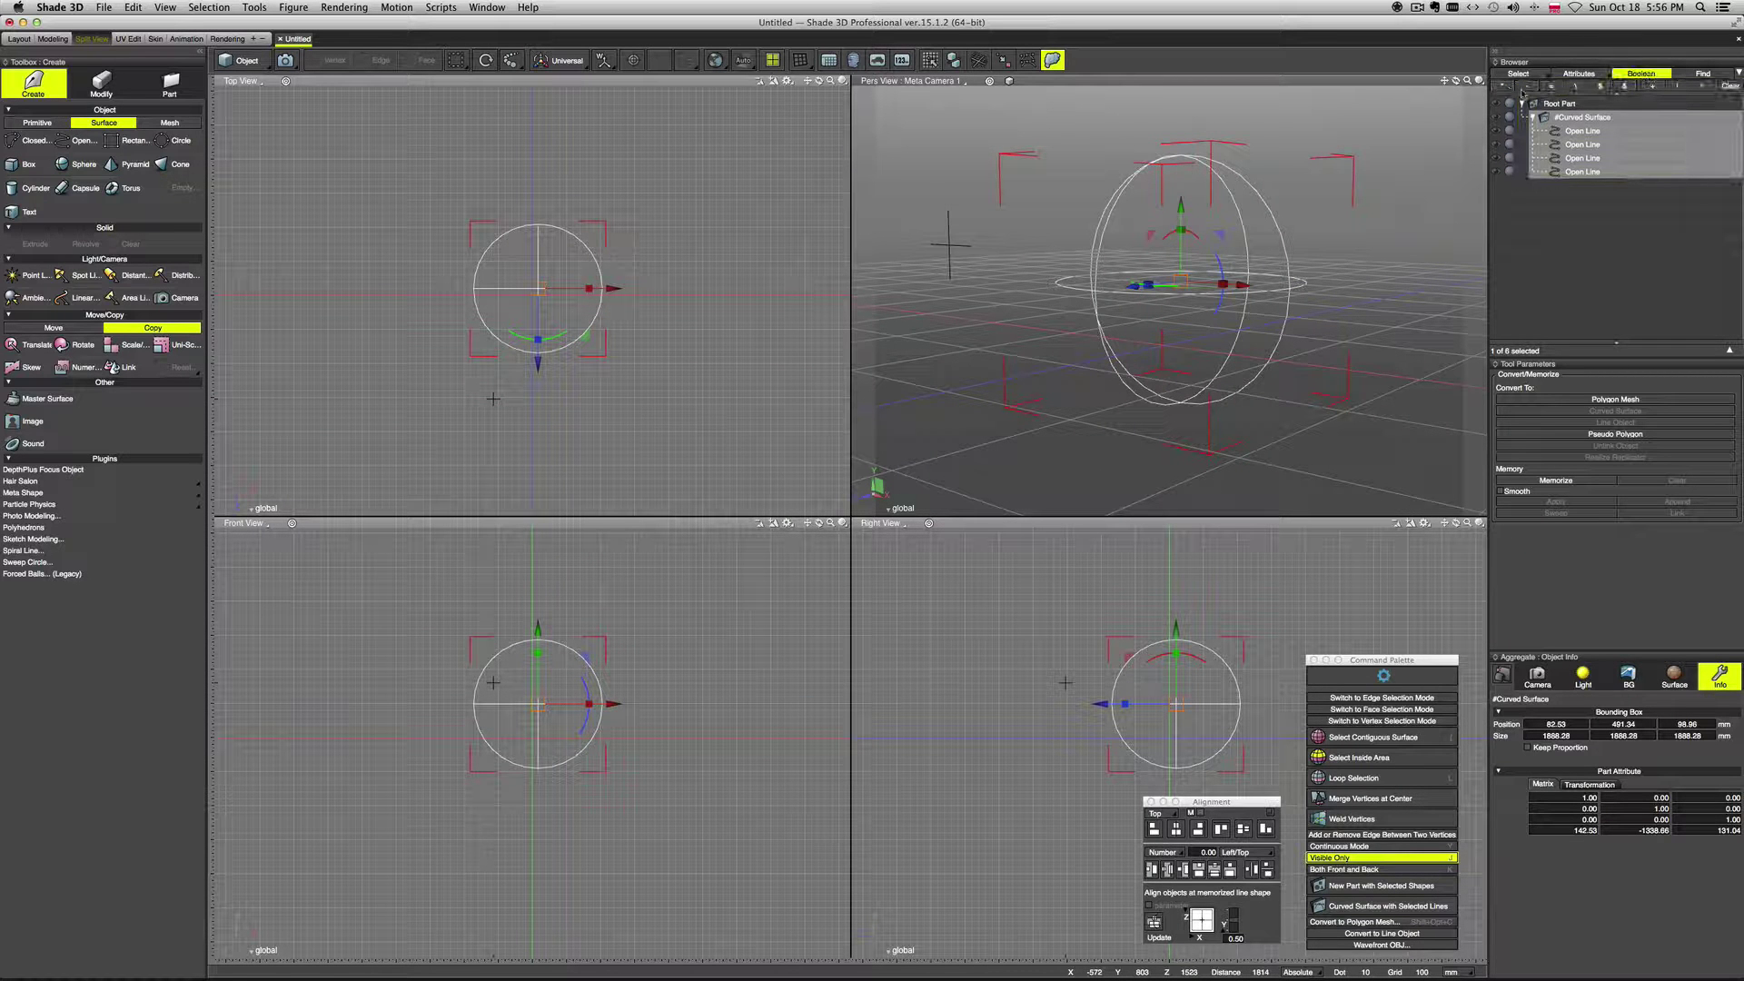
pyautogui.click(1557, 119)
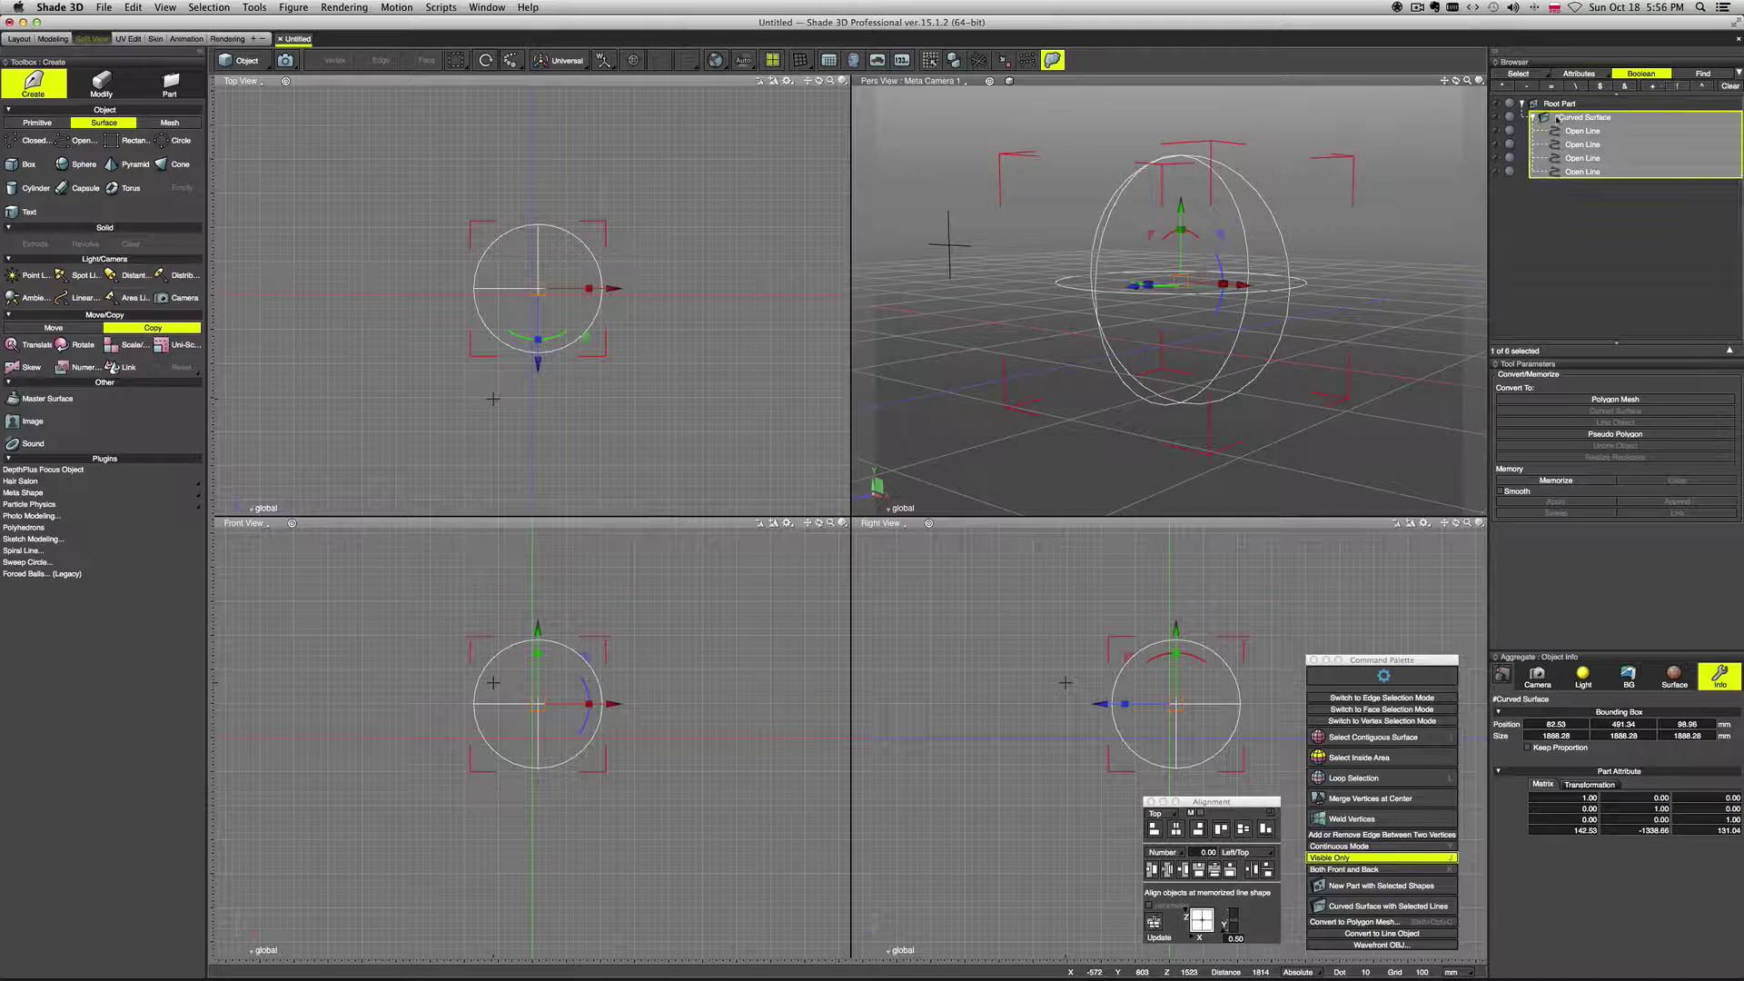
pyautogui.doubleClick(1576, 118)
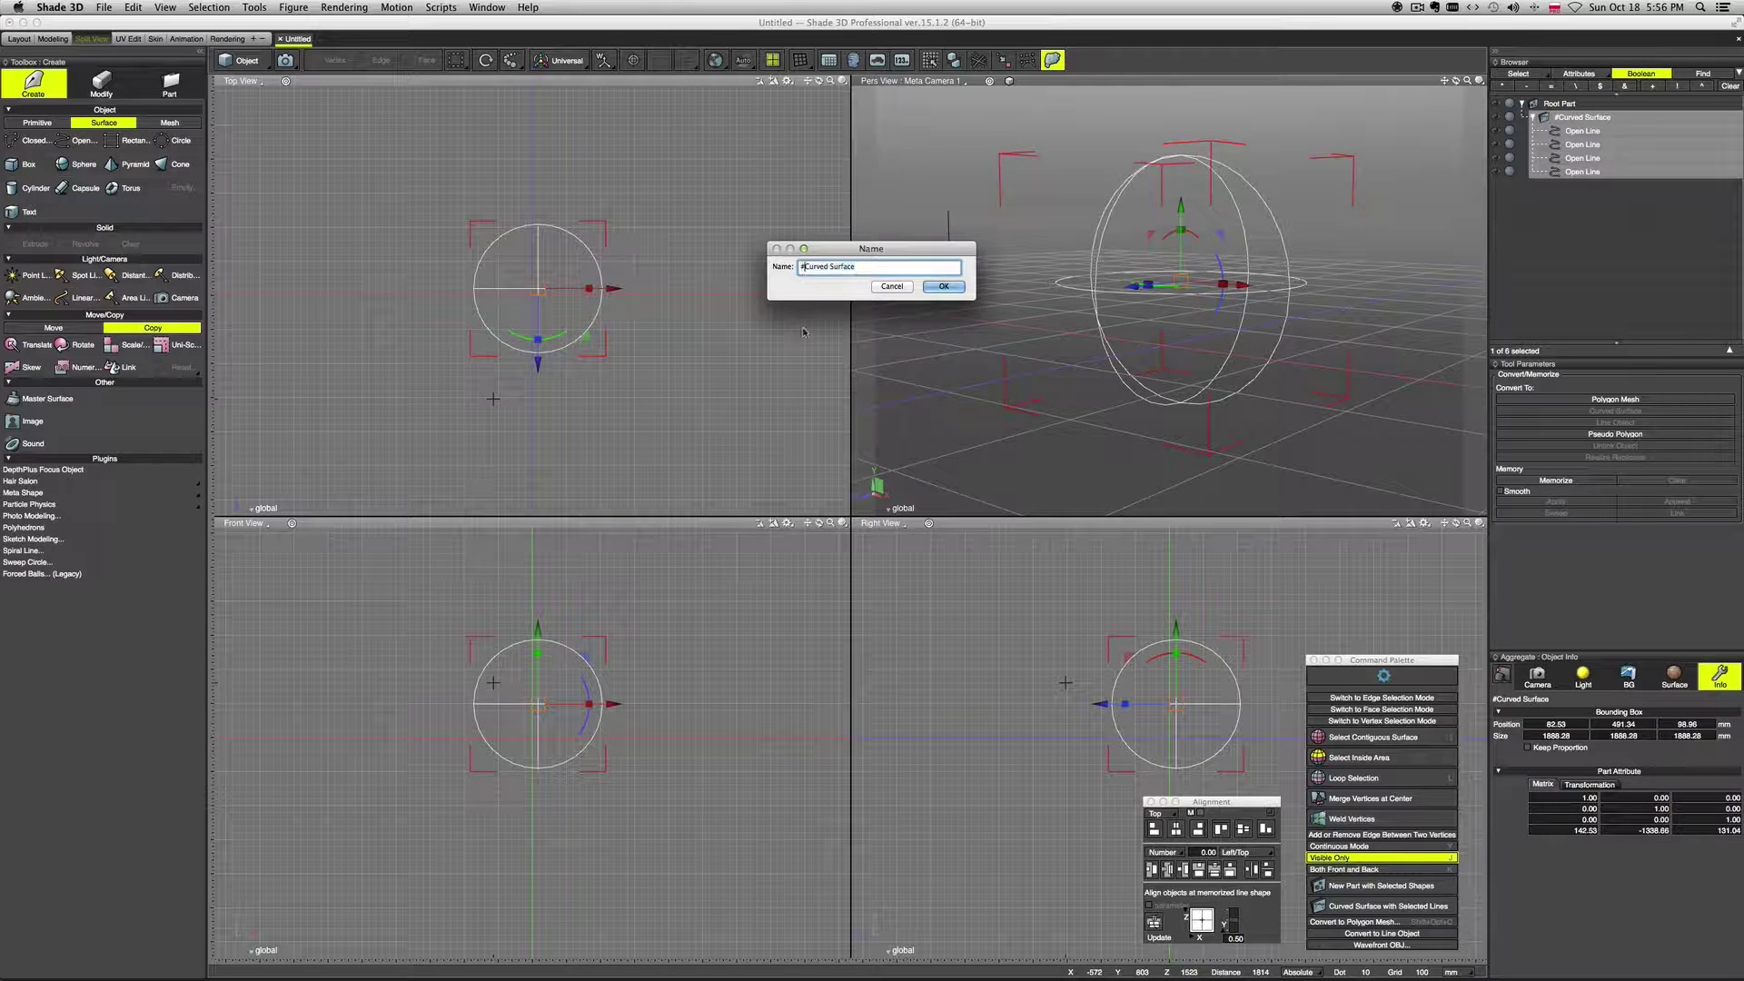
pyautogui.press('BackSpace')
pyautogui.press('Return')
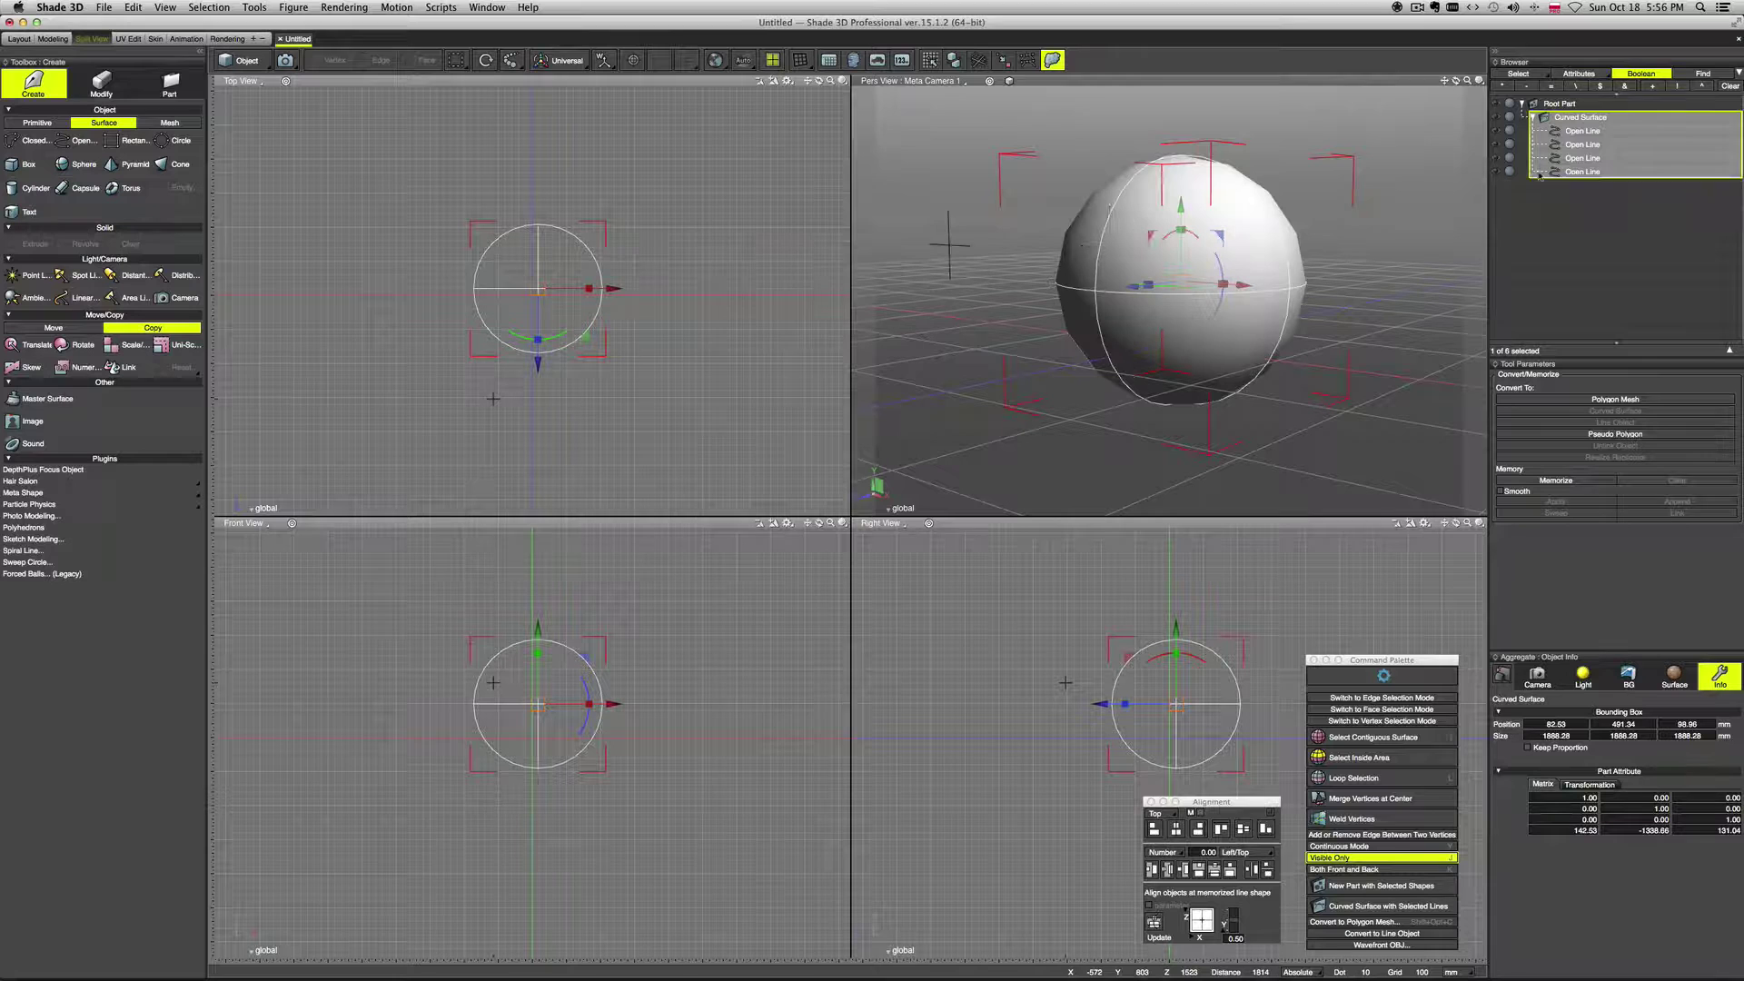
pyautogui.click(1502, 87)
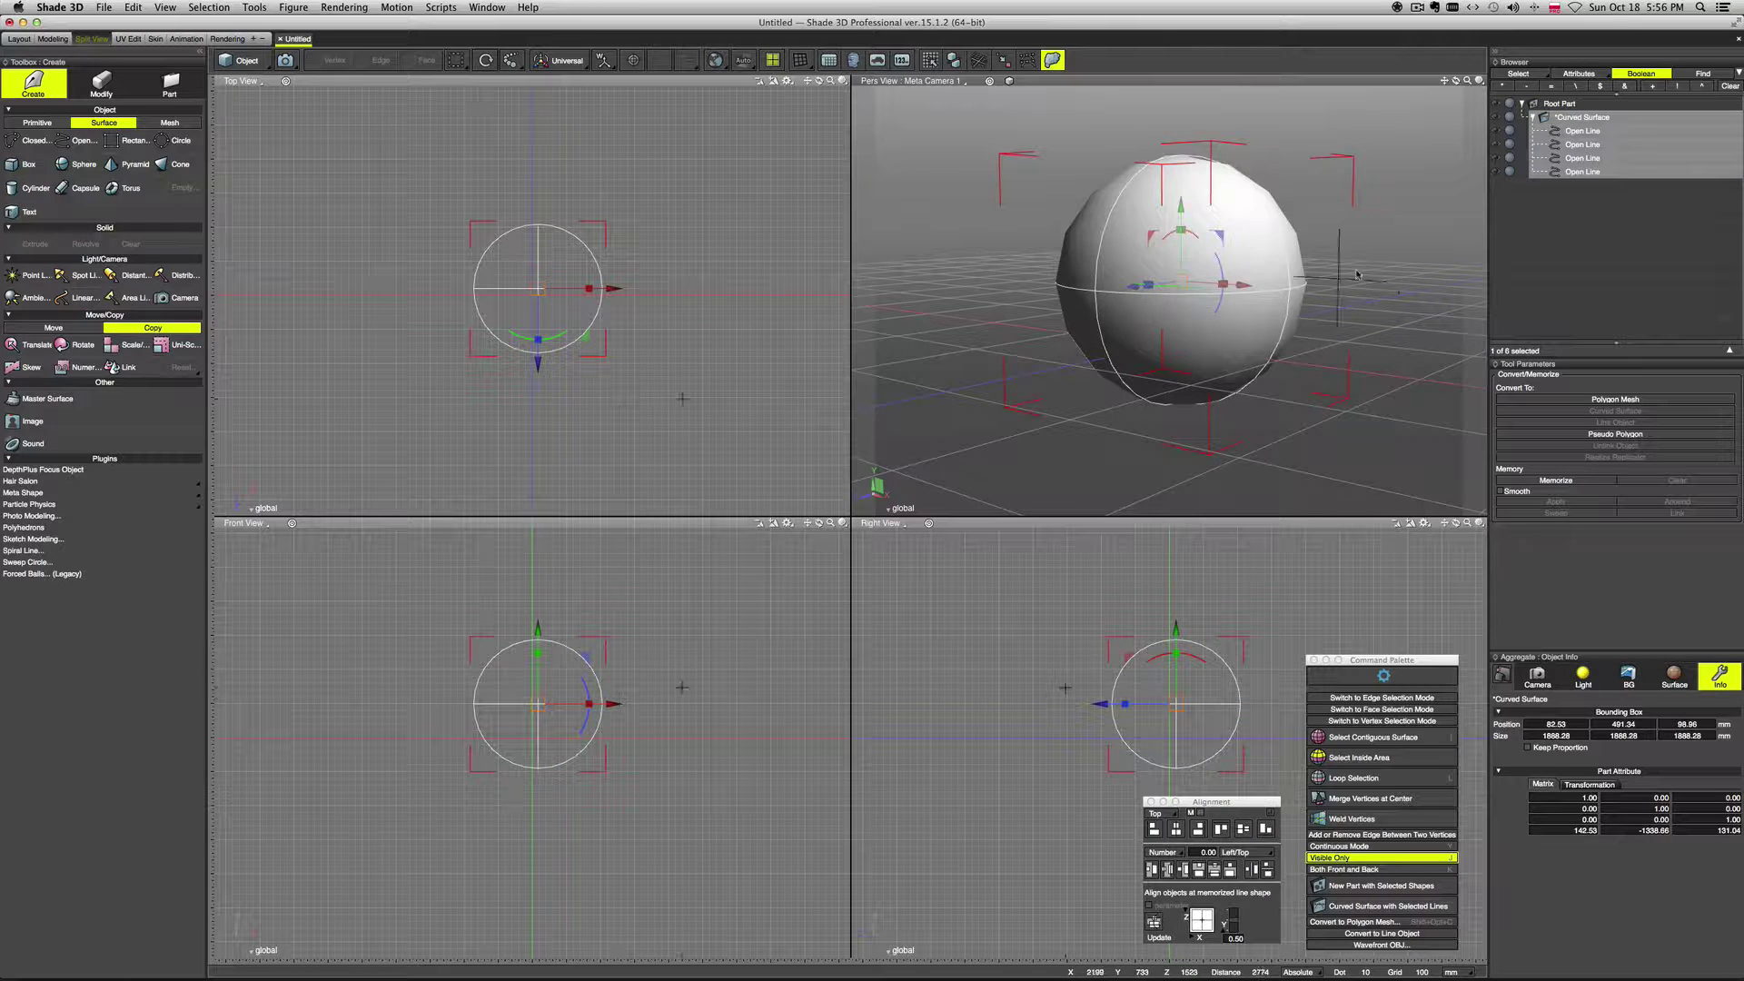
# Step: Apply the * Boolean symbol to the curved surface and inspect the sphere's shape
pyautogui.click(1501, 88)
pyautogui.moveTo(1306, 380); pyautogui.dragTo(1390, 360, button='middle')
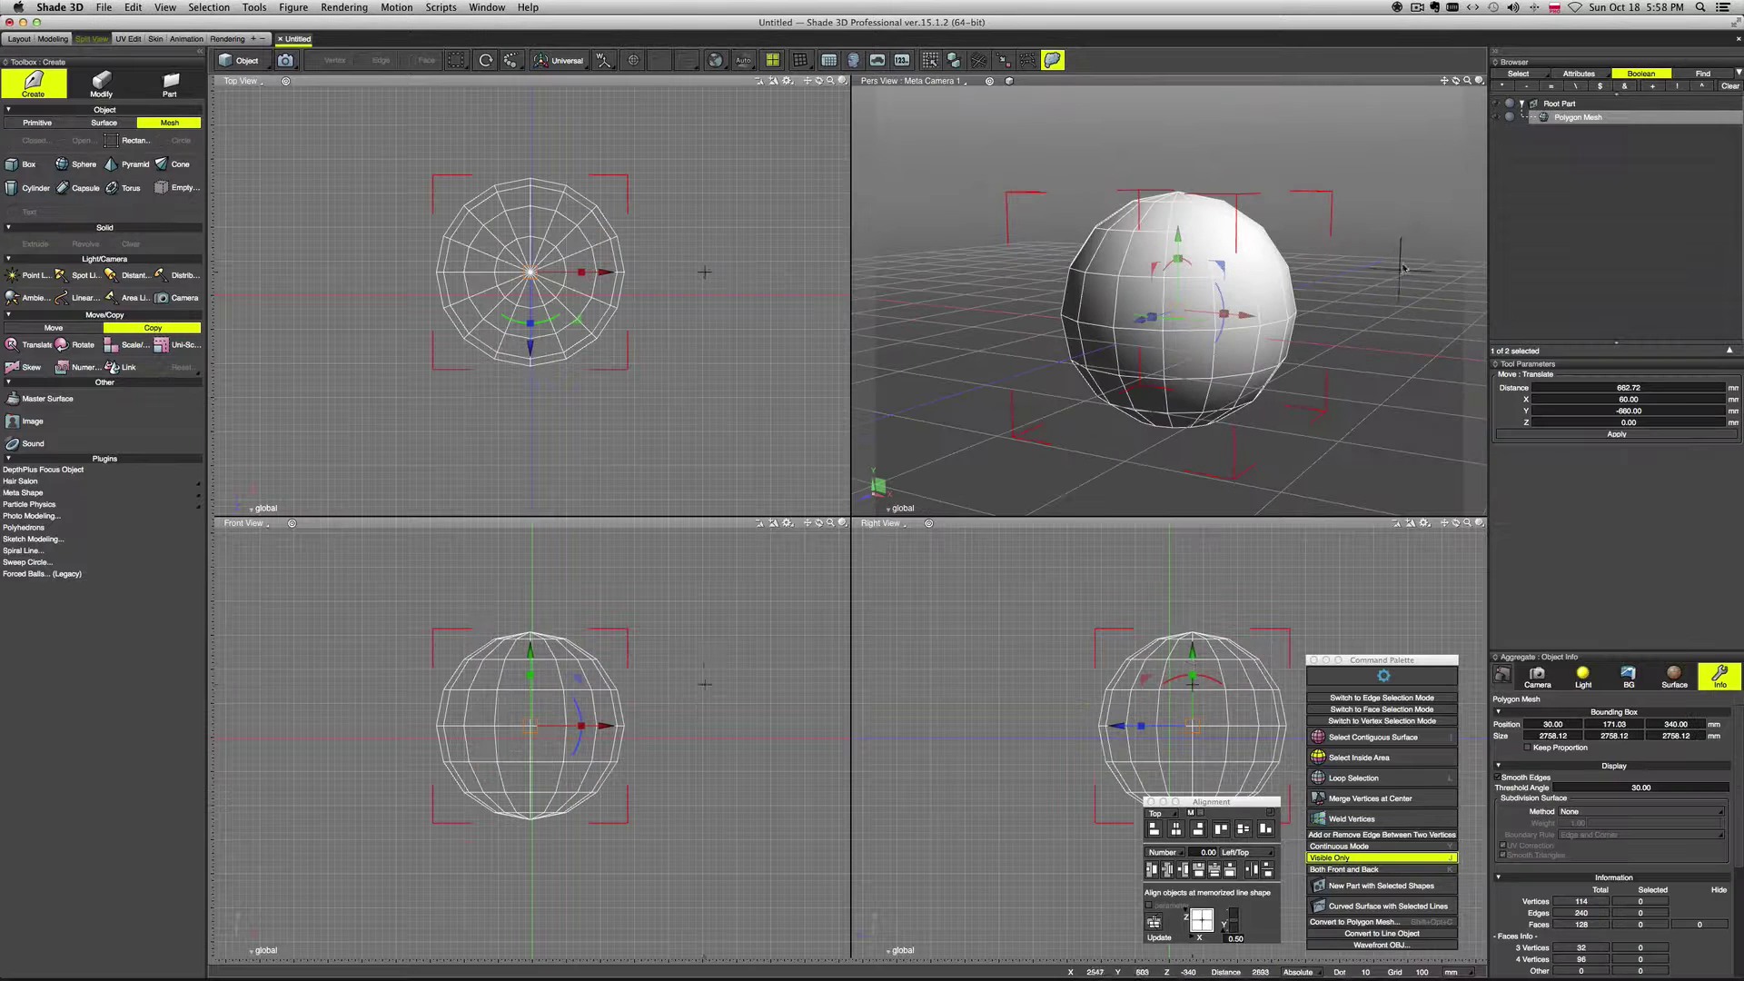
# Step: Convert the polygon mesh sphere to a line object
pyautogui.moveTo(1378, 295)
pyautogui.mouseDown(button='middle')
pyautogui.moveTo(1315, 290)
pyautogui.moveTo(1382, 291)
pyautogui.mouseUp(button='middle')
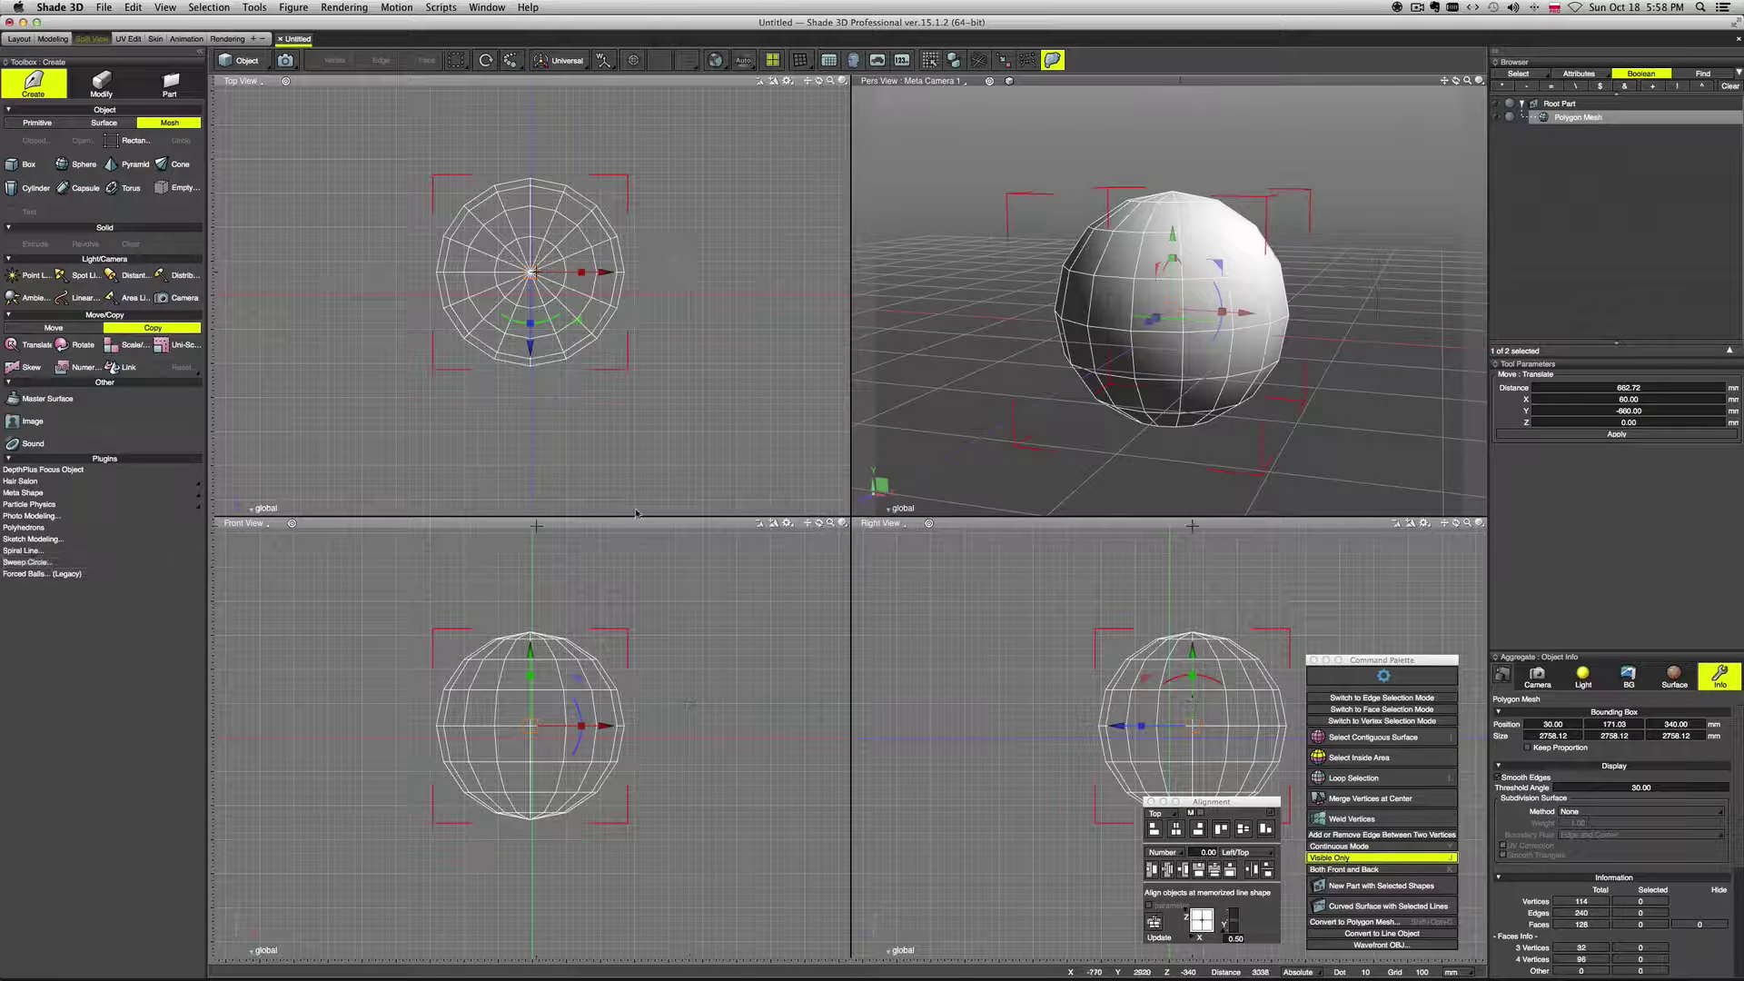
pyautogui.click(1622, 116)
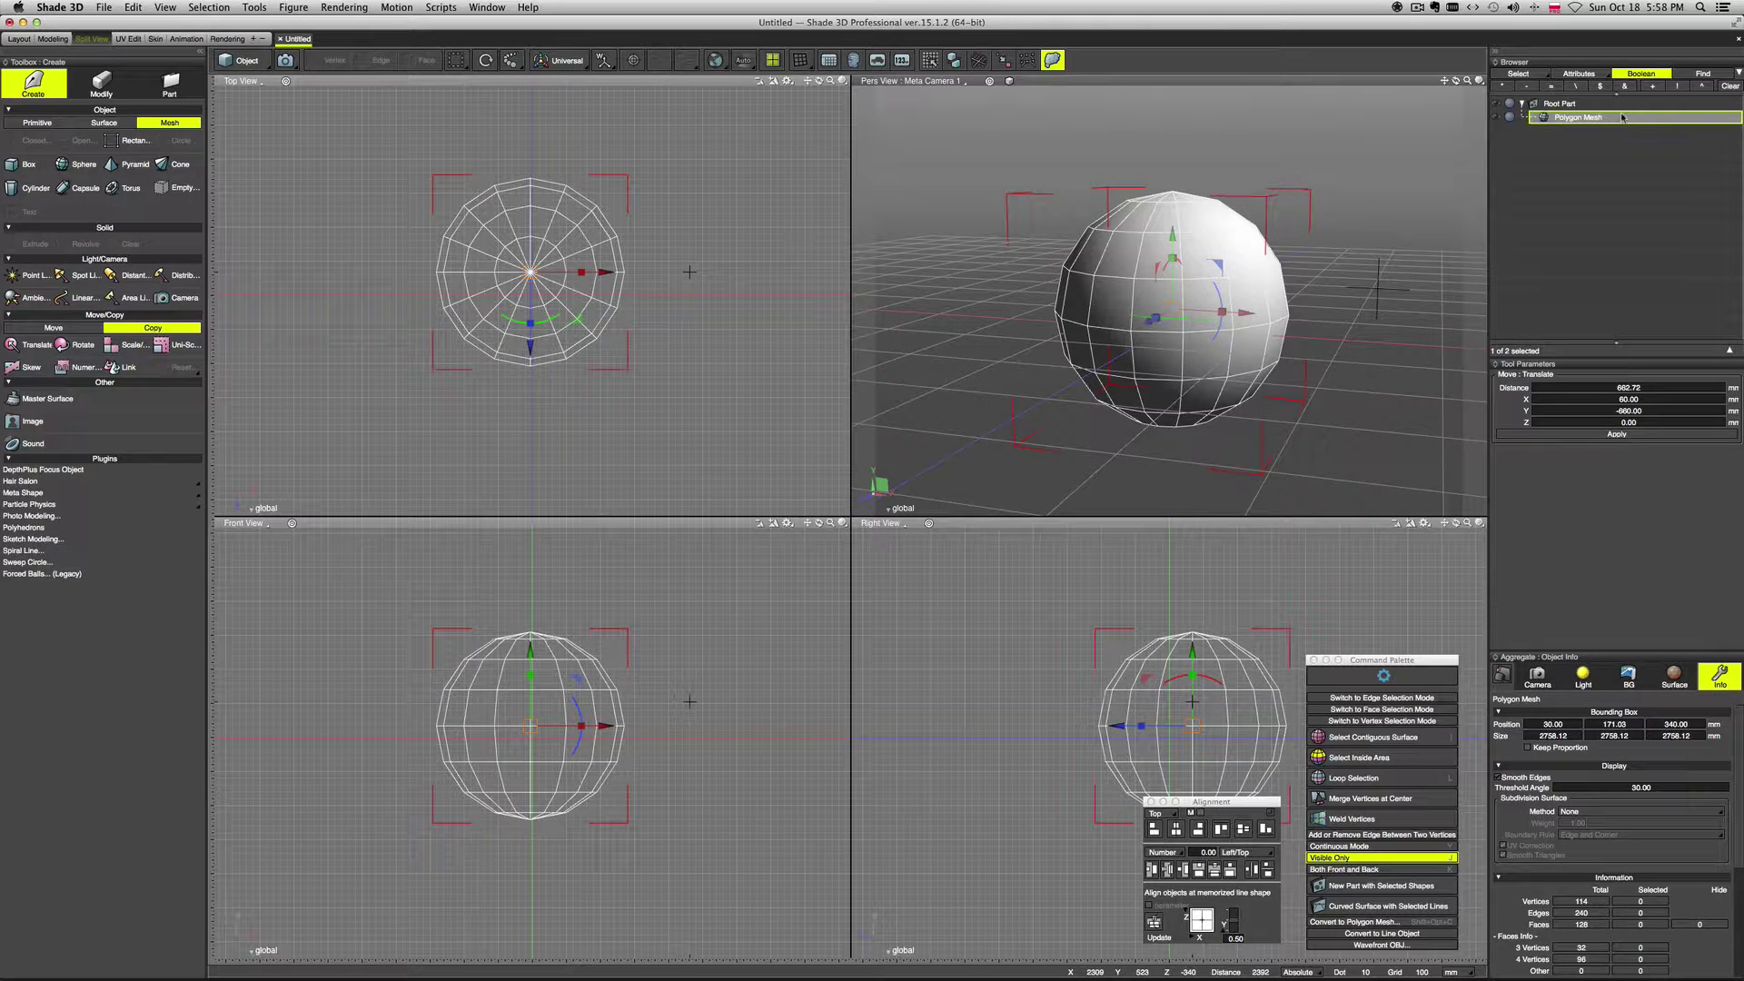
pyautogui.press('c')
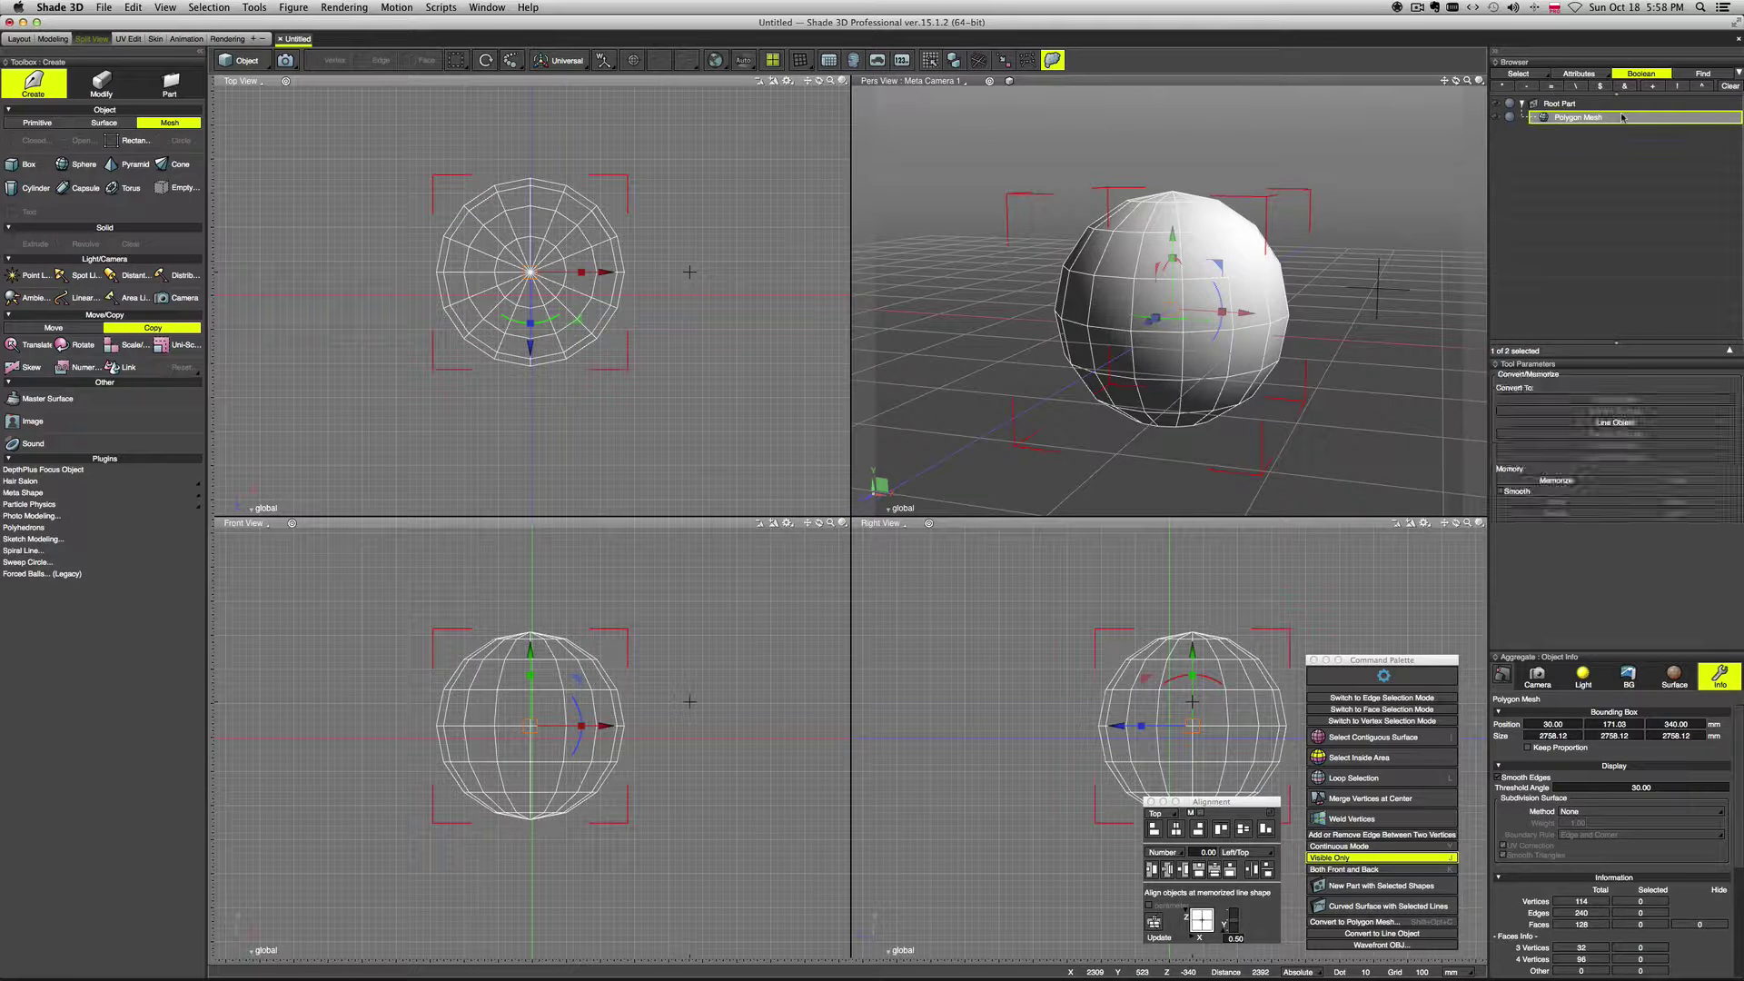
pyautogui.click(1626, 424)
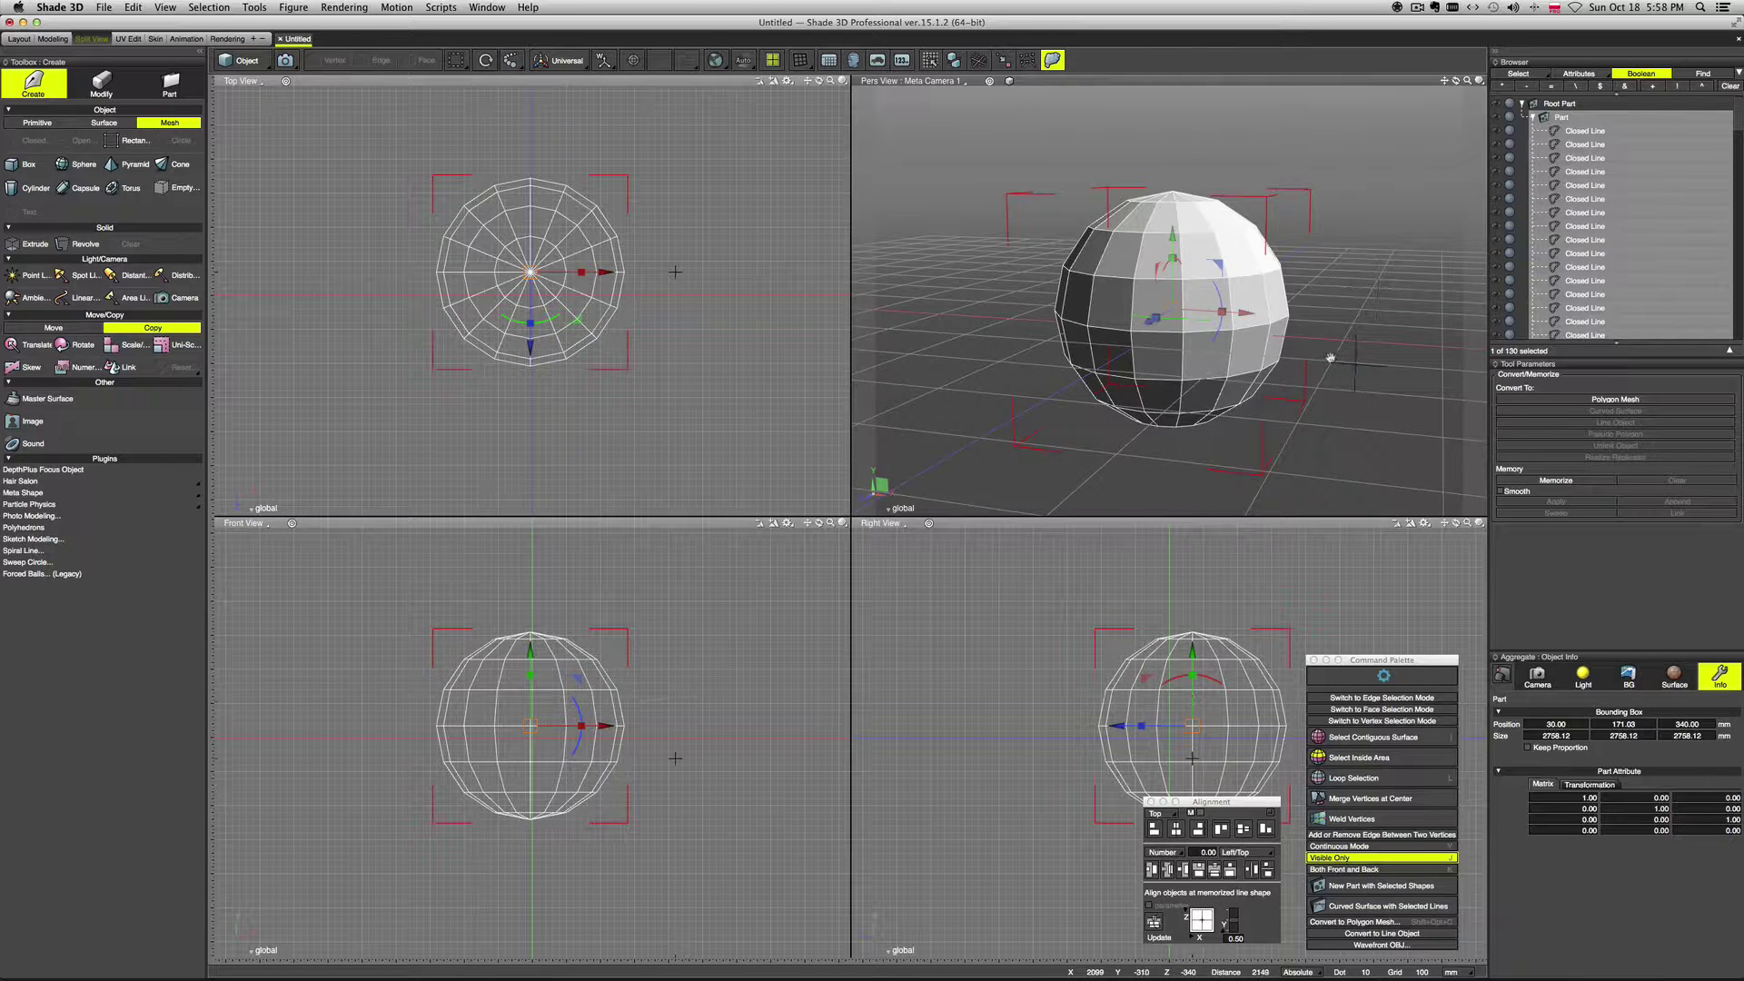
# Step: Select all the closed lines inside the converted sphere's part, from the first to the last
pyautogui.moveTo(1330, 357)
pyautogui.mouseDown(button='middle')
pyautogui.moveTo(1277, 328)
pyautogui.moveTo(1315, 376)
pyautogui.mouseUp(button='middle')
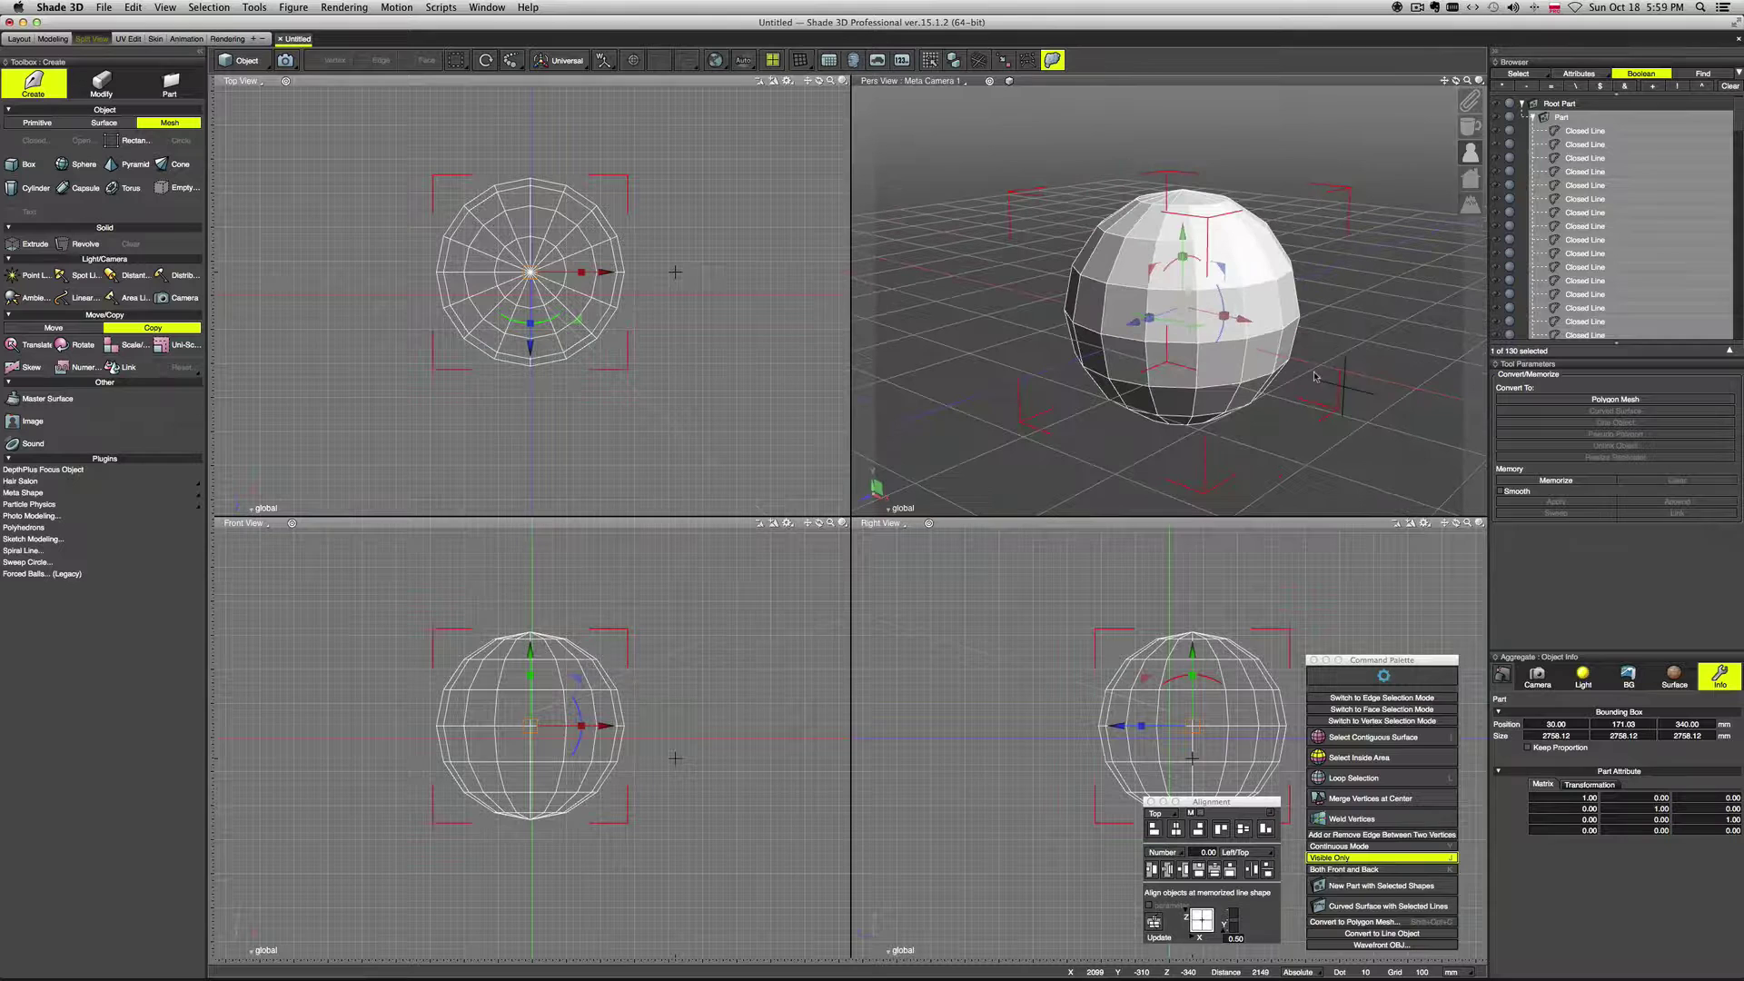
pyautogui.click(1628, 137)
pyautogui.scroll(-2, 1726, 182)
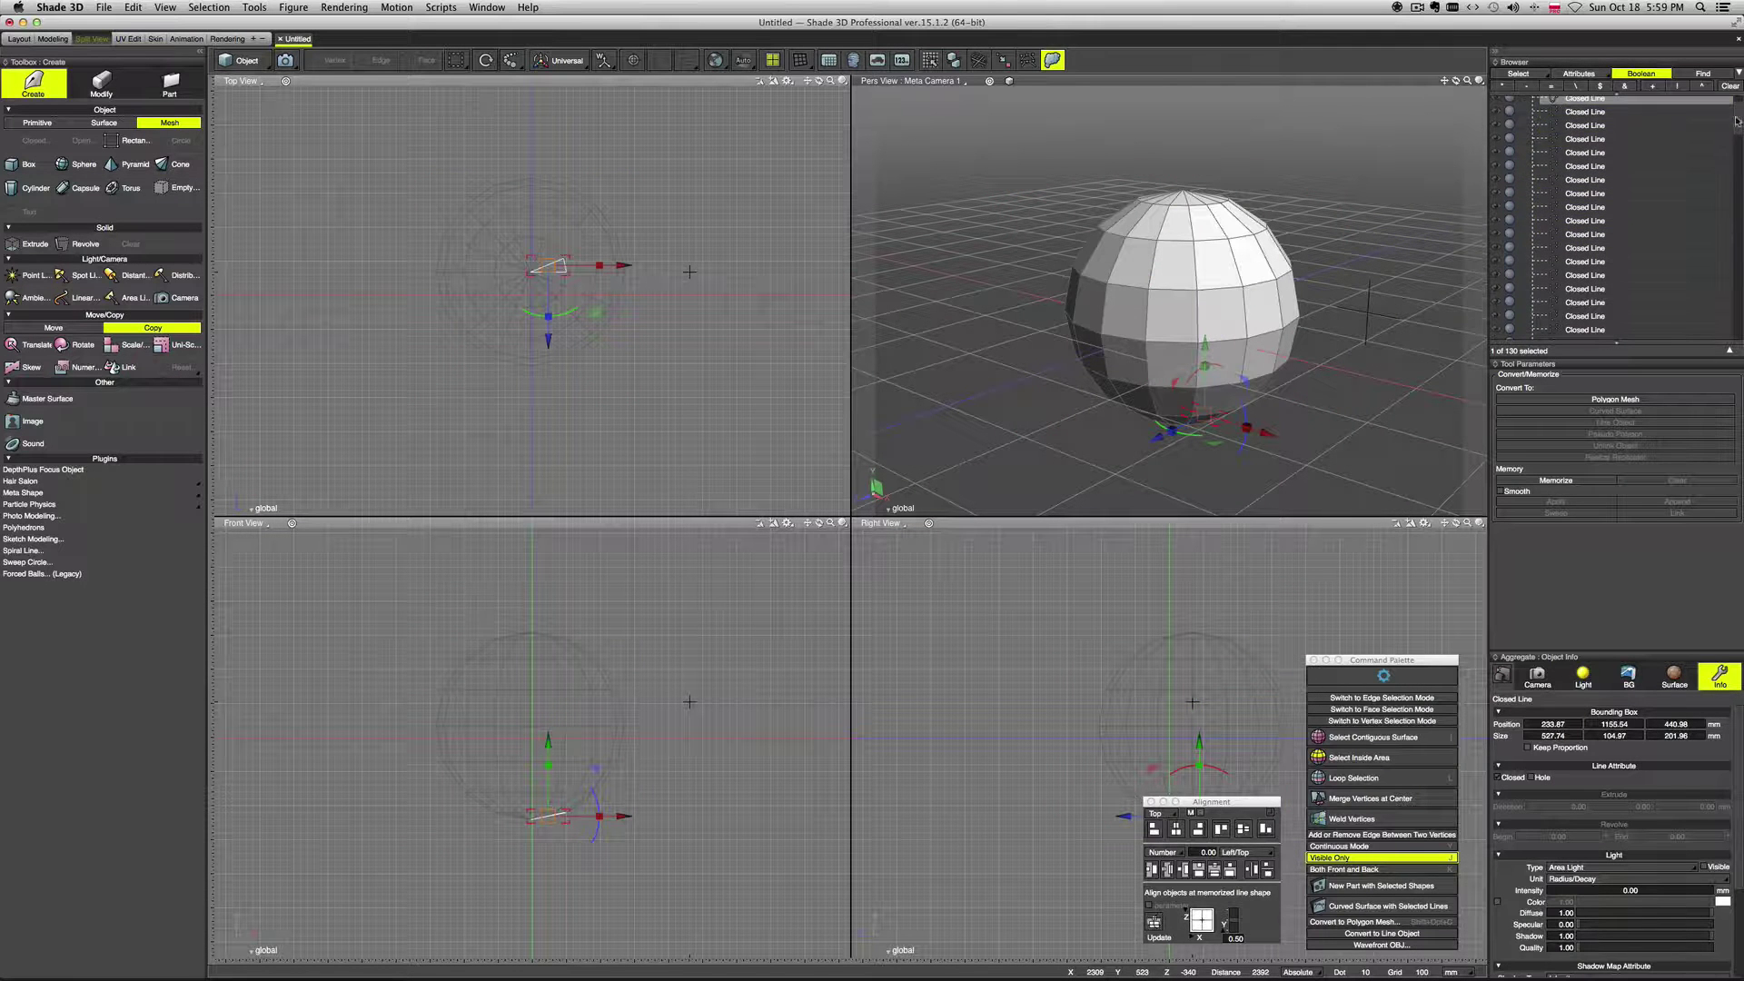
pyautogui.moveTo(1737, 121); pyautogui.dragTo(1731, 328)
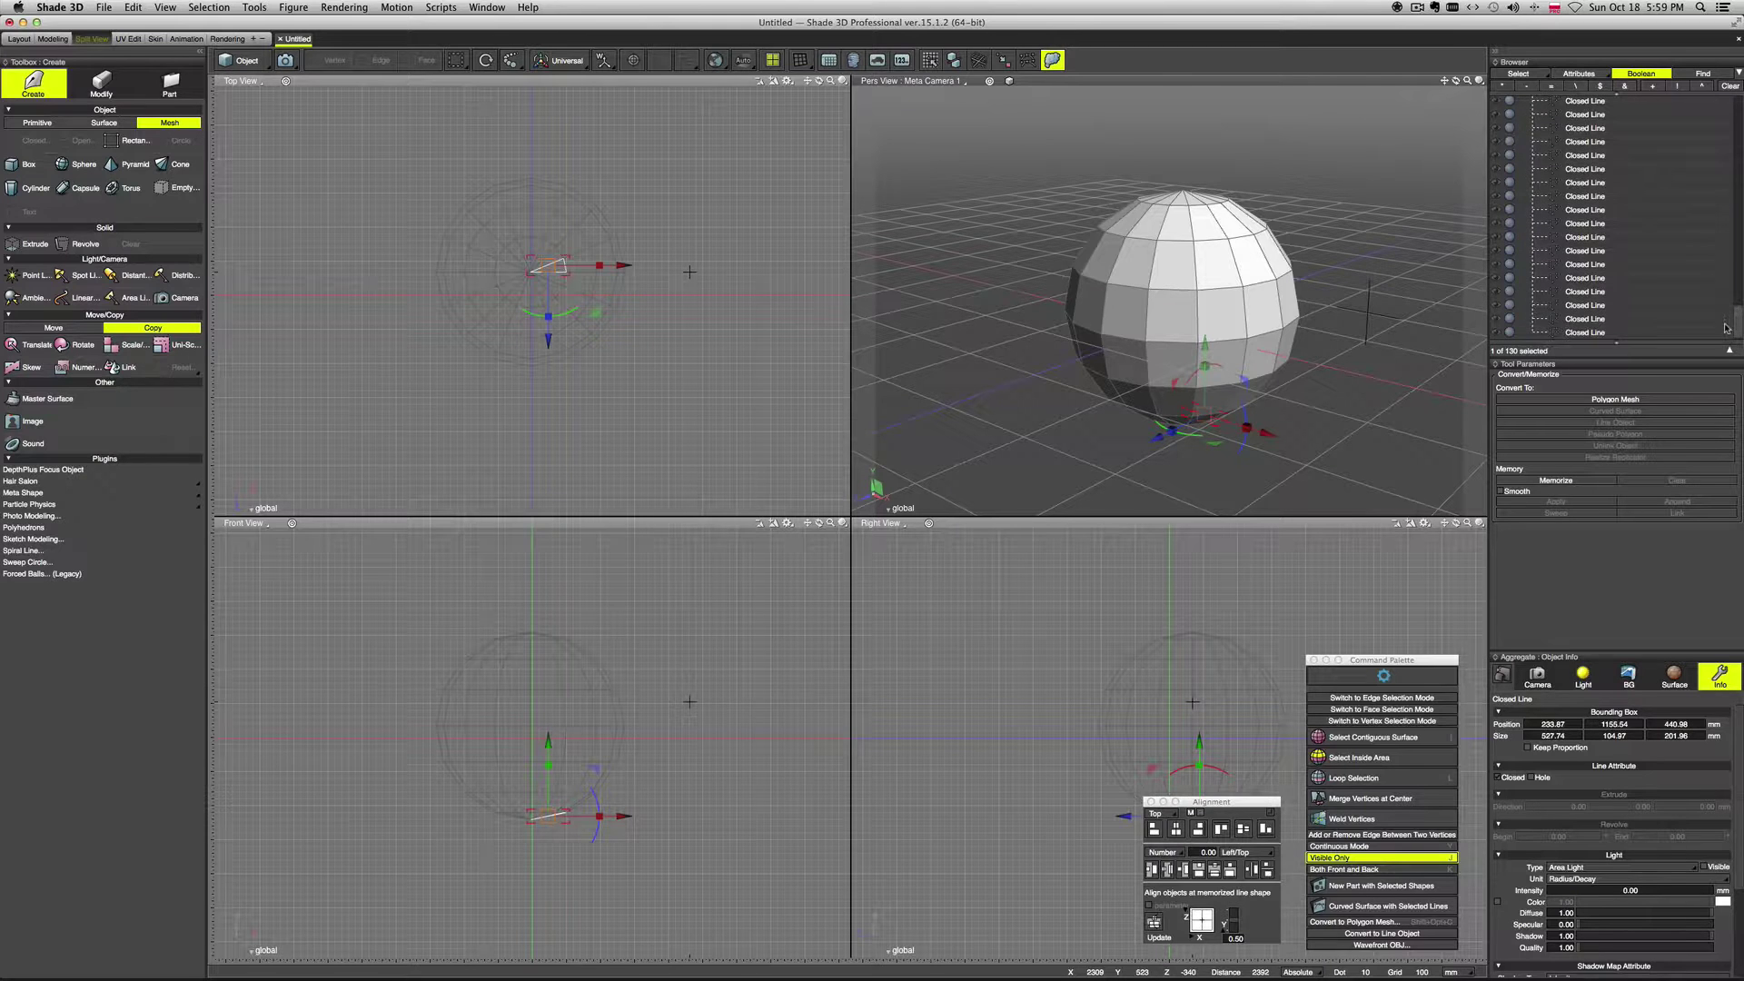
pyautogui.keyDown('shift'); pyautogui.click(1676, 321); pyautogui.keyUp('shift')
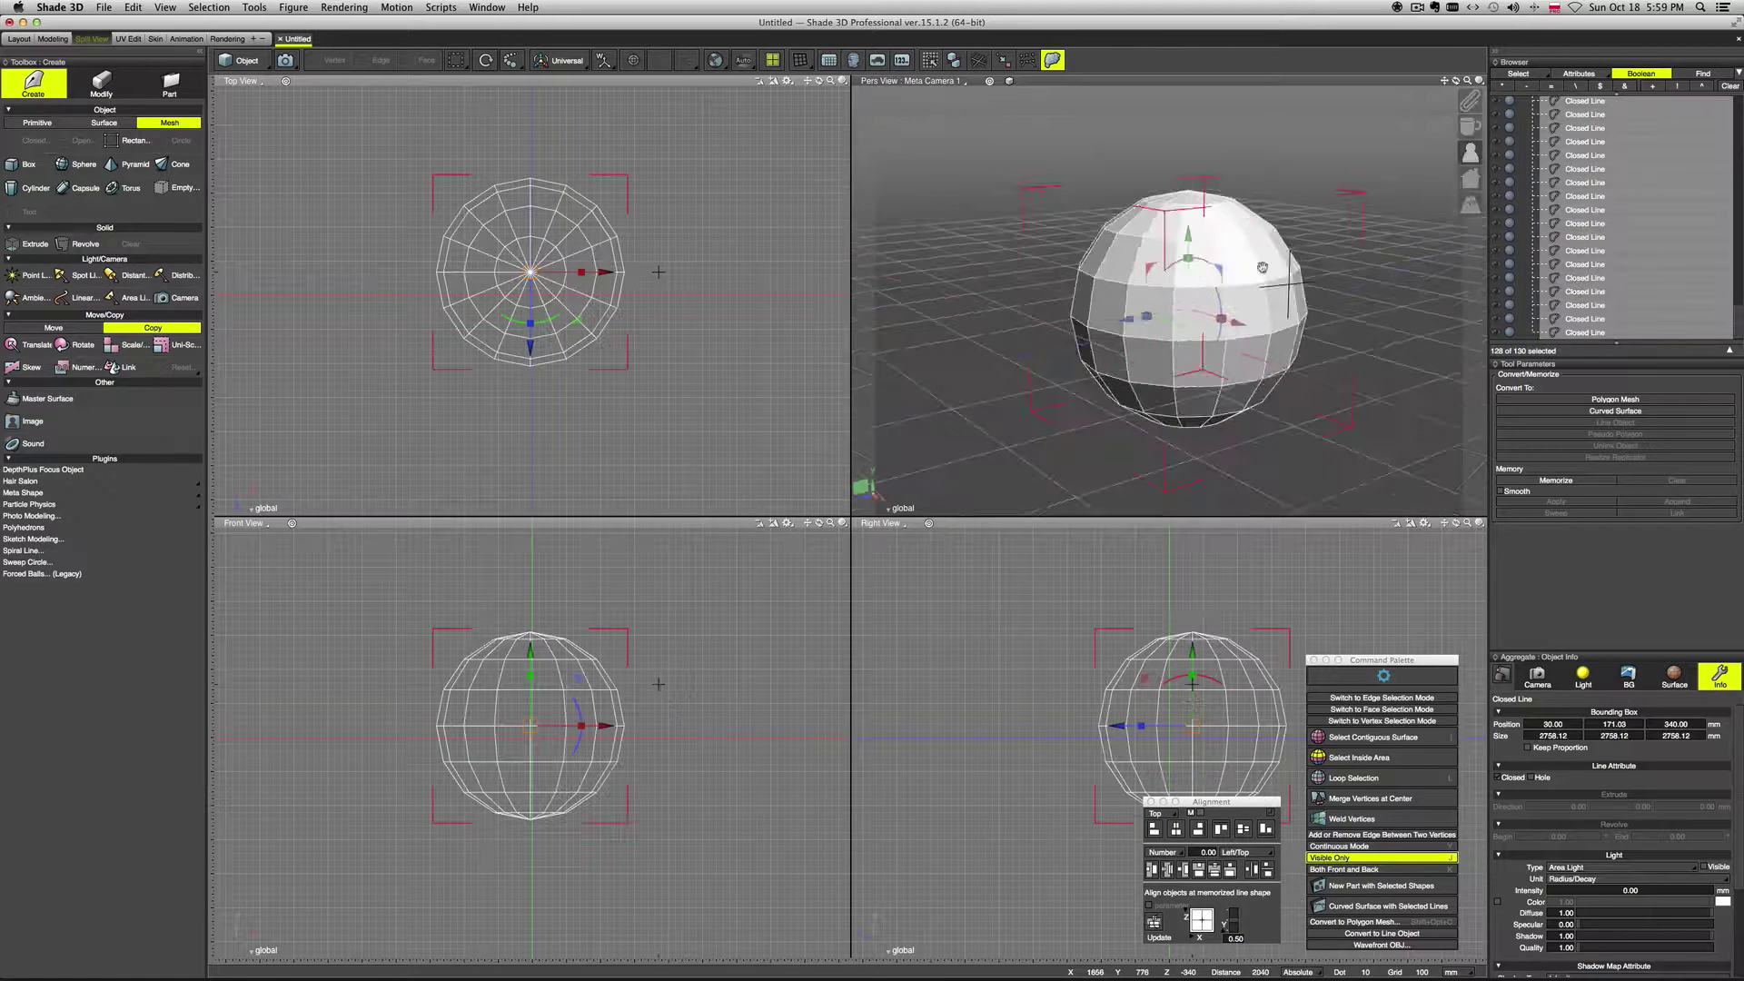
pyautogui.moveTo(1261, 267); pyautogui.dragTo(1334, 277, button='middle')
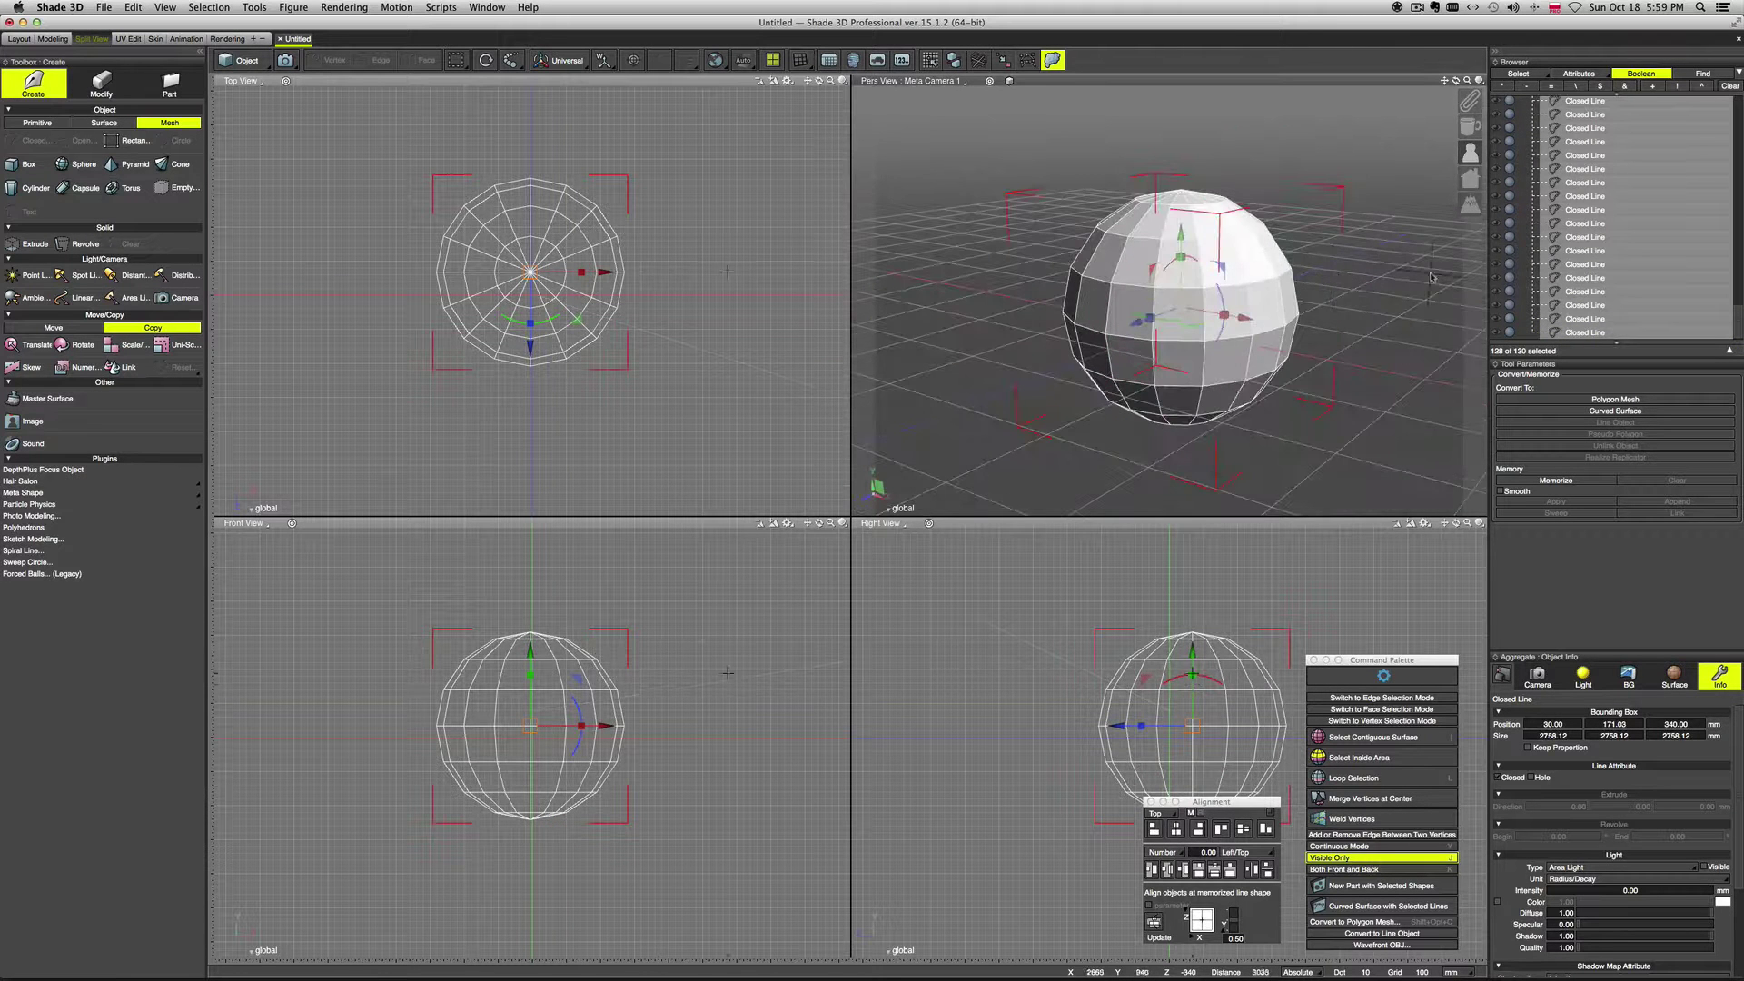
# Step: Run Sweep Circle on the selected closed lines with mouse radius input, giving them a thin tubular thickness
pyautogui.click(36, 562)
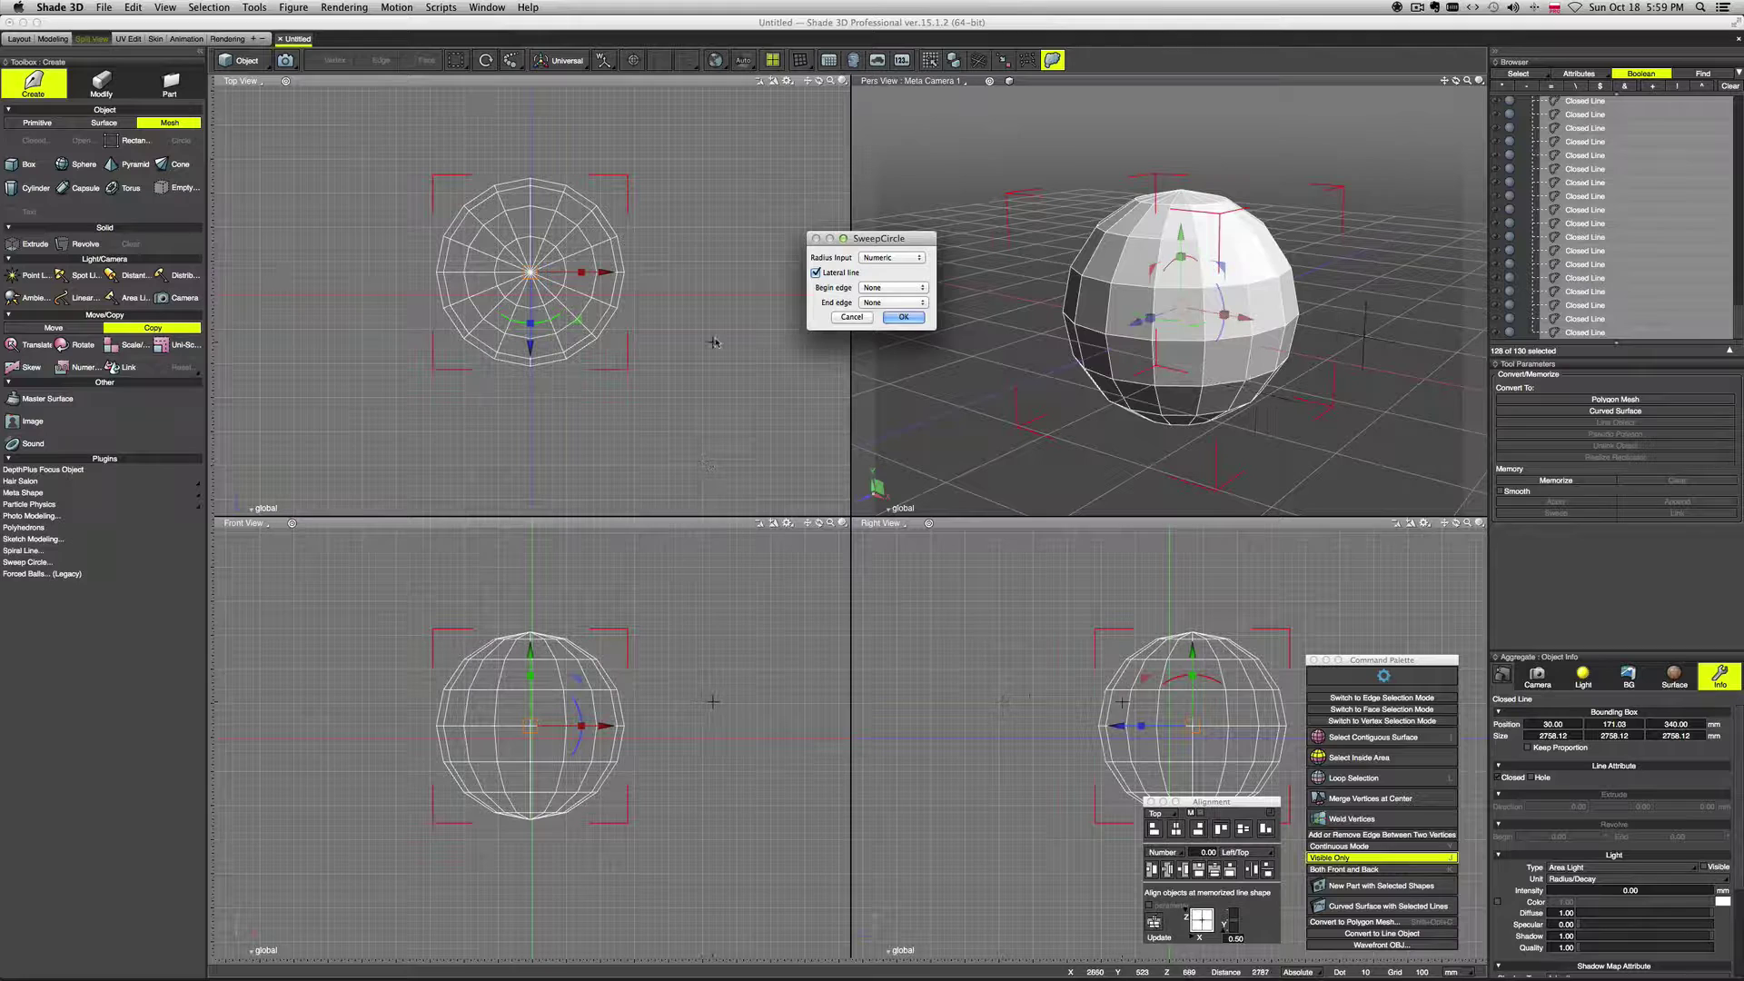
pyautogui.click(895, 258)
pyautogui.click(896, 269)
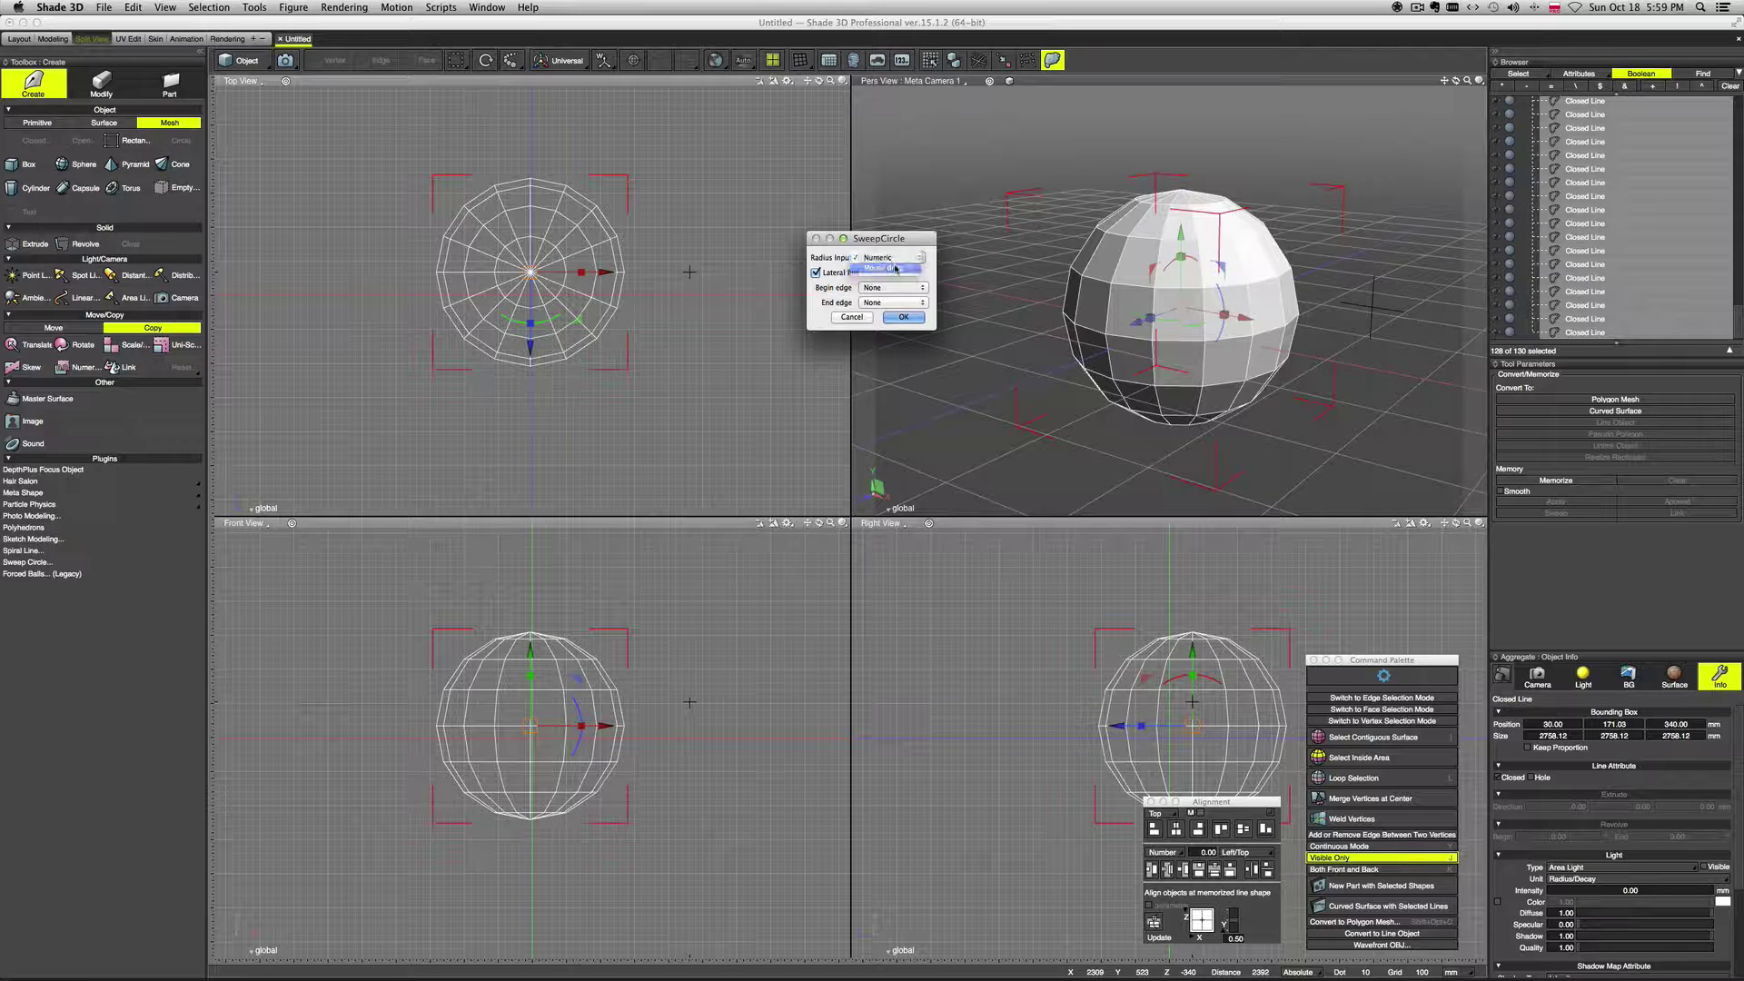
pyautogui.click(904, 317)
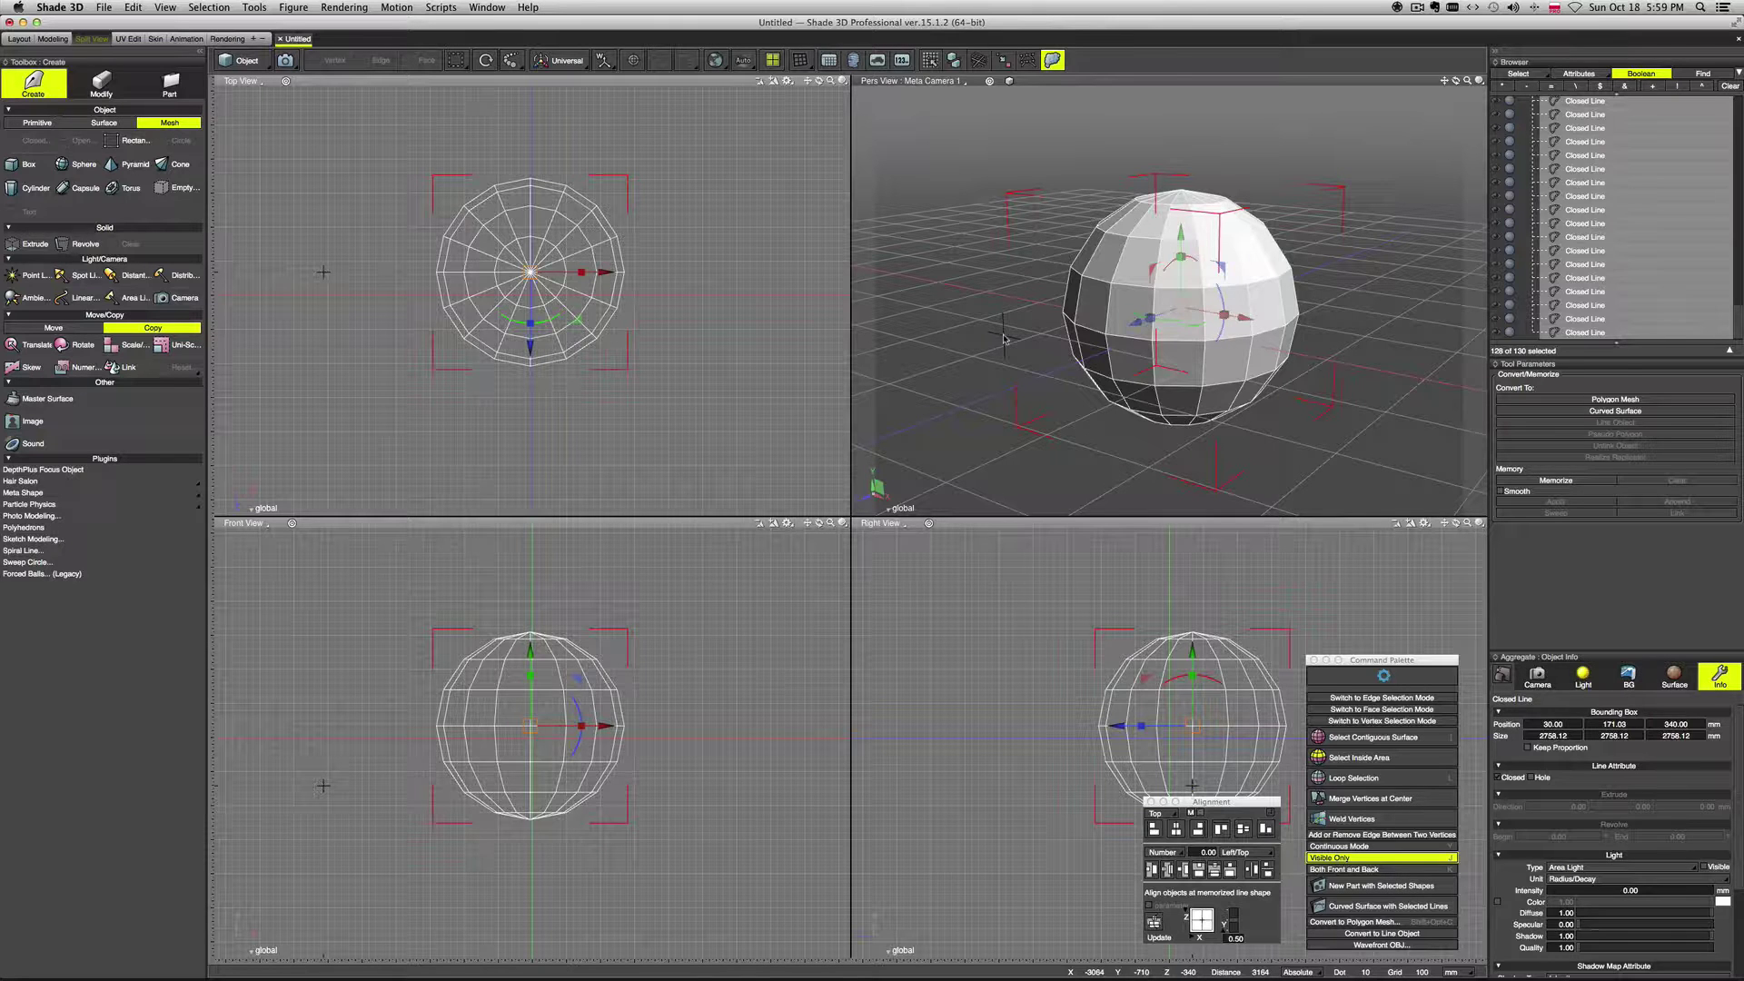
pyautogui.moveTo(1311, 445); pyautogui.dragTo(1282, 423)
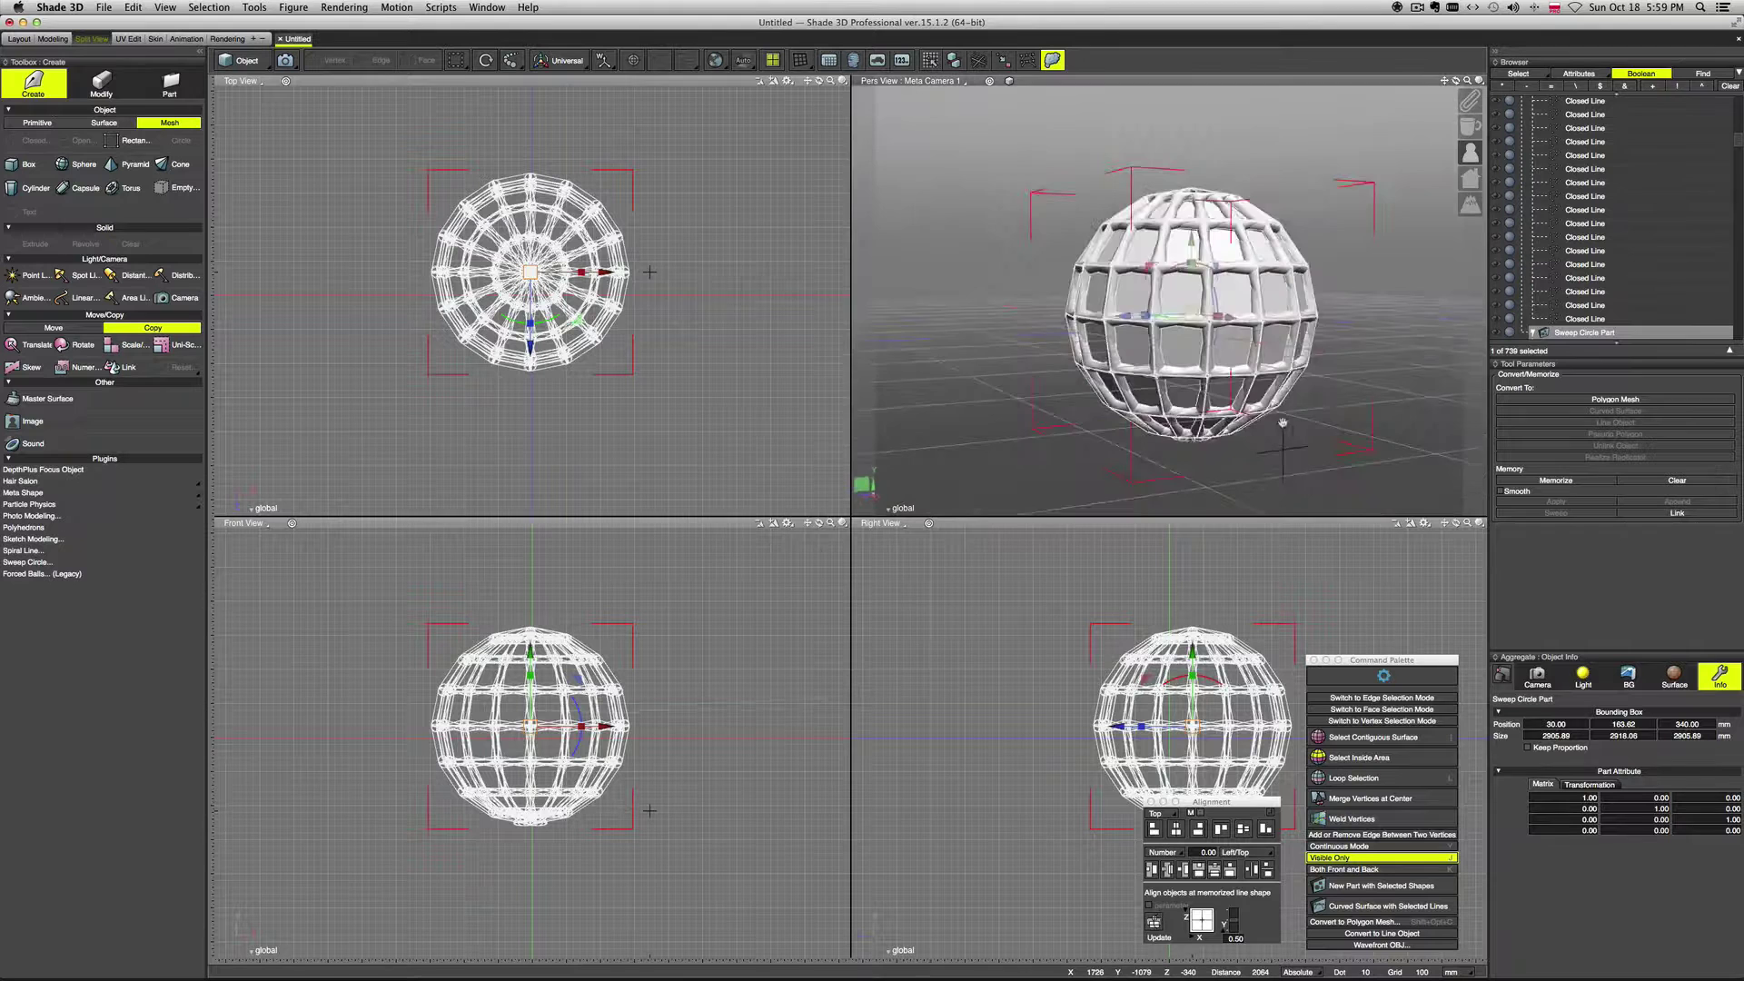
pyautogui.moveTo(1283, 422); pyautogui.dragTo(1305, 430, button='middle')
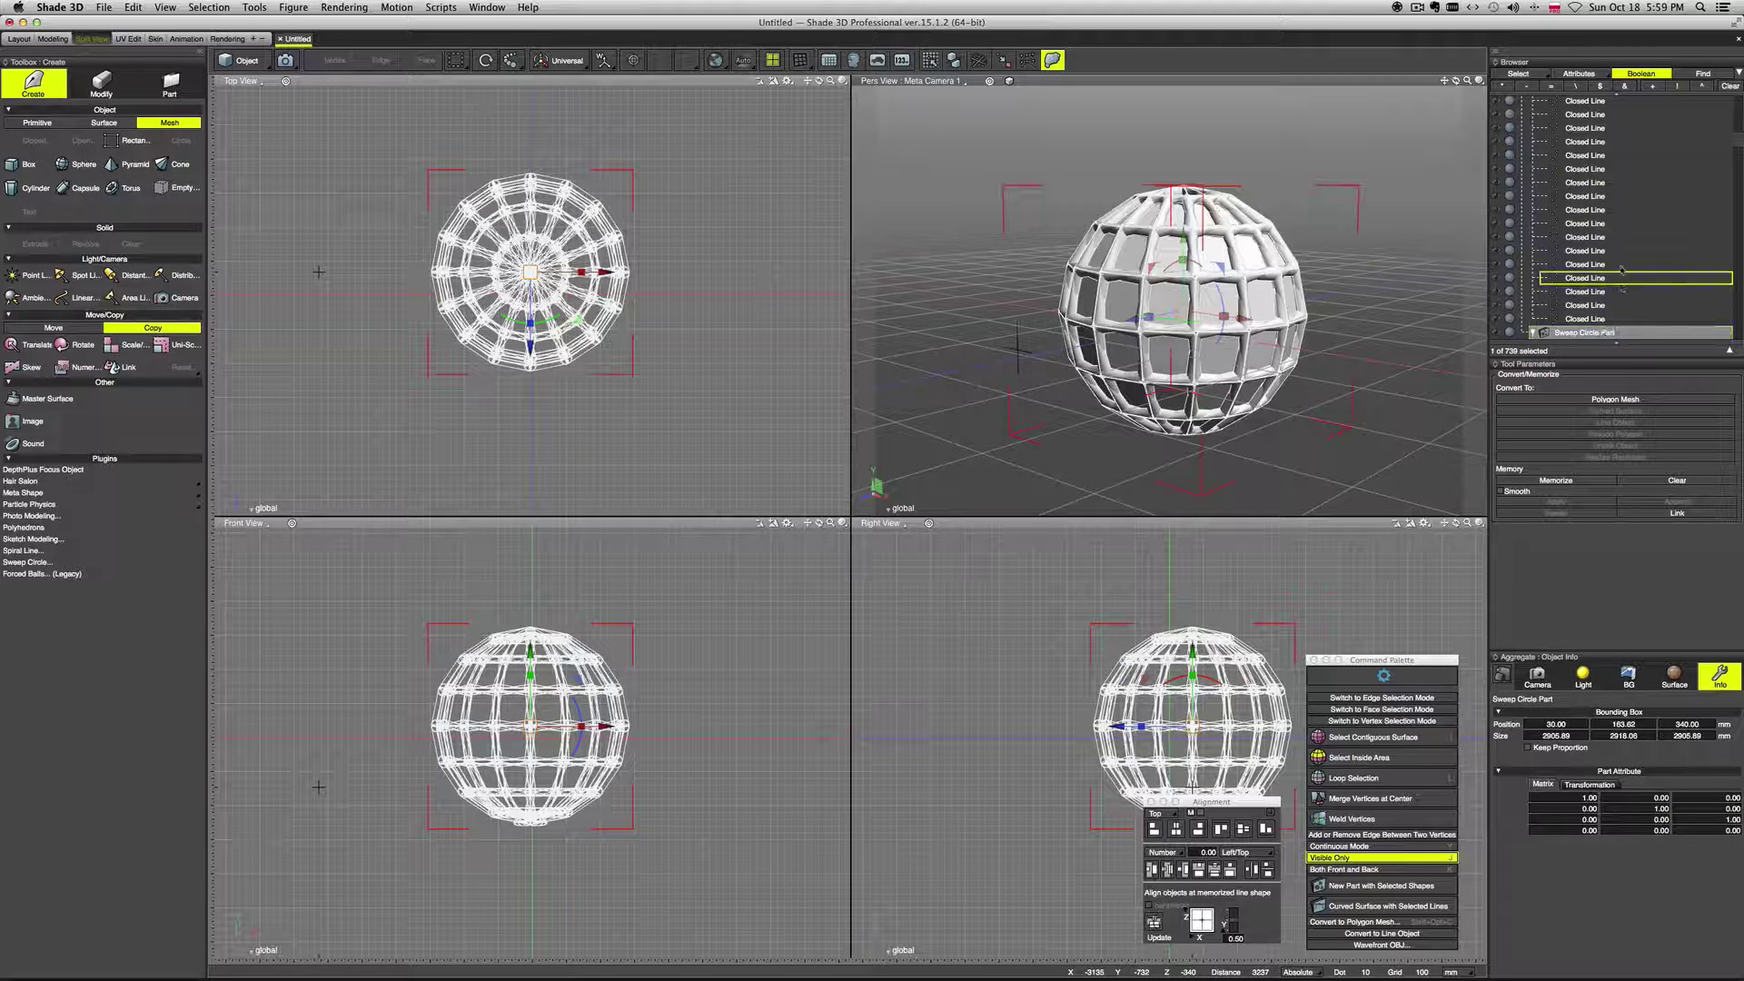
# Step: Delete the original part holding the closed lines, and collapse the Sweep Circle Part in the object hierarchy
pyautogui.moveTo(1736, 143); pyautogui.dragTo(1737, 101)
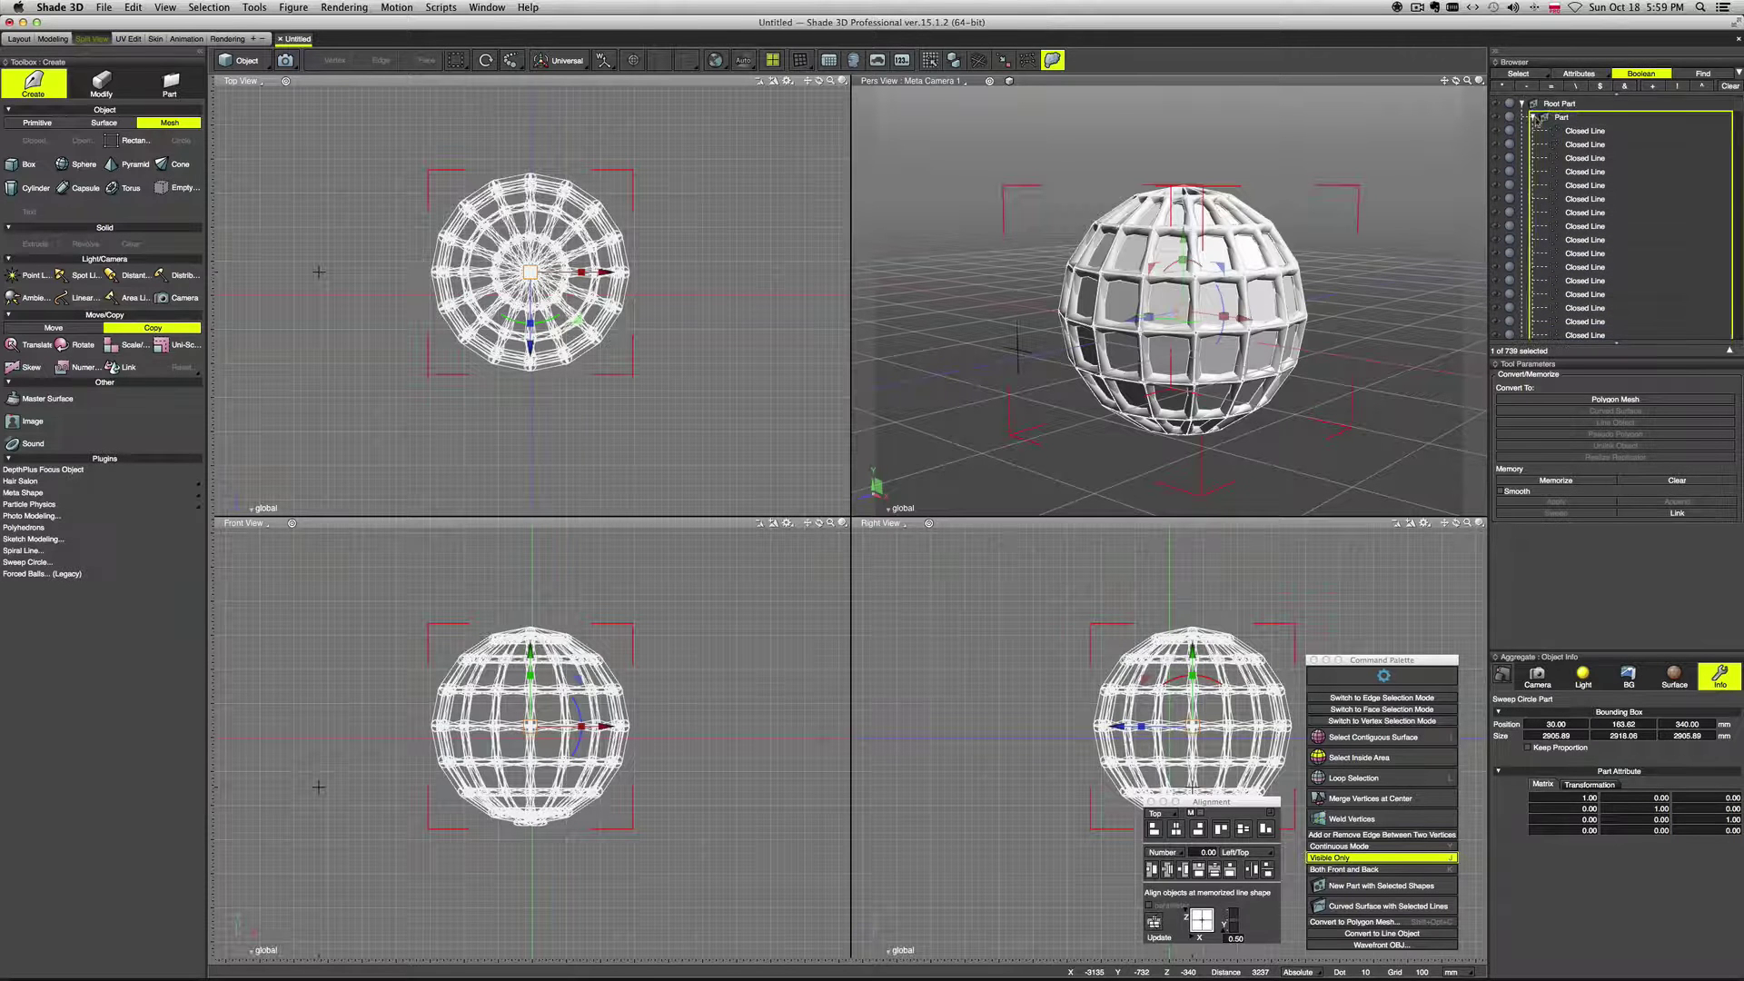
pyautogui.click(1584, 119)
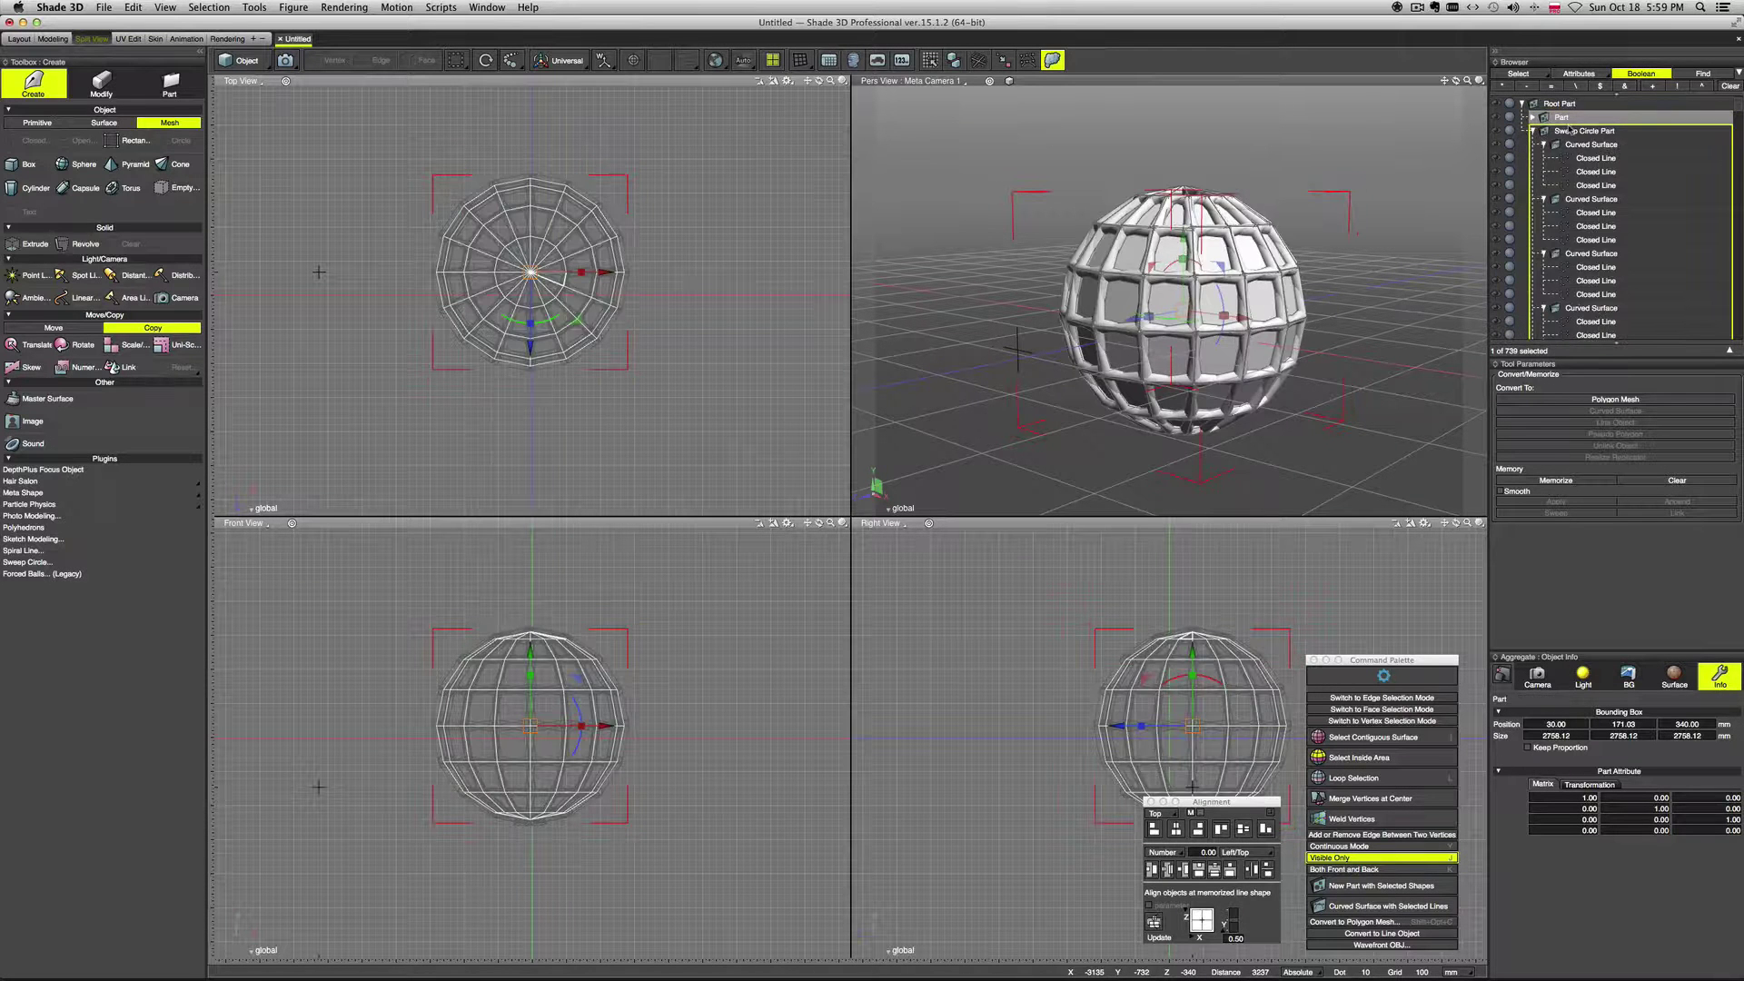
pyautogui.press('Delete')
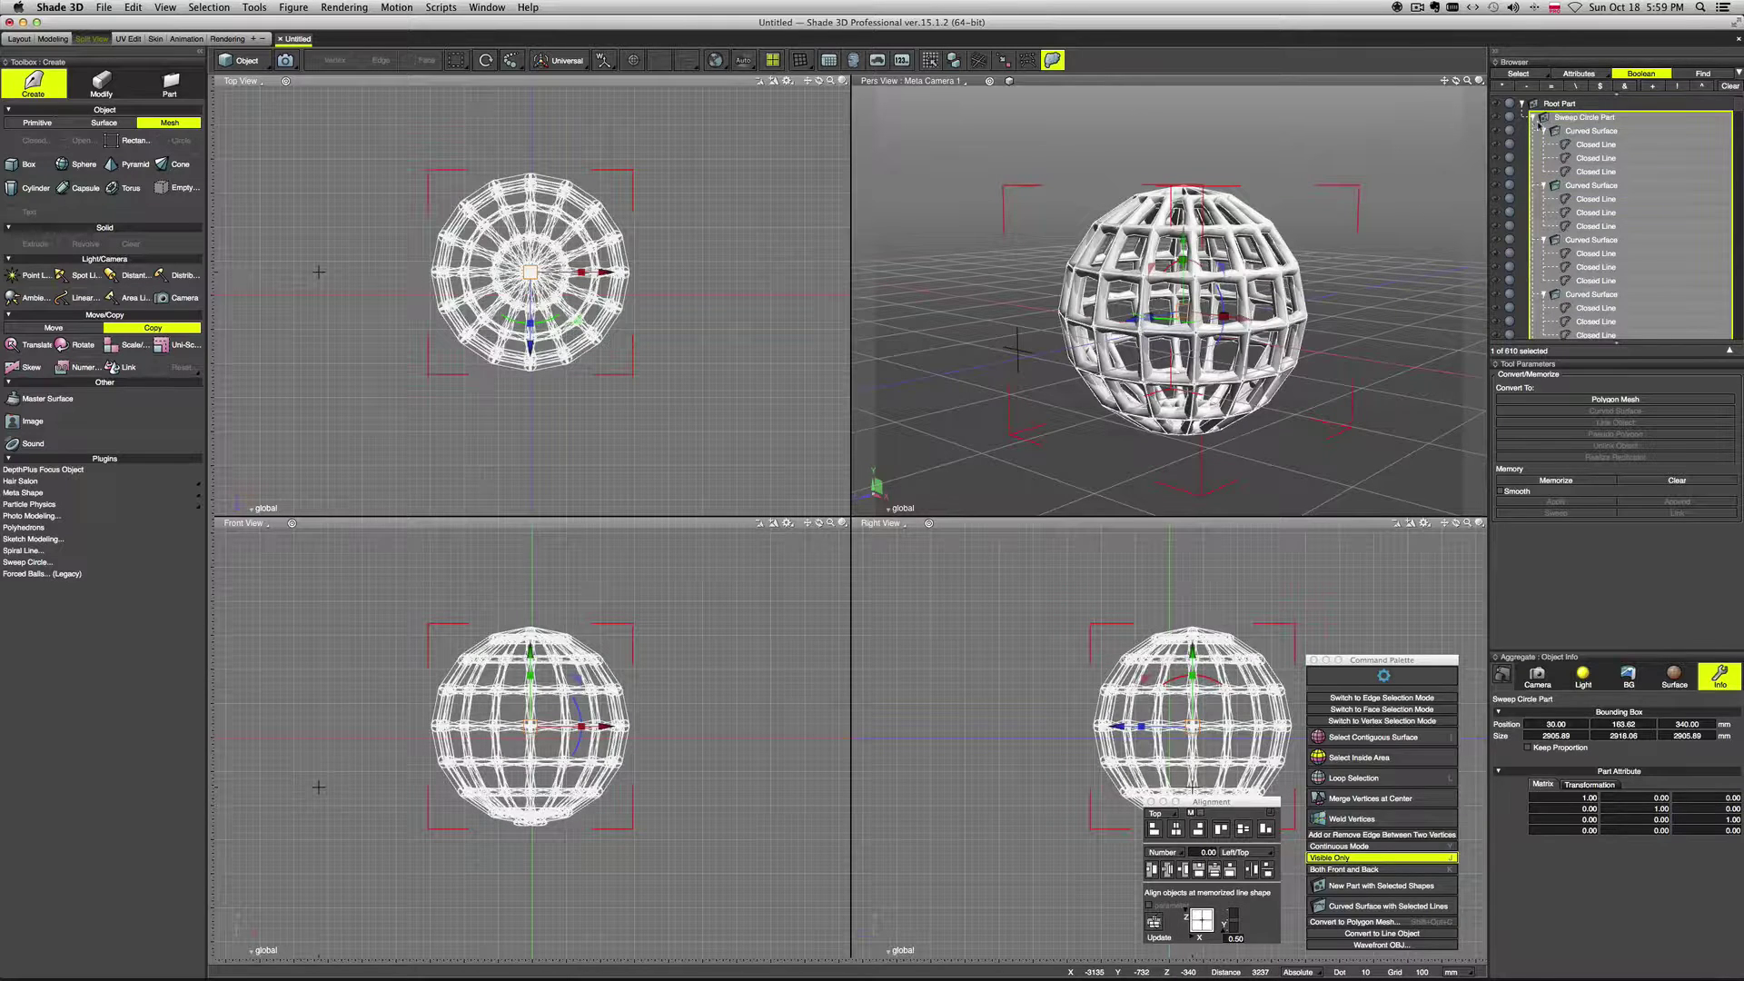
pyautogui.click(1534, 118)
pyautogui.click(1558, 105)
pyautogui.moveTo(1417, 285)
pyautogui.mouseDown(button='middle')
pyautogui.moveTo(1319, 301)
pyautogui.moveTo(1410, 307)
pyautogui.mouseUp(button='middle')
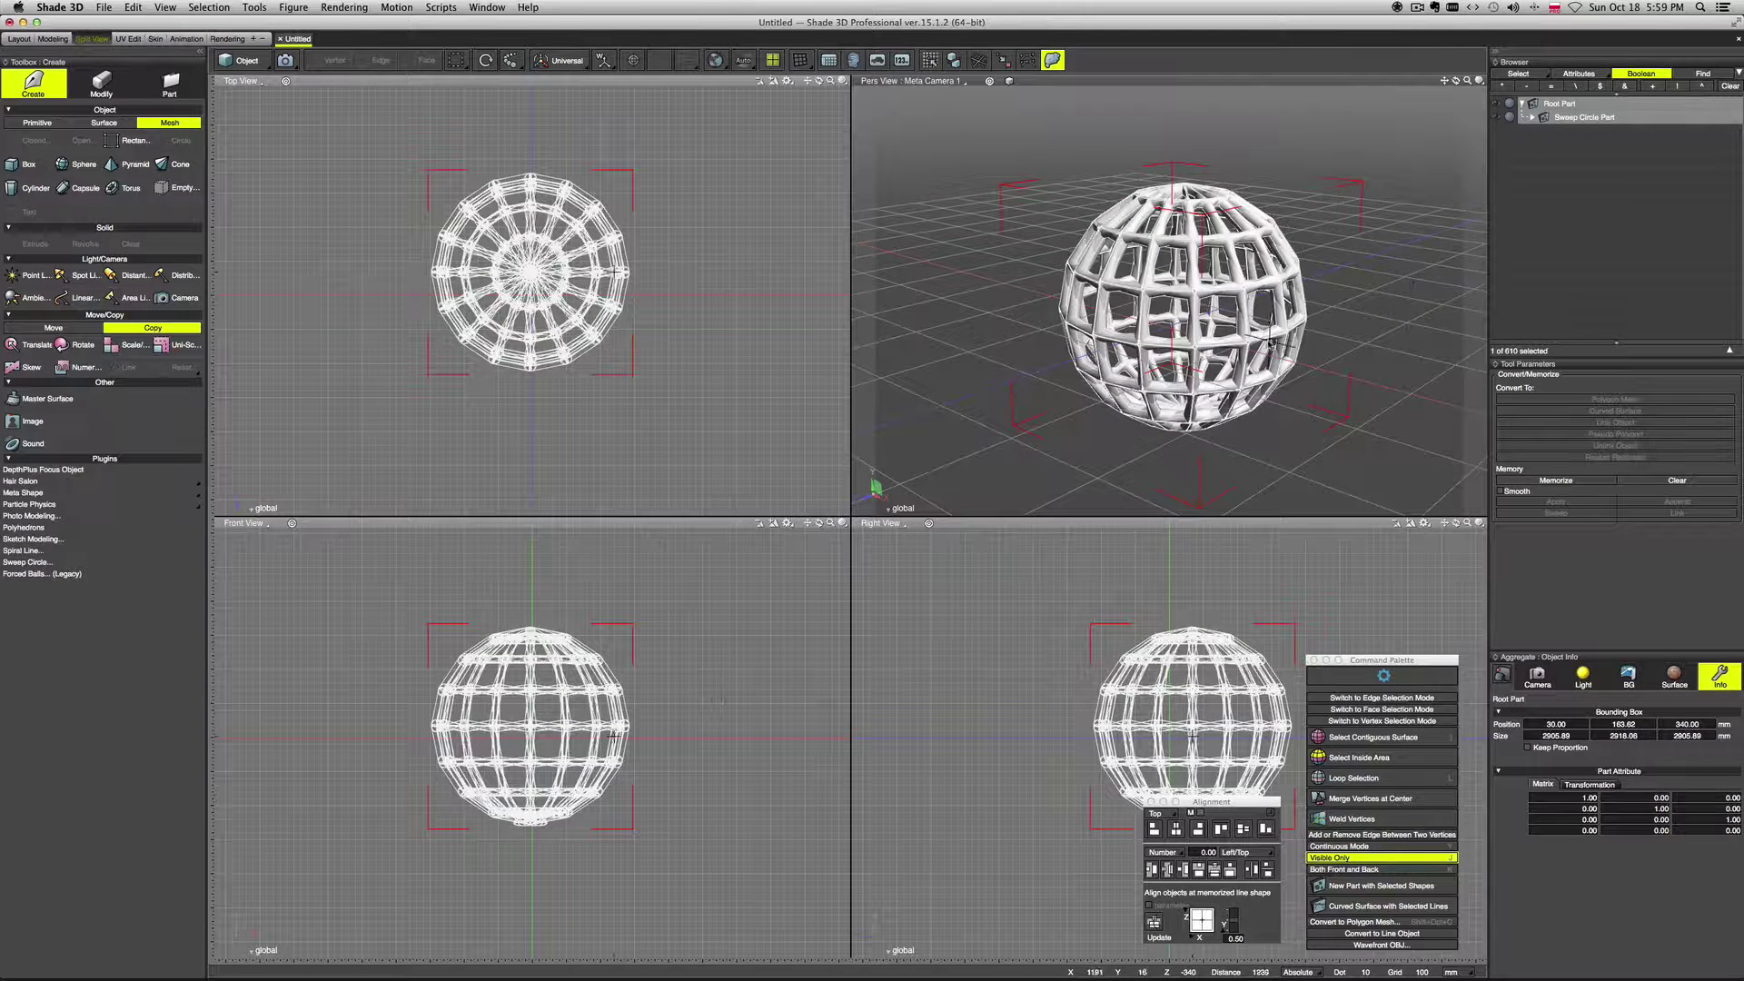
# Step: Convert the Sweep Circle Part to a polygon mesh with Regular surface subdivision, and inspect the resulting cage sphere
pyautogui.click(1625, 119)
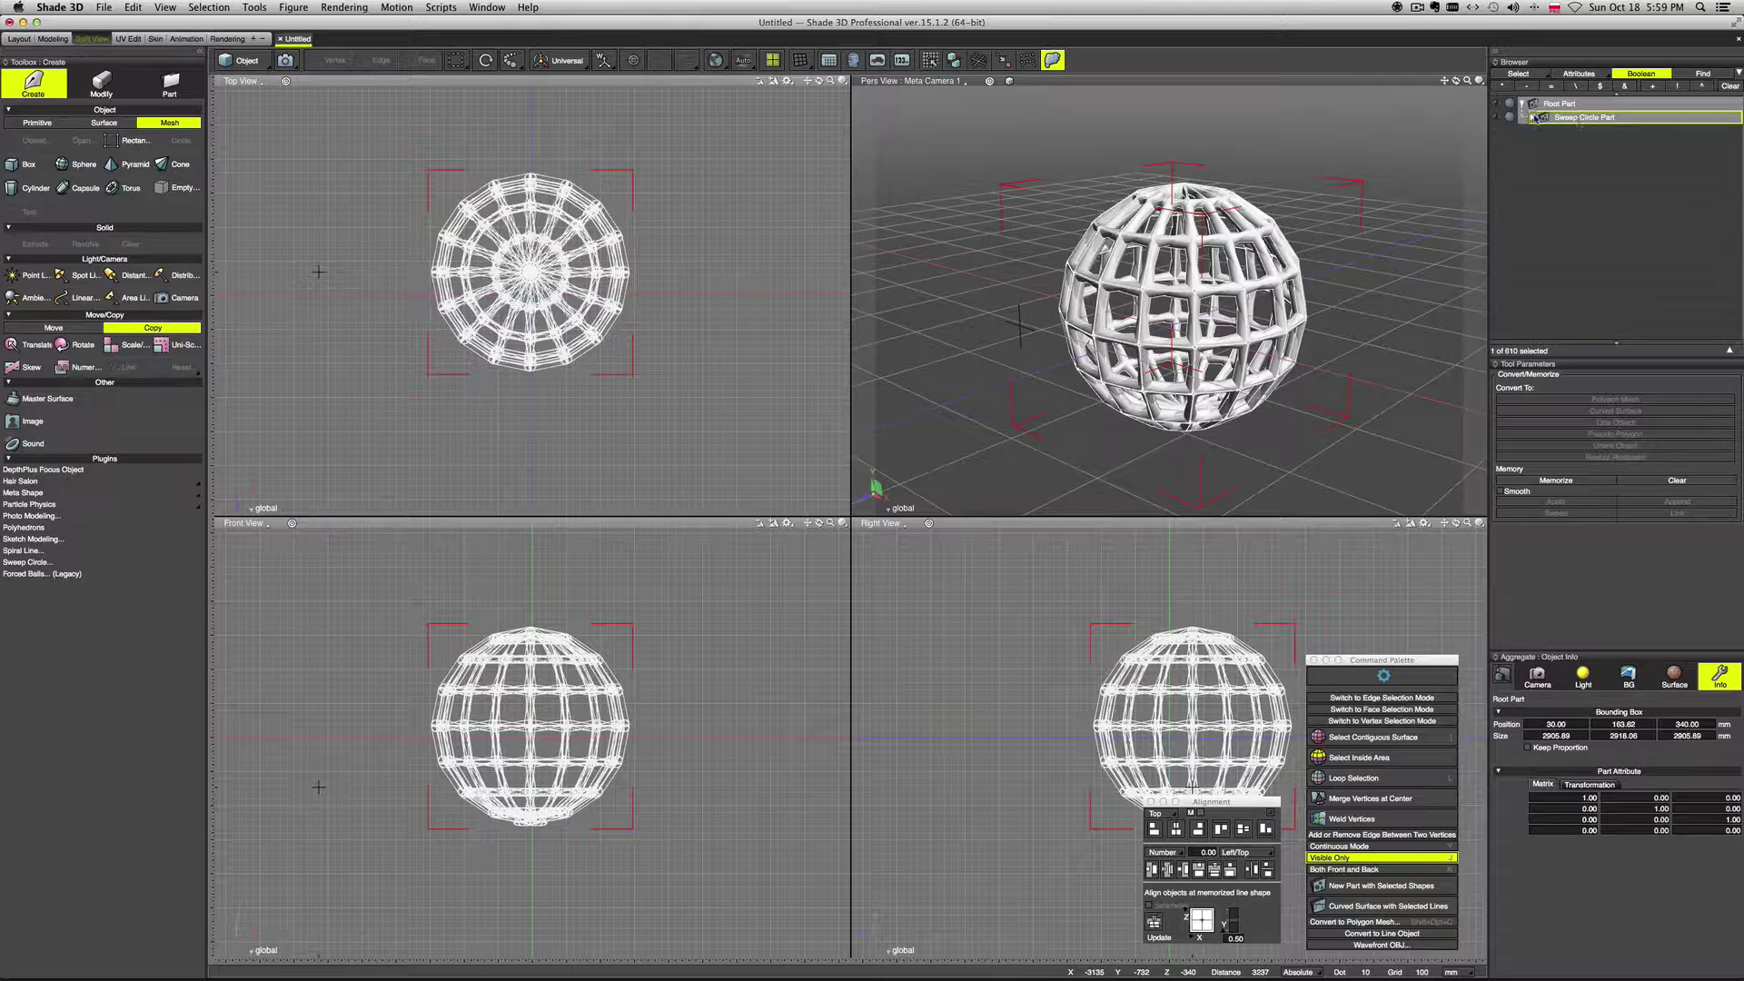
pyautogui.click(1534, 118)
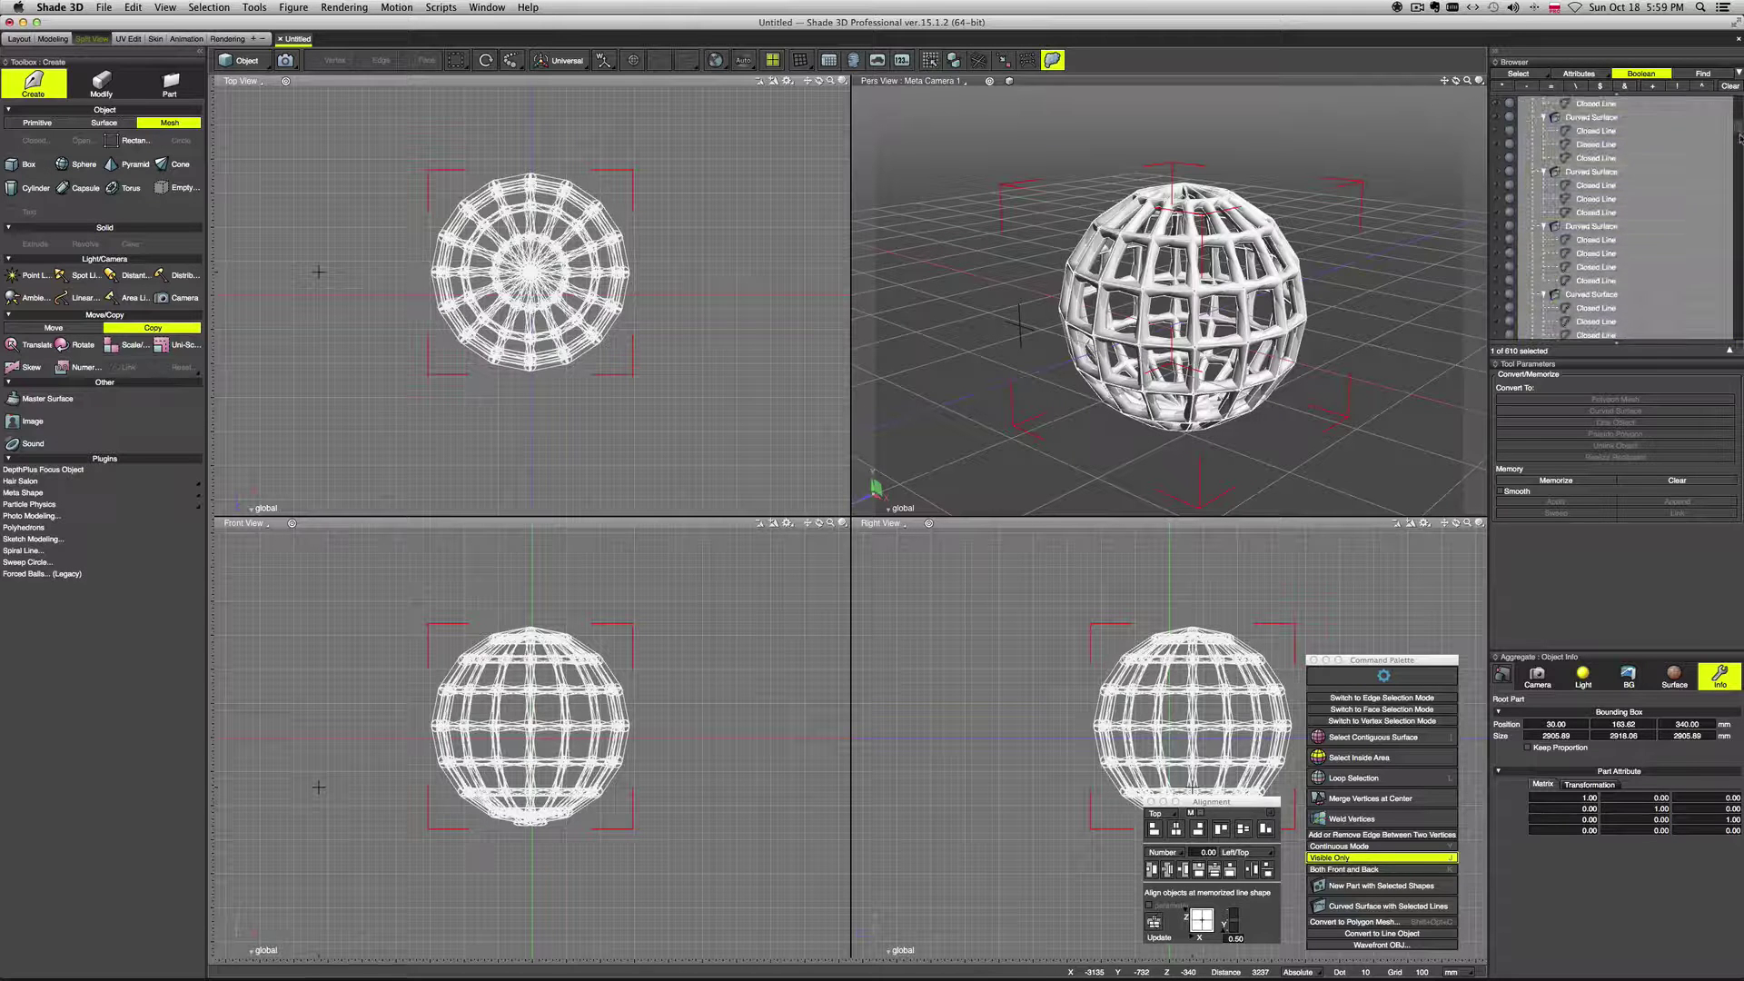
pyautogui.moveTo(1740, 138); pyautogui.dragTo(1740, 109)
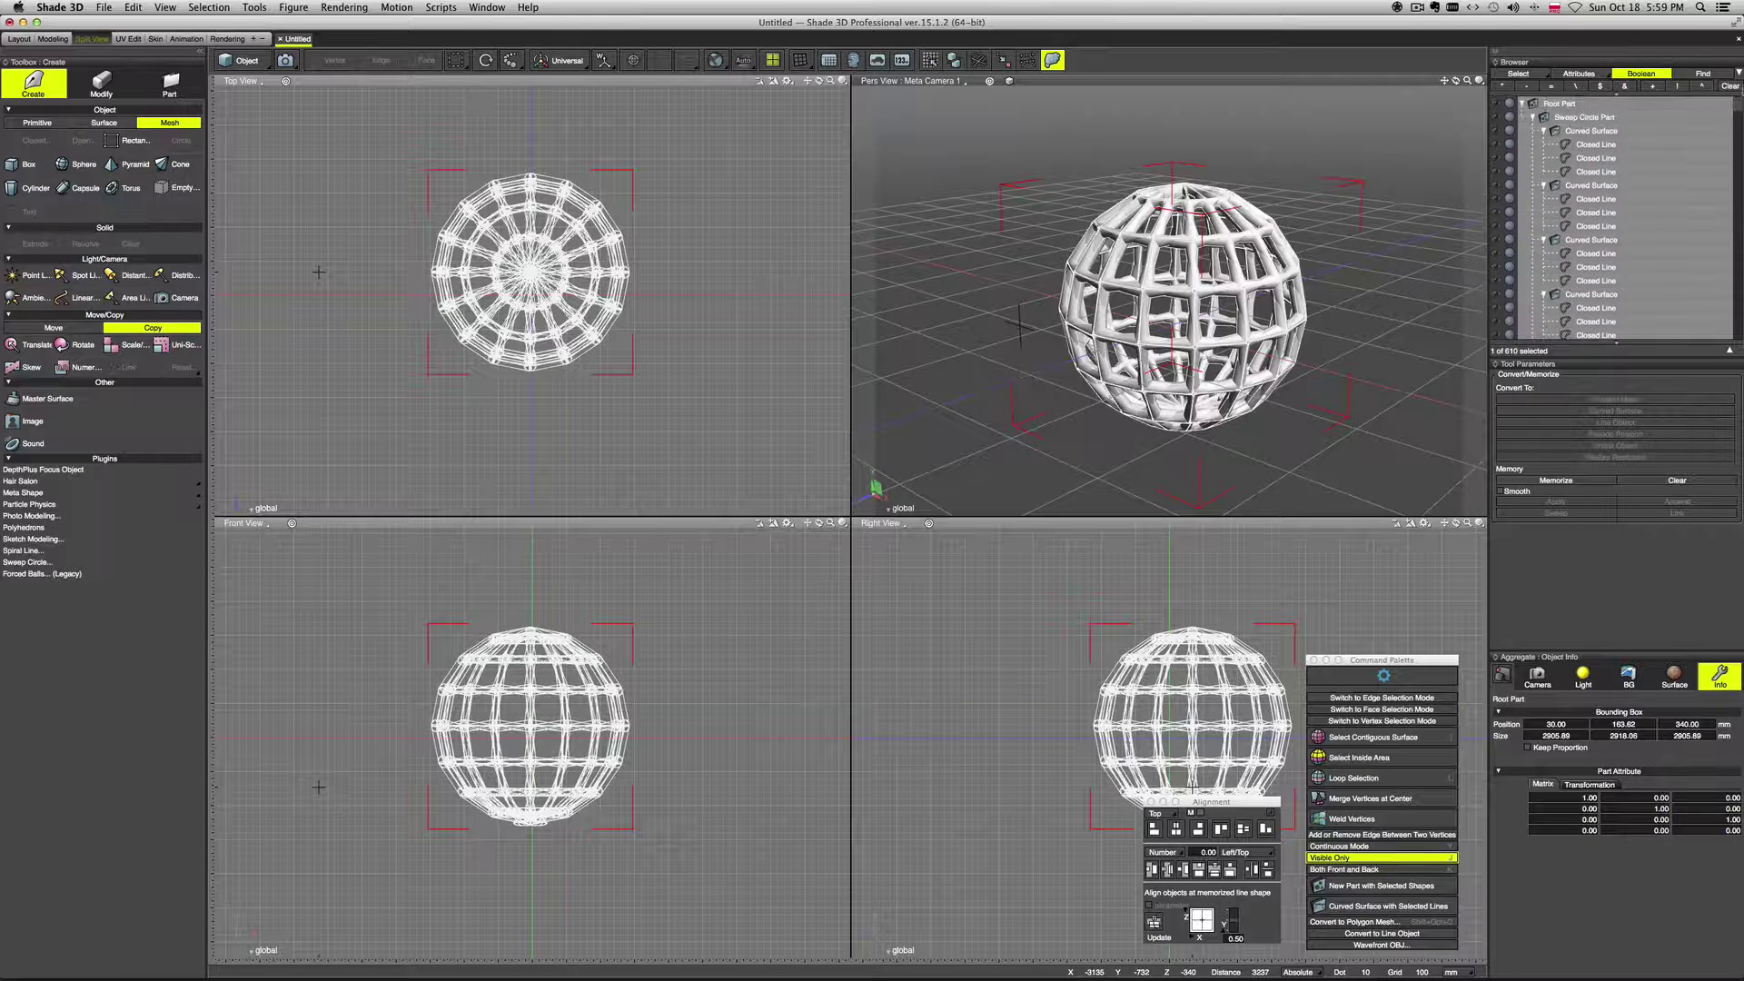
pyautogui.click(1589, 118)
pyautogui.click(1581, 400)
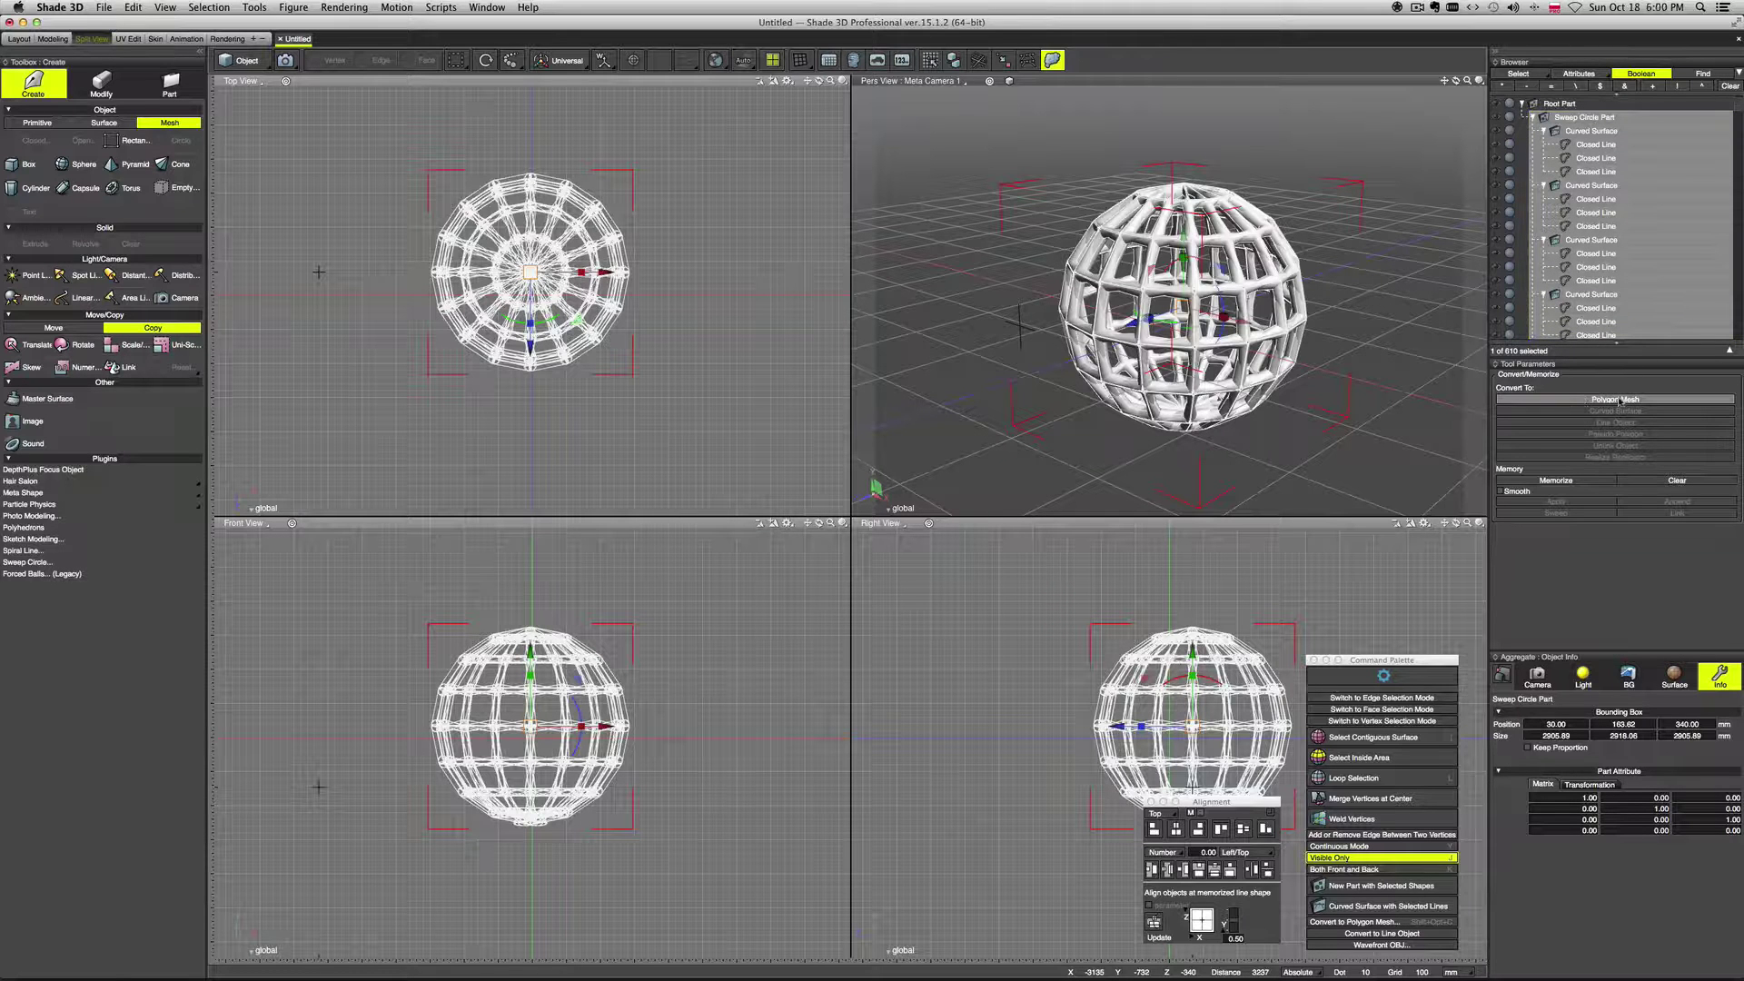
pyautogui.click(1620, 400)
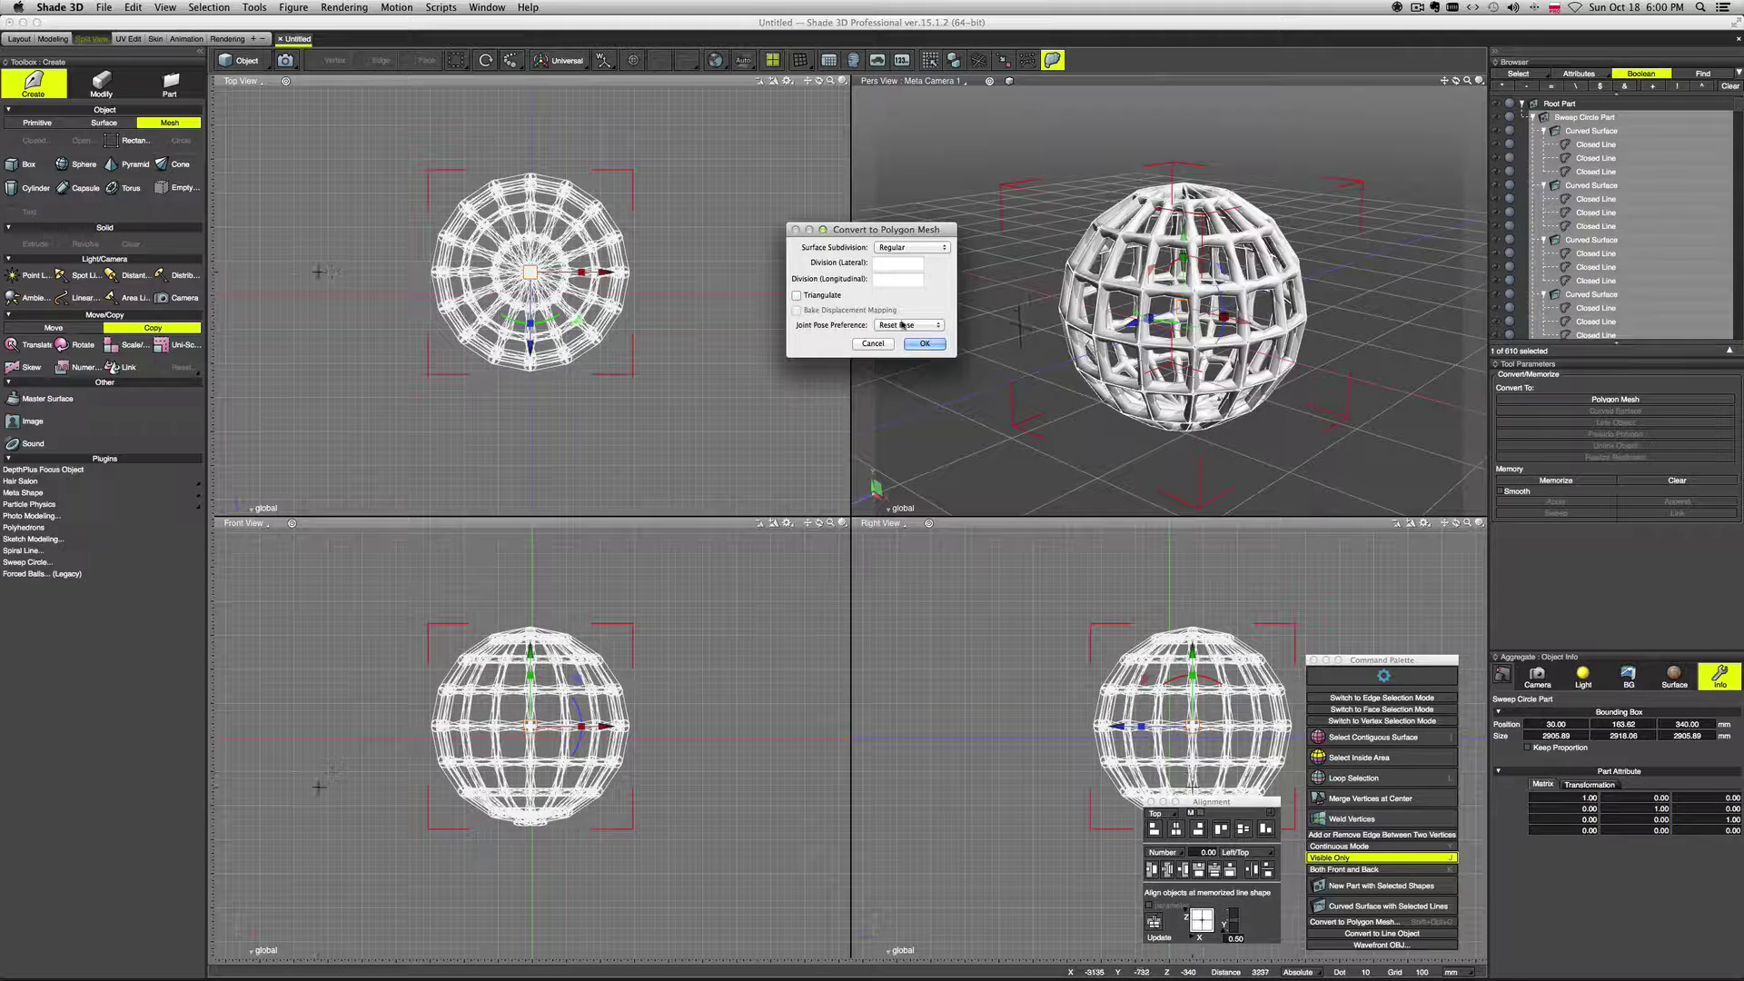
pyautogui.click(923, 343)
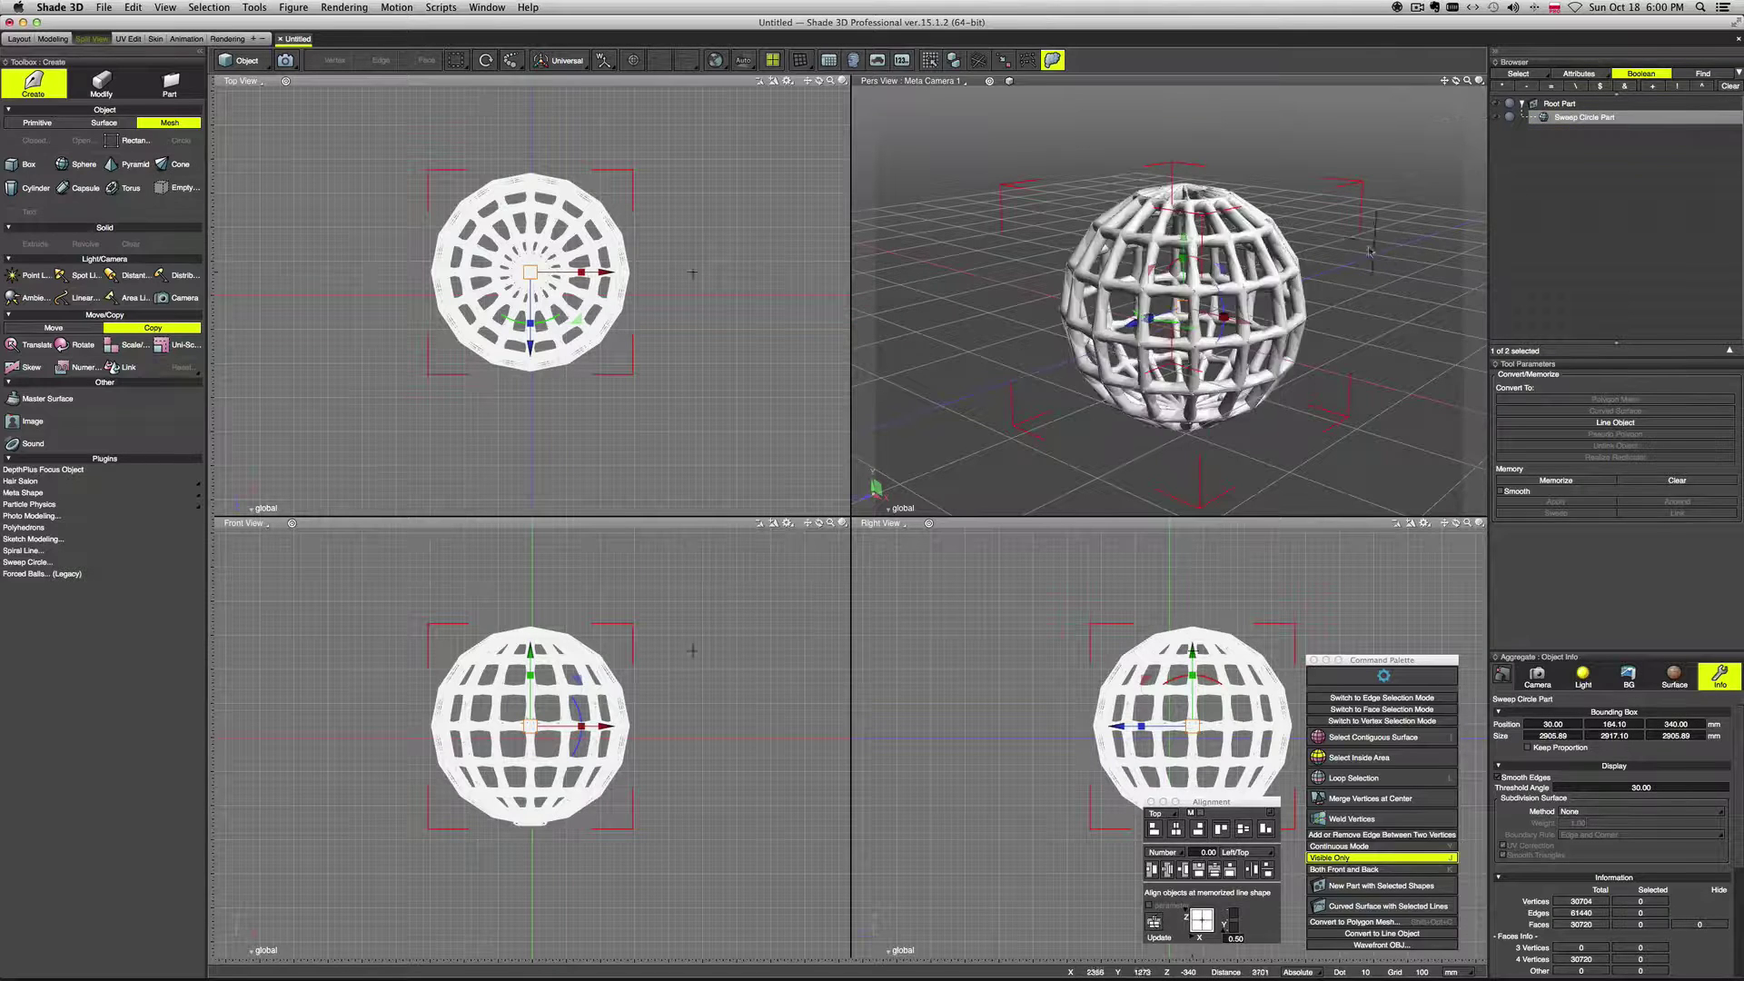
pyautogui.moveTo(1385, 303)
pyautogui.mouseDown(button='middle')
pyautogui.moveTo(1420, 280)
pyautogui.moveTo(1145, 295)
pyautogui.moveTo(1353, 327)
pyautogui.moveTo(1418, 299)
pyautogui.mouseUp(button='middle')
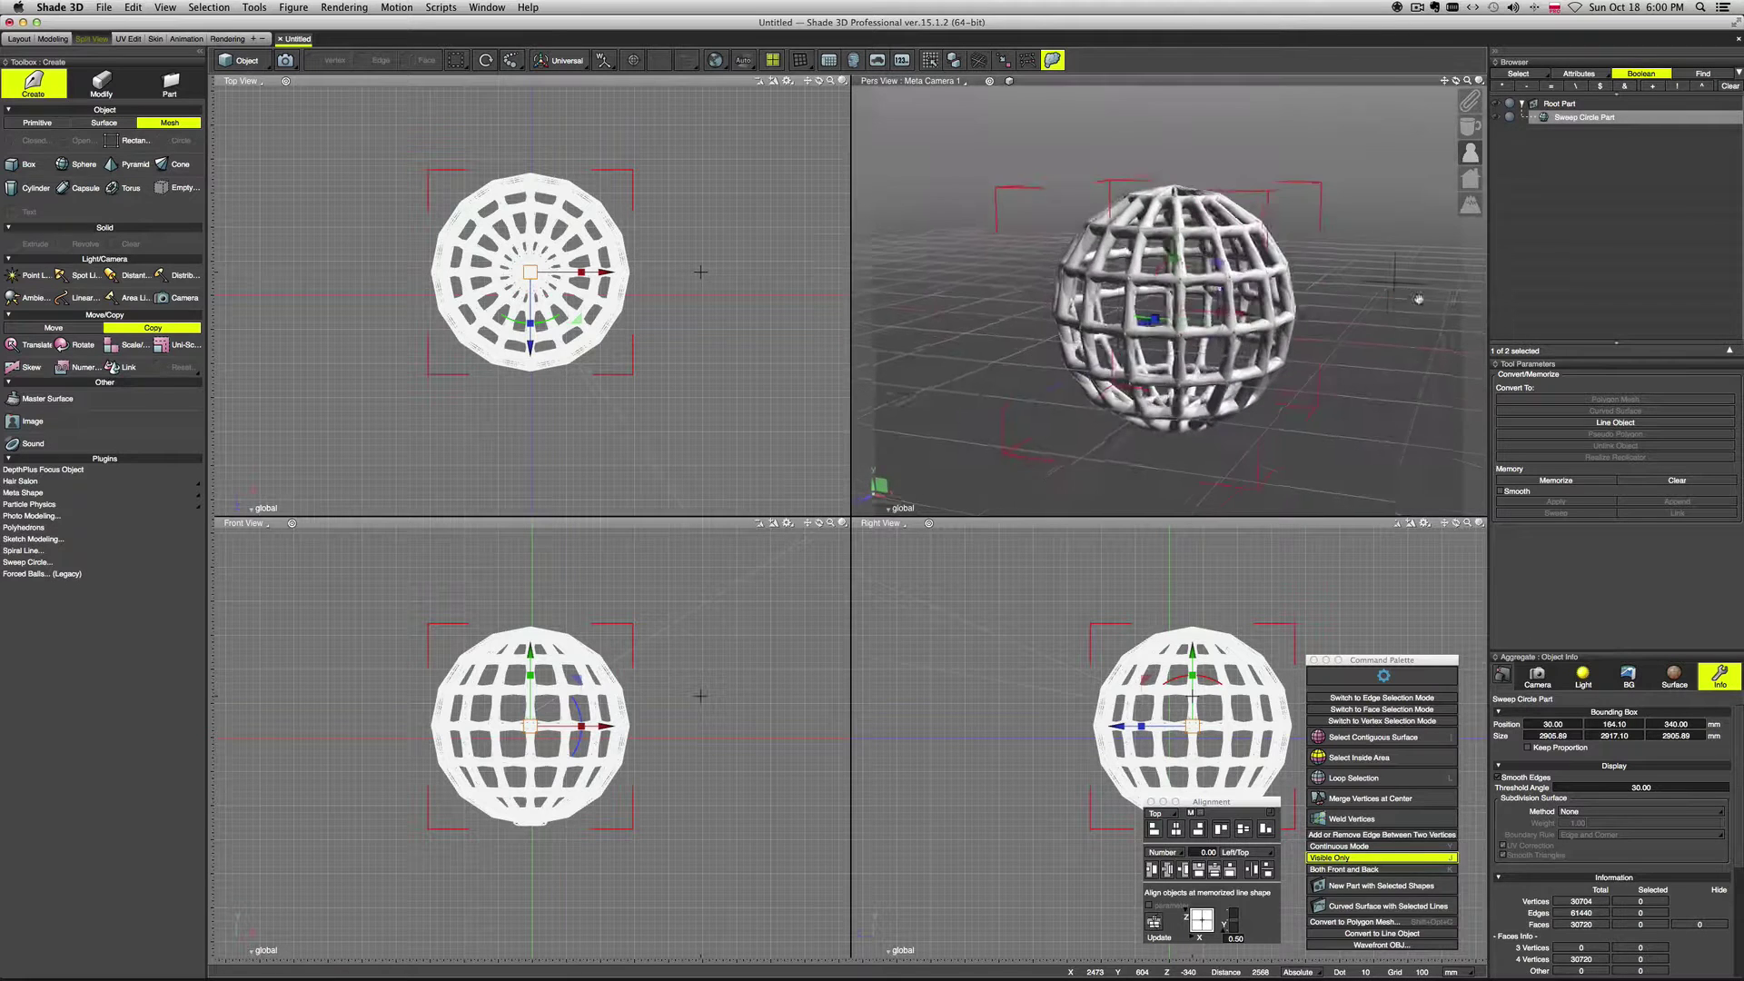
pyautogui.moveTo(1419, 299); pyautogui.dragTo(1415, 289)
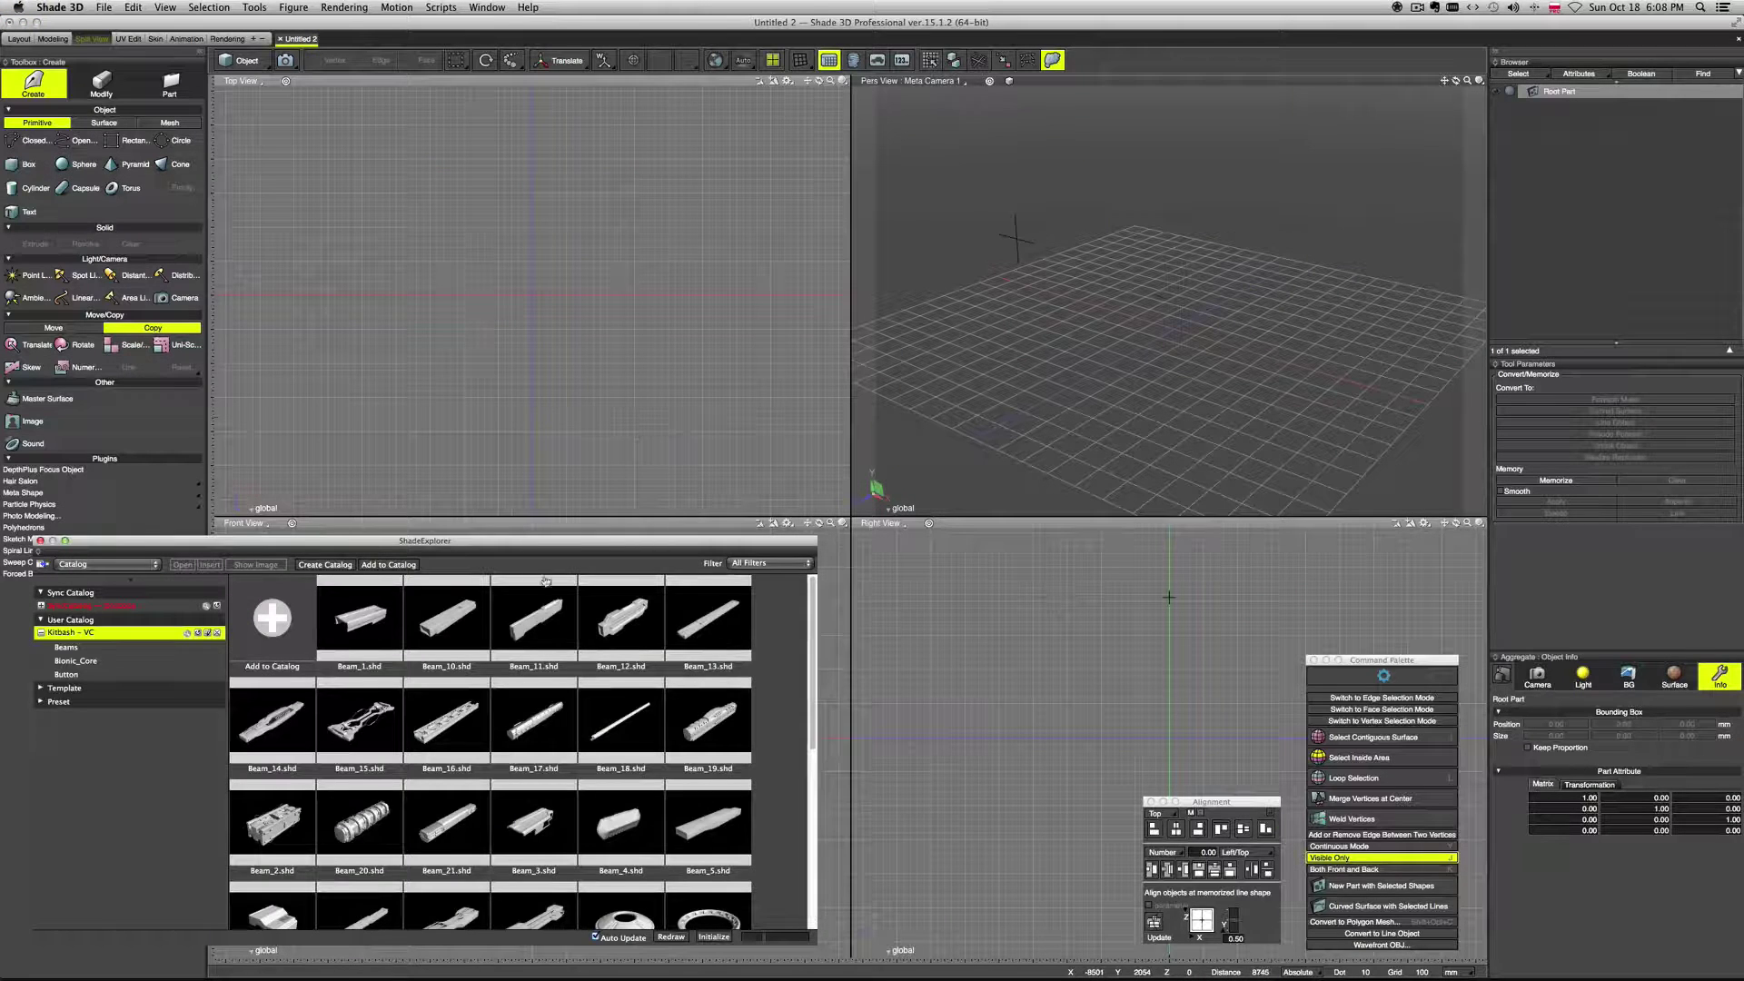
# Step: Browse the Kitbash - VC catalog in ShadeExplorer, open Beam_15.shd, and inspect the beam model
pyautogui.scroll(-5, 799, 658)
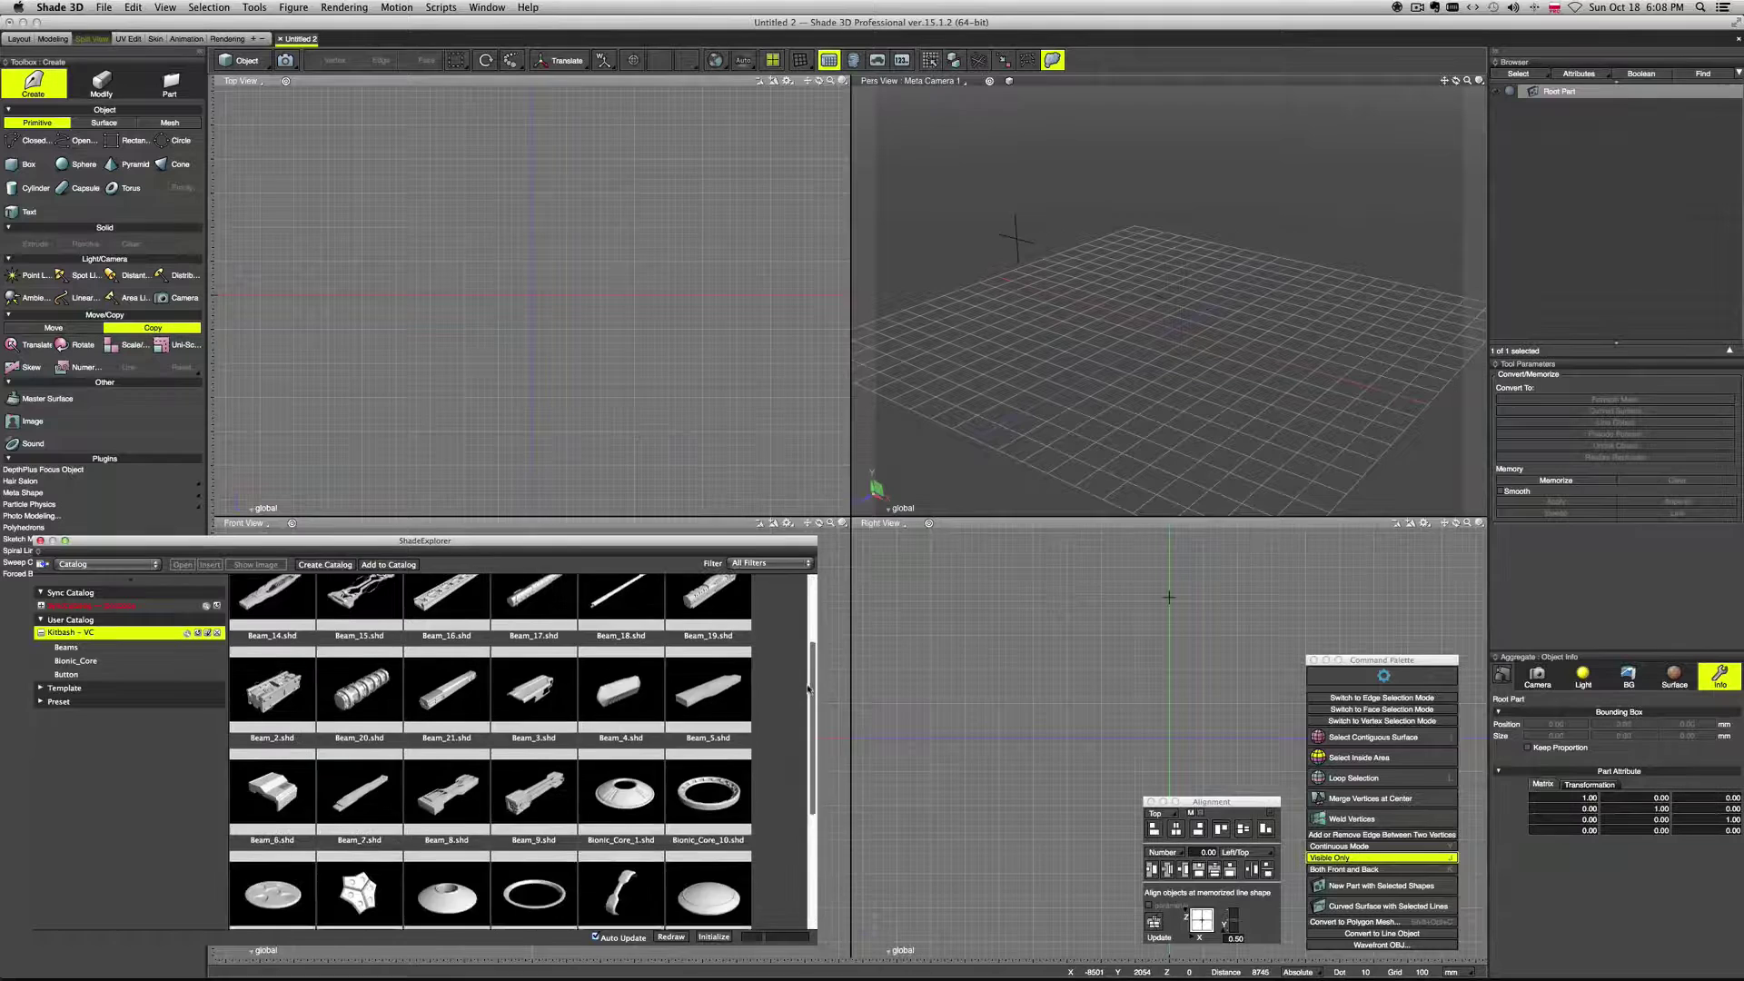
pyautogui.scroll(4, 805, 640)
pyautogui.scroll(1, 805, 640)
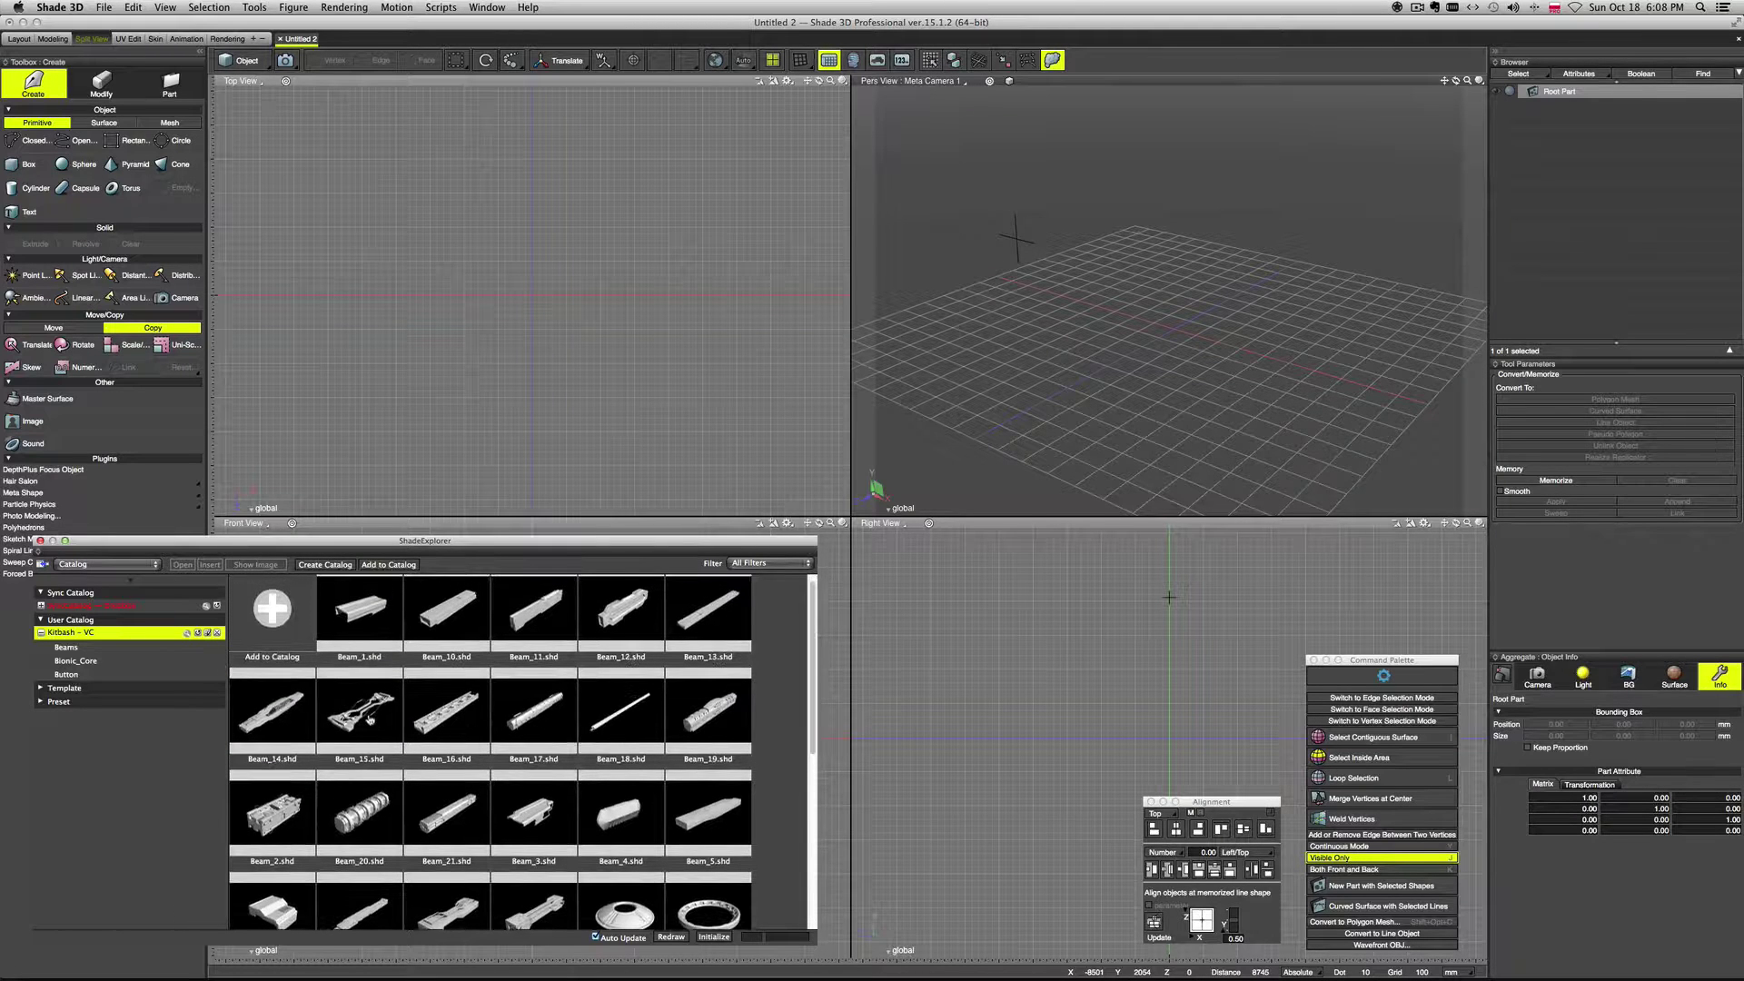
pyautogui.doubleClick(370, 717)
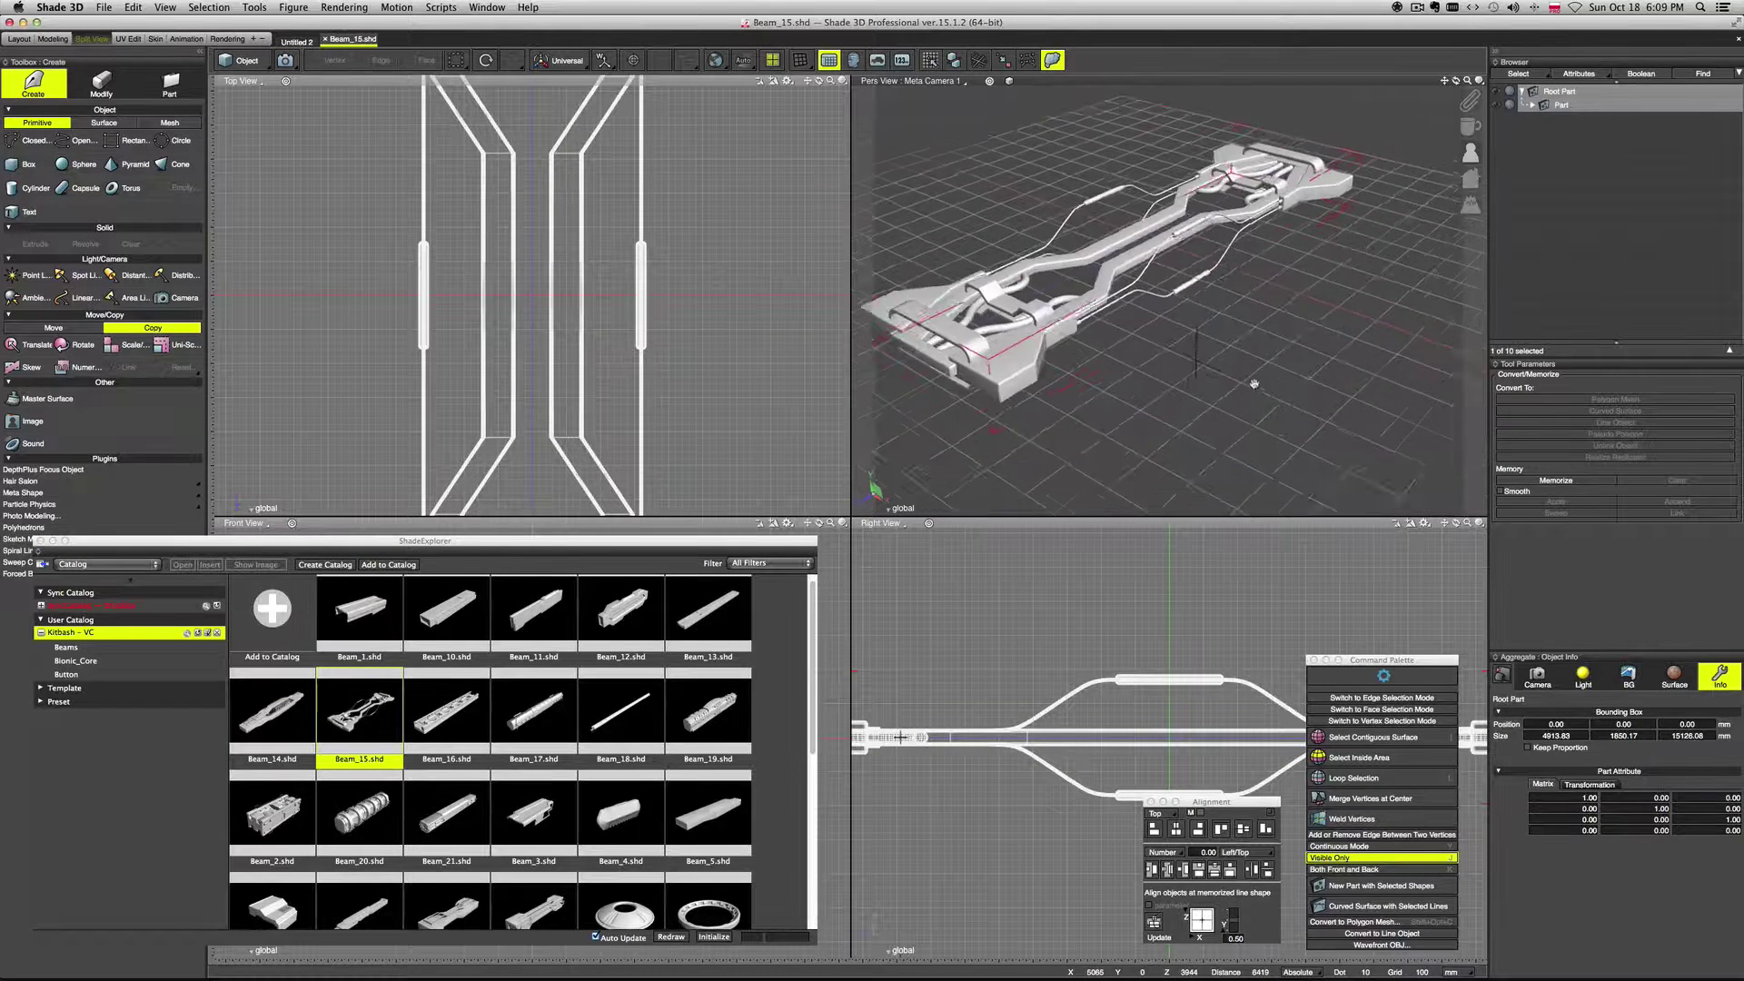
pyautogui.moveTo(1254, 384); pyautogui.dragTo(1188, 271, button='middle')
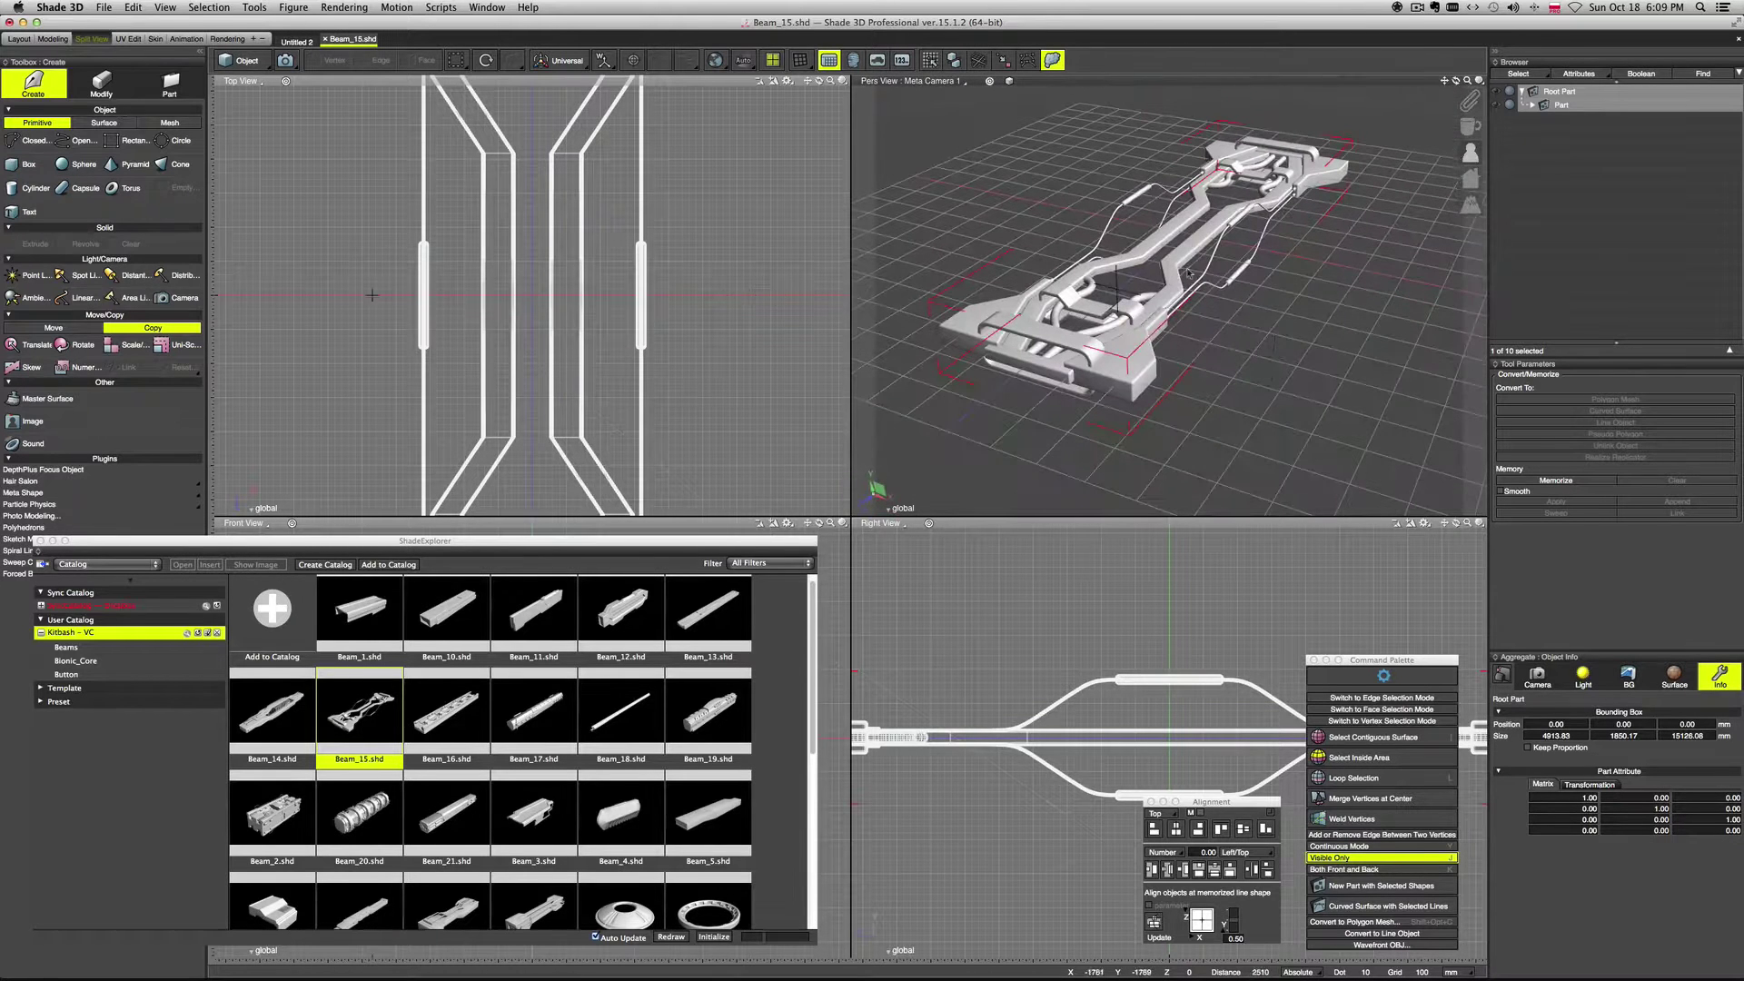
# Step: Delete the beam's part from the Beam_15.shd scene
pyautogui.click(1594, 108)
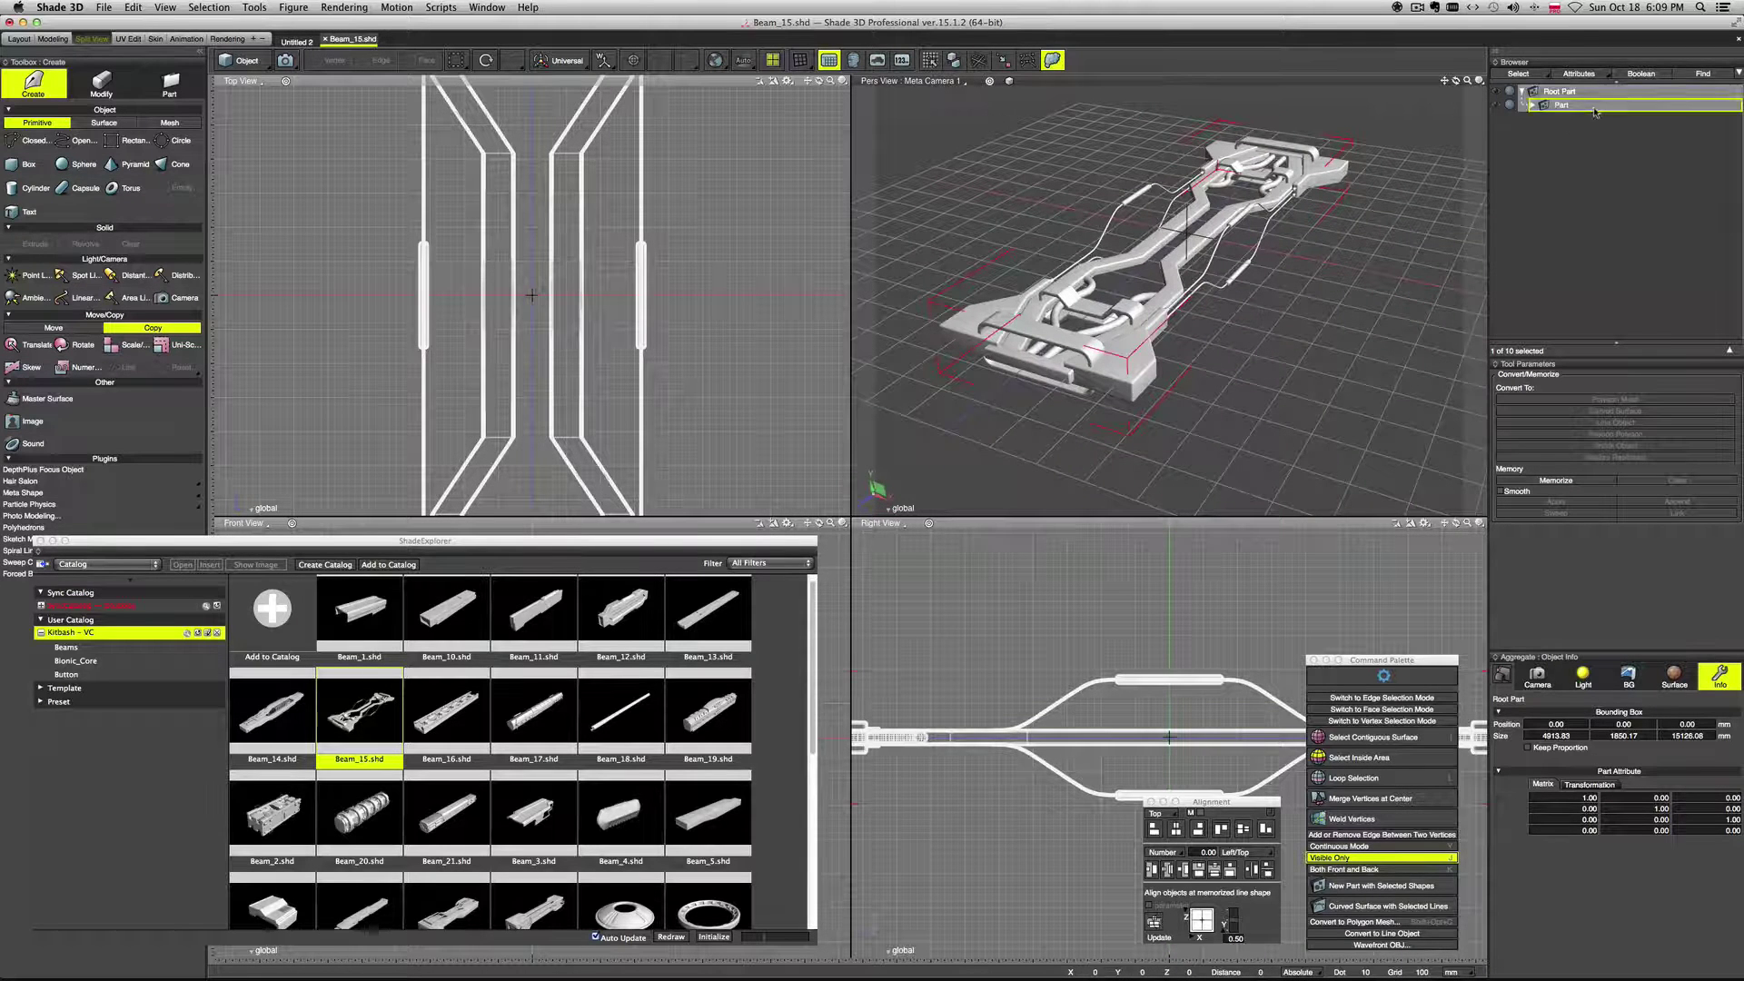
pyautogui.press('Delete')
pyautogui.moveTo(1245, 299); pyautogui.dragTo(1217, 270, button='middle')
# Step: Look through the Kitbash - VC catalog's models again and switch to Firefox to view the Video Copilot Motion Design 2 product section
pyautogui.moveTo(442, 542); pyautogui.dragTo(450, 535)
pyautogui.click(328, 556)
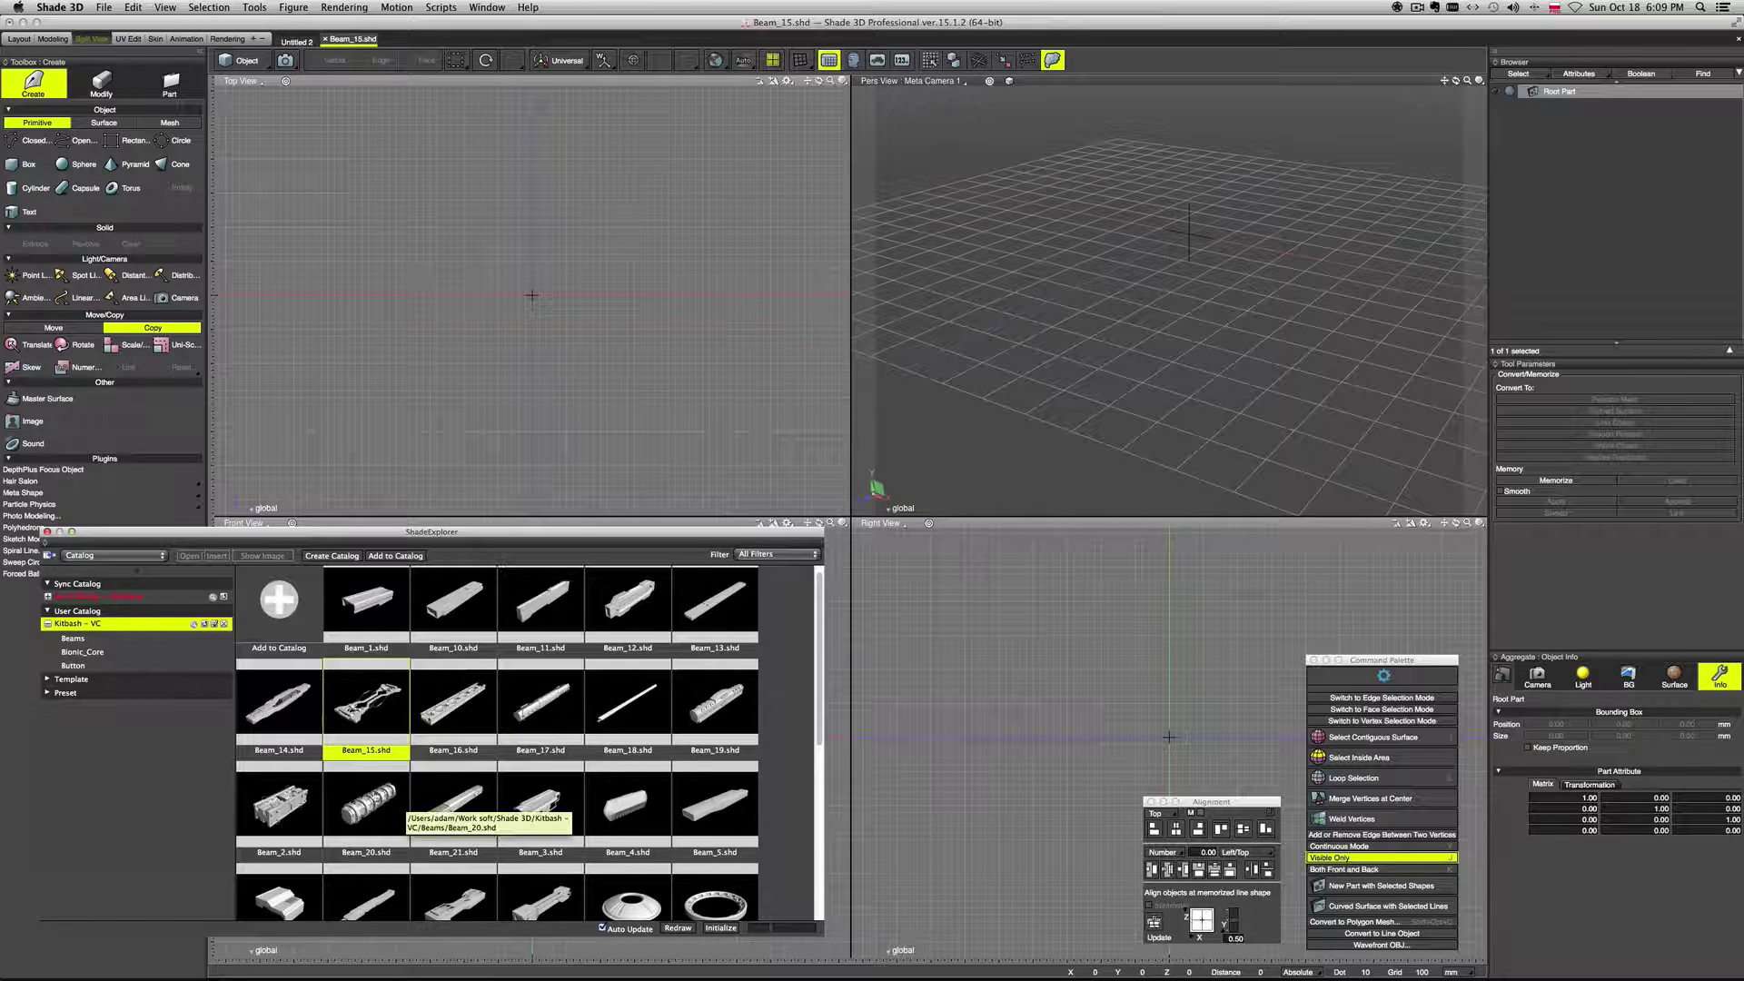
pyautogui.scroll(-1, 820, 638)
pyautogui.moveTo(821, 639)
pyautogui.mouseDown()
pyautogui.moveTo(820, 718)
pyautogui.moveTo(820, 628)
pyautogui.mouseUp()
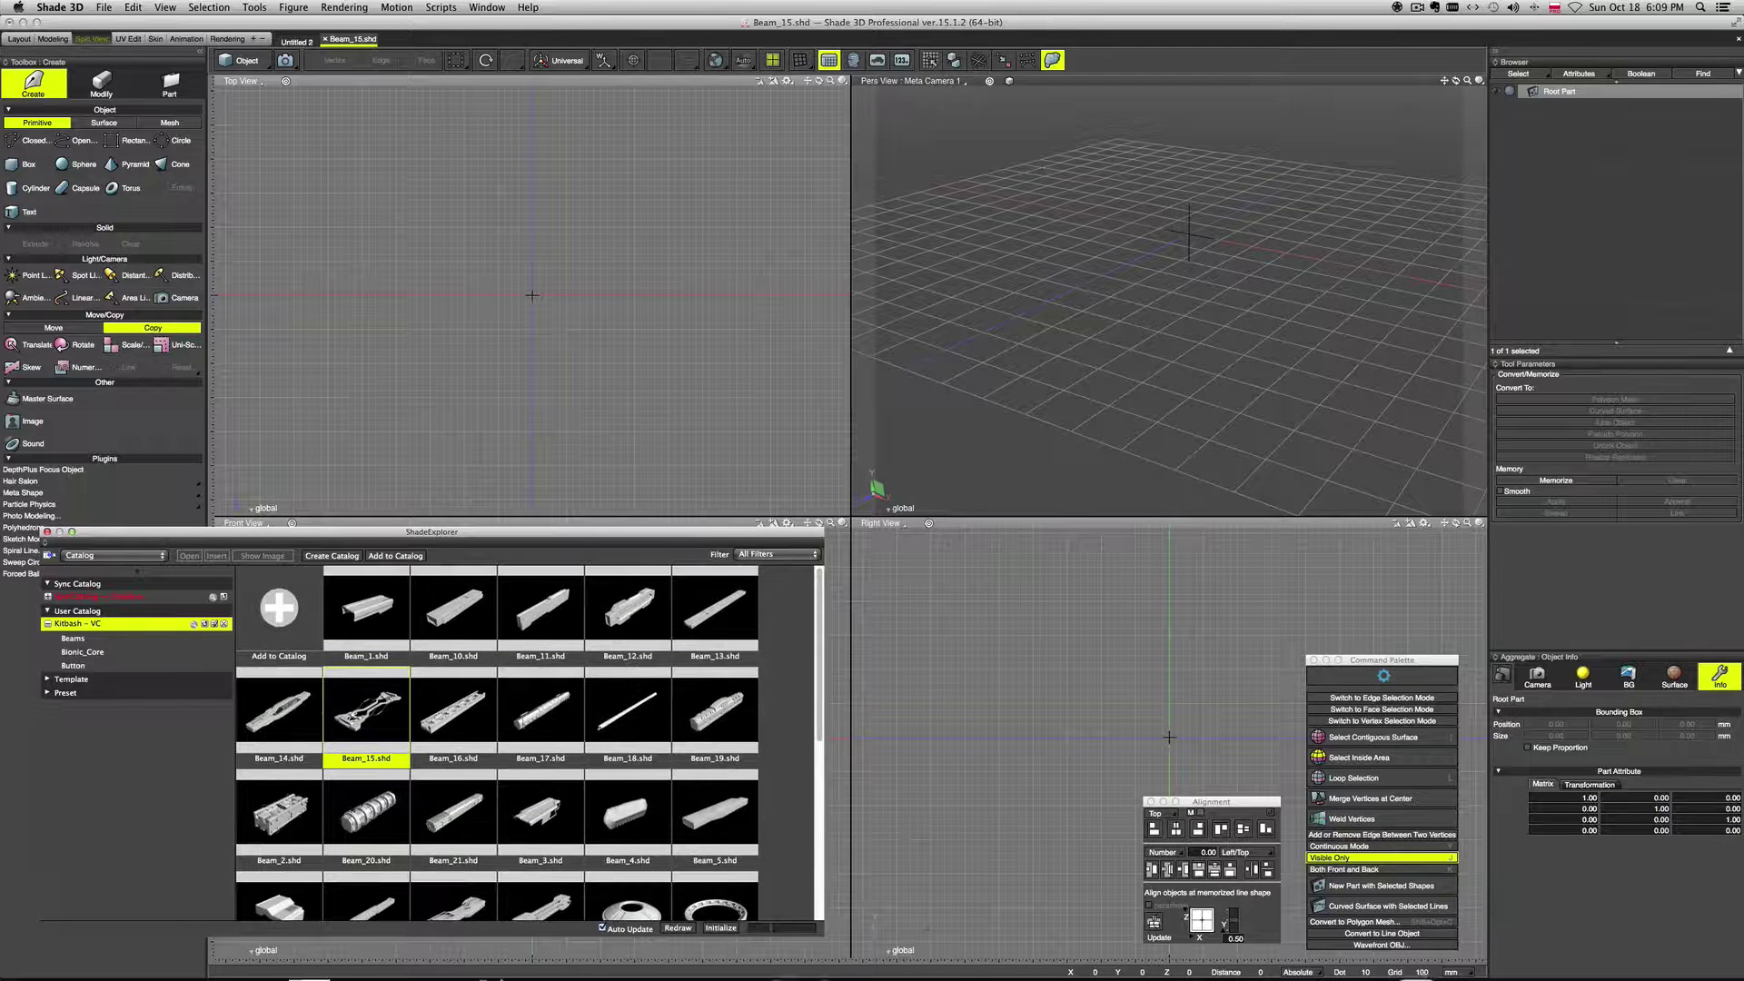
pyautogui.moveTo(562, 975)
pyautogui.click(973, 948)
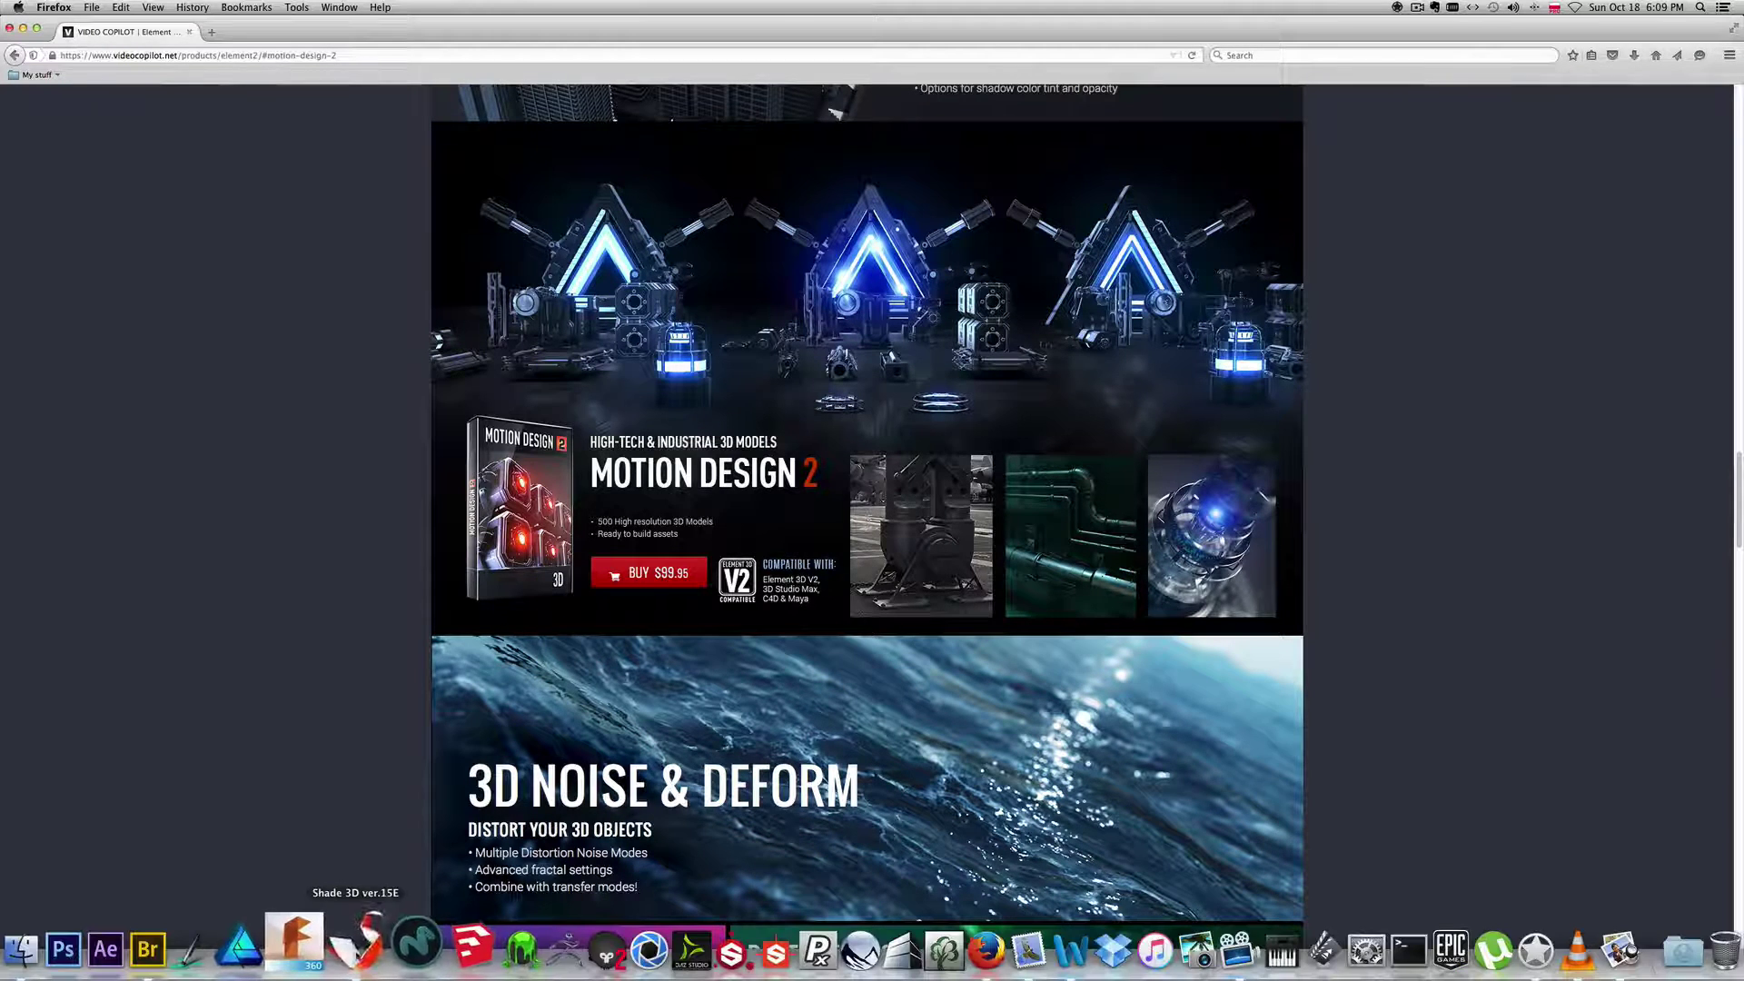
# Step: Switch back to Shade 3D, import Button_02(quads).obj as a Wavefront OBJ into the empty Beam_15.shd scene, and choose its import units
pyautogui.click(382, 945)
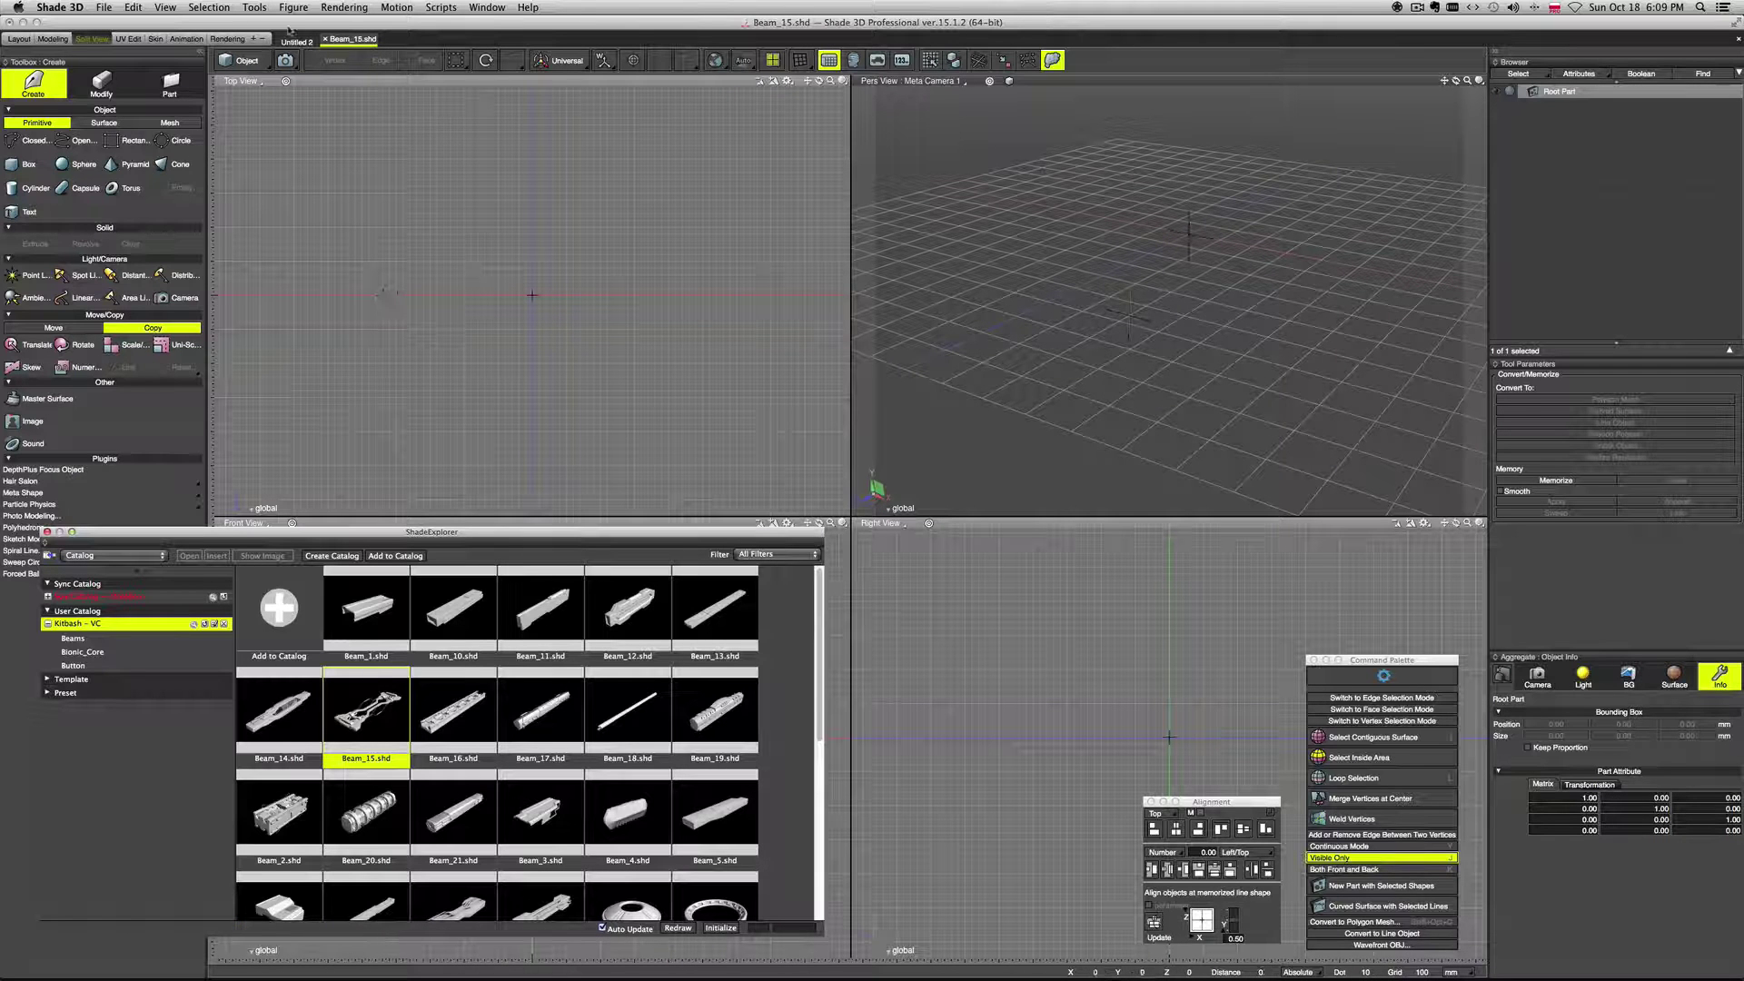
pyautogui.click(103, 8)
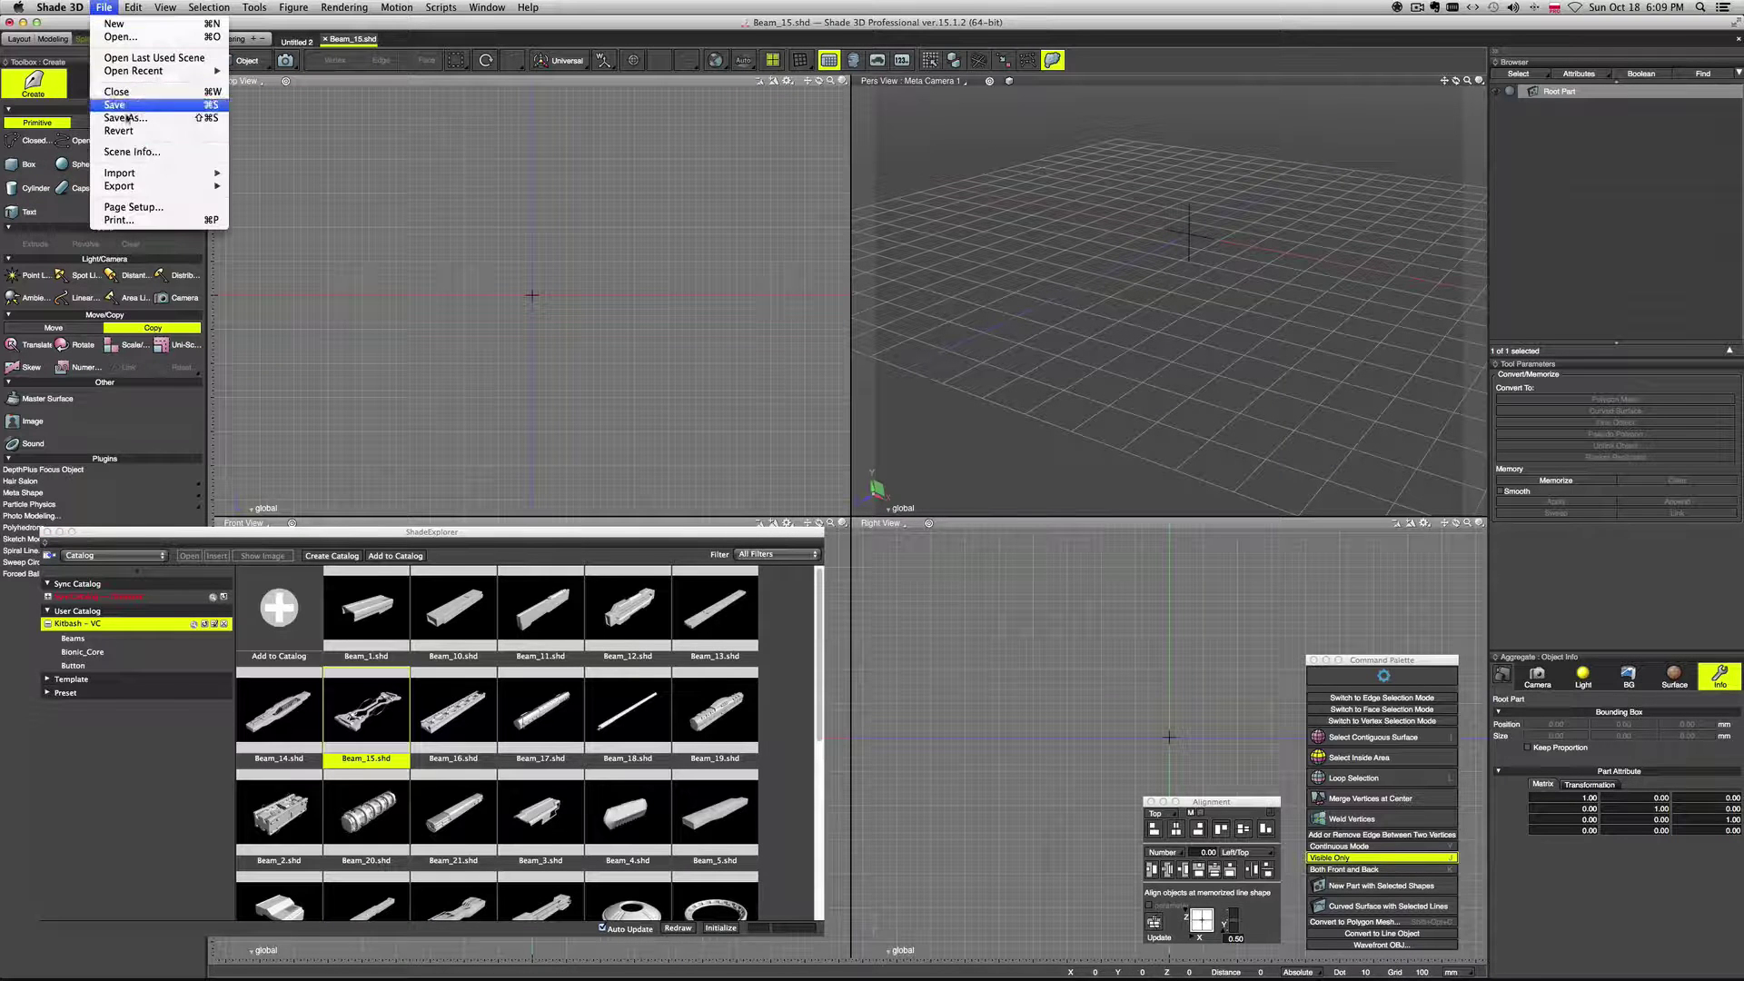
pyautogui.moveTo(136, 173)
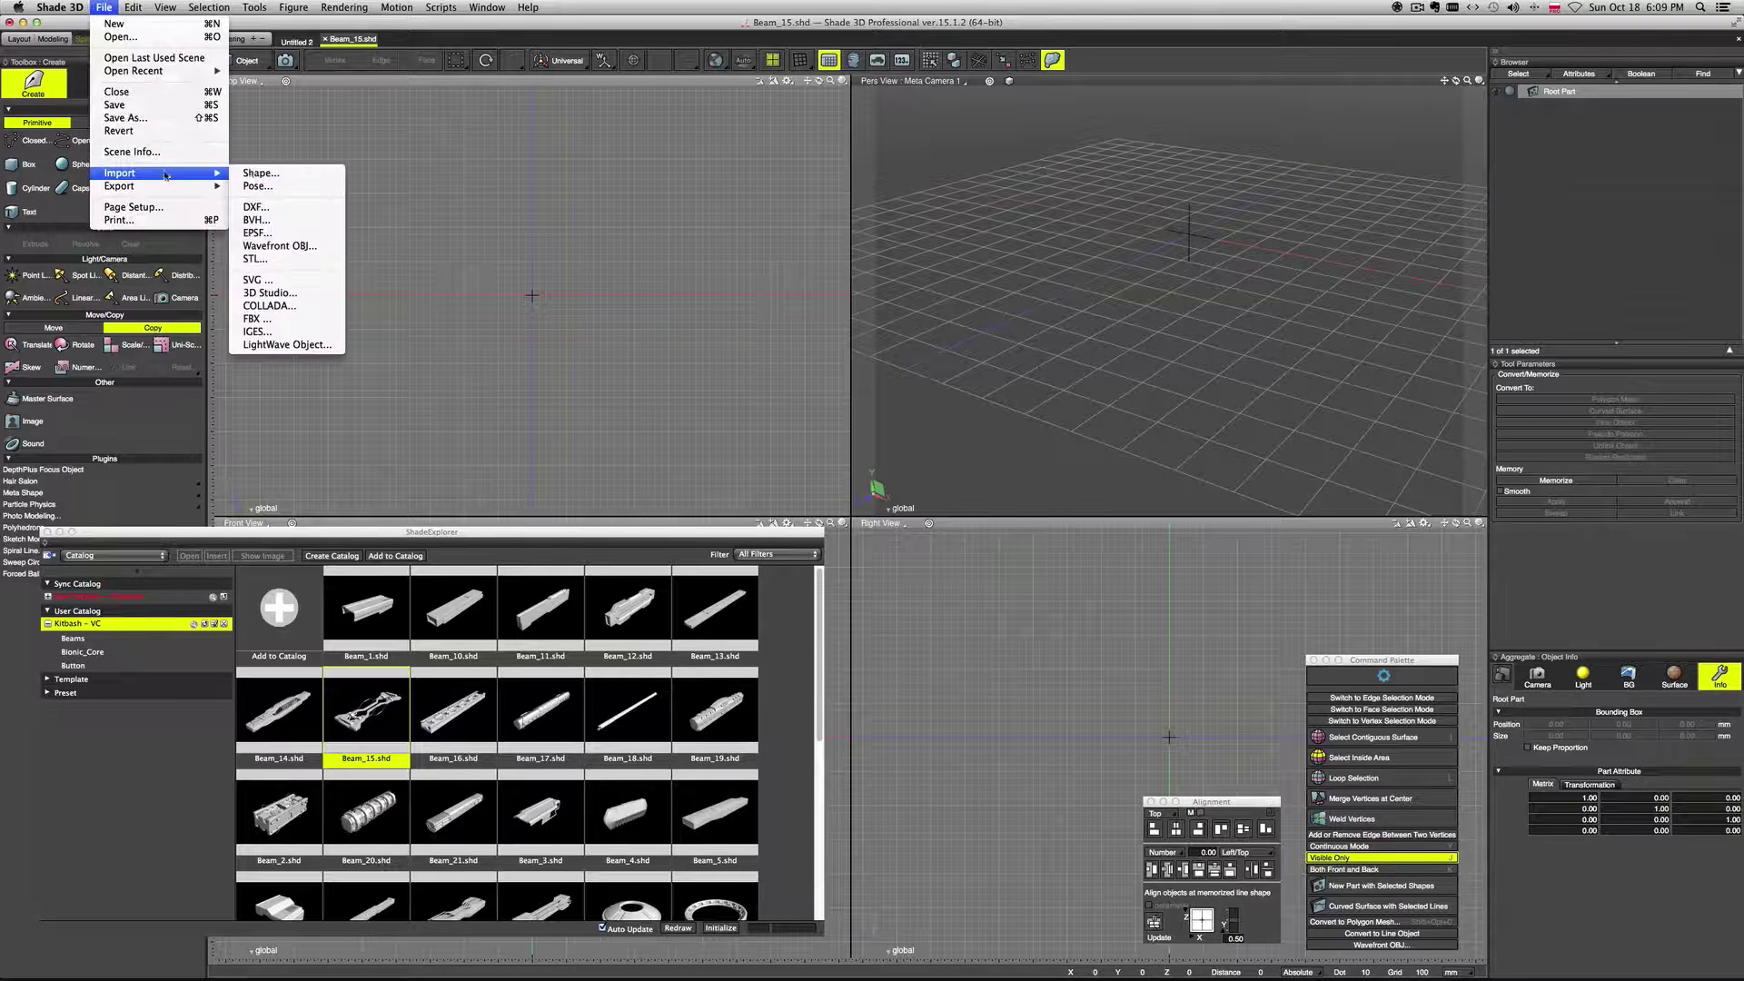
pyautogui.click(301, 246)
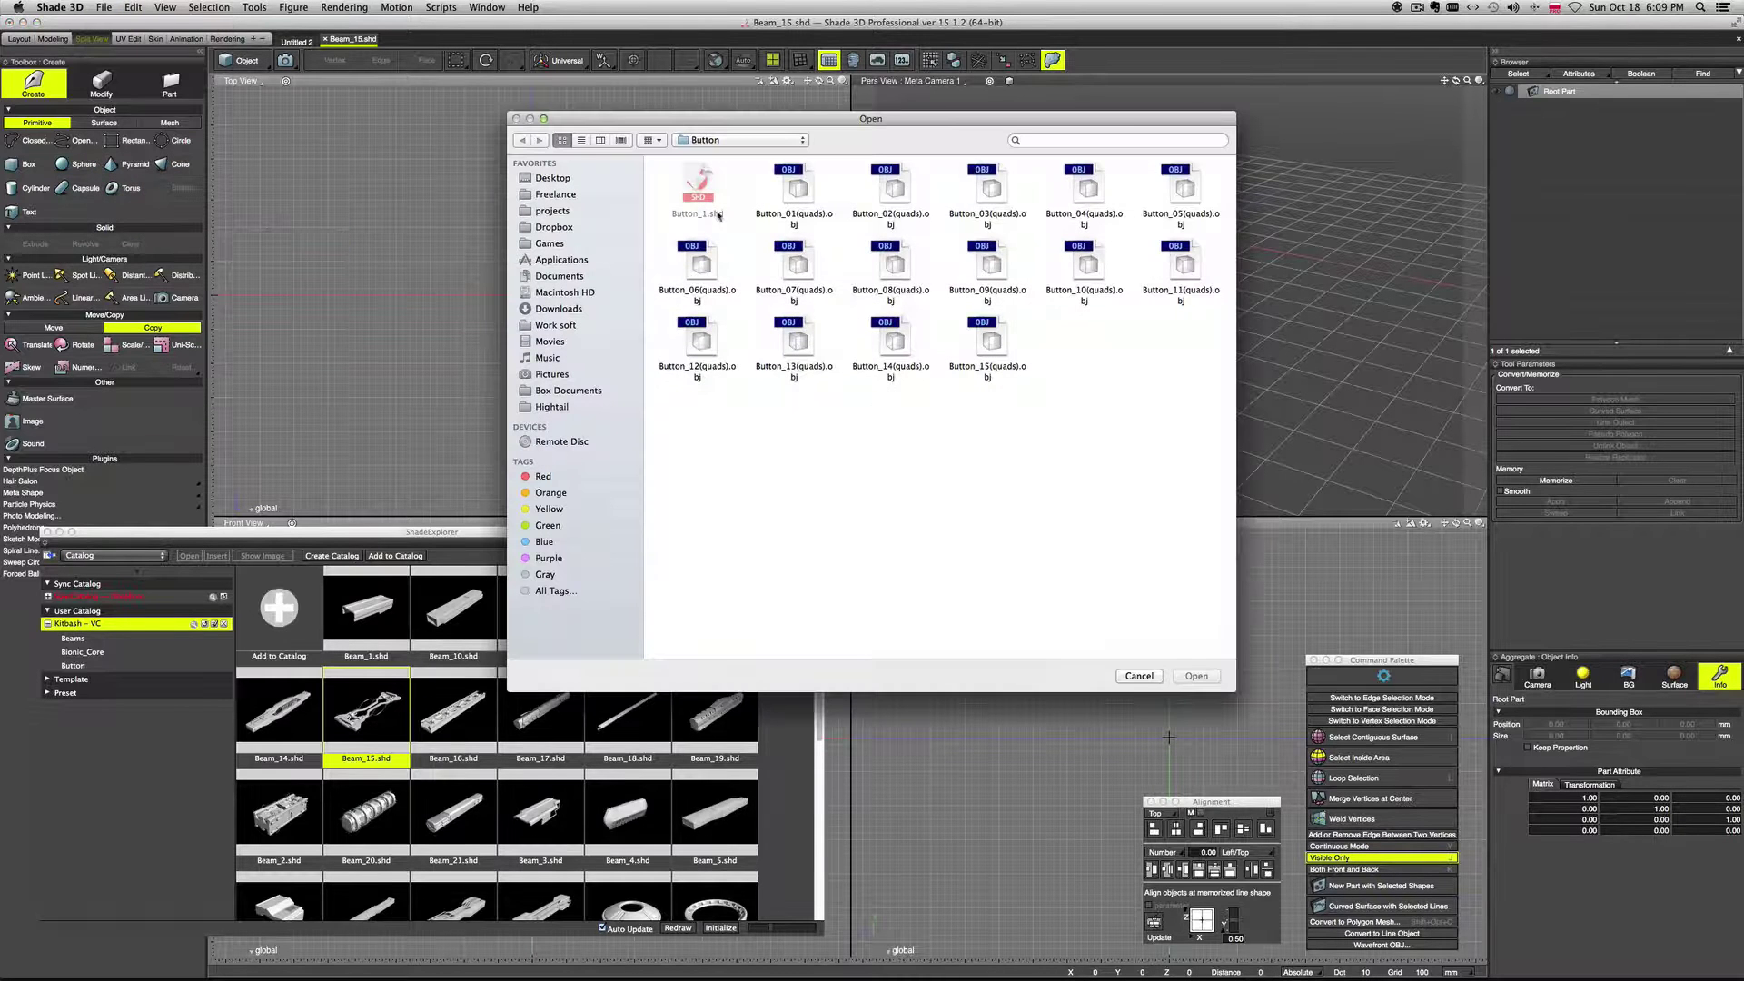
pyautogui.doubleClick(893, 190)
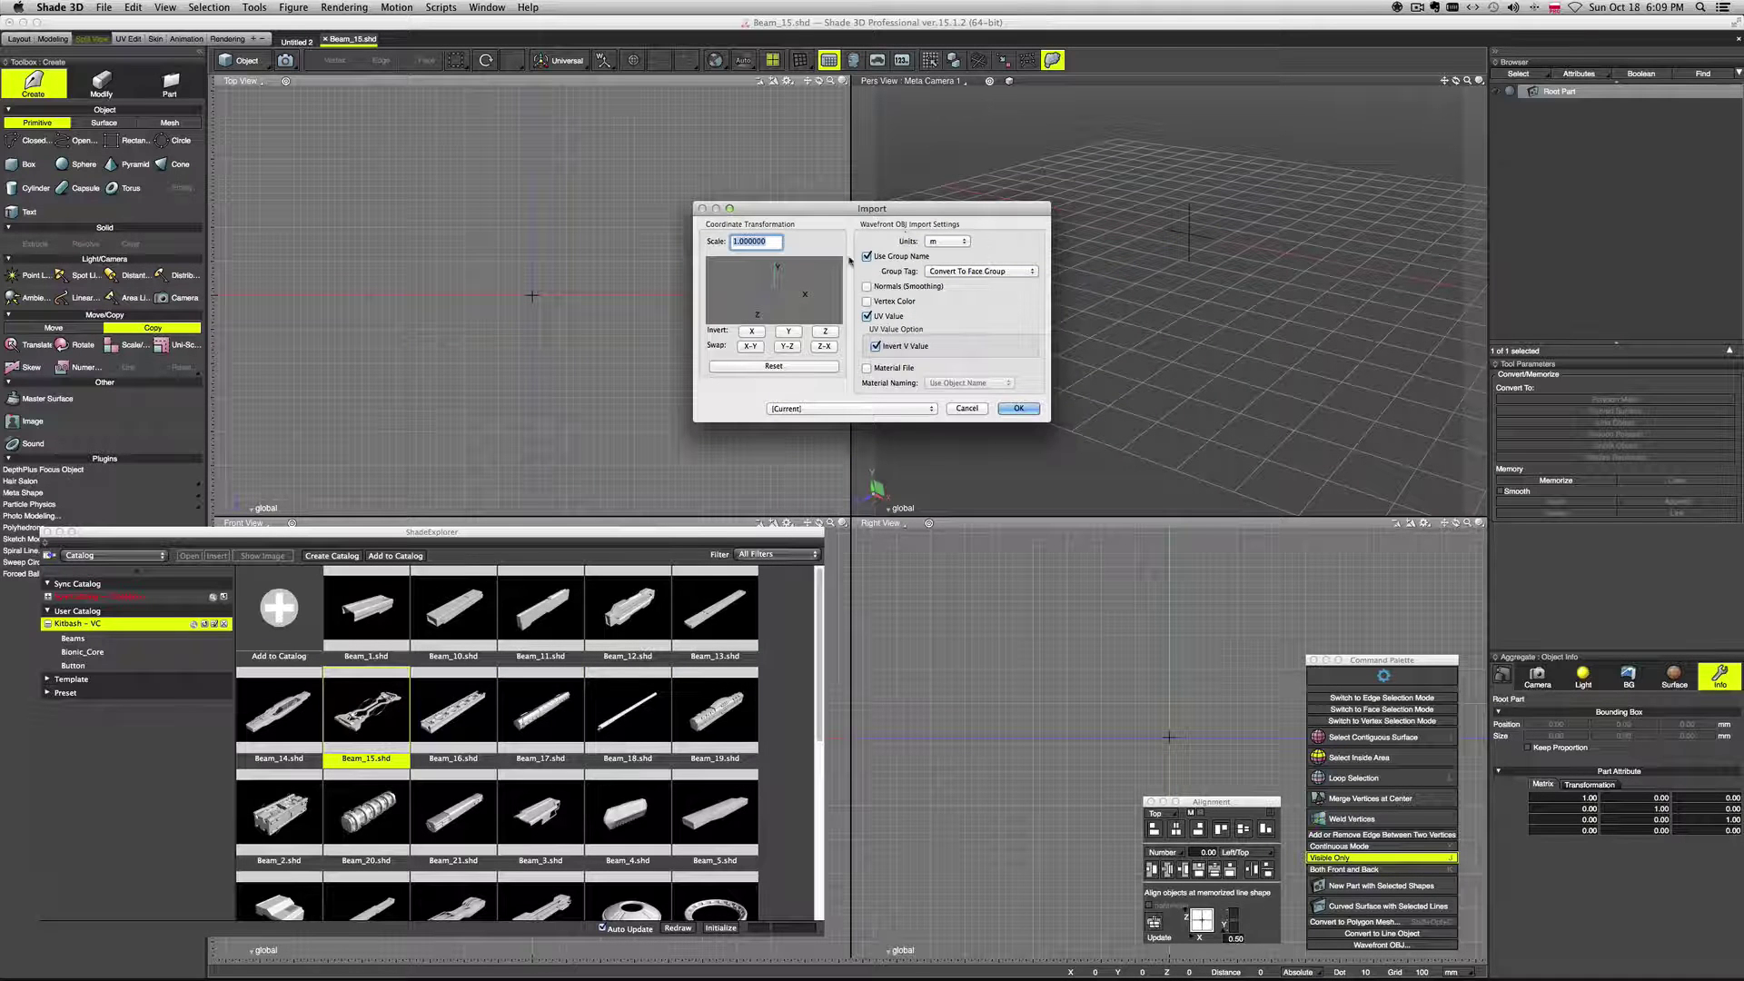
pyautogui.click(947, 241)
pyautogui.click(938, 232)
pyautogui.click(1017, 409)
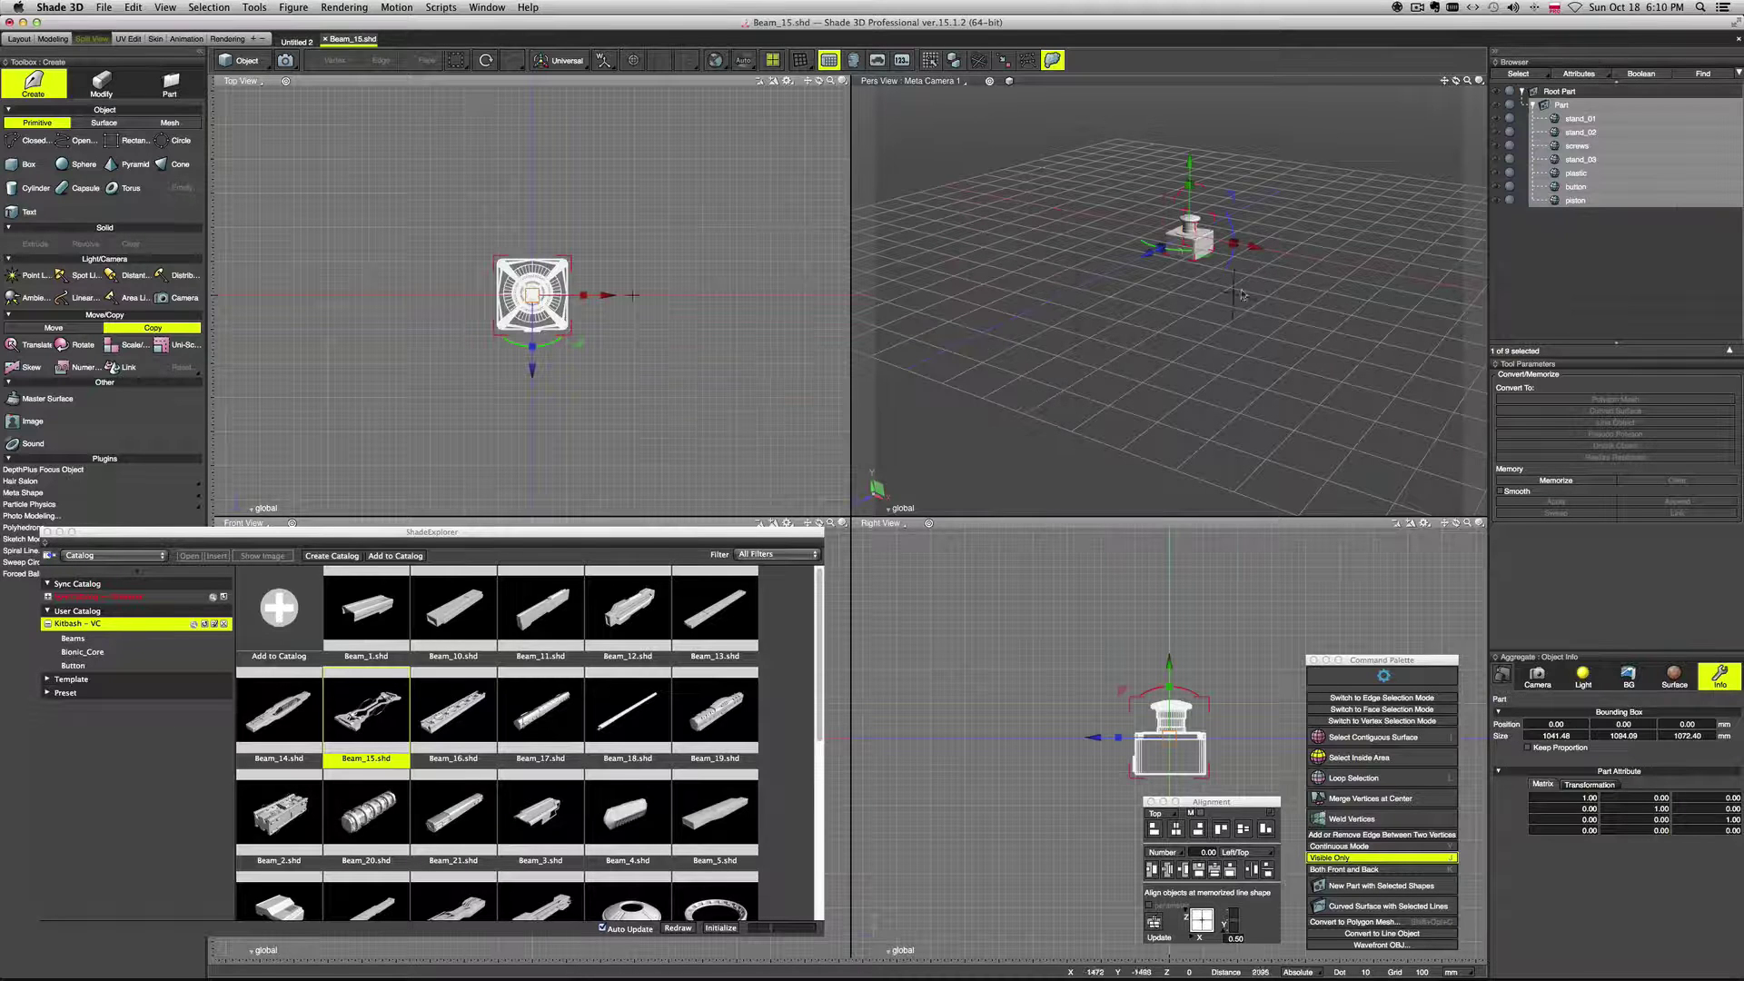
# Step: Scale the imported button part uniformly by 5.22 and inspect its component meshes, ending with the whole part selected
pyautogui.moveTo(1190, 236); pyautogui.dragTo(1482, 252)
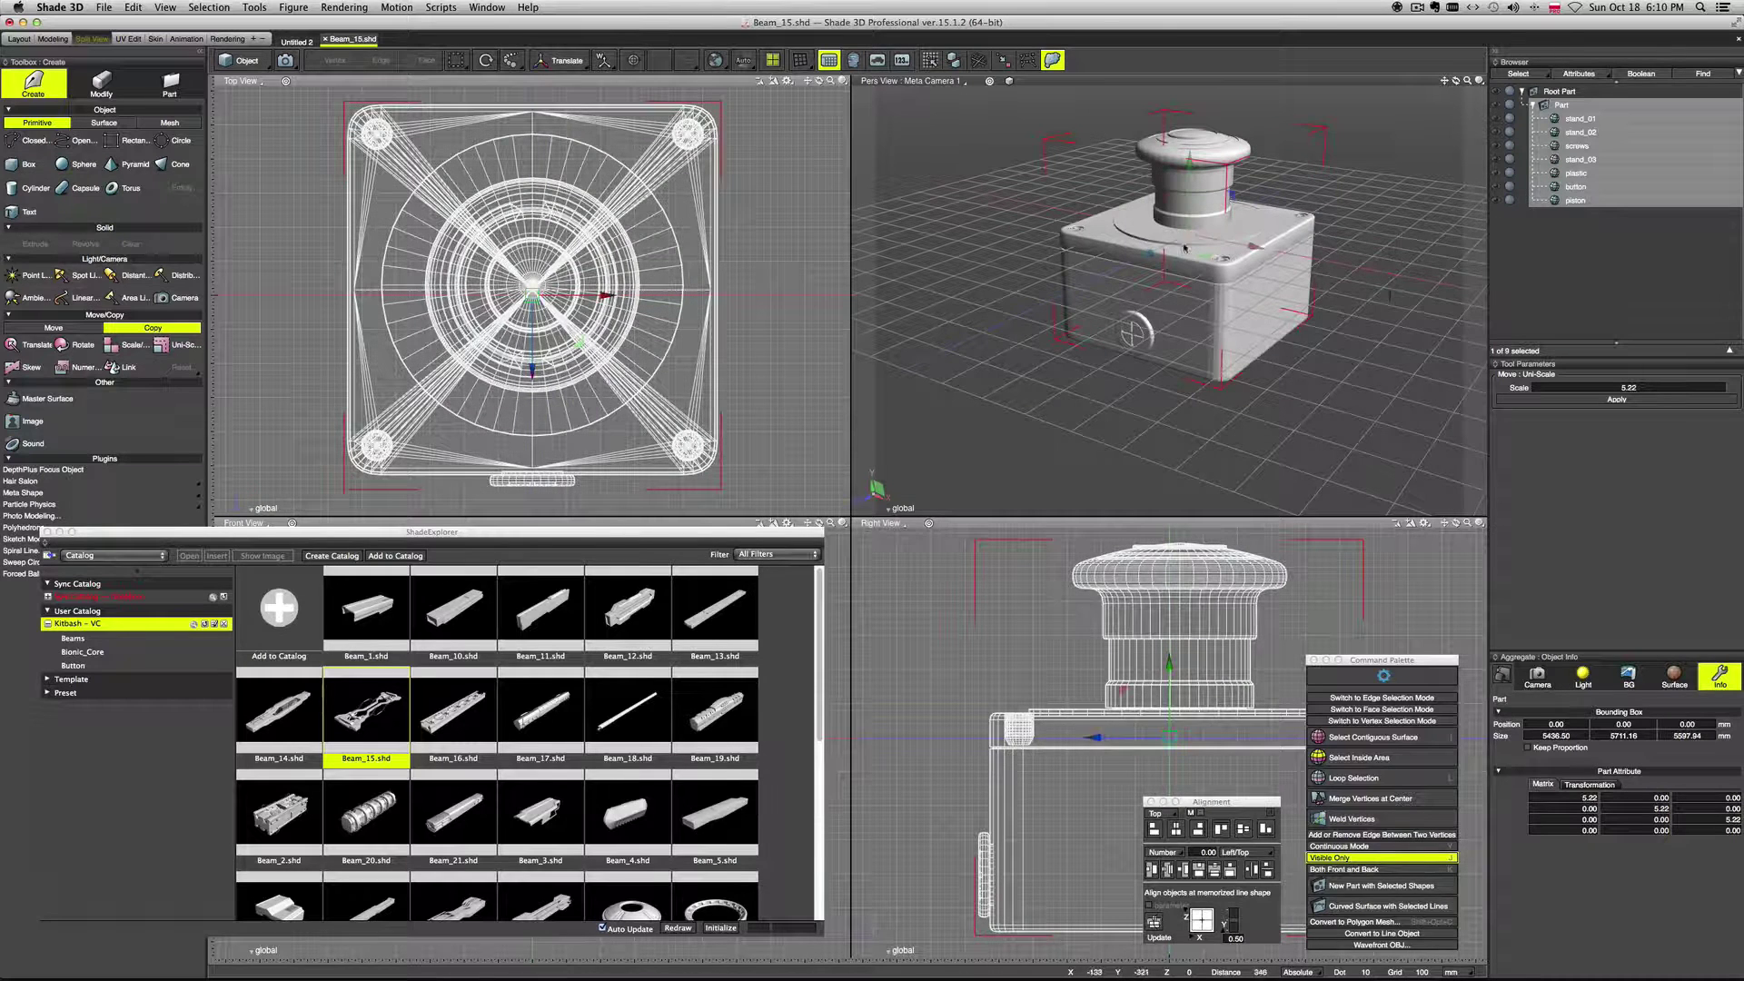
pyautogui.moveTo(1377, 263); pyautogui.dragTo(1352, 299, button='middle')
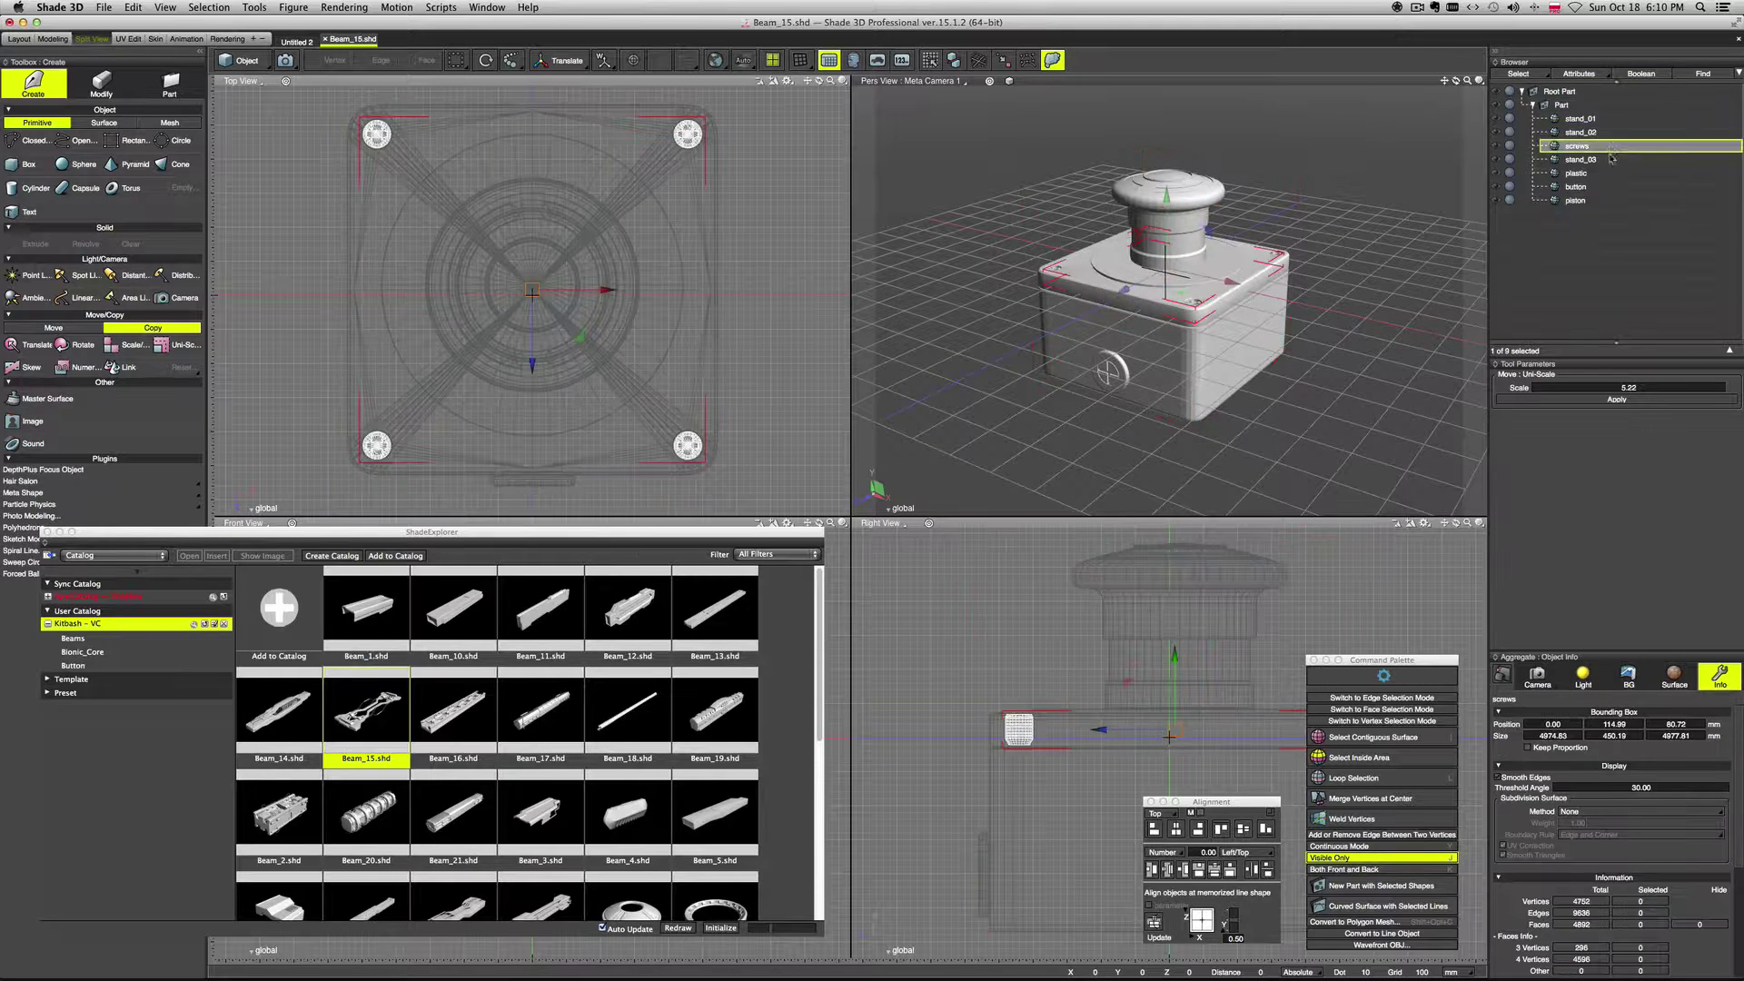
pyautogui.click(1612, 188)
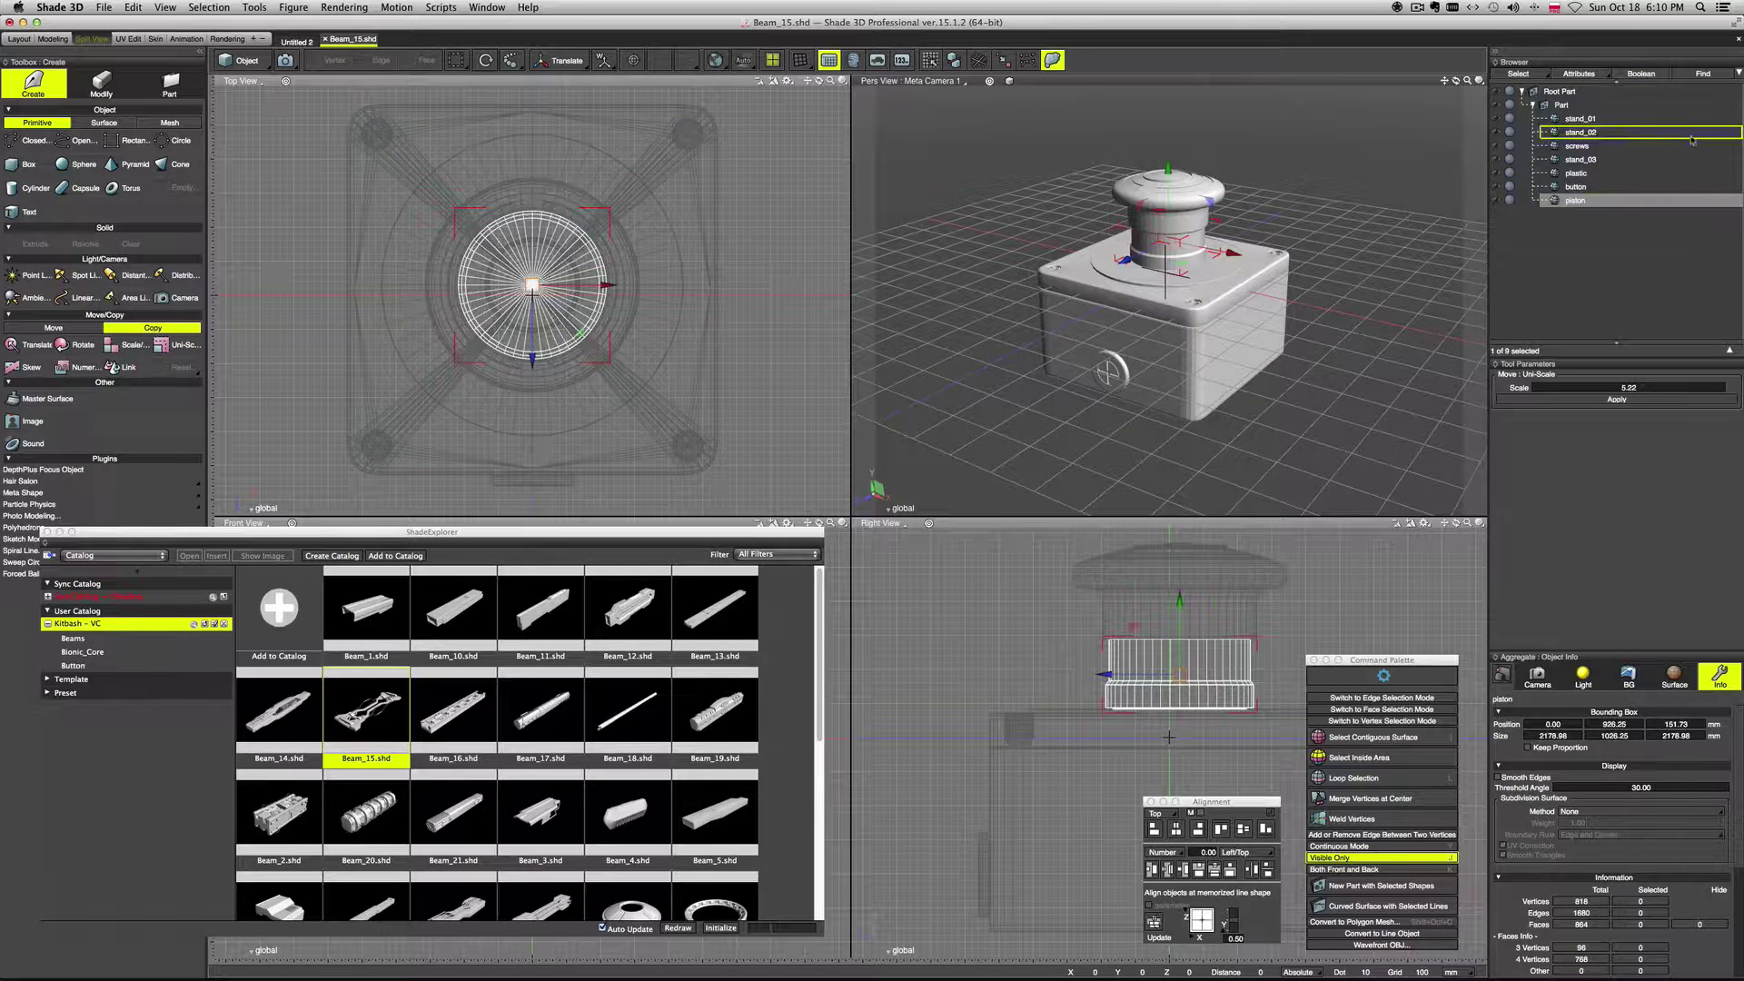
pyautogui.click(1561, 105)
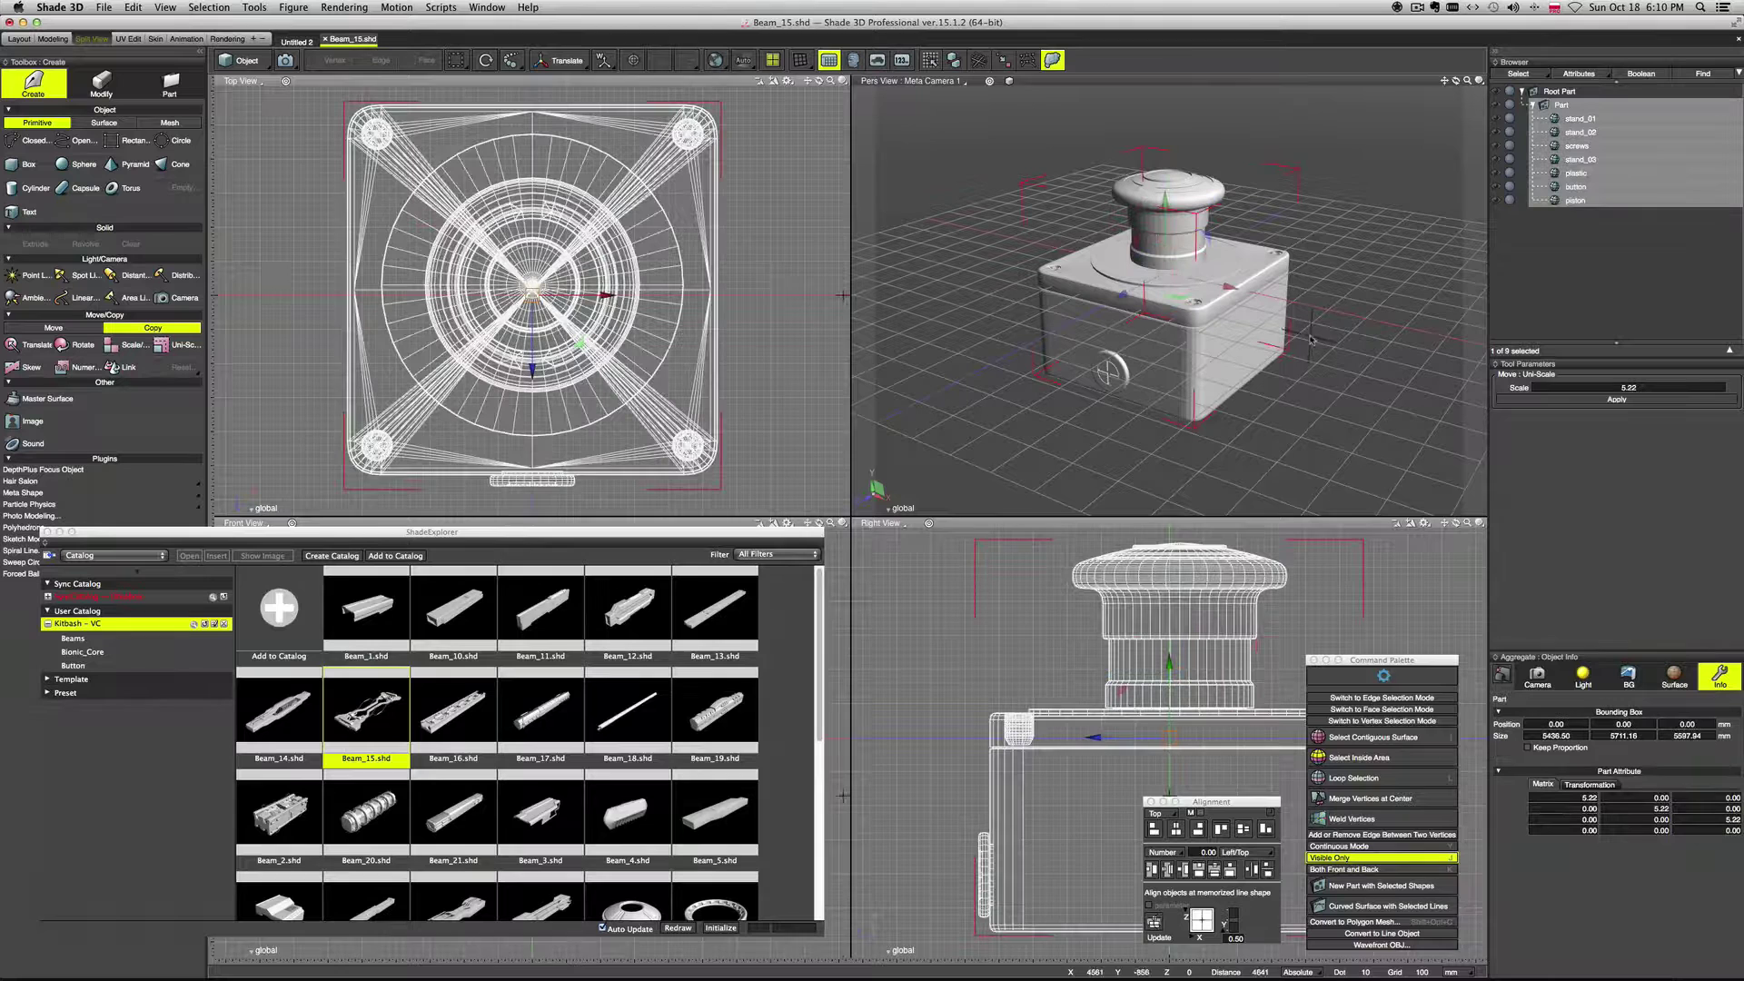
# Step: Render the button model, add a duplicate of the scene to the Kitbash - VC catalog, and update the catalog
pyautogui.press('super+r')
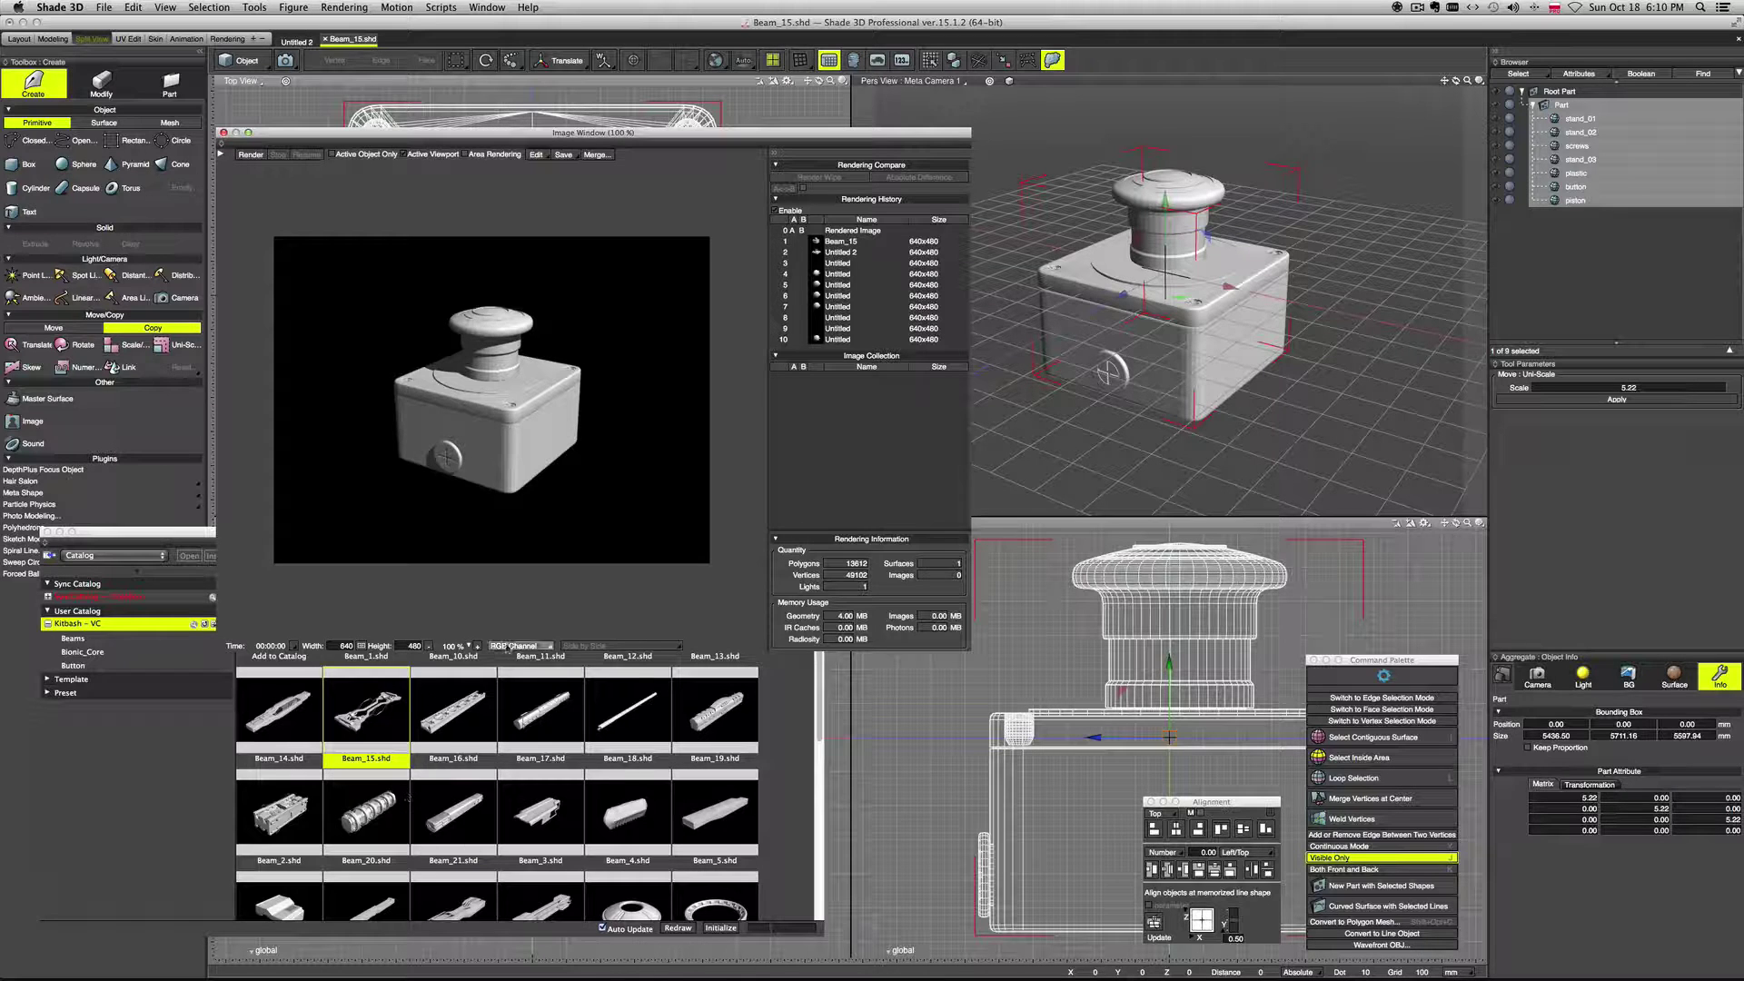
pyautogui.click(224, 133)
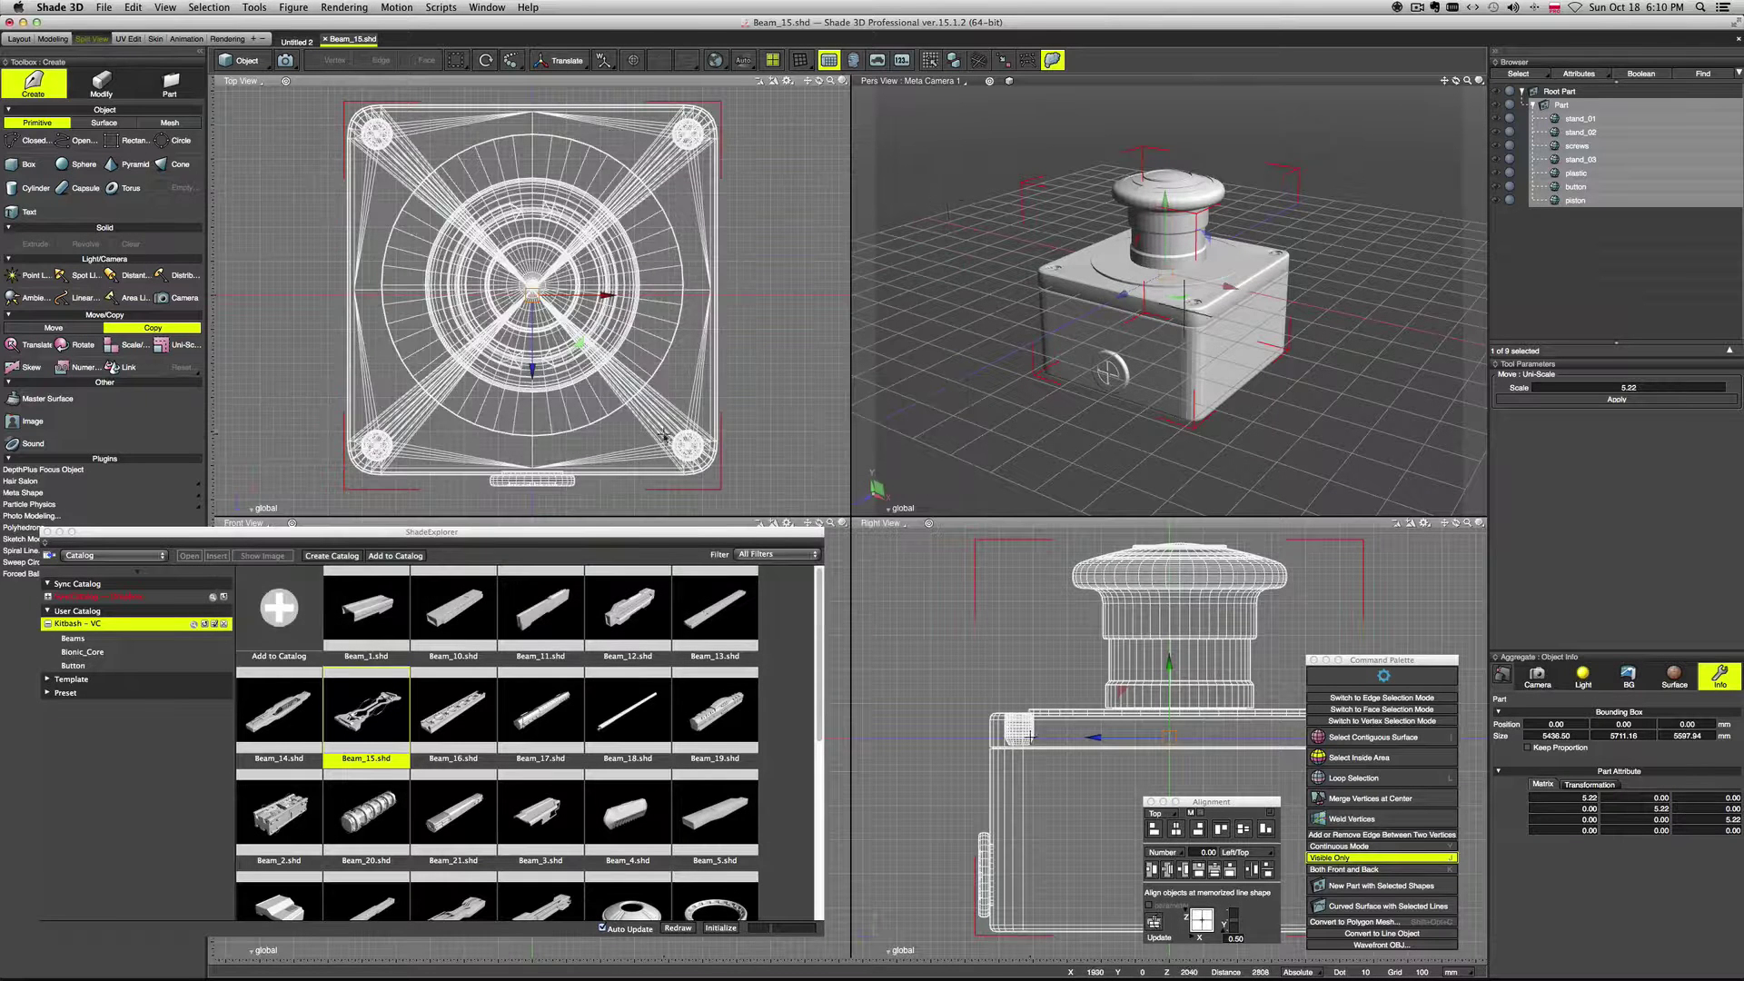
pyautogui.click(393, 558)
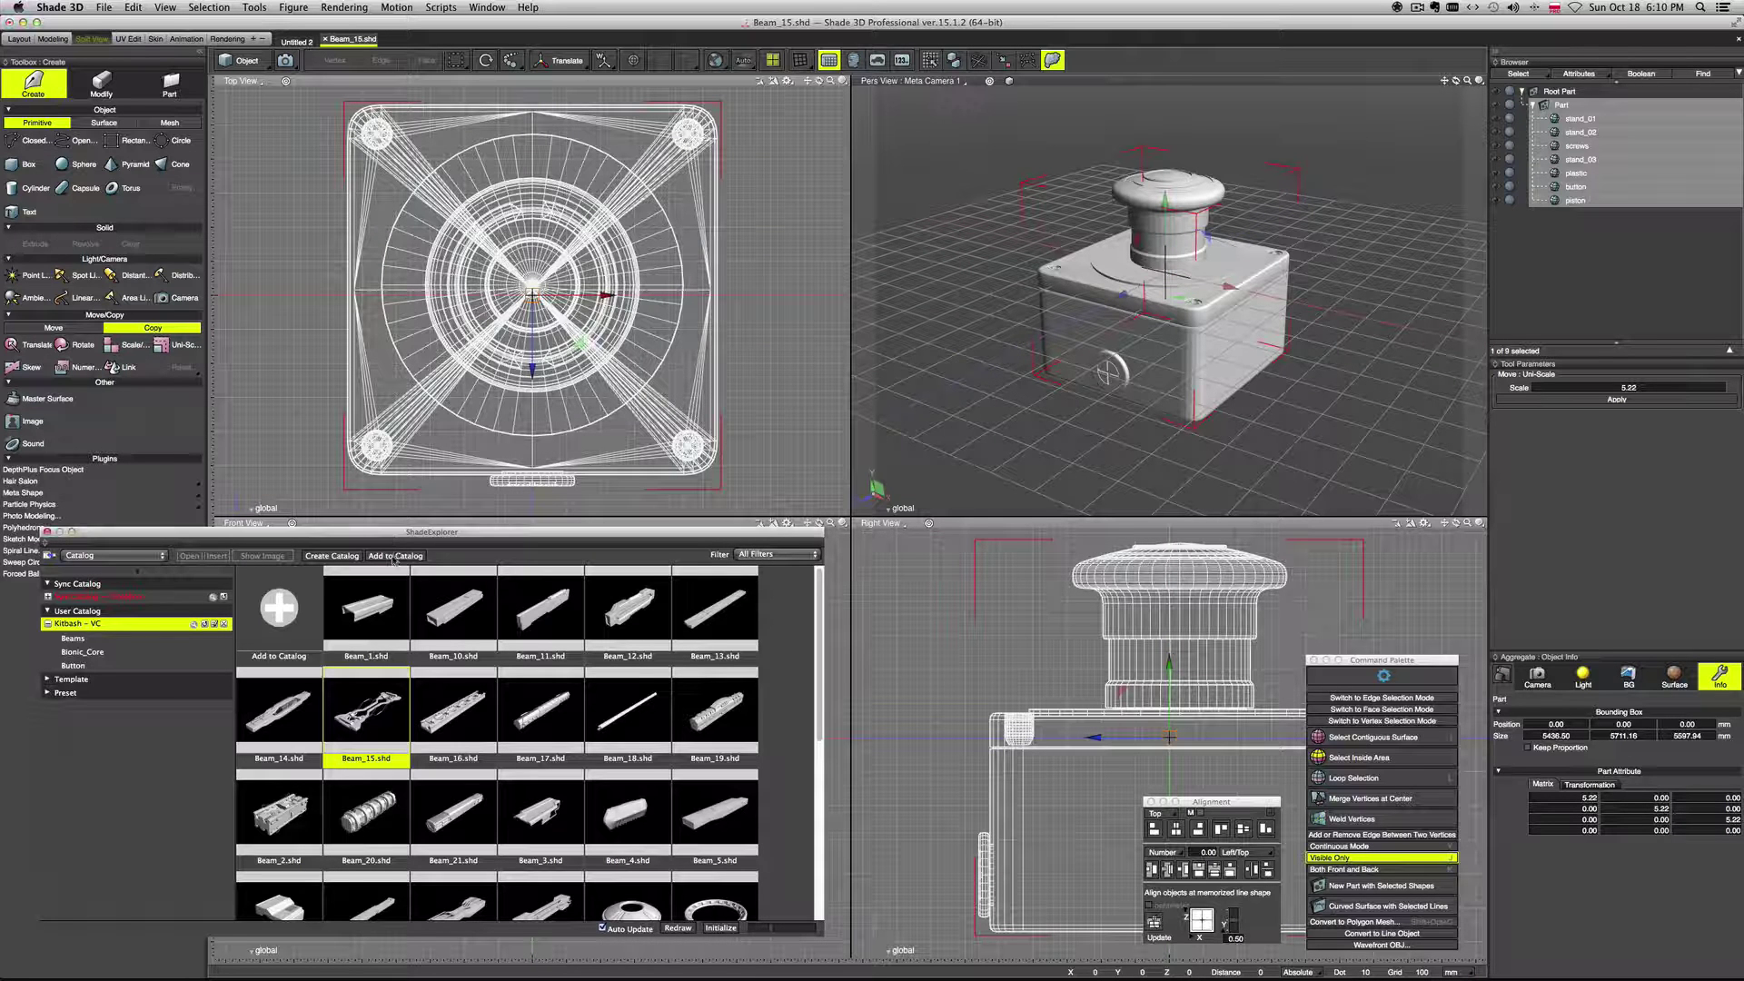
pyautogui.click(394, 557)
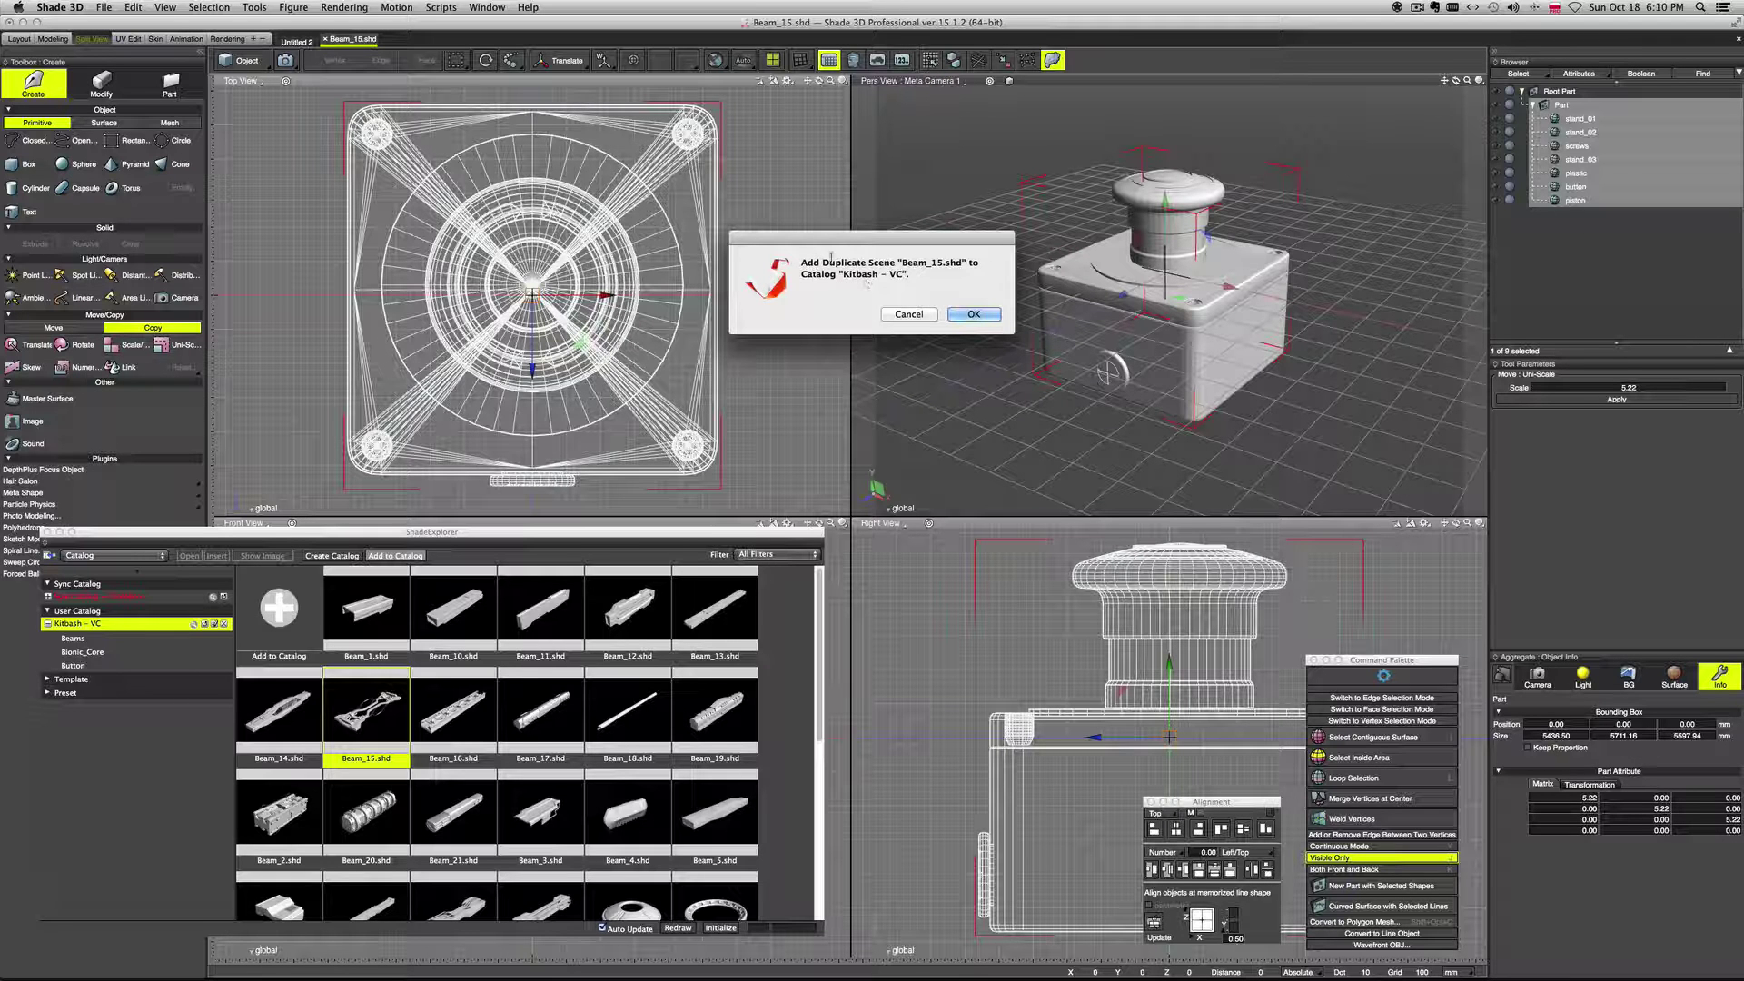
pyautogui.click(973, 314)
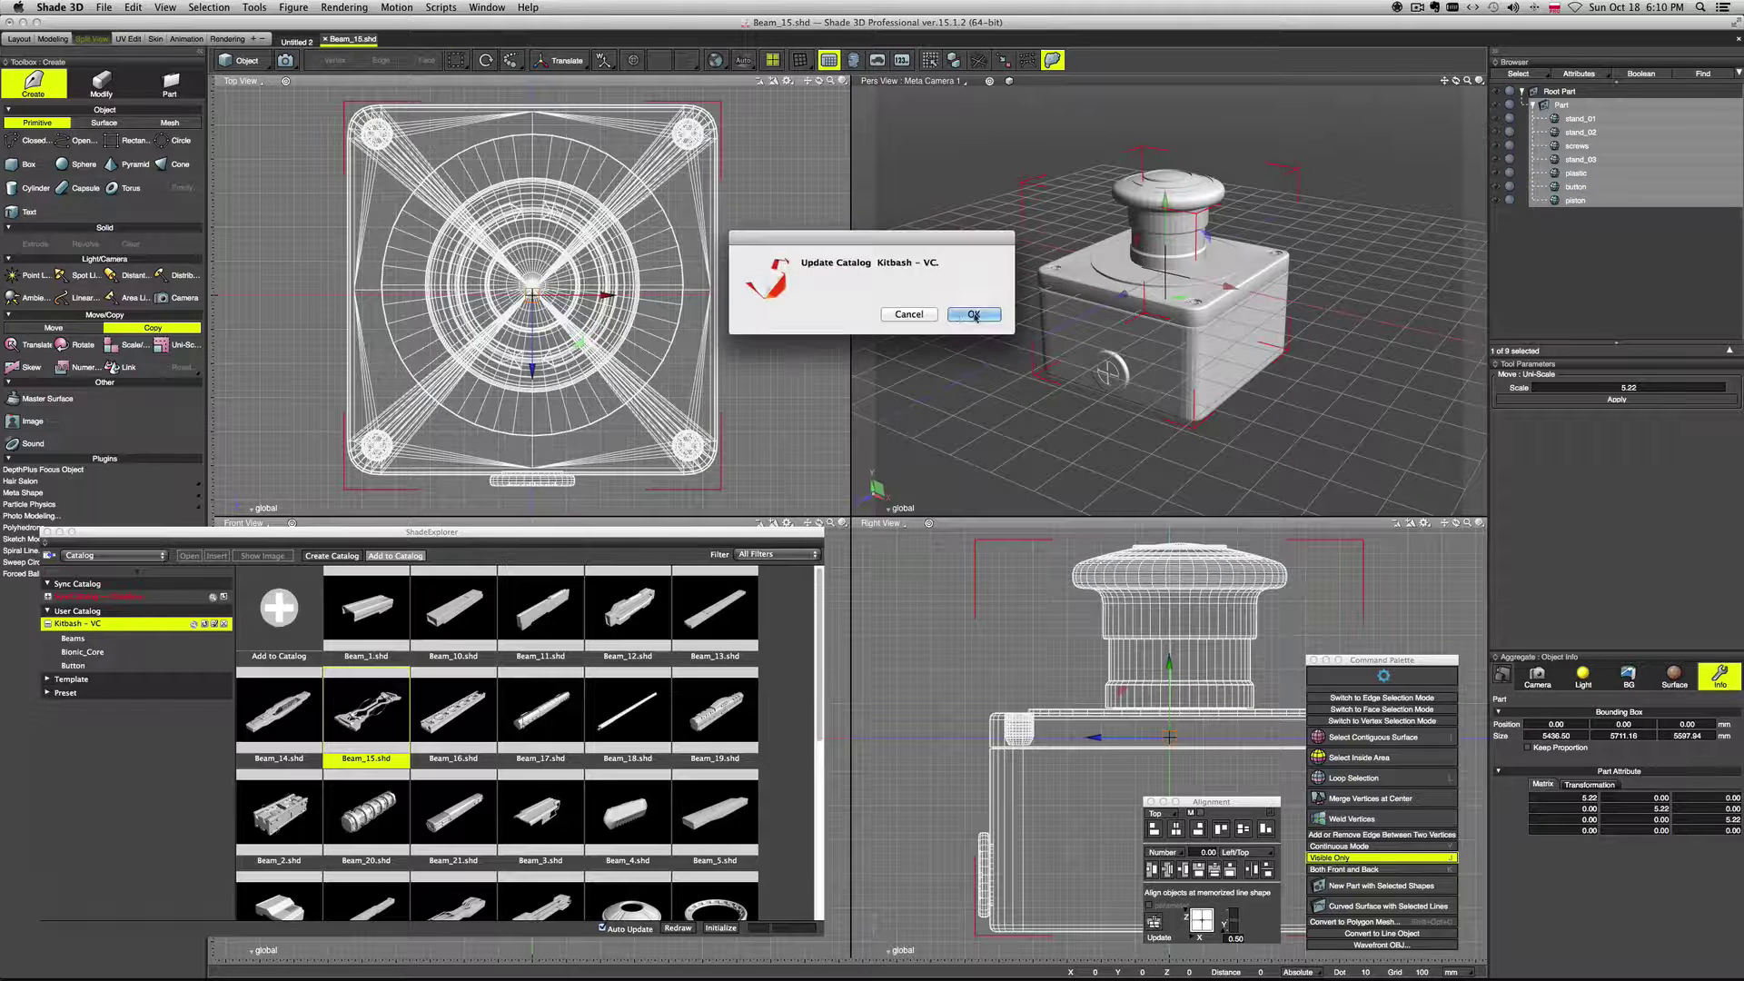
pyautogui.click(971, 315)
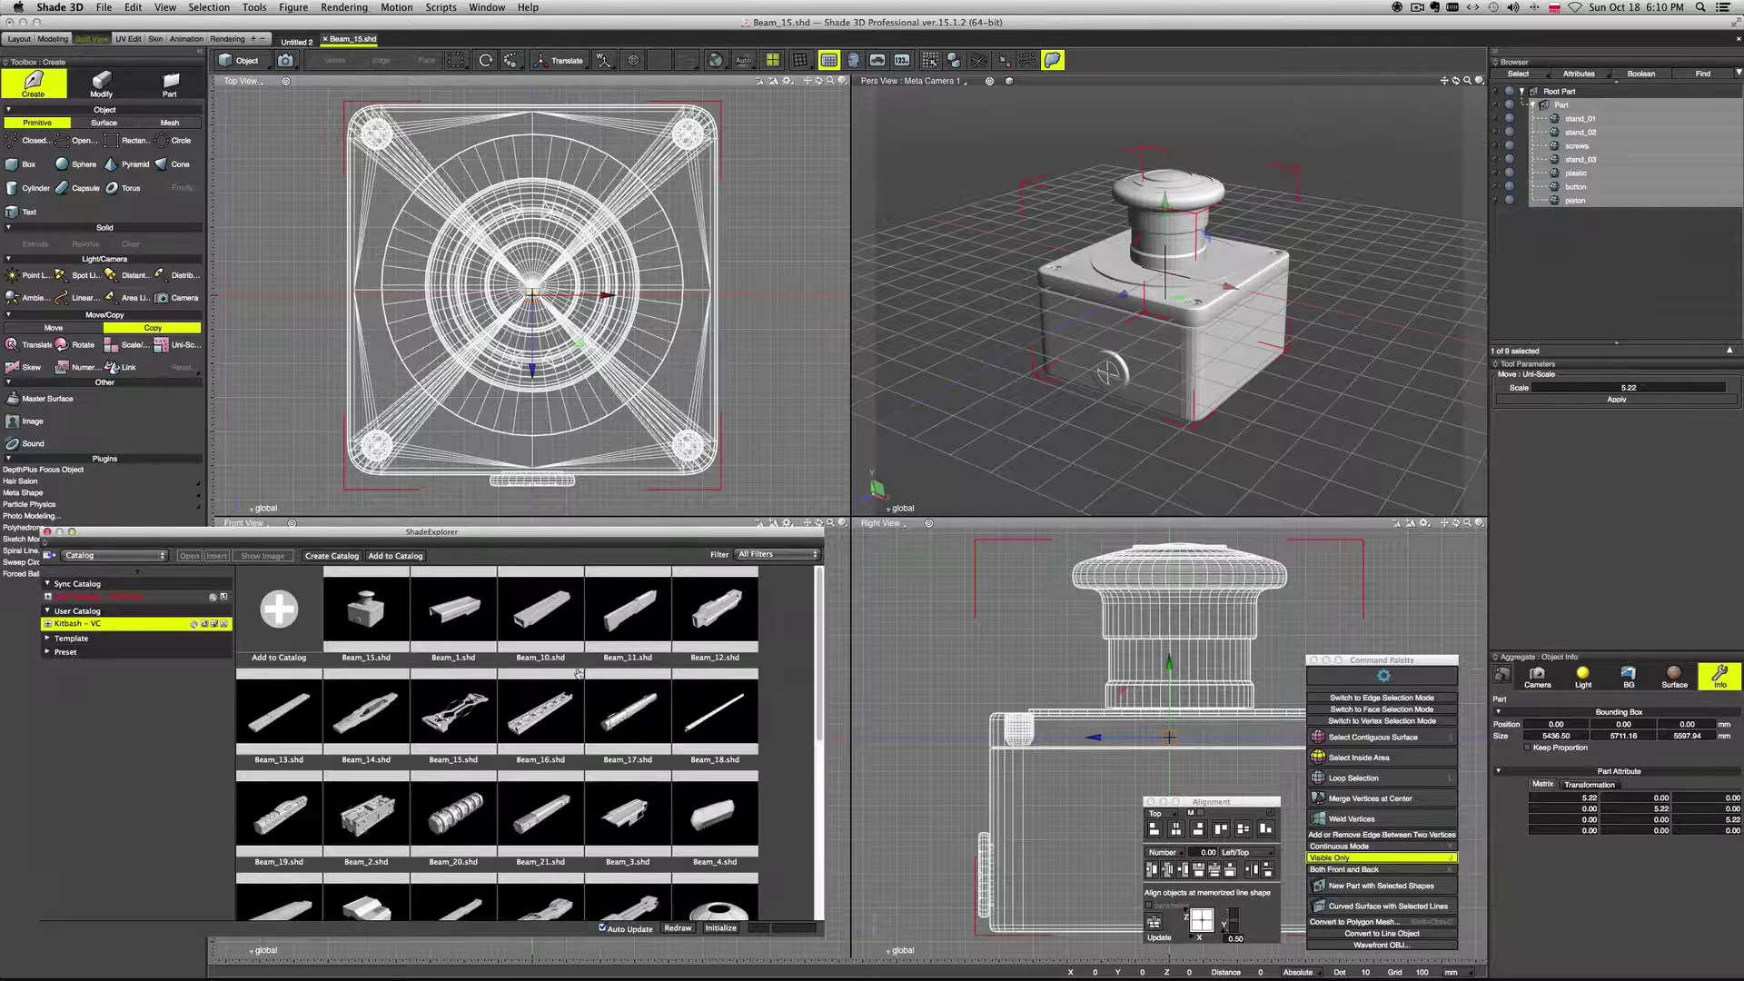
pyautogui.scroll(-1, 589, 684)
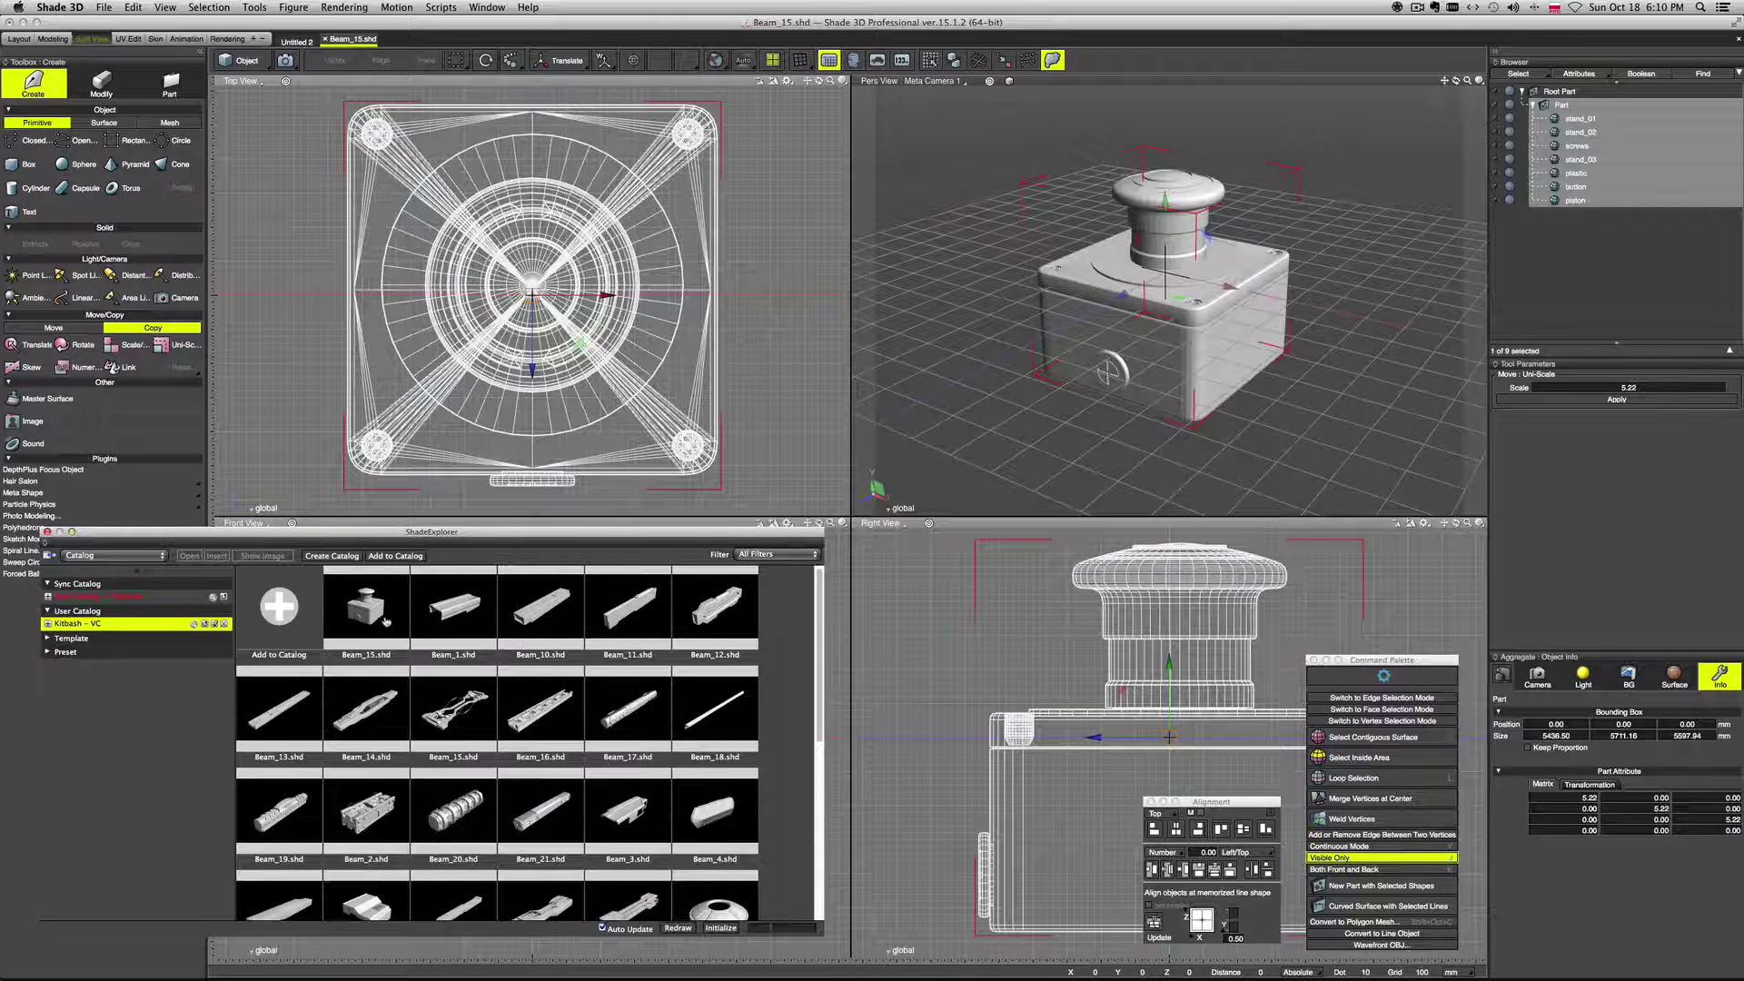
pyautogui.scroll(1, 386, 622)
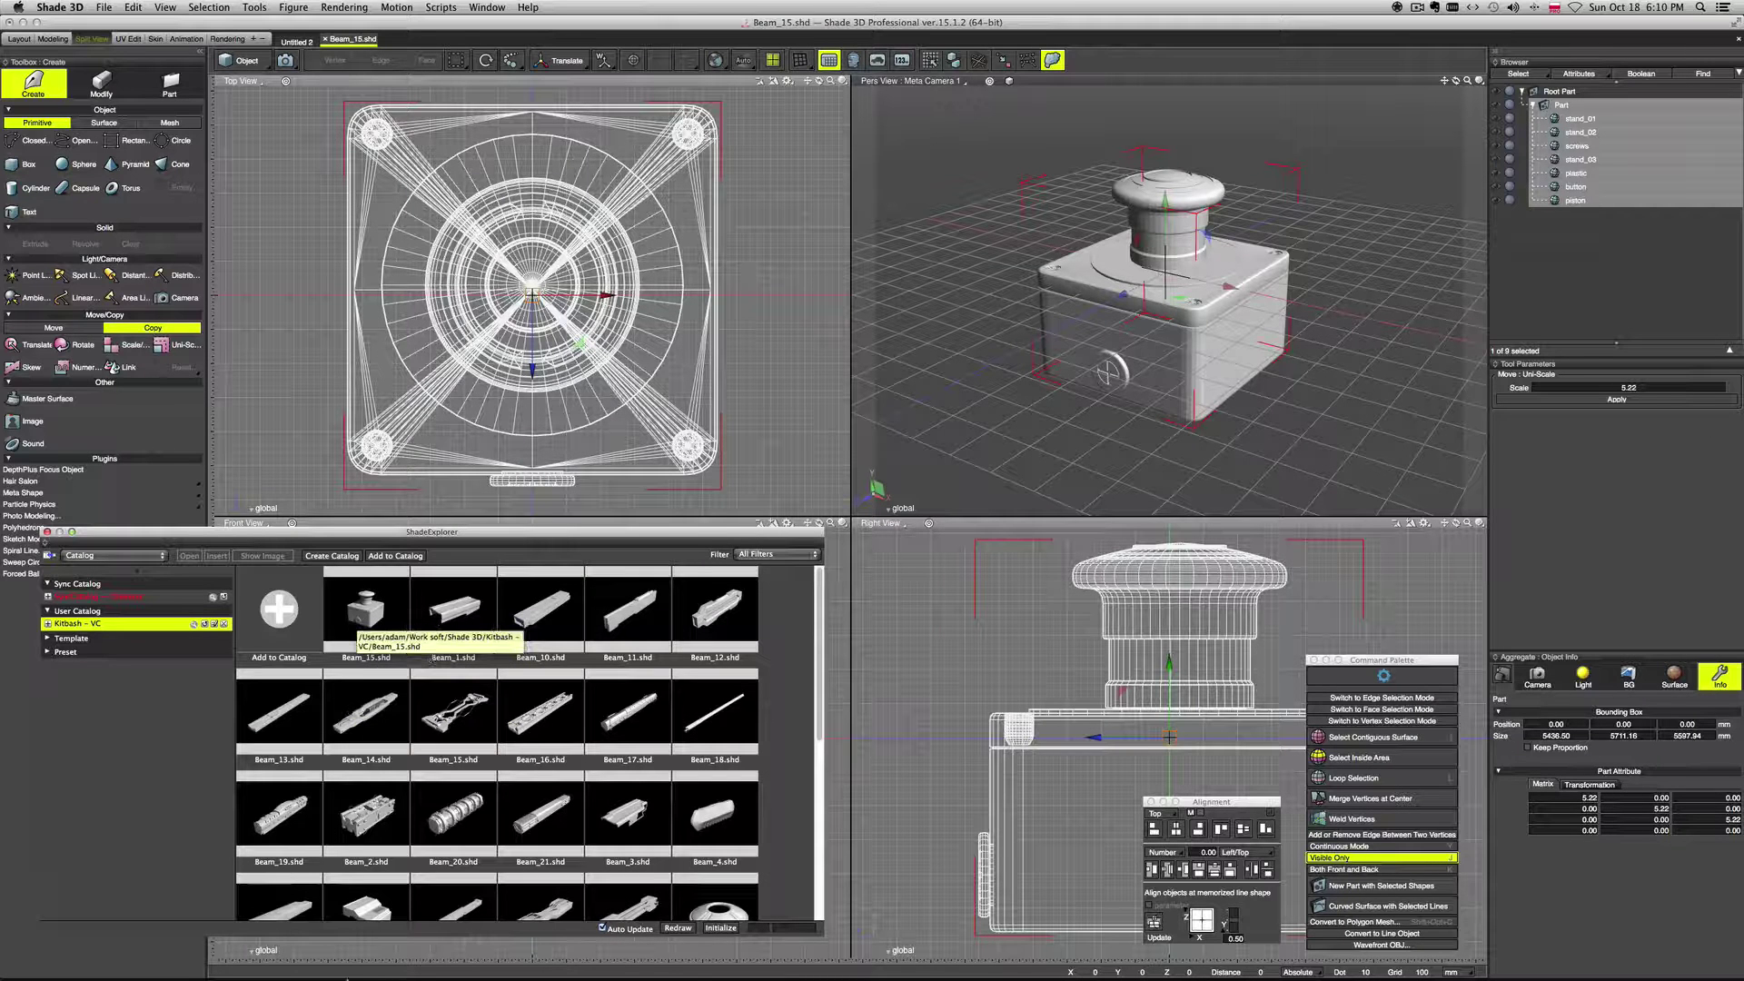
# Step: Switch to Finder and move Beam_15.shd from the Kitbash - VC folder into its Button subfolder
pyautogui.moveTo(357, 978)
pyautogui.click(59, 959)
pyautogui.click(56, 953)
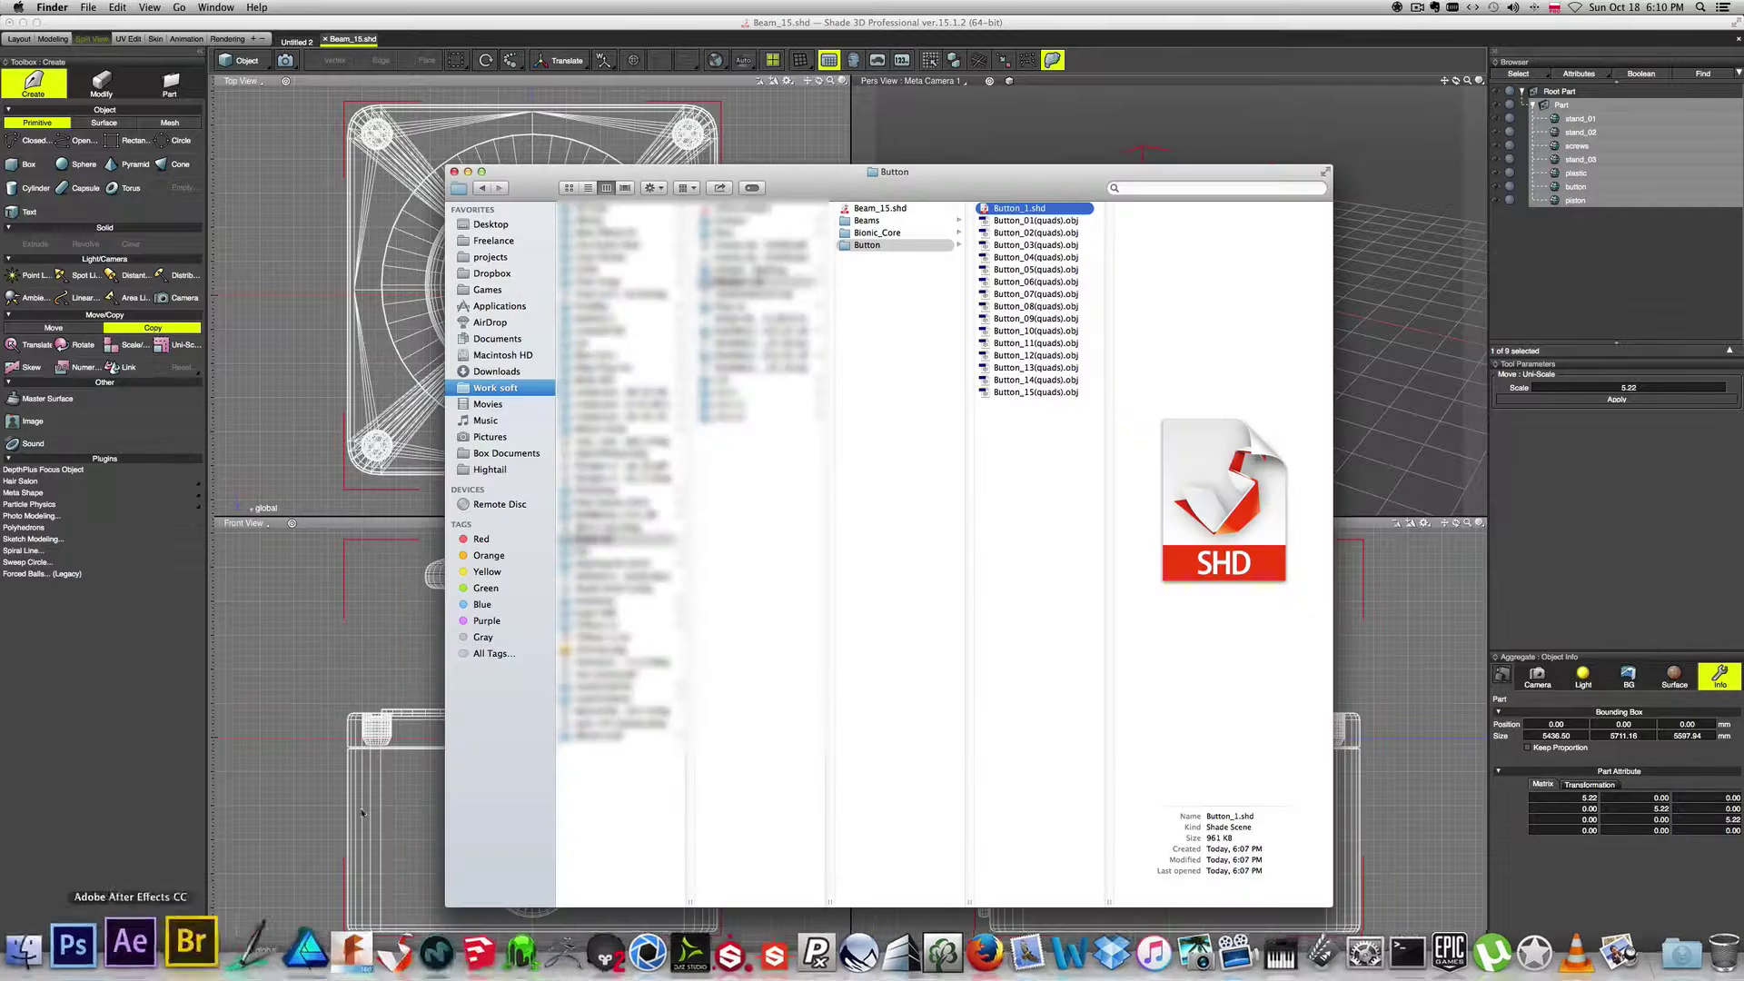
pyautogui.click(890, 209)
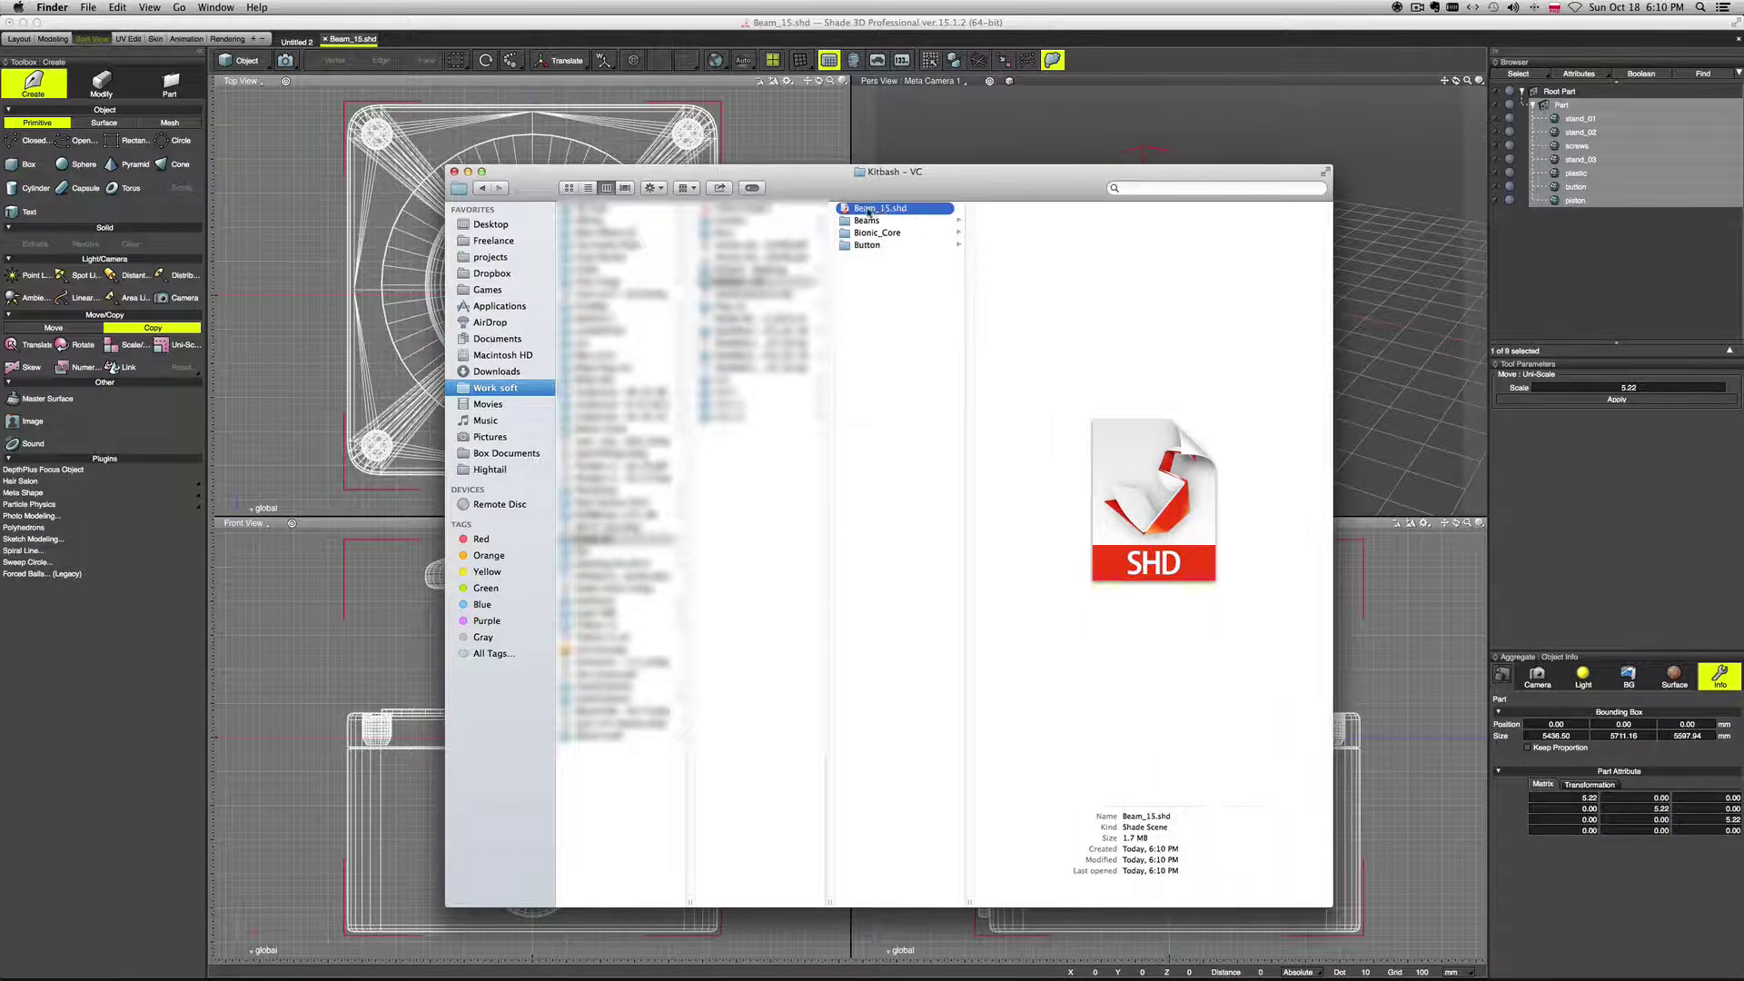
pyautogui.moveTo(869, 211); pyautogui.dragTo(886, 246)
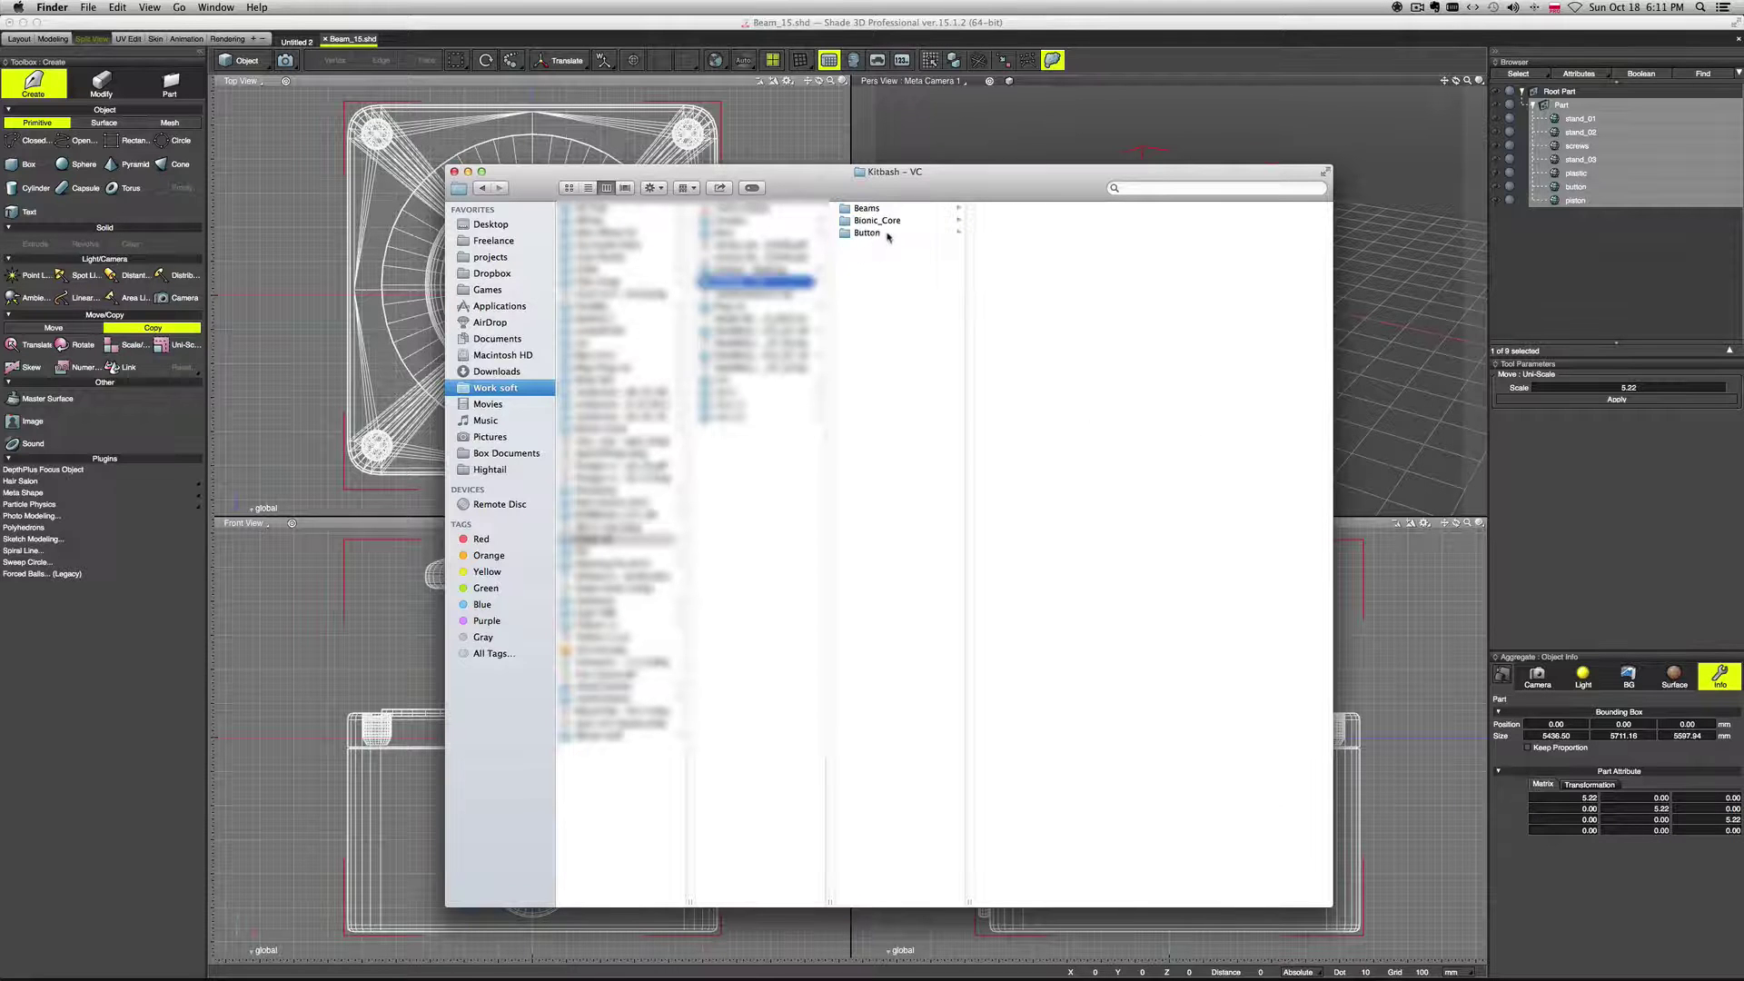
# Step: Rename the Beam_15.shd file in the Button folder as Button_2.shd and close the Finder window
pyautogui.click(886, 233)
pyautogui.click(1019, 222)
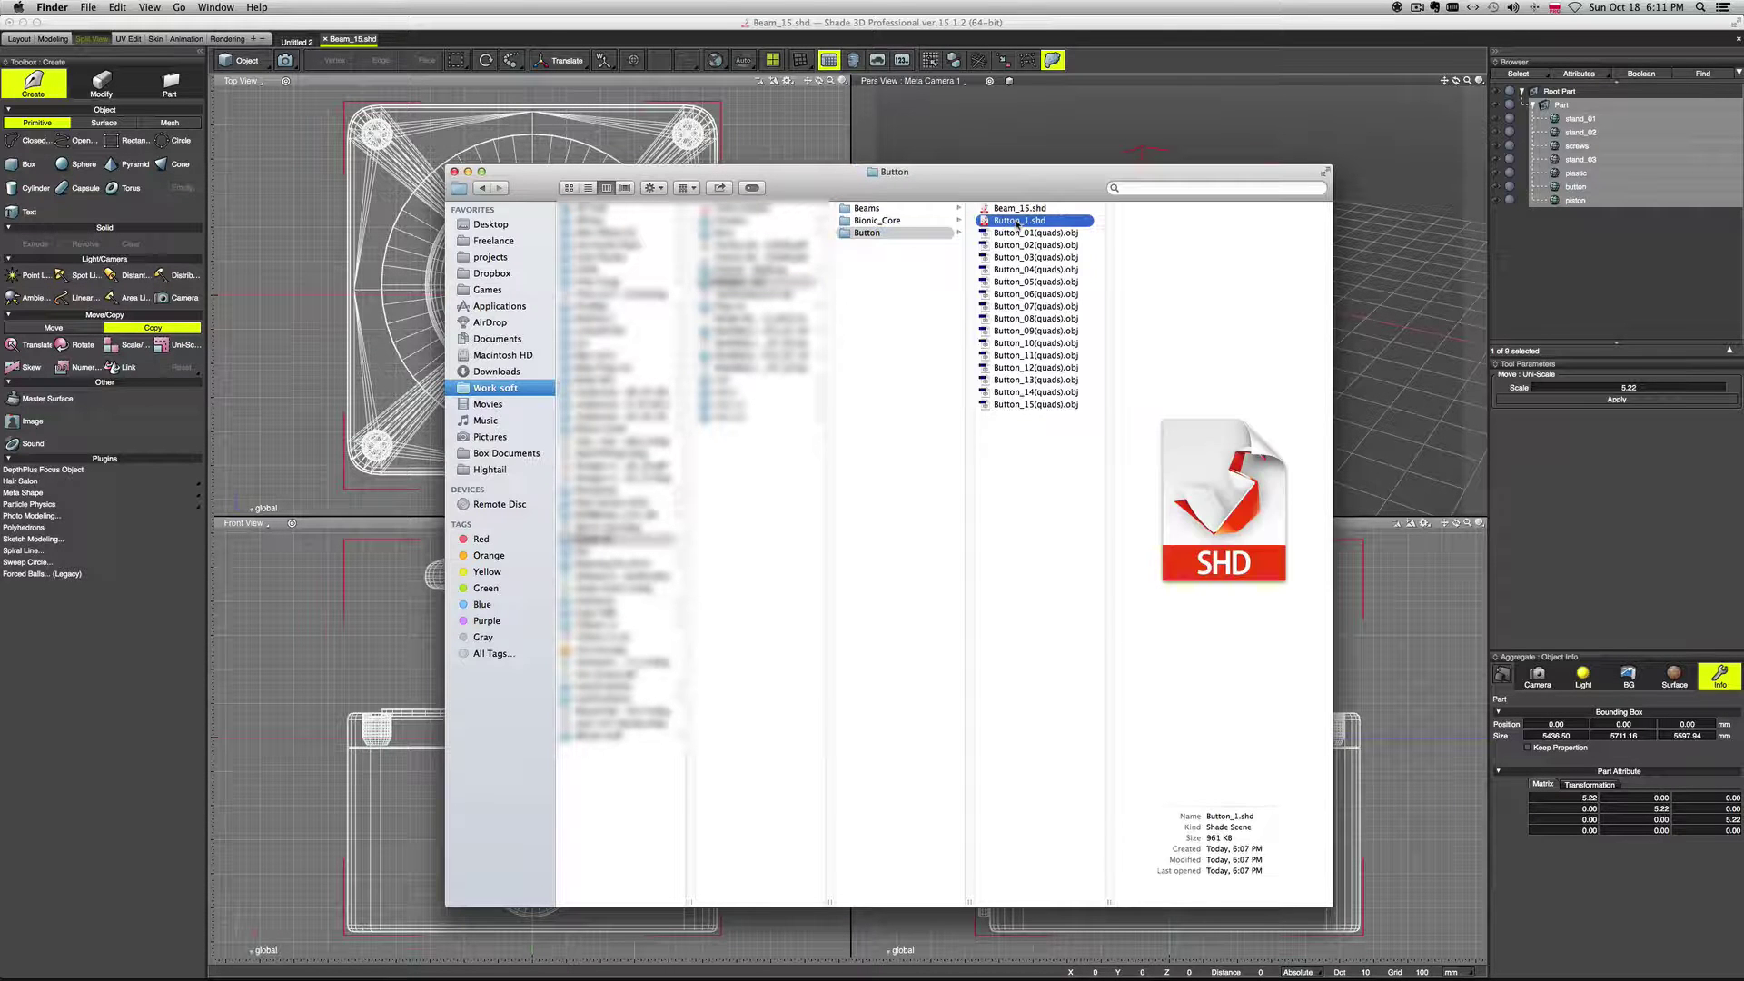
pyautogui.click(1016, 210)
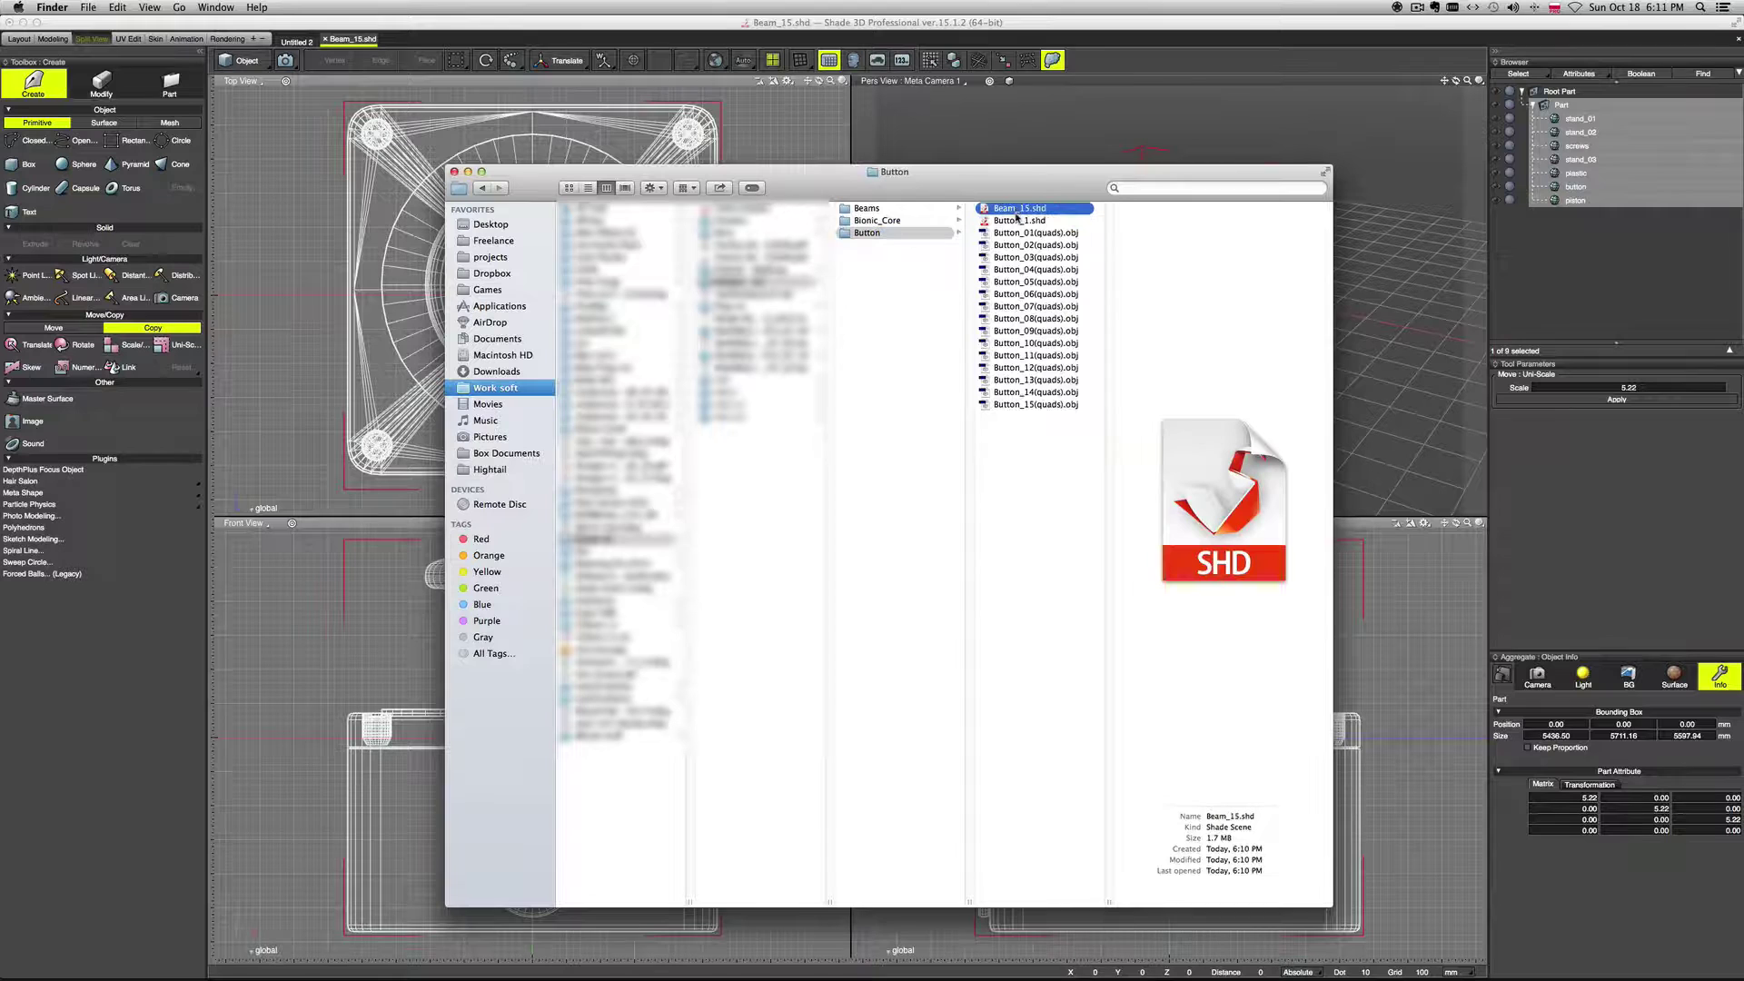
pyautogui.click(1016, 209)
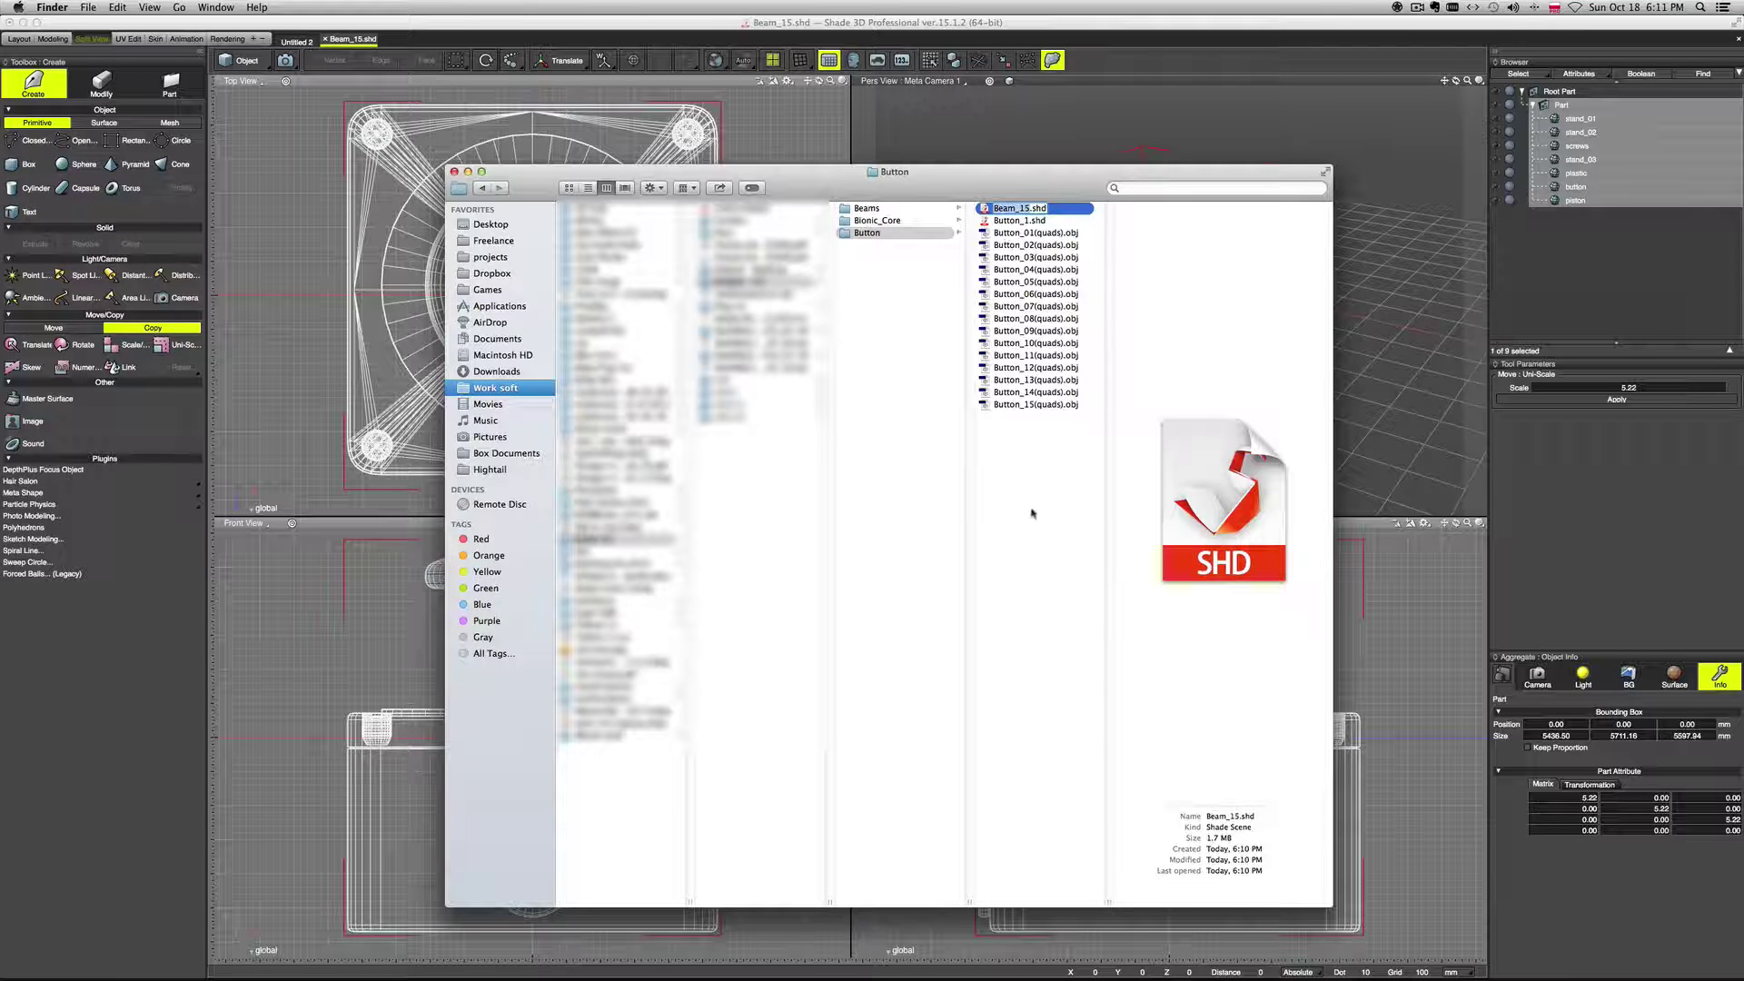
pyautogui.write('Button')
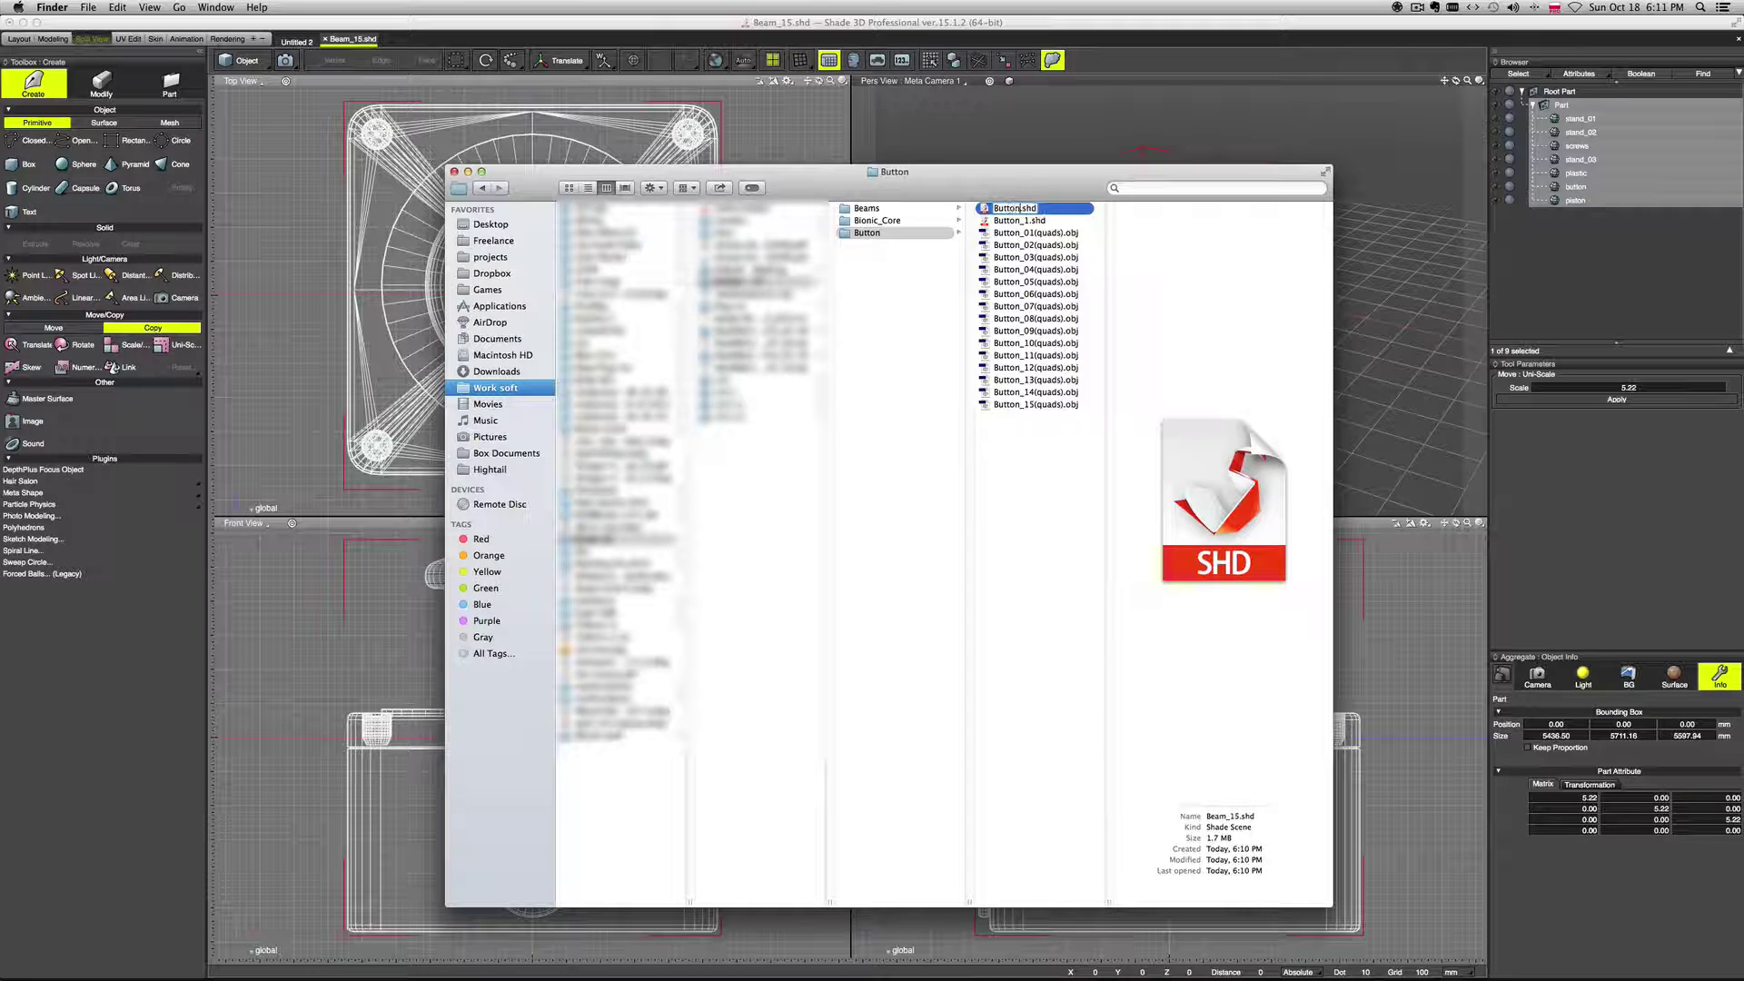
pyautogui.press('Return')
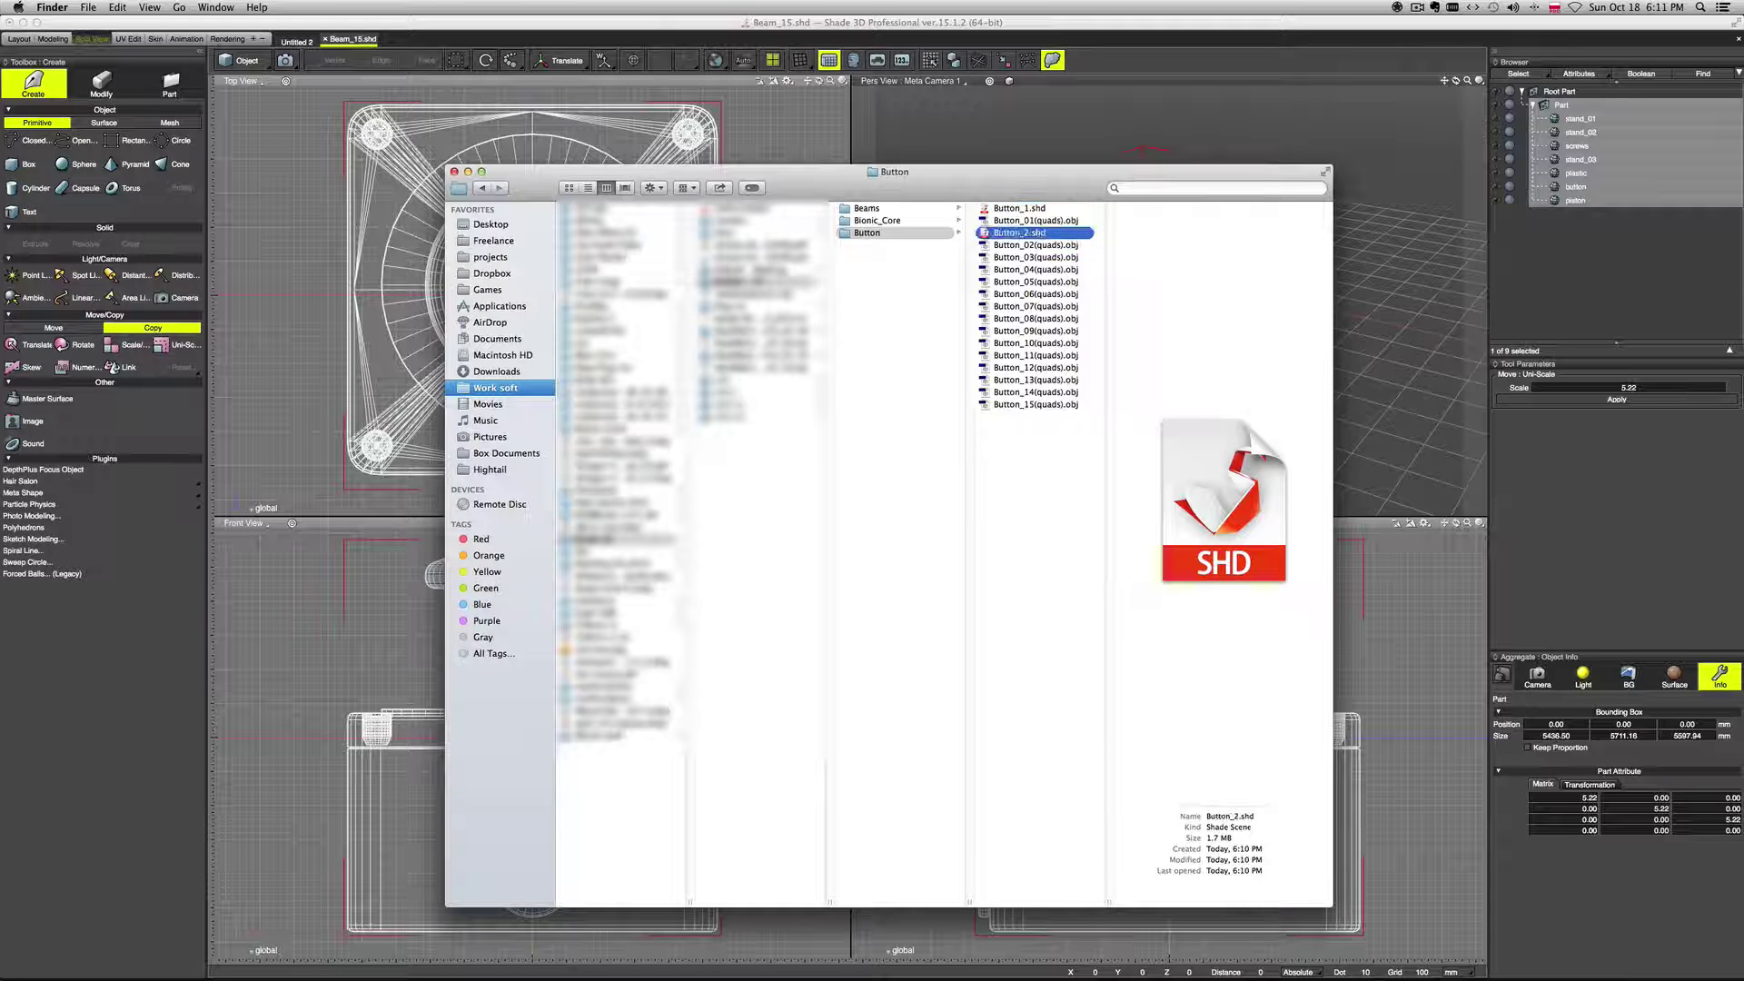
pyautogui.click(454, 172)
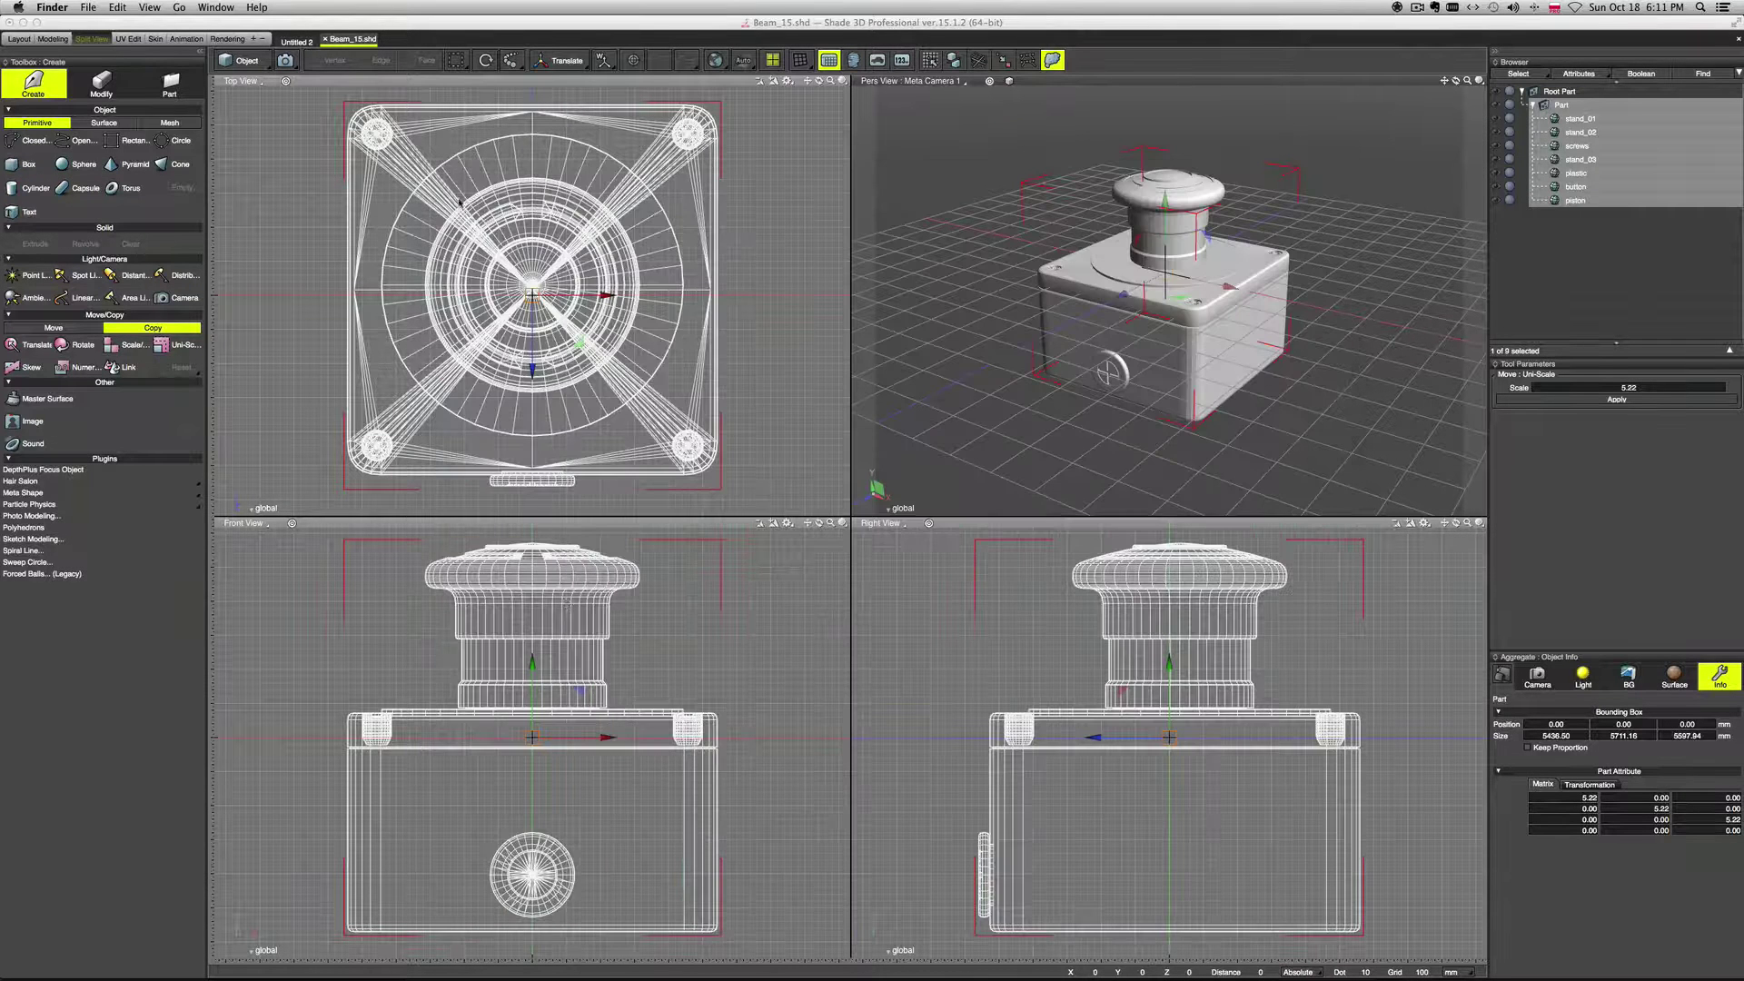
# Step: Return to Shade 3D, redraw the Kitbash - VC catalog in ShadeExplorer, look through its models, and open the Button subfolder
pyautogui.click(713, 597)
pyautogui.scroll(-10, 496, 660)
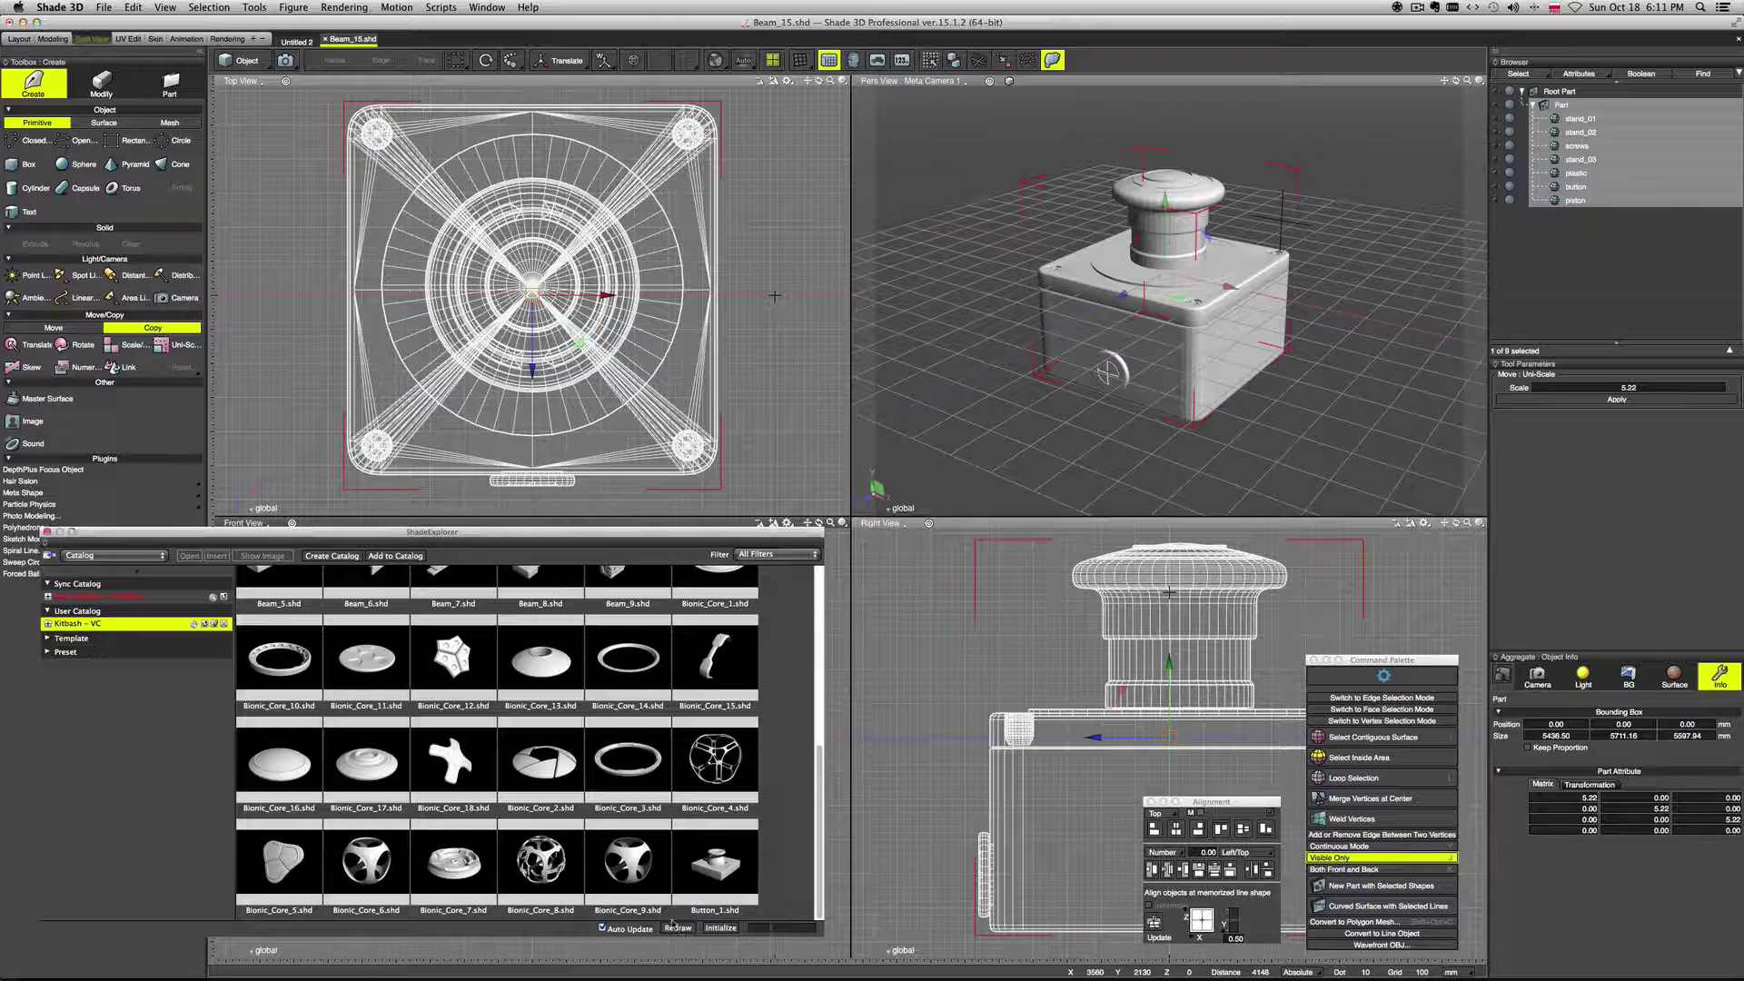
pyautogui.click(675, 927)
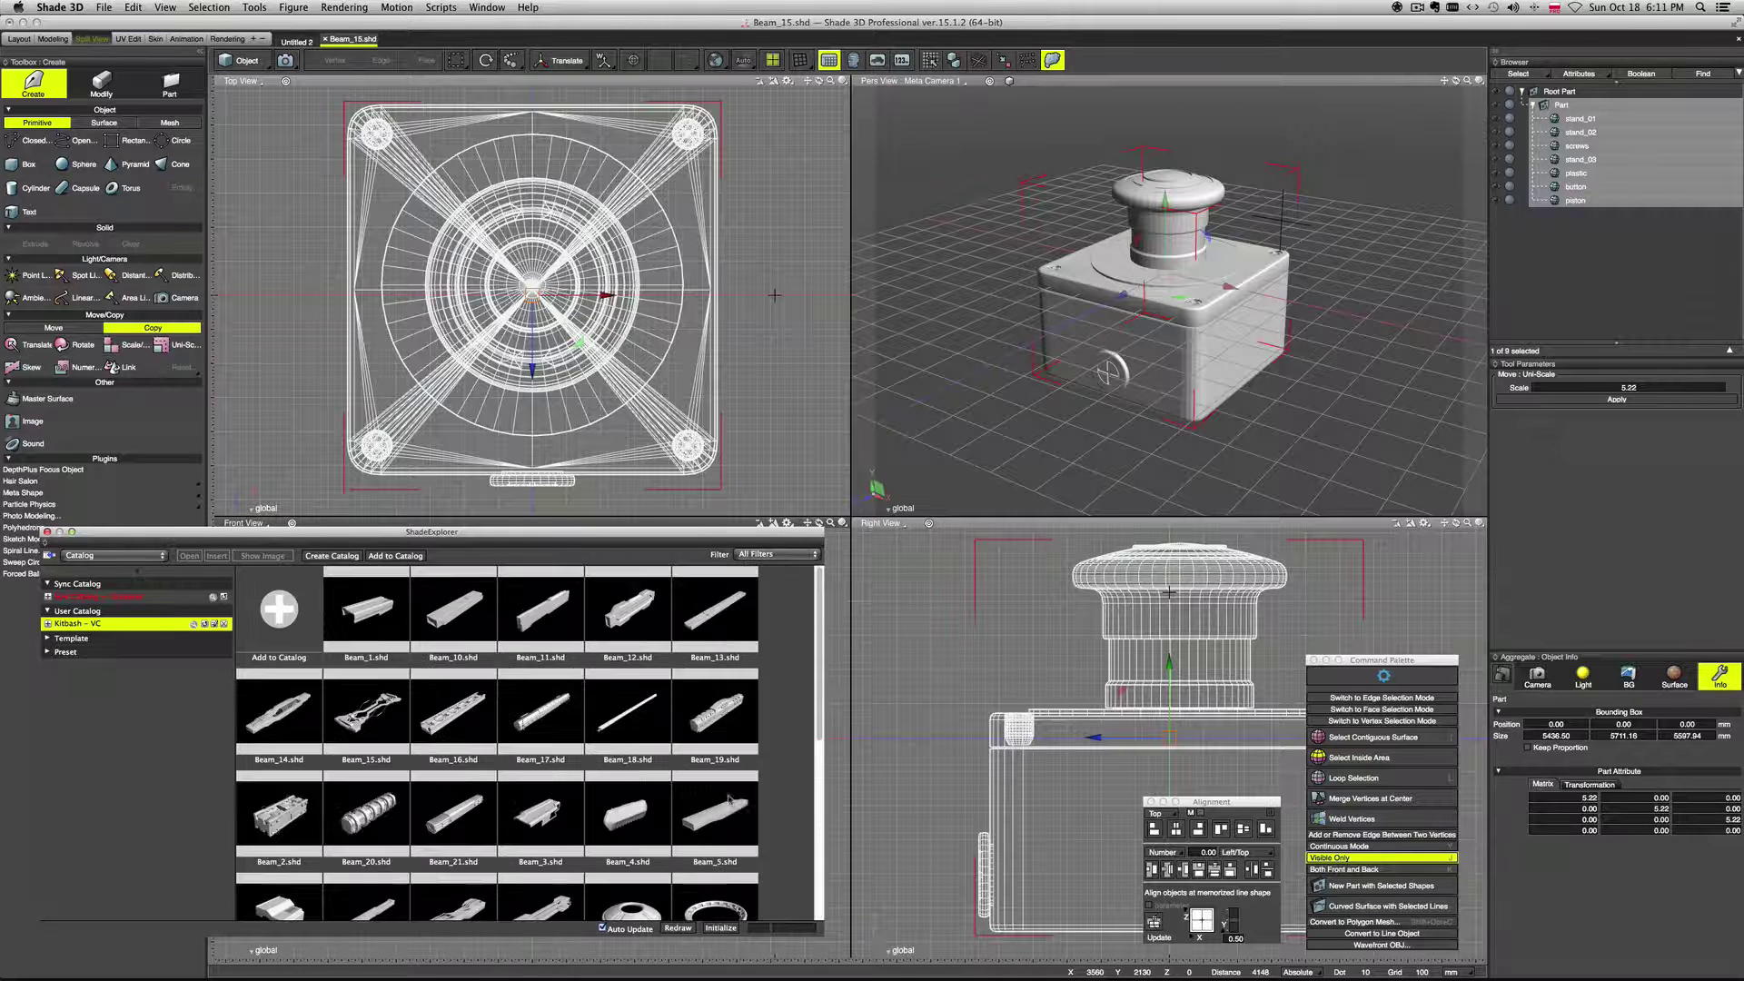
pyautogui.scroll(-6, 612, 728)
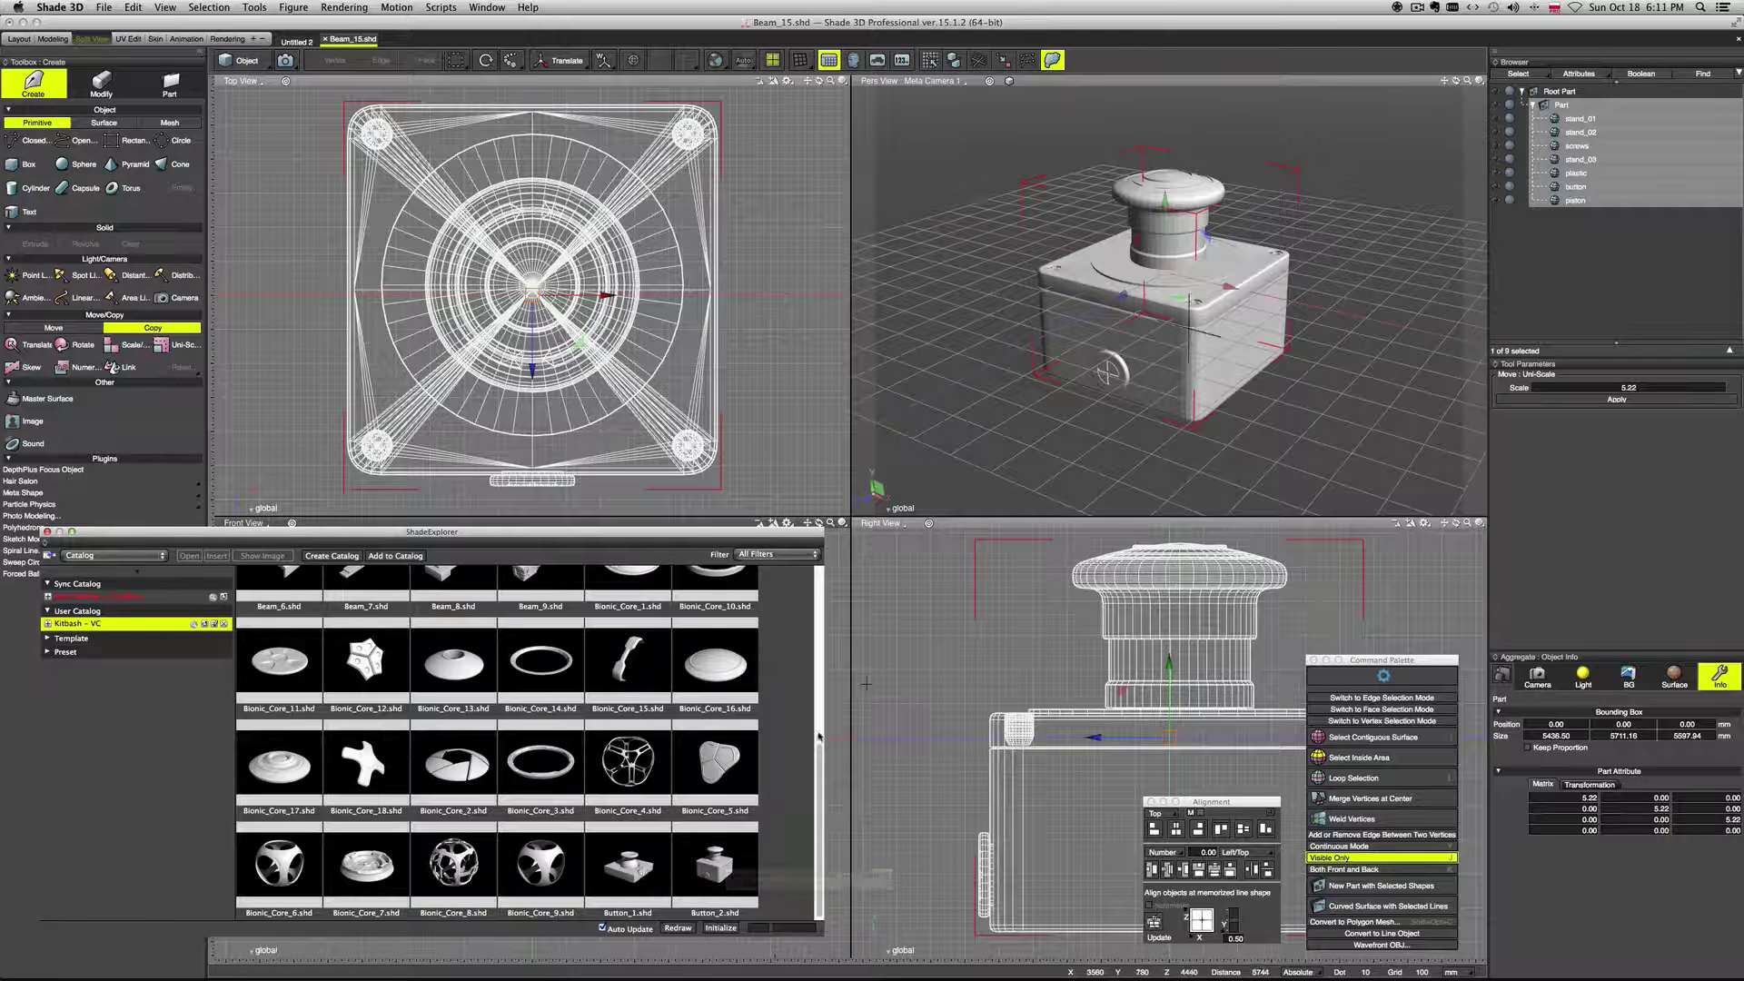
pyautogui.click(47, 624)
pyautogui.click(107, 665)
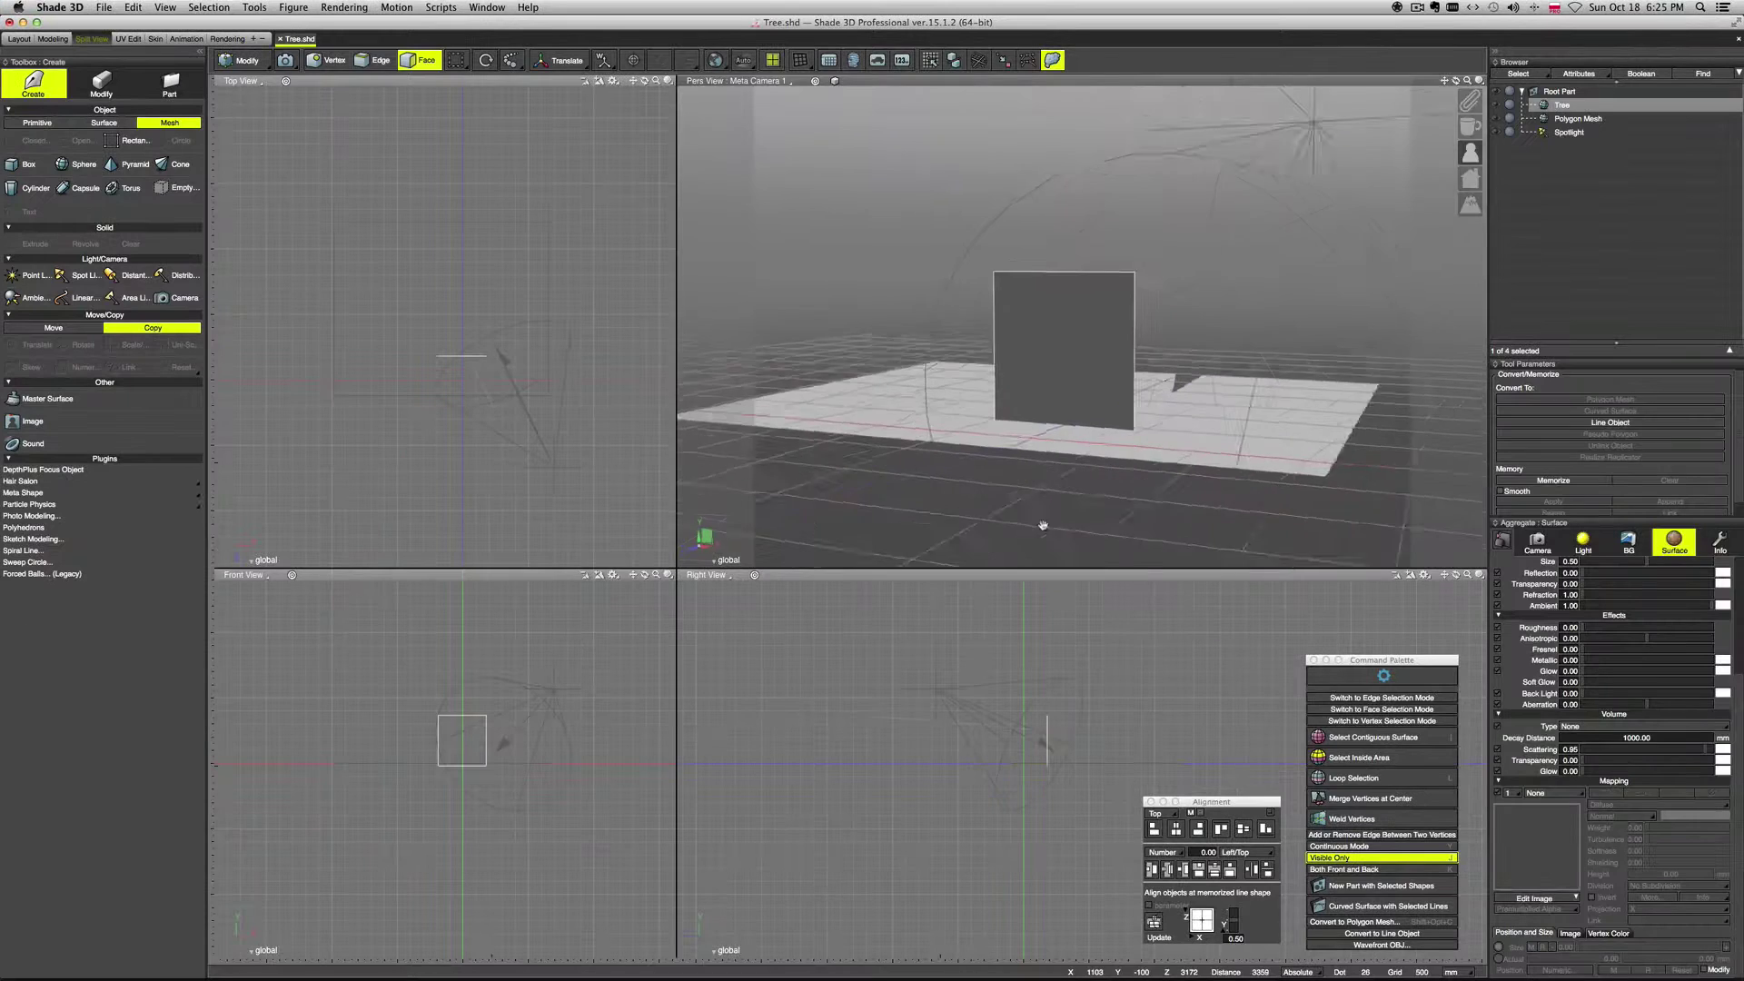
# Step: Select the spotlight in the Tree.shd scene and render the scene to examine the lighting on the upright plane
pyautogui.moveTo(1230, 263); pyautogui.dragTo(1225, 300, button='middle')
pyautogui.click(1568, 132)
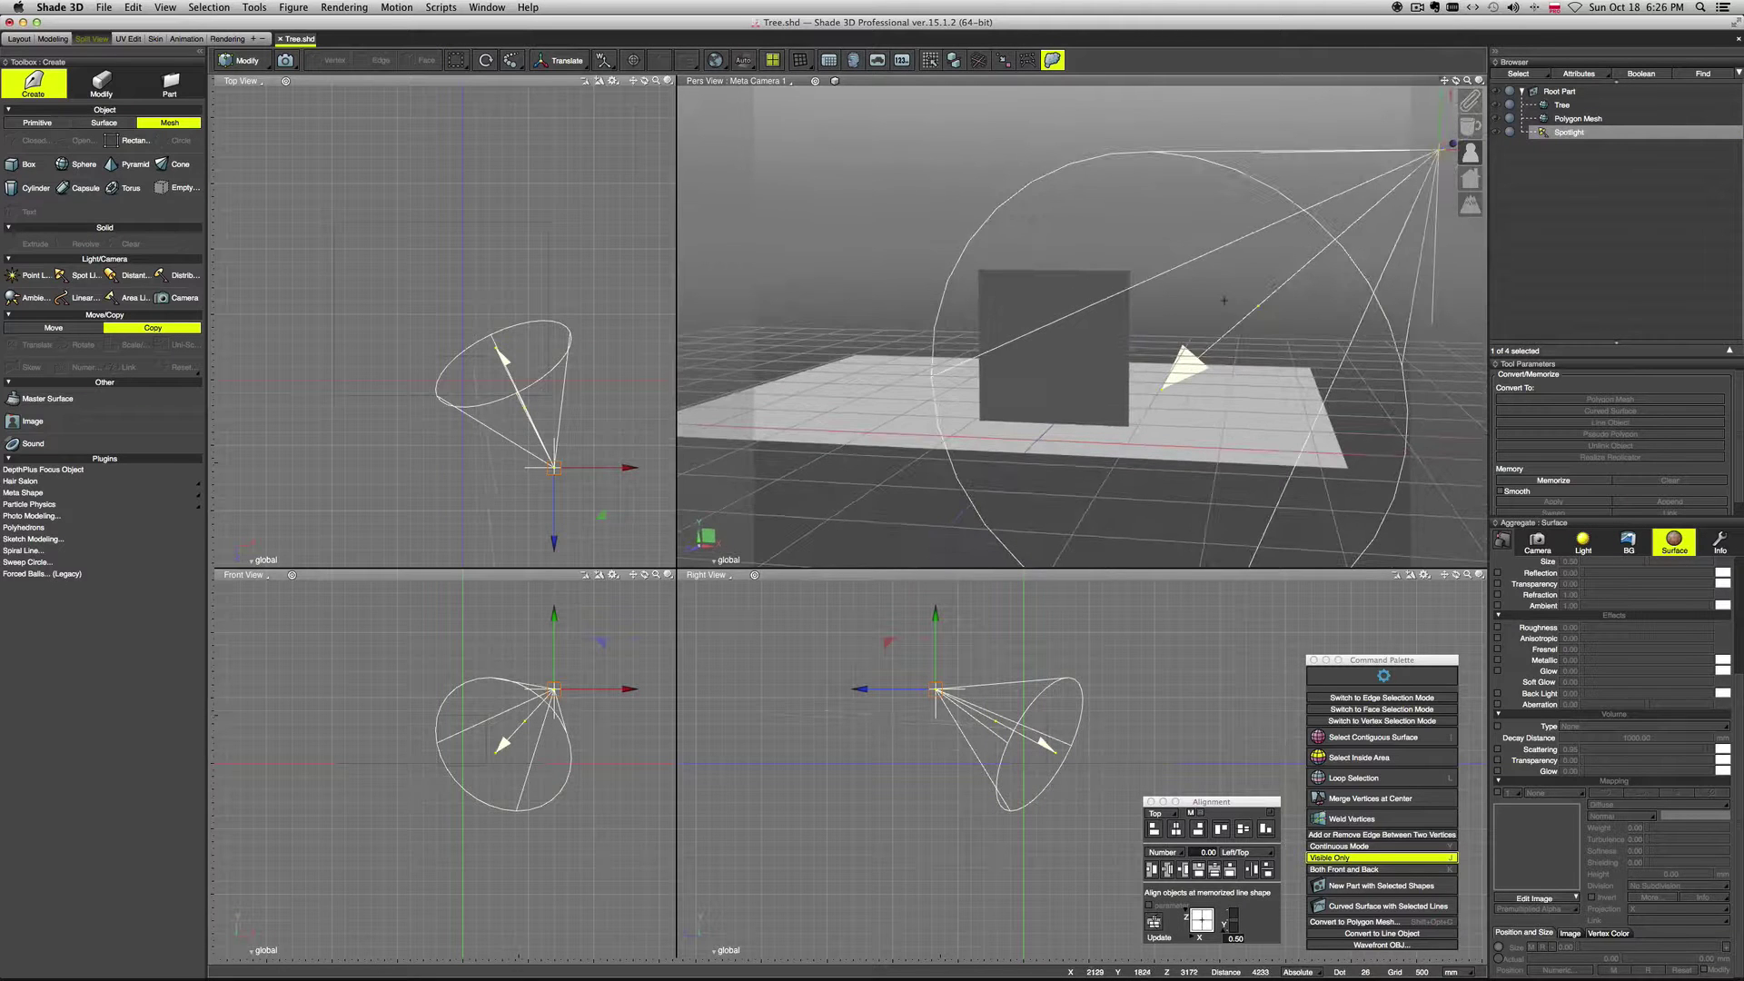
pyautogui.press('super+r')
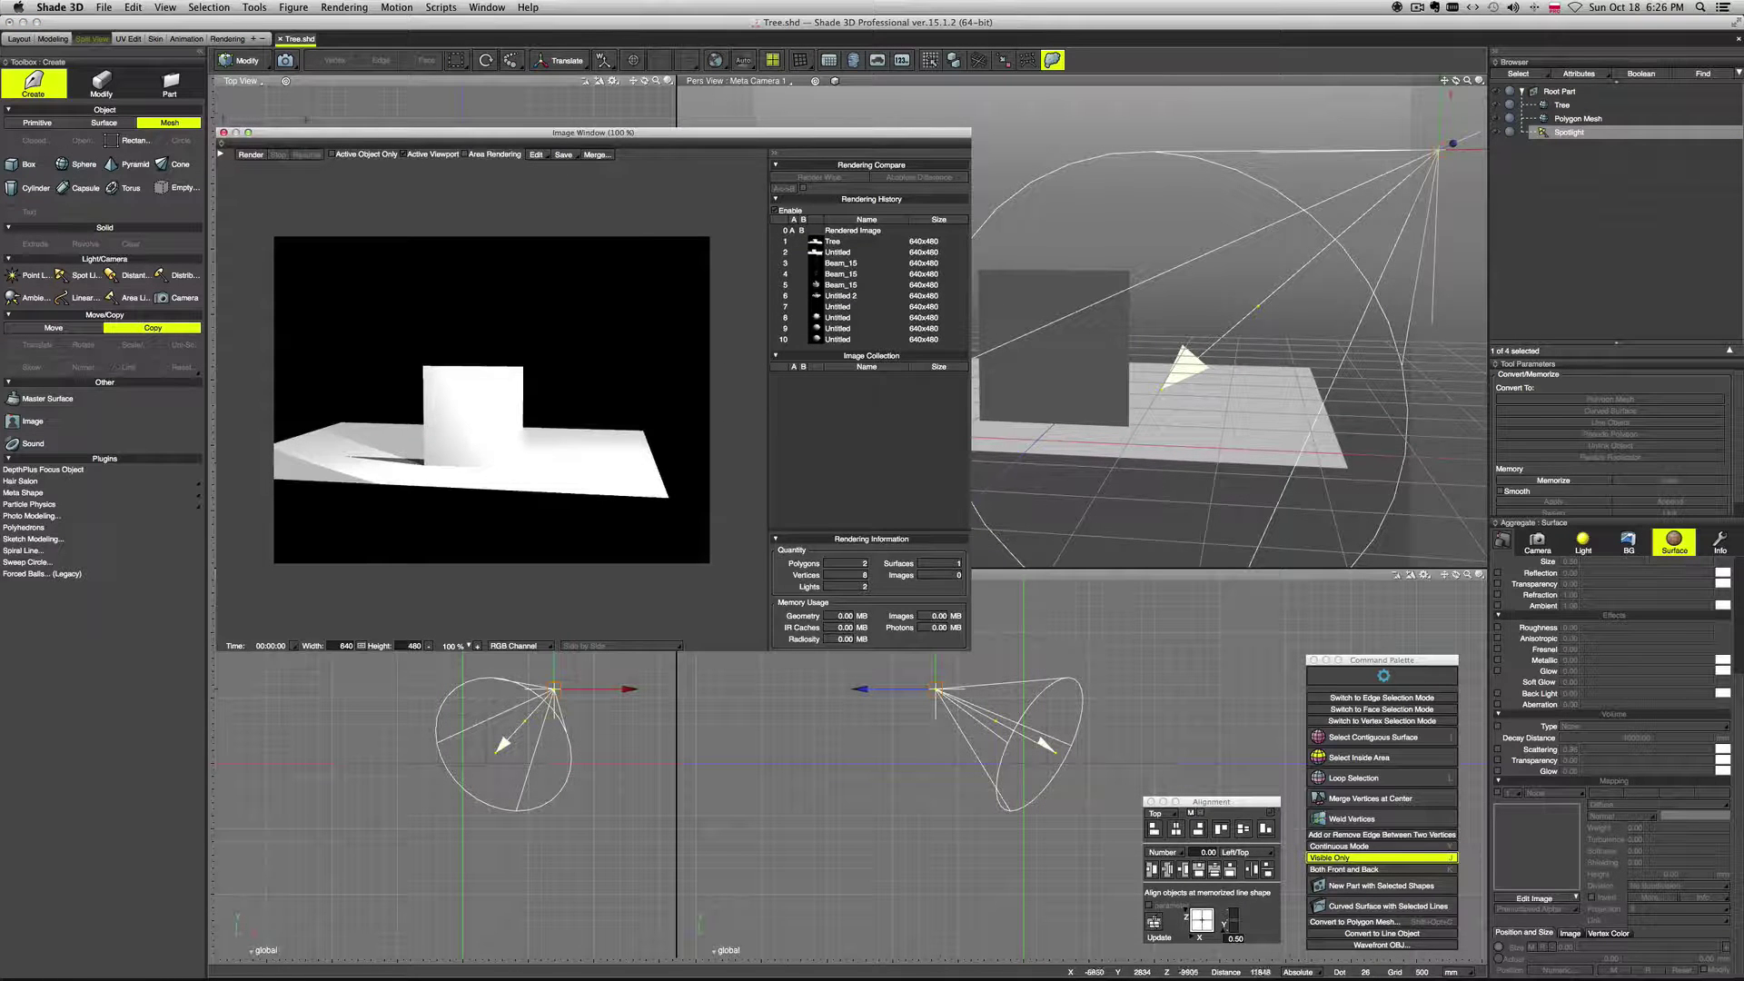
pyautogui.click(222, 133)
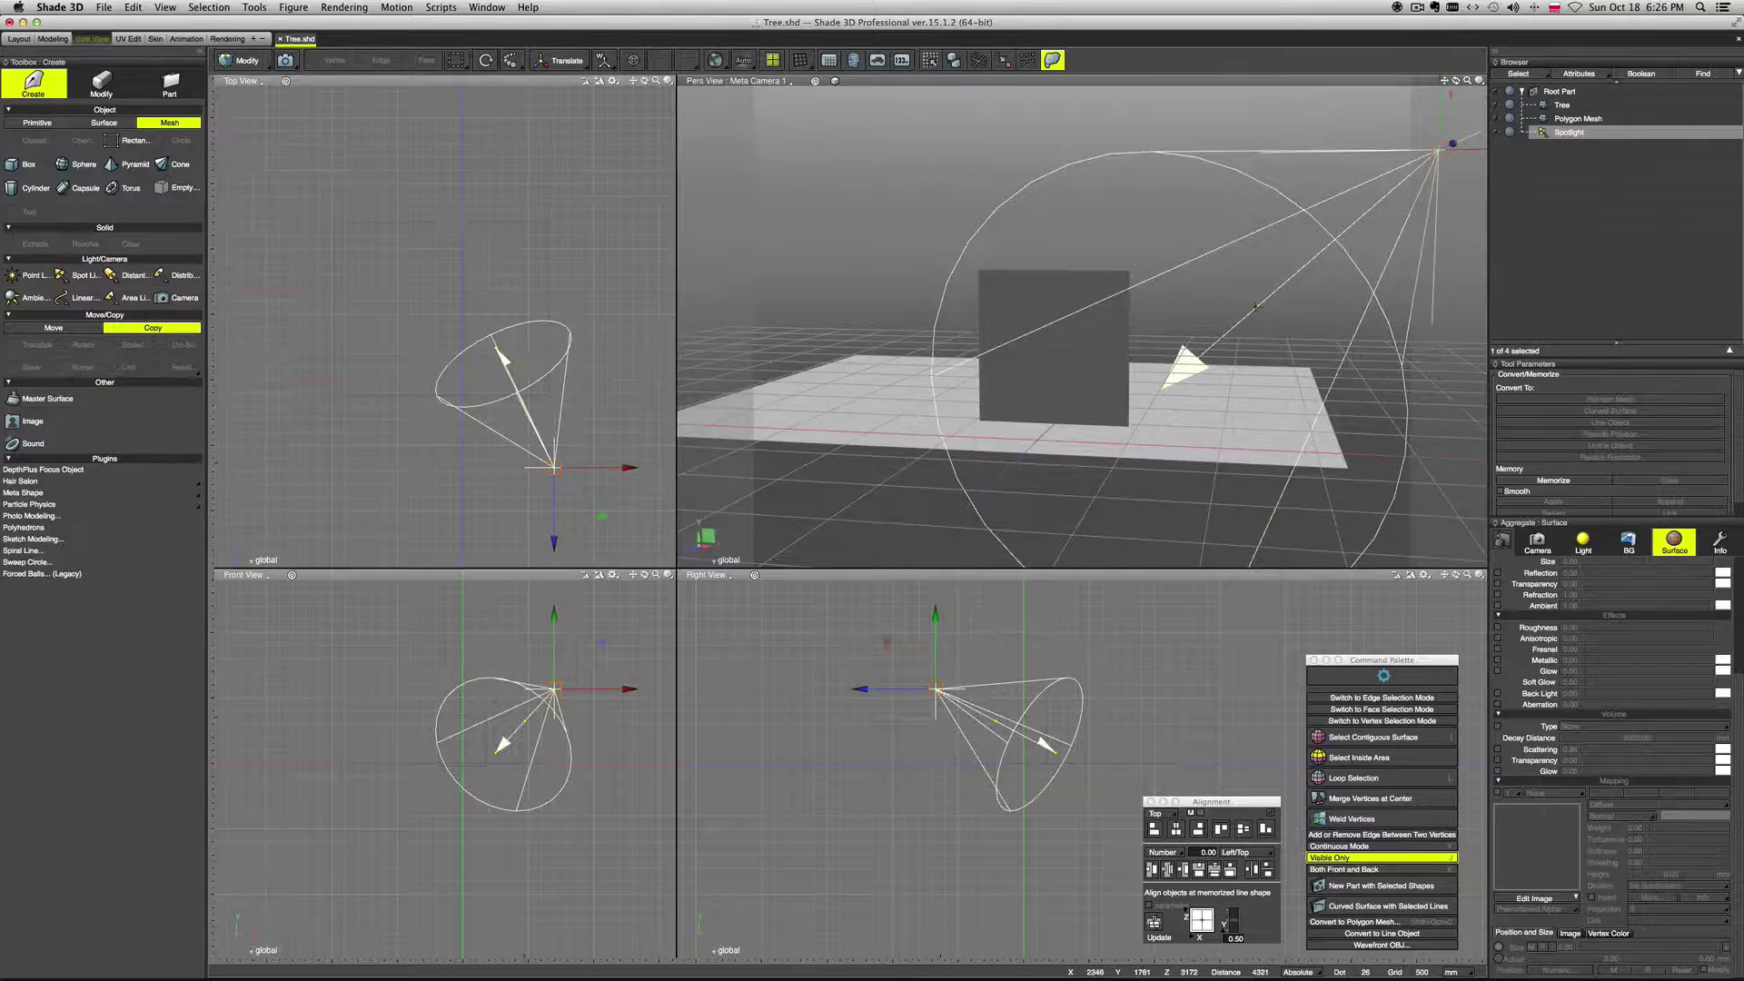
pyautogui.moveTo(1256, 307); pyautogui.dragTo(1435, 519, button='middle')
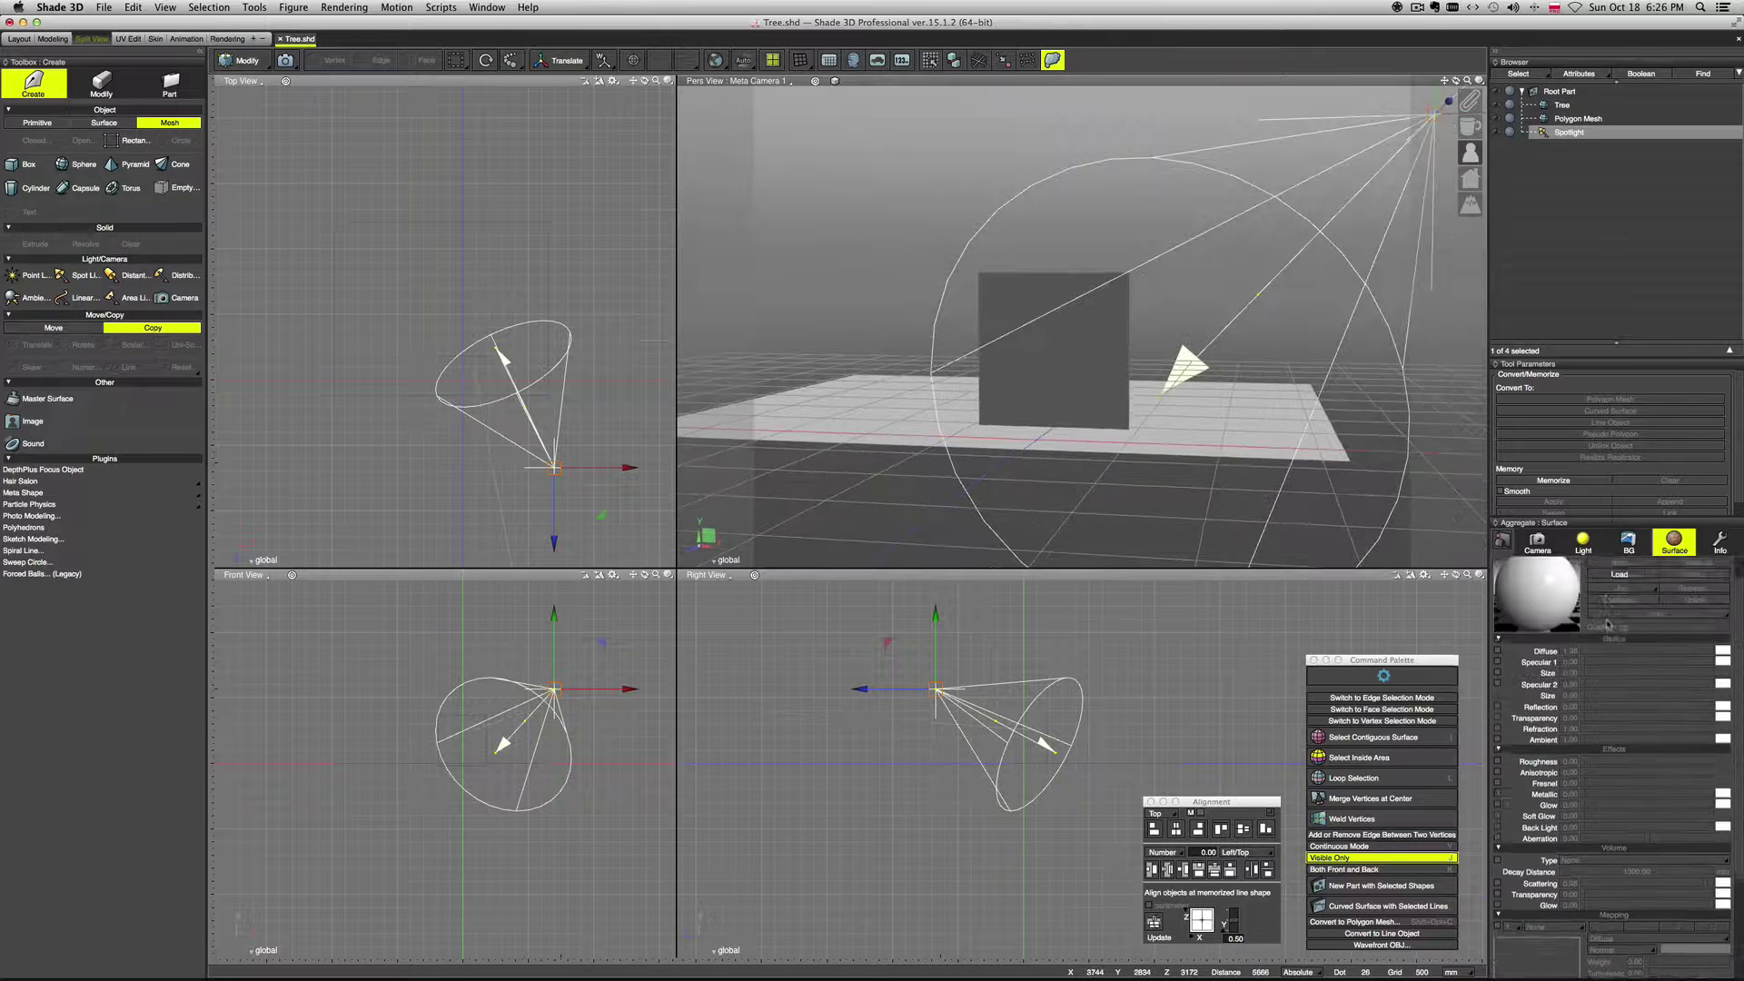
# Step: Select the upright Tree plane and load the tree billboard image into its diffuse surface mapping
pyautogui.click(1574, 132)
pyautogui.click(1569, 106)
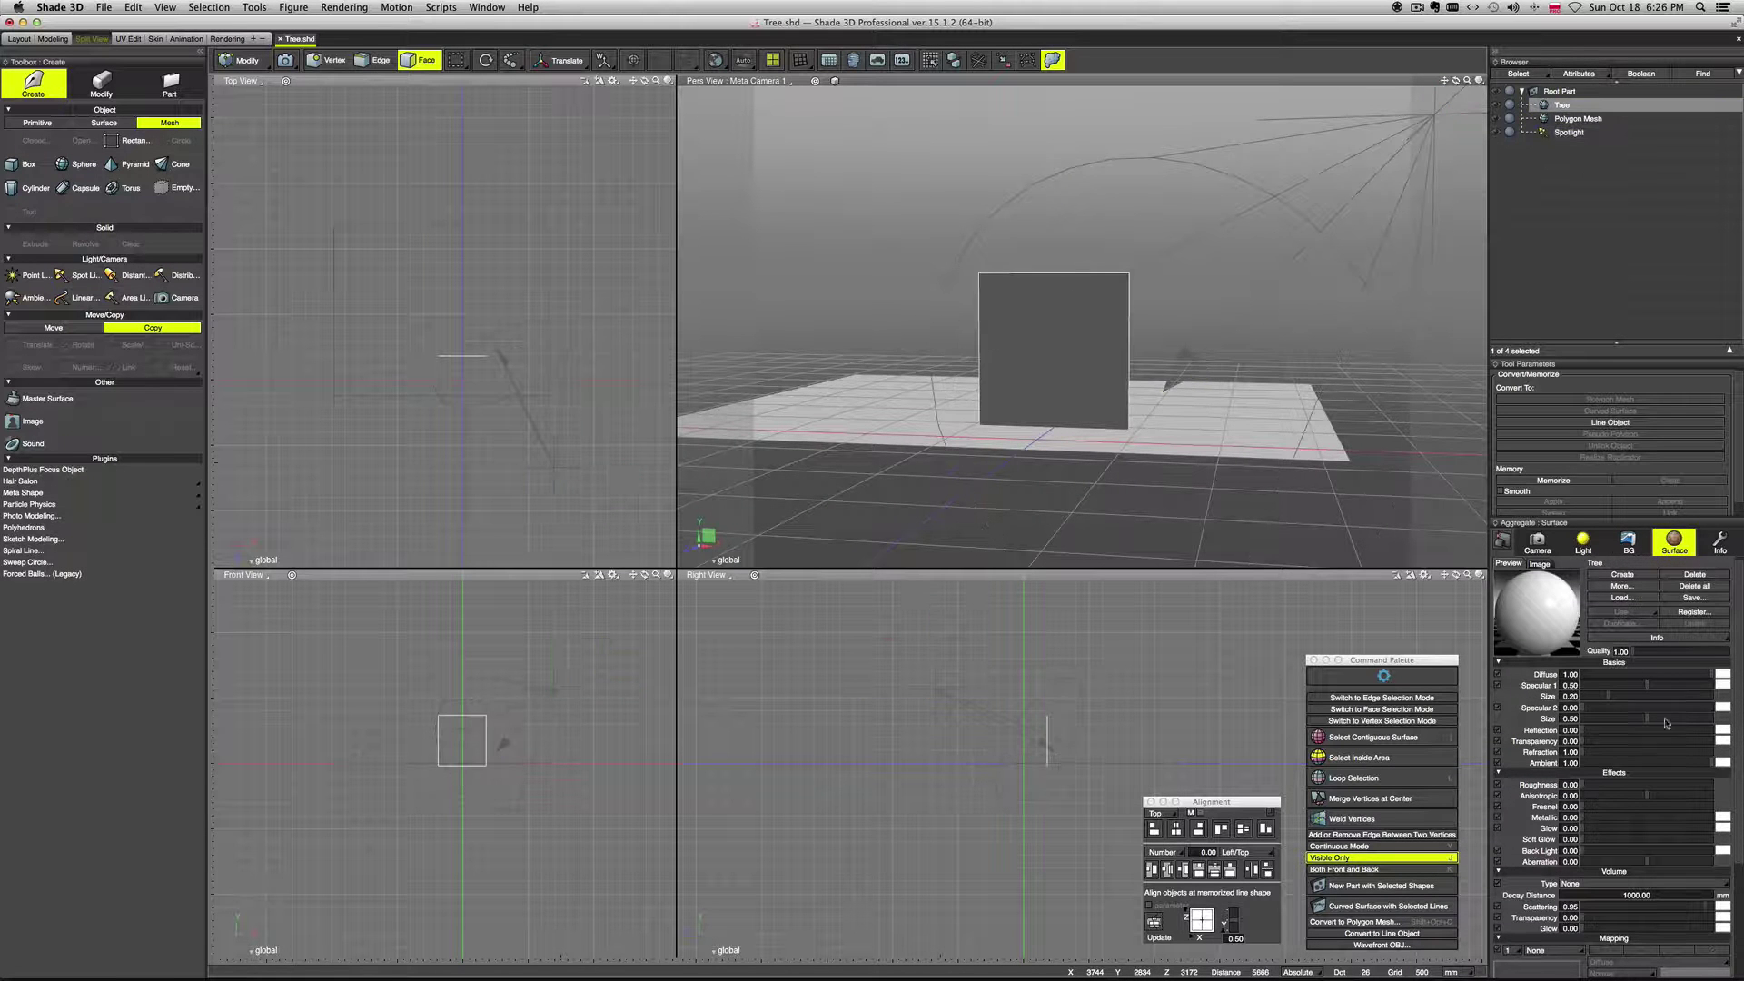
pyautogui.scroll(-5, 1661, 779)
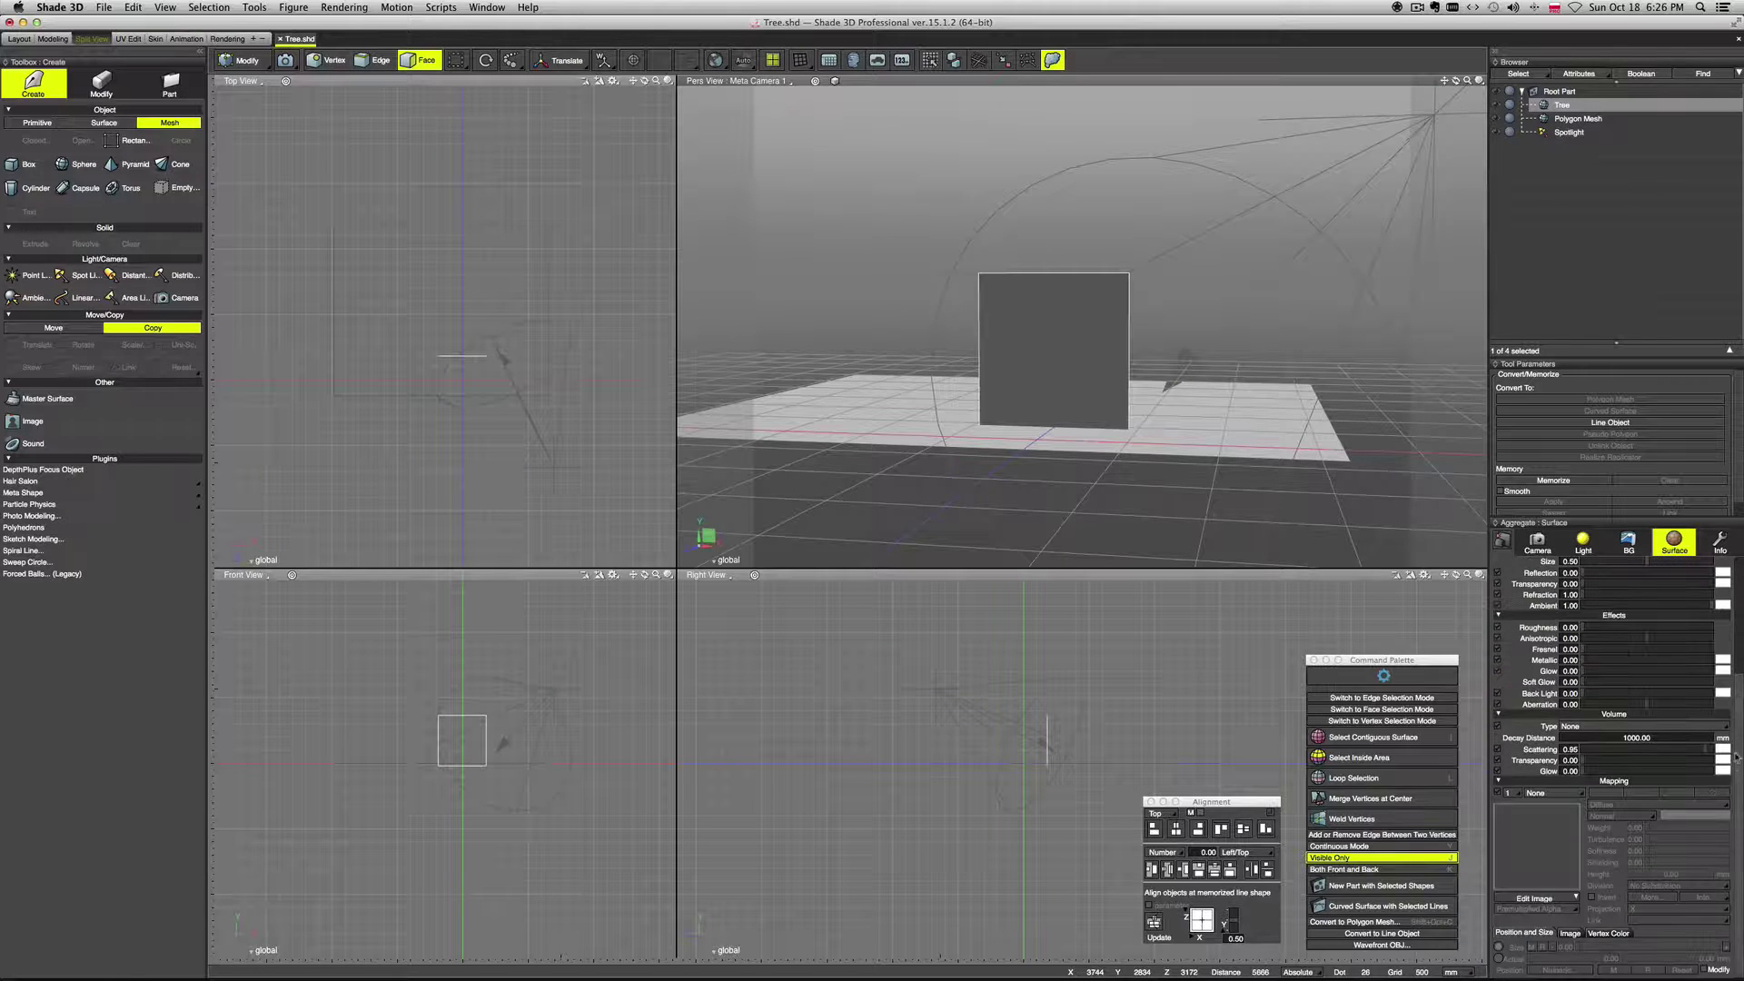
pyautogui.click(1532, 901)
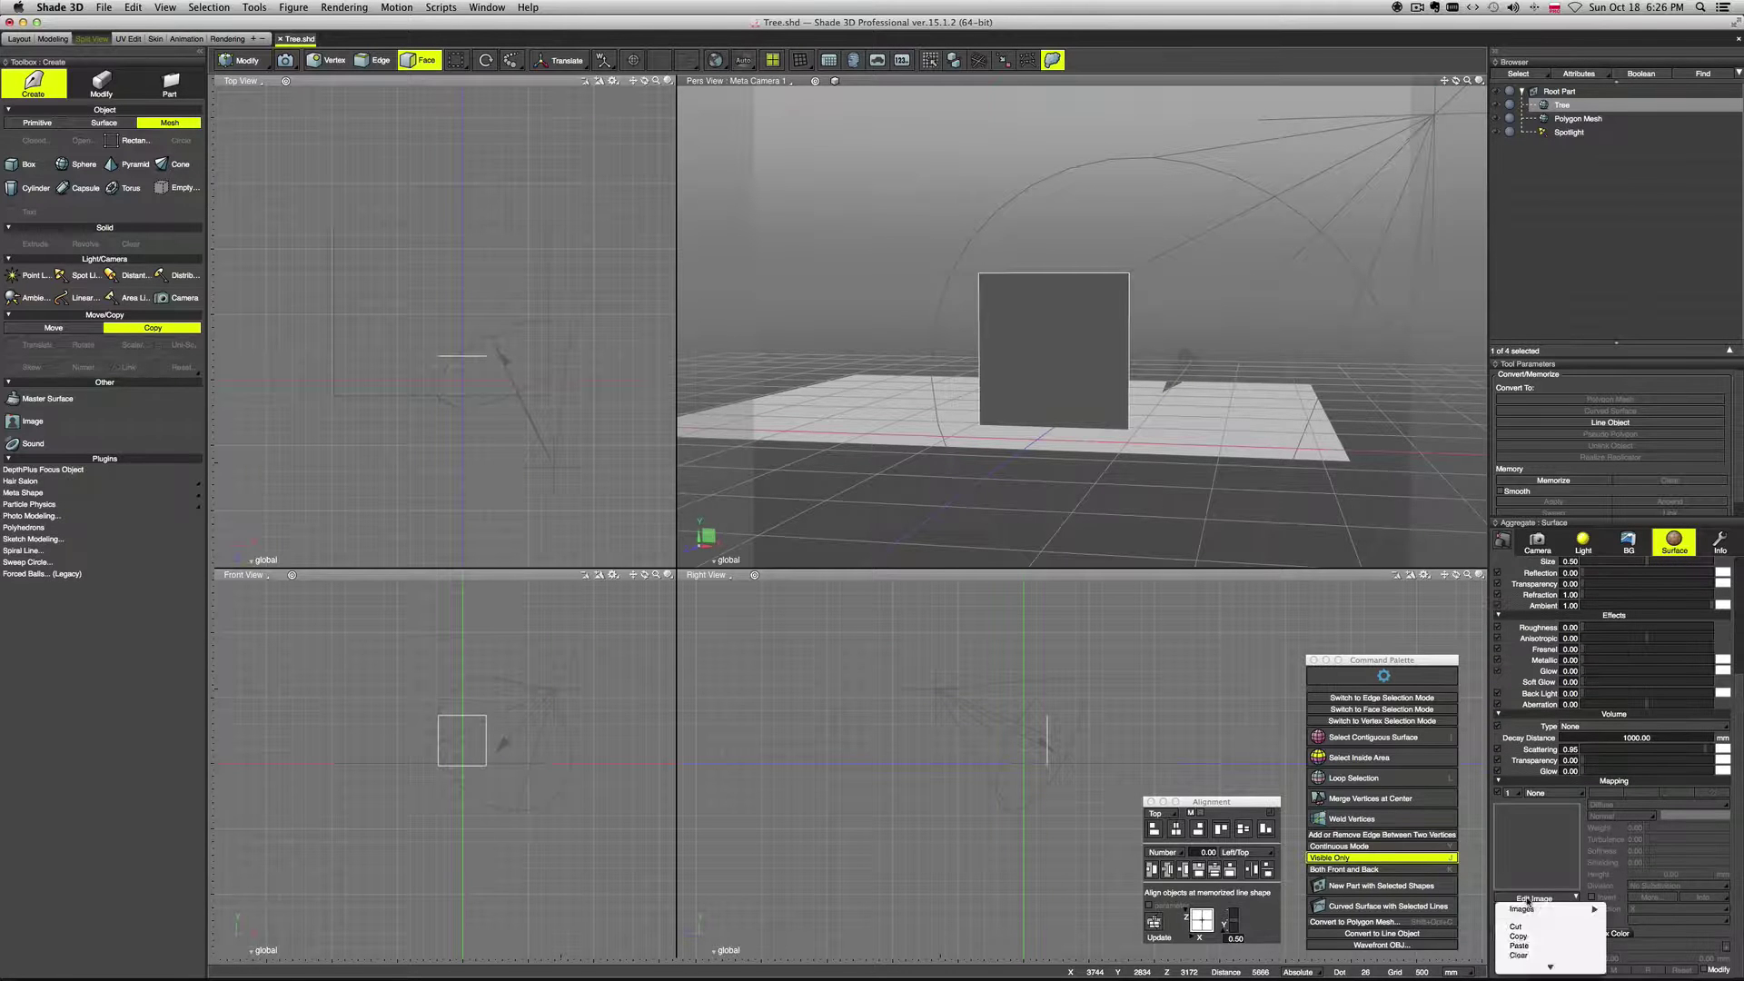
pyautogui.click(1533, 899)
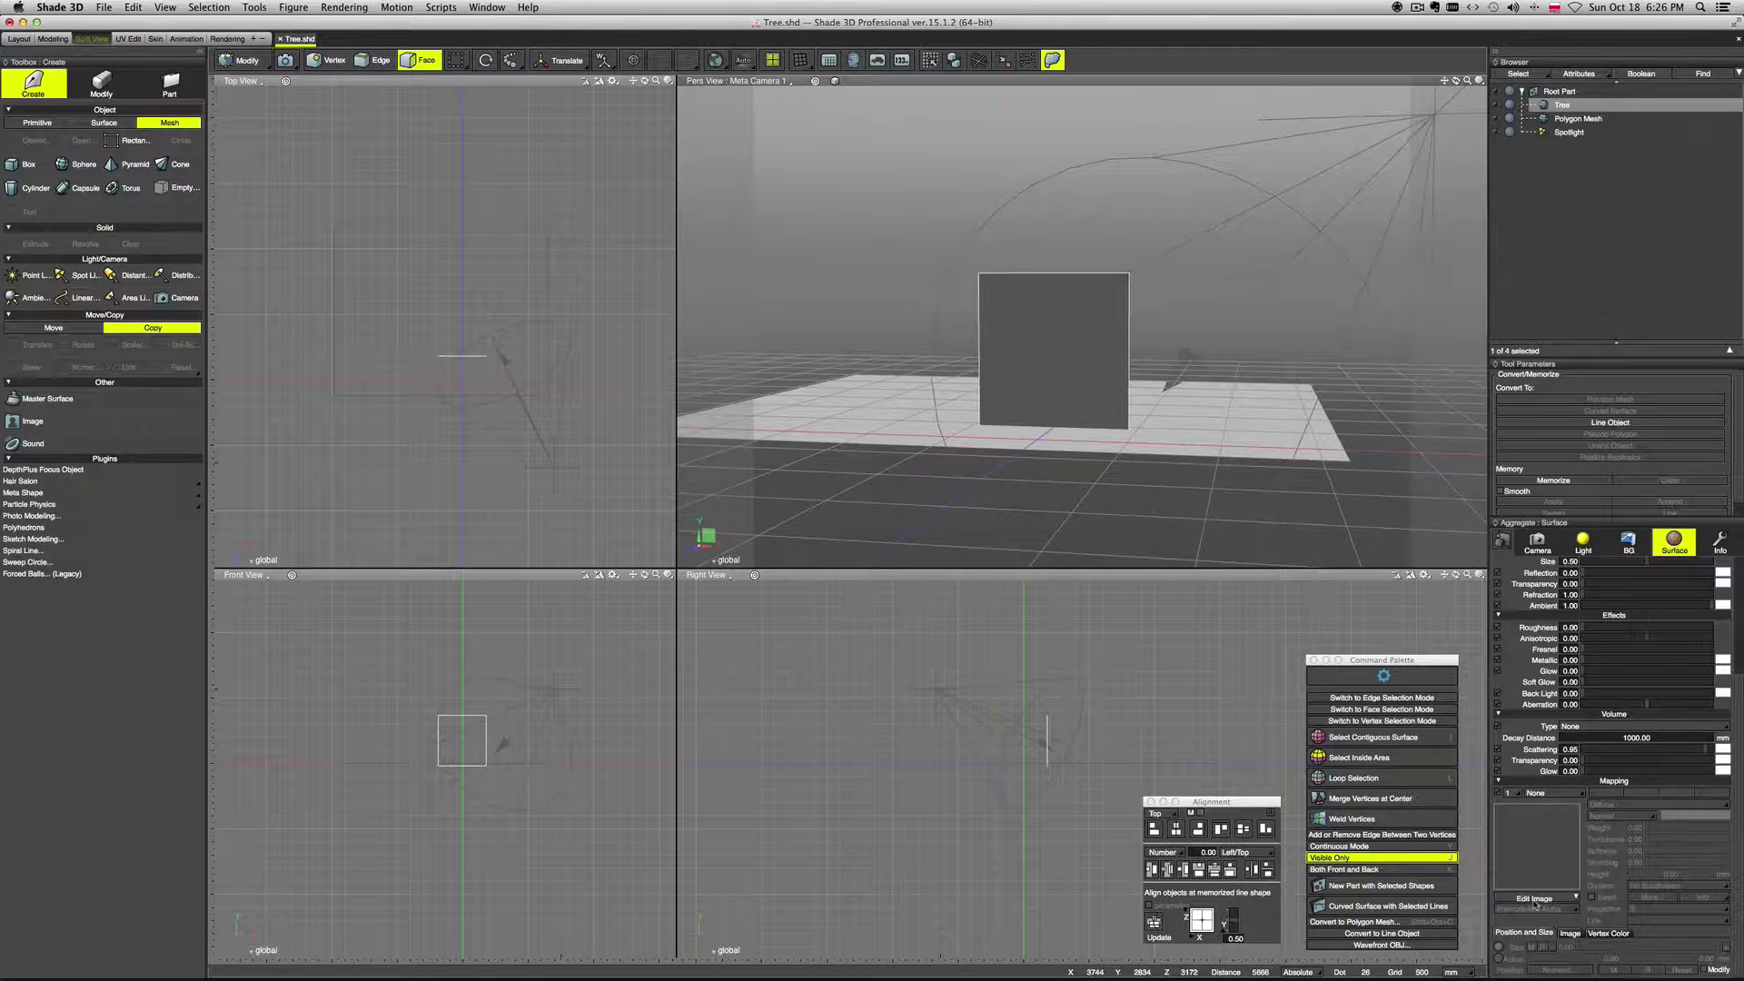
pyautogui.doubleClick(687, 190)
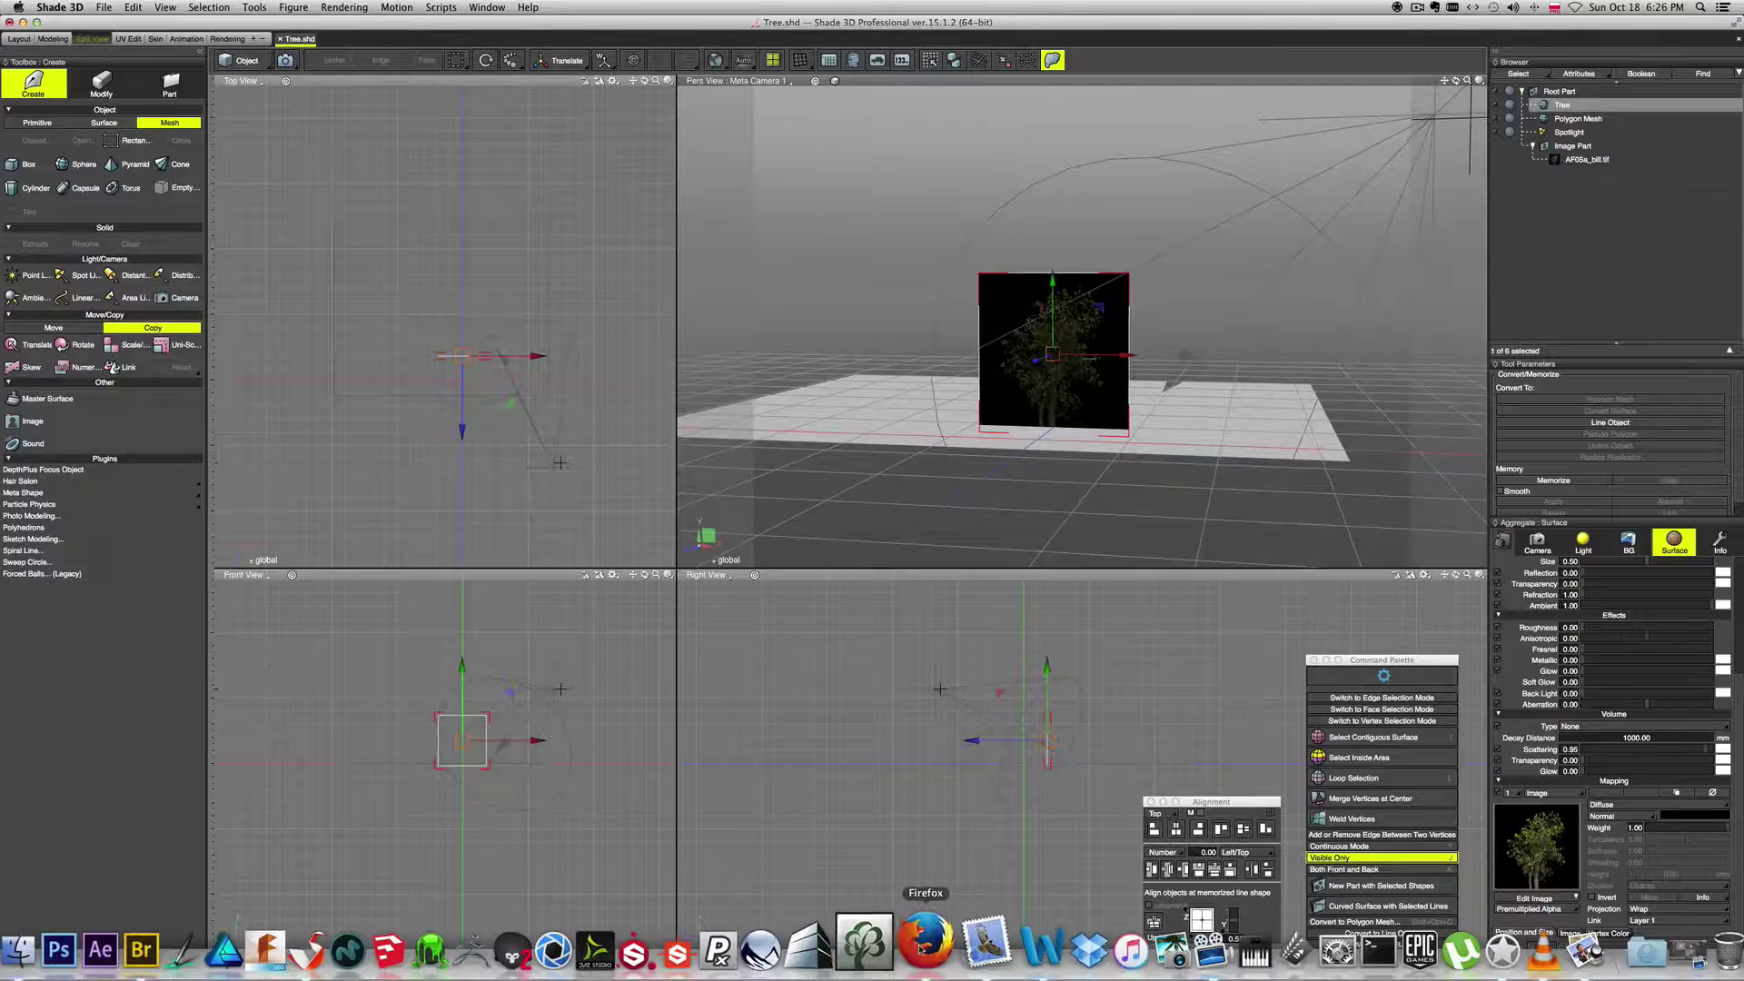
# Step: Switch to Firefox and look through the free 3D and 2D plant samples on the Xfrog shop page
pyautogui.click(926, 944)
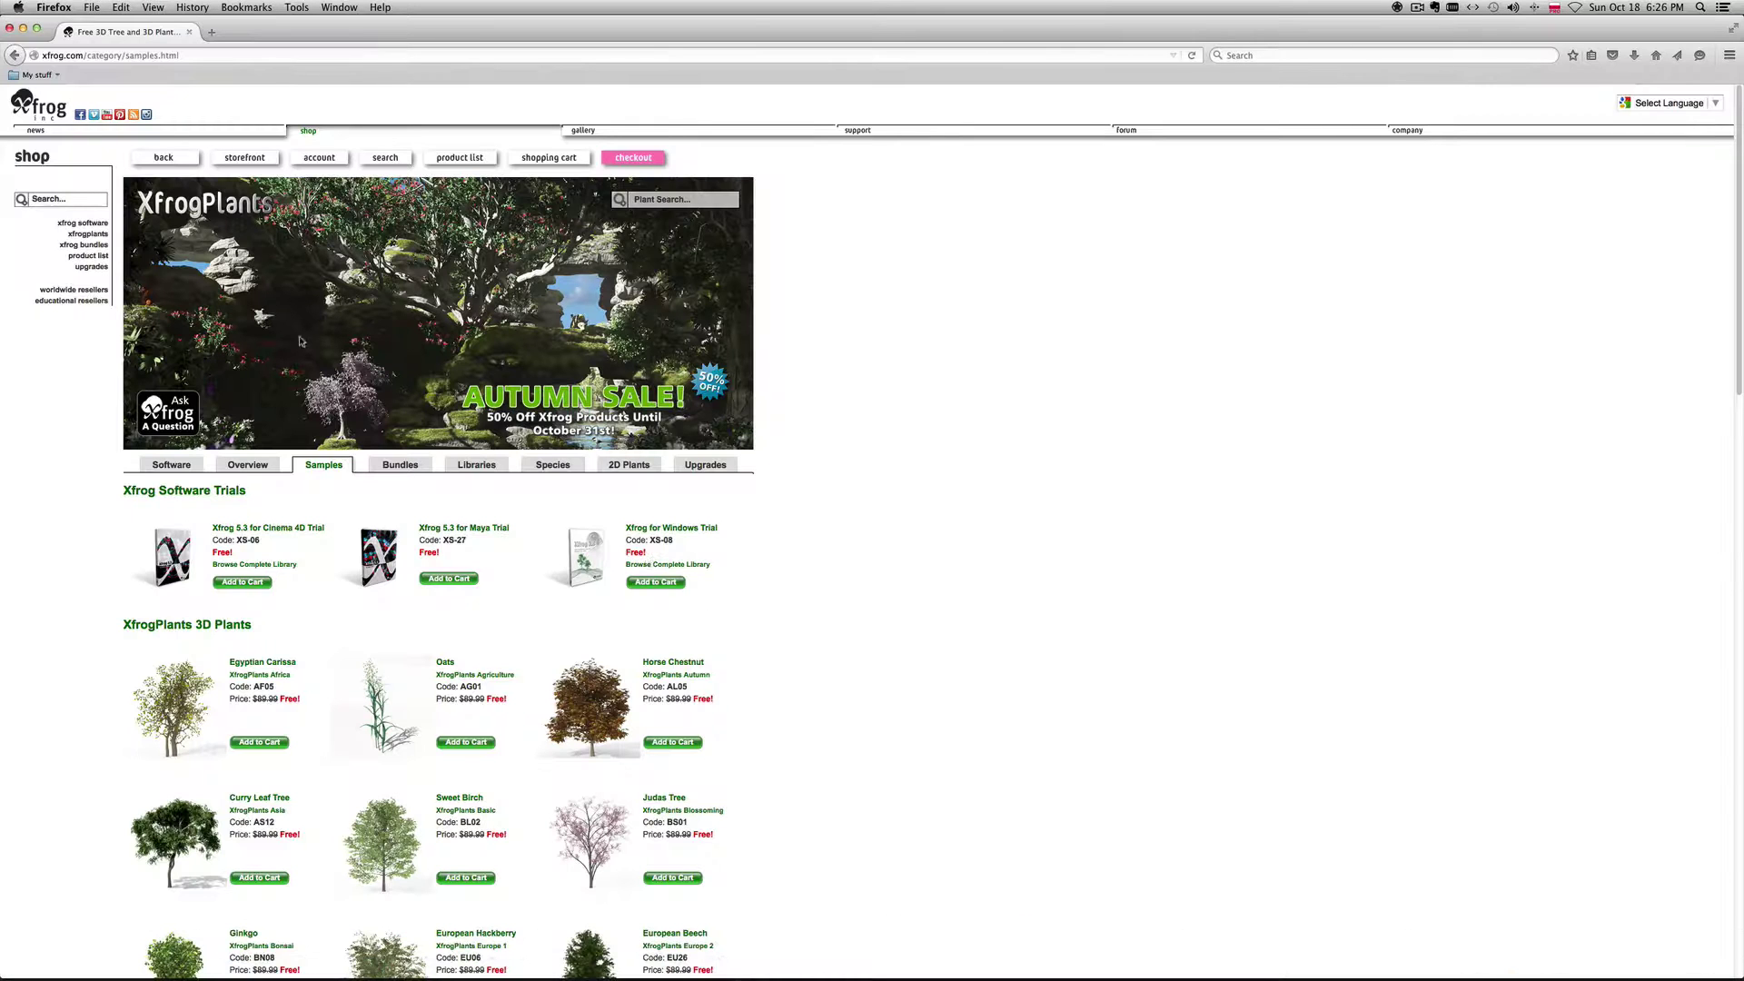
pyautogui.scroll(-2, 679, 502)
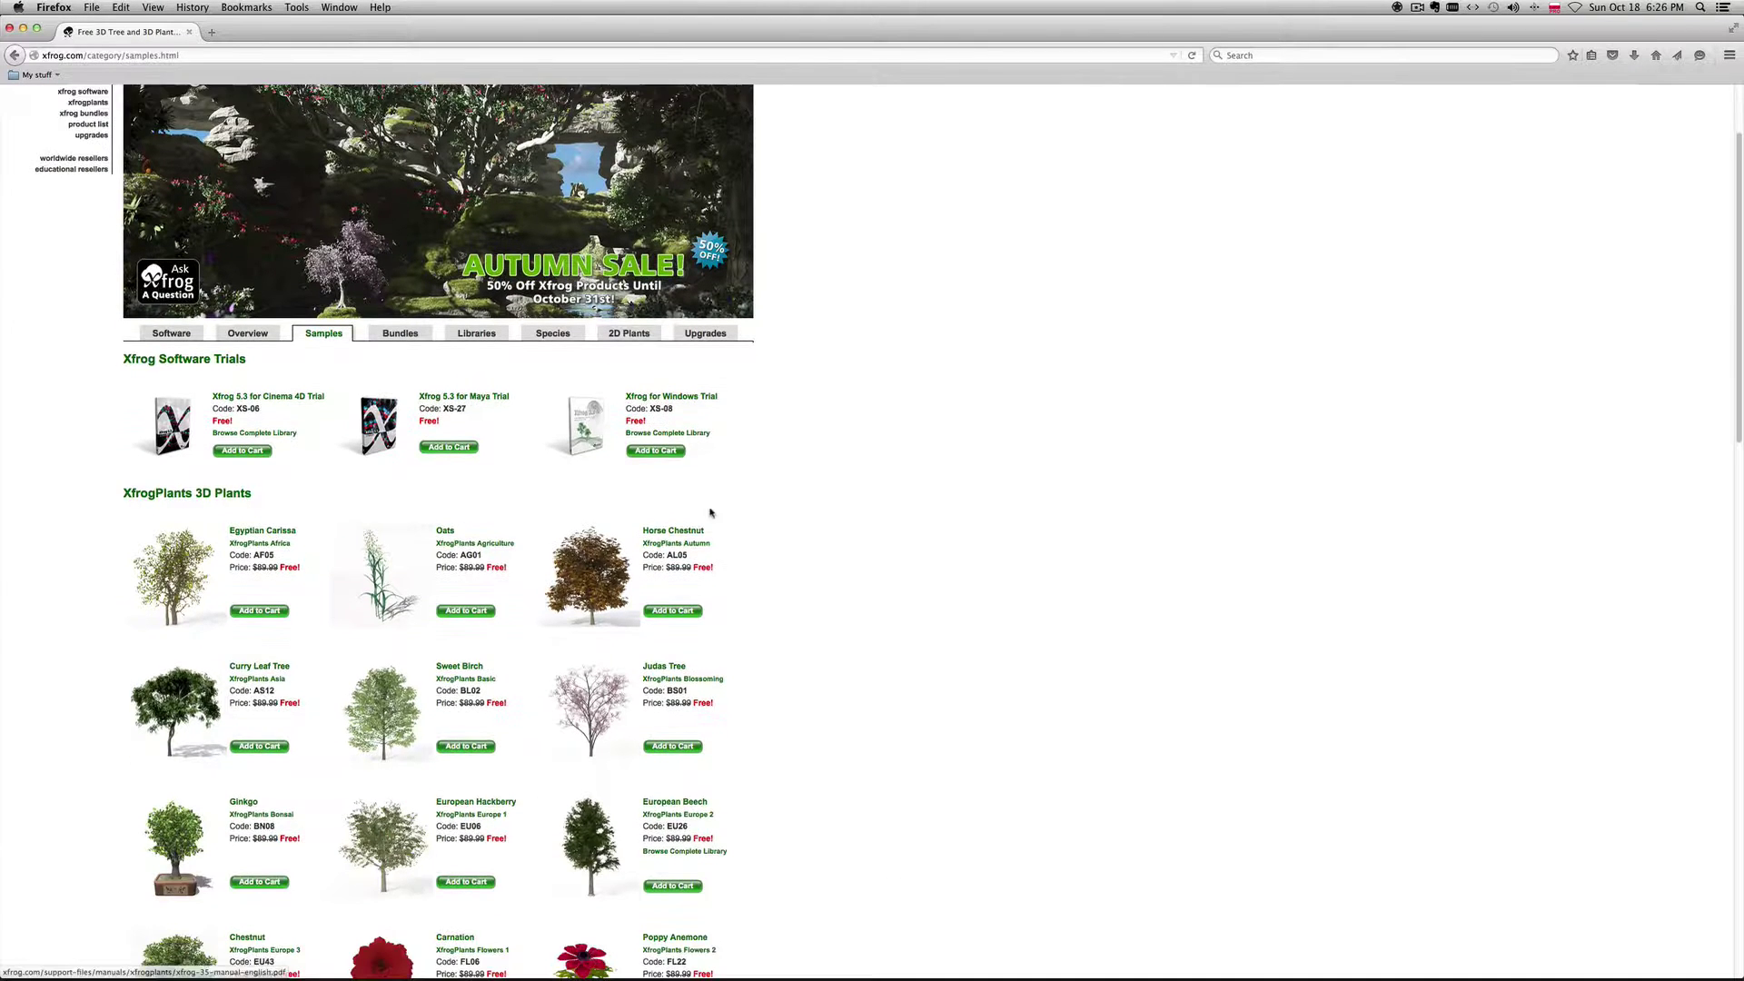
pyautogui.scroll(-6, 899, 533)
pyautogui.scroll(-10, 900, 533)
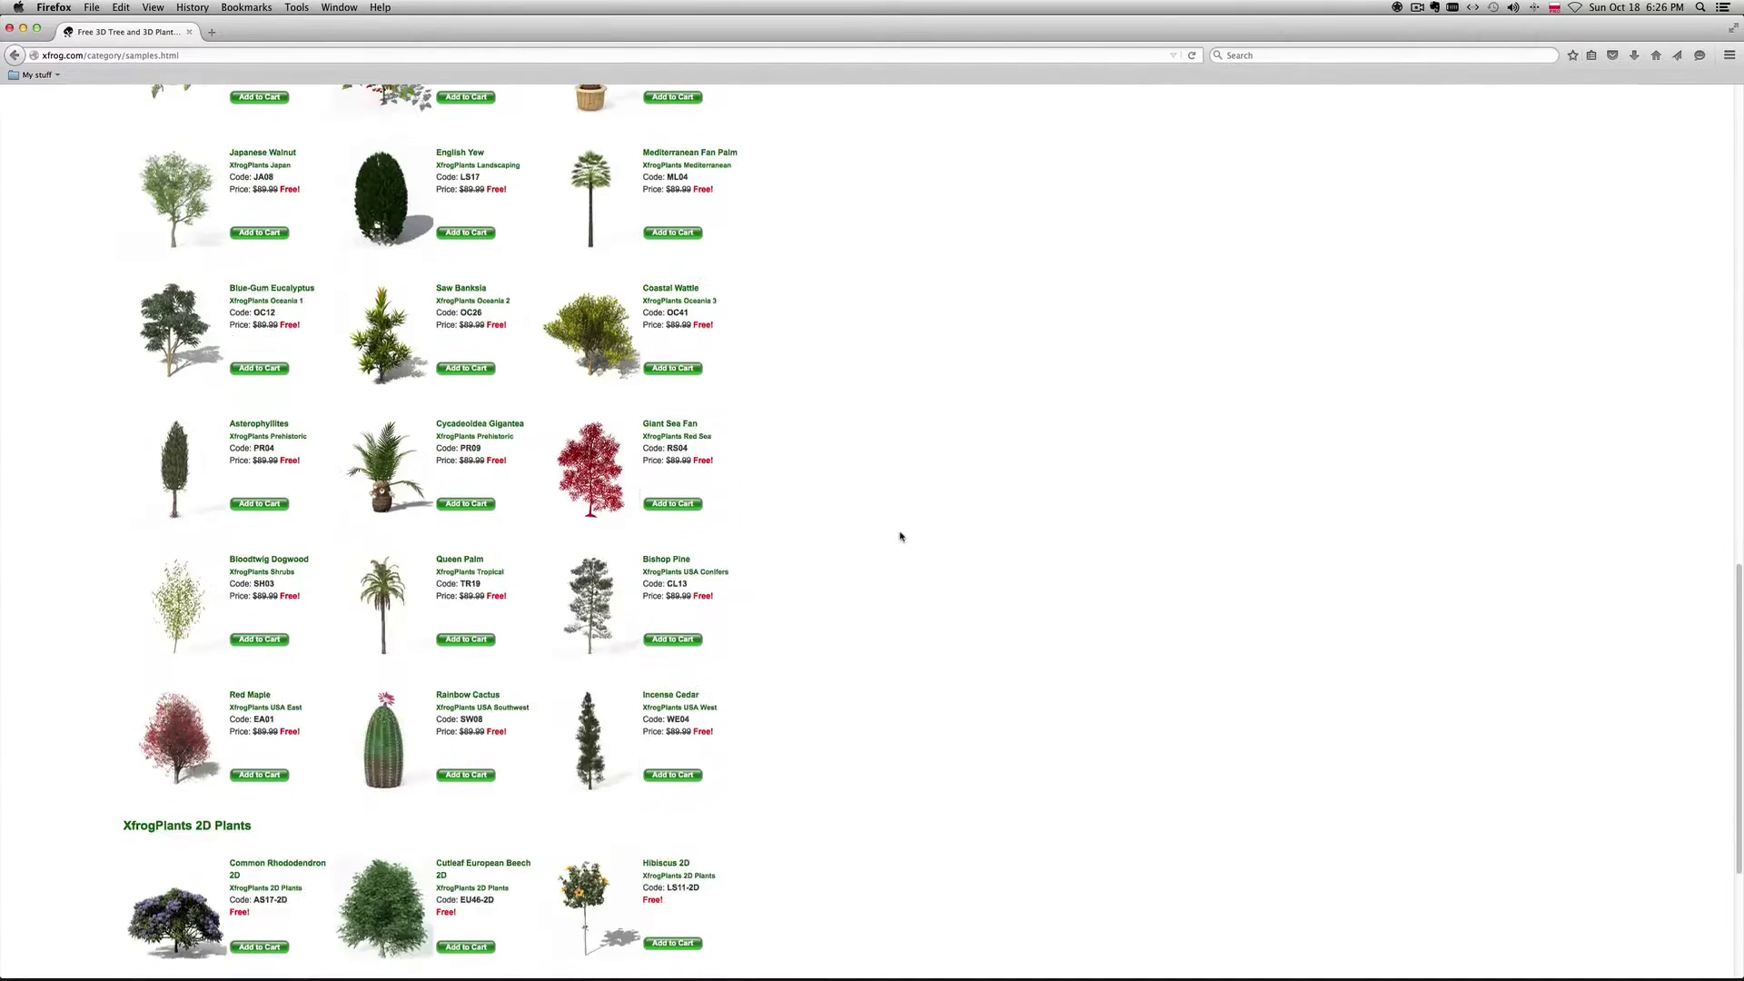
pyautogui.scroll(12, 900, 536)
pyautogui.scroll(4, 900, 537)
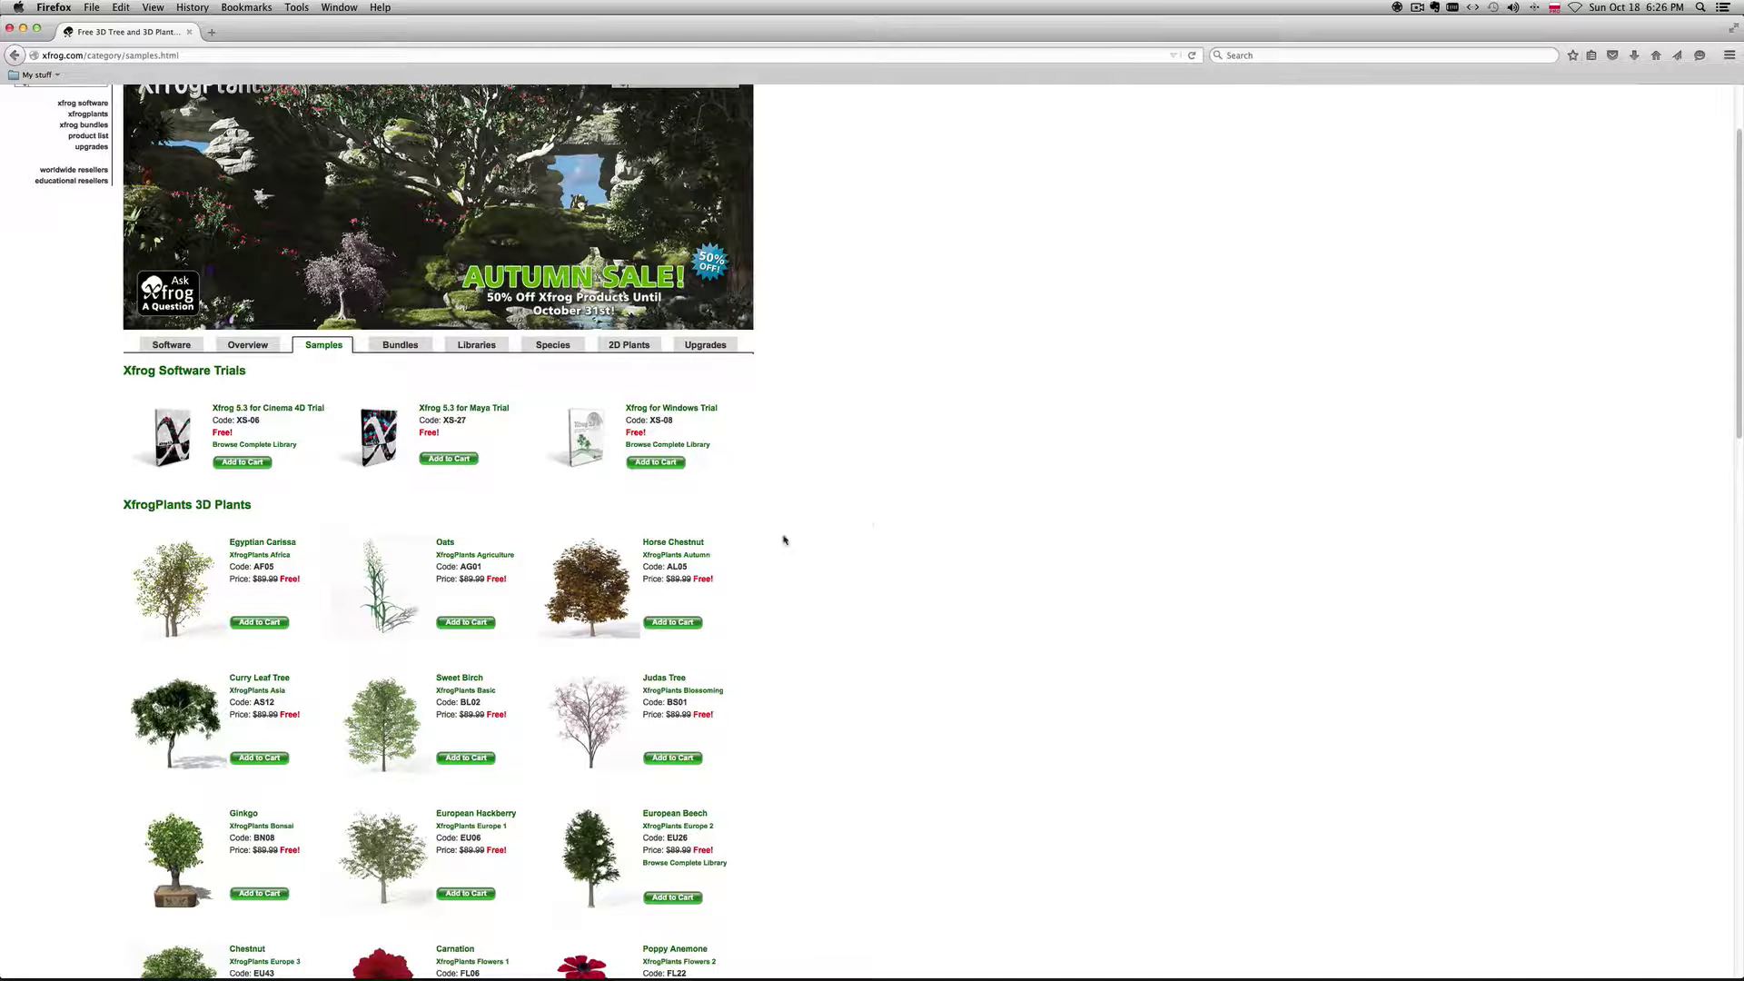
# Step: Return to Shade 3D, render the scene to examine the image-mapped tree plane, and close the render window
pyautogui.click(345, 945)
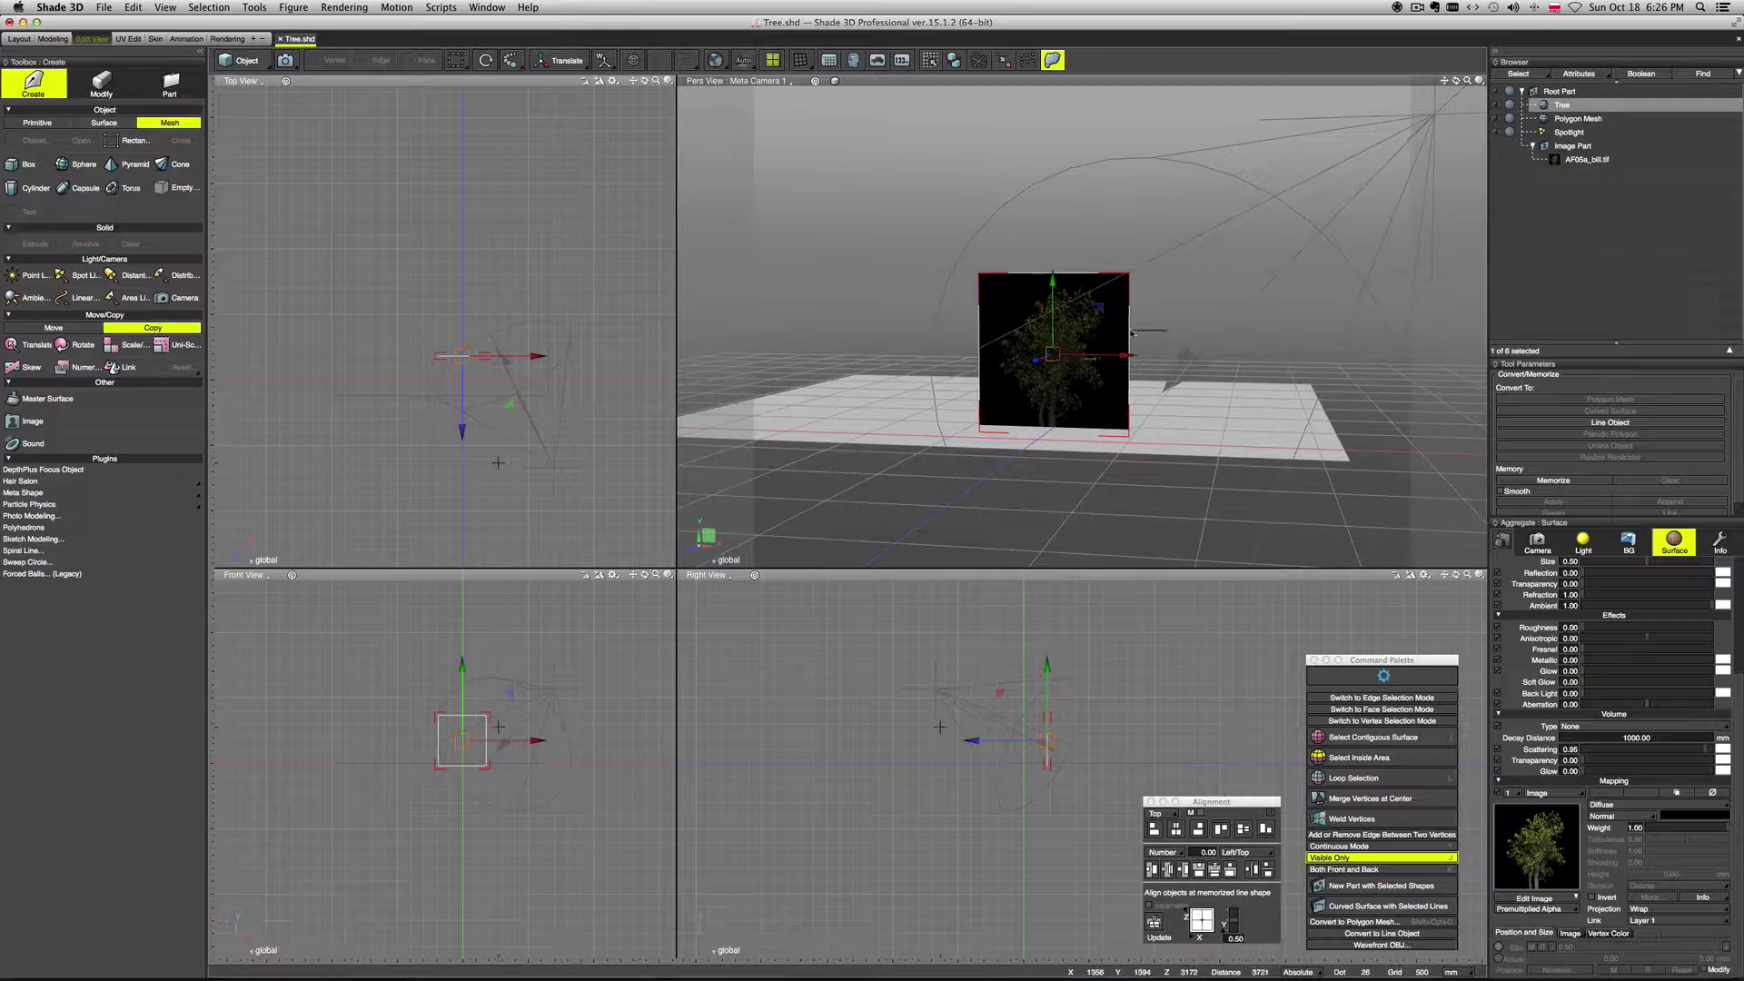
pyautogui.scroll(3, 1162, 349)
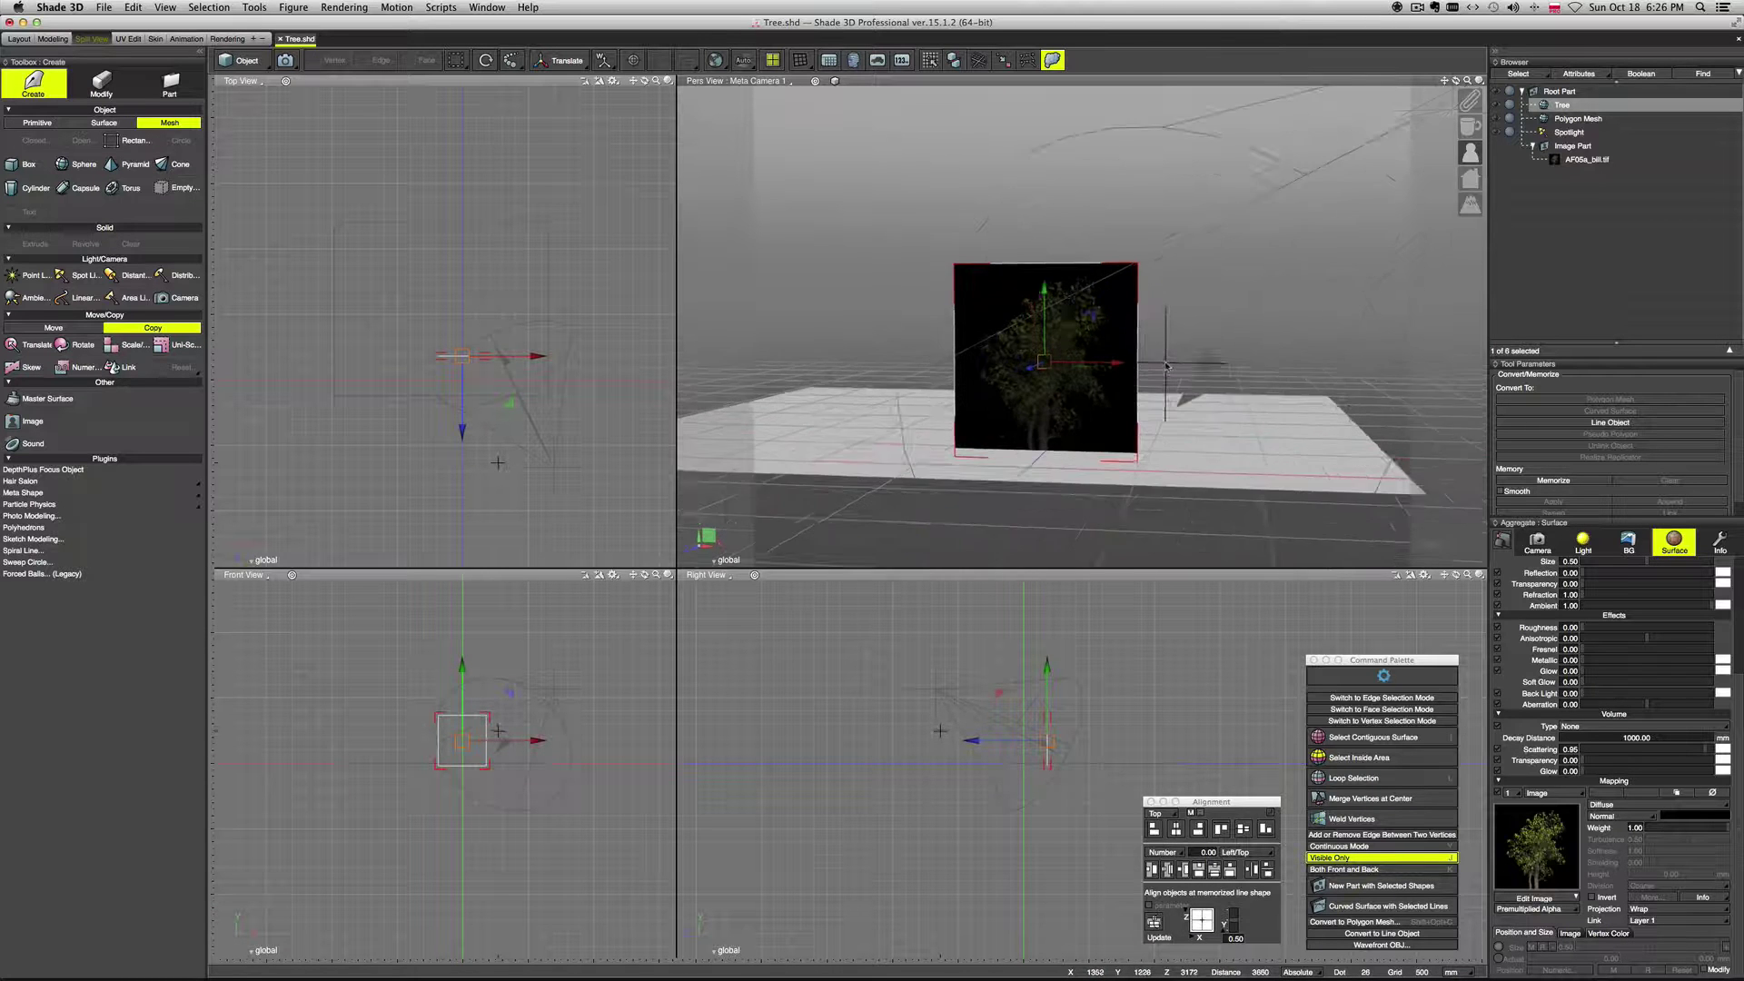
pyautogui.press('super+r')
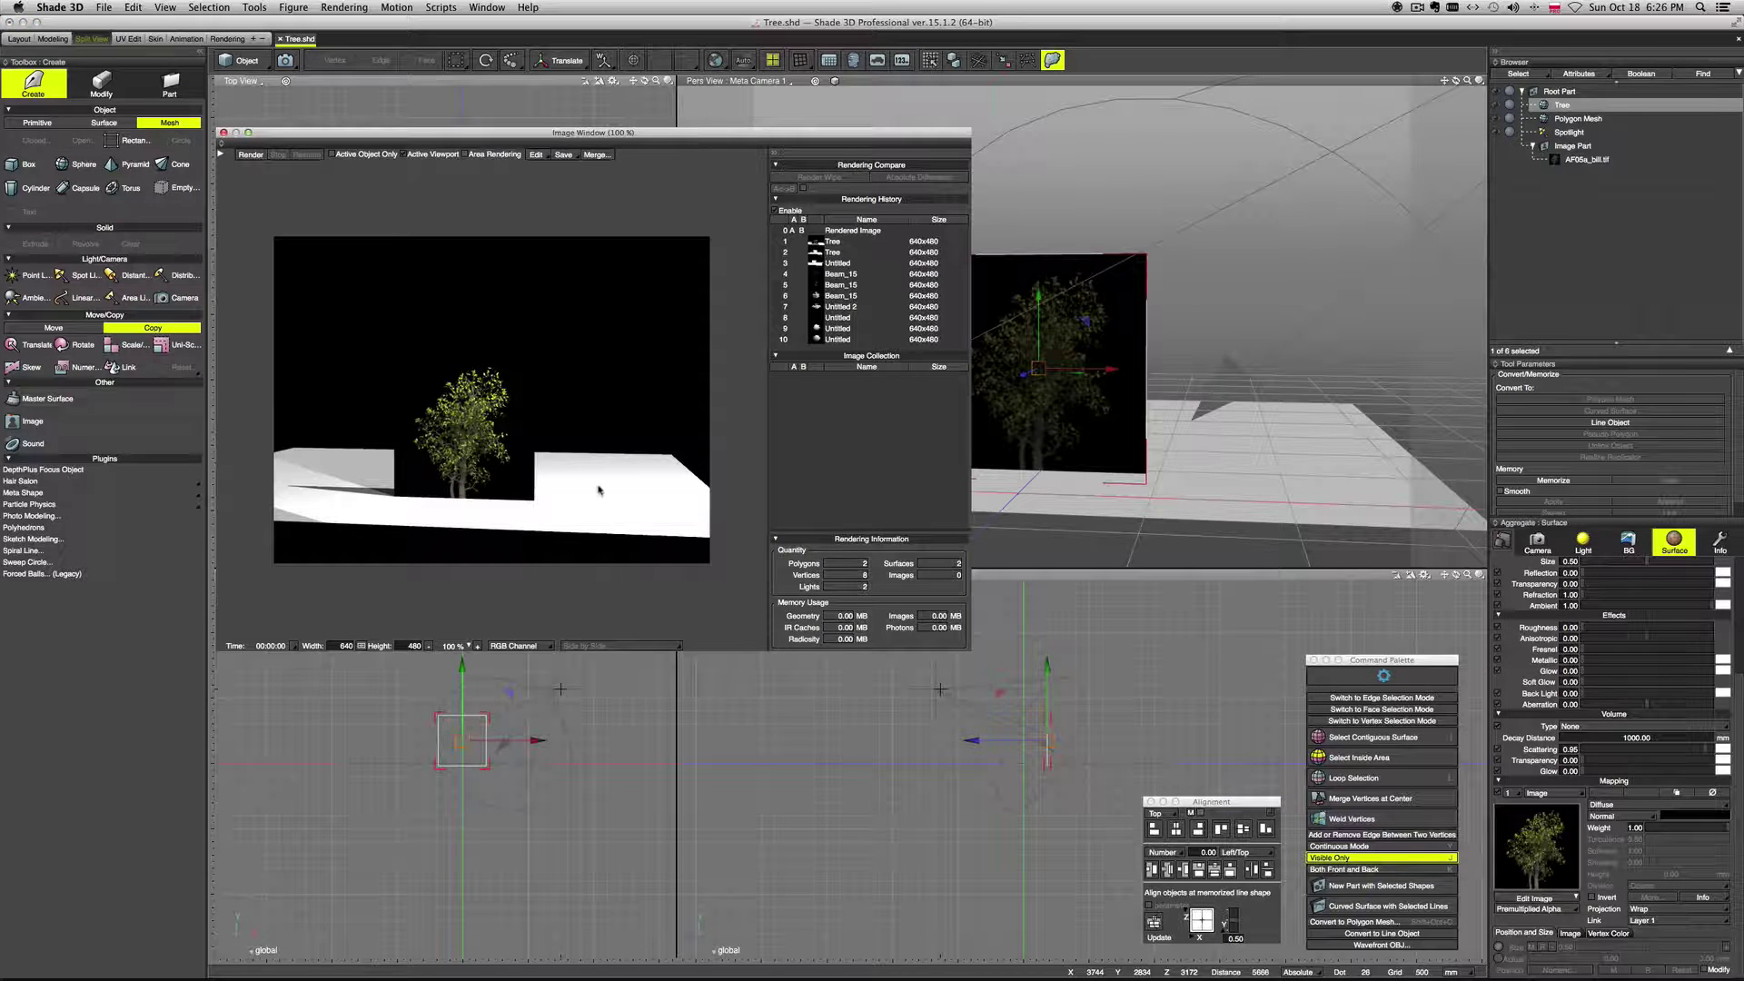
pyautogui.click(223, 133)
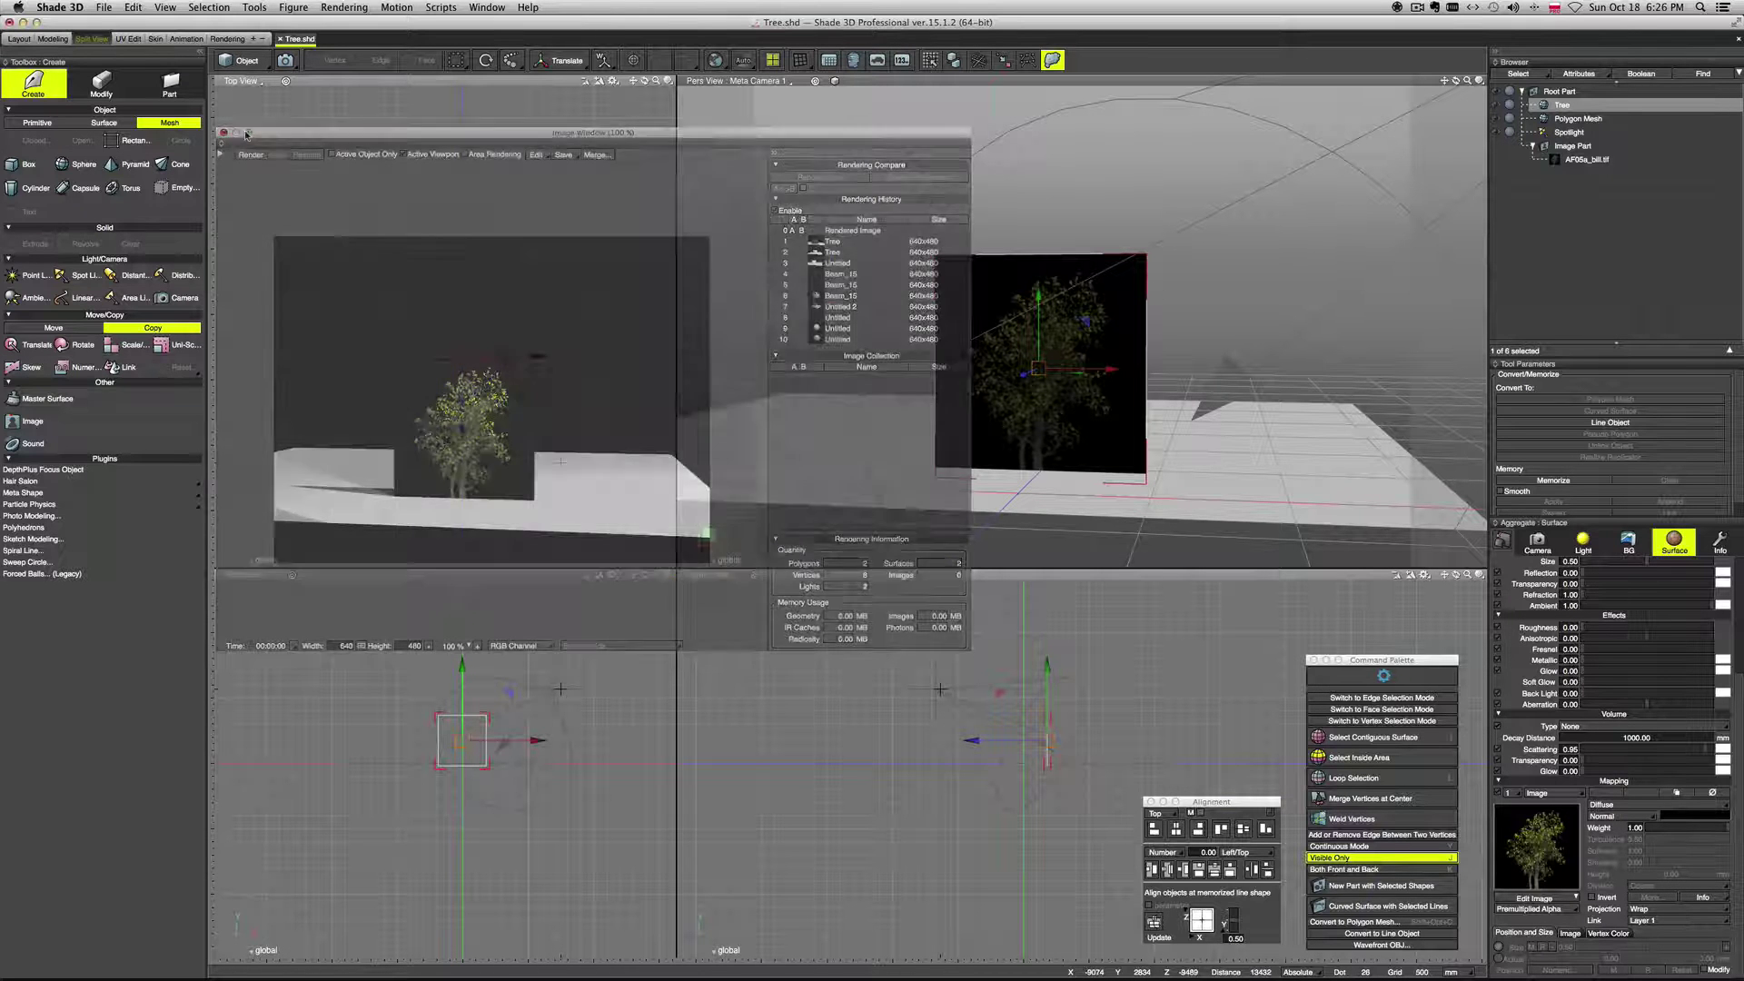
# Step: Raise the tree plane slightly along Y and set its mapped image's alpha mode to Transparent Alpha
pyautogui.moveTo(1039, 296)
pyautogui.mouseDown()
pyautogui.moveTo(1039, 267)
pyautogui.moveTo(1039, 287)
pyautogui.mouseUp()
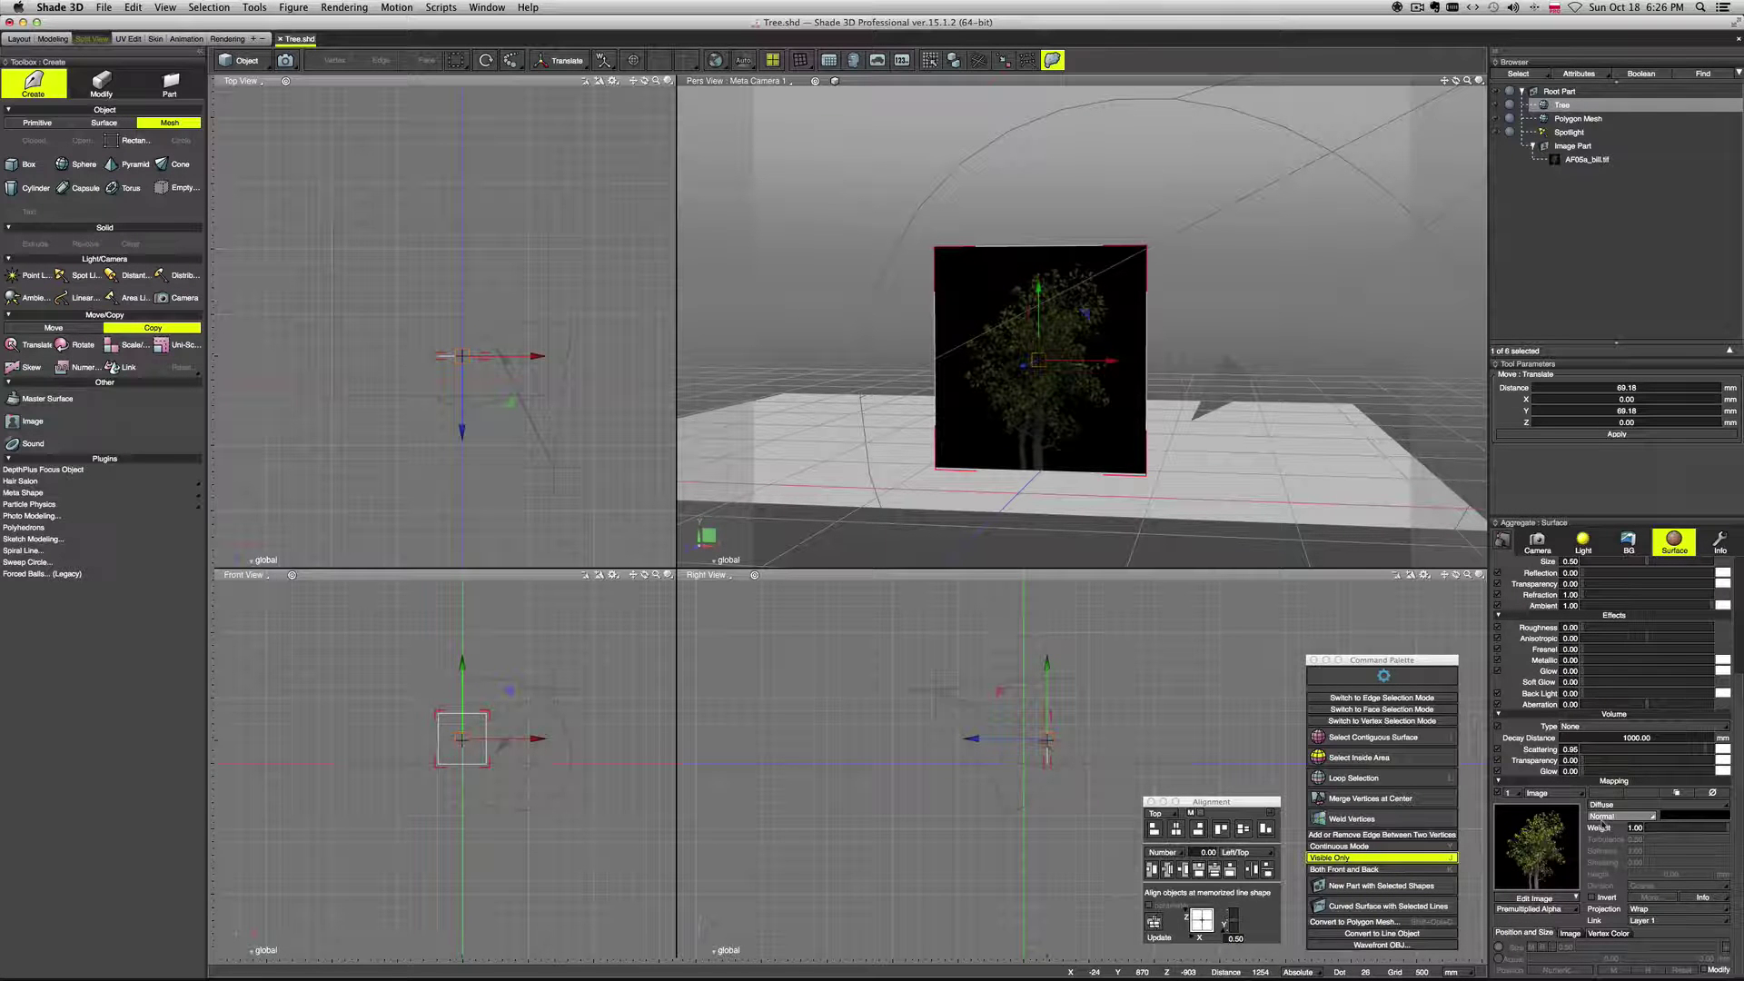
pyautogui.click(1526, 909)
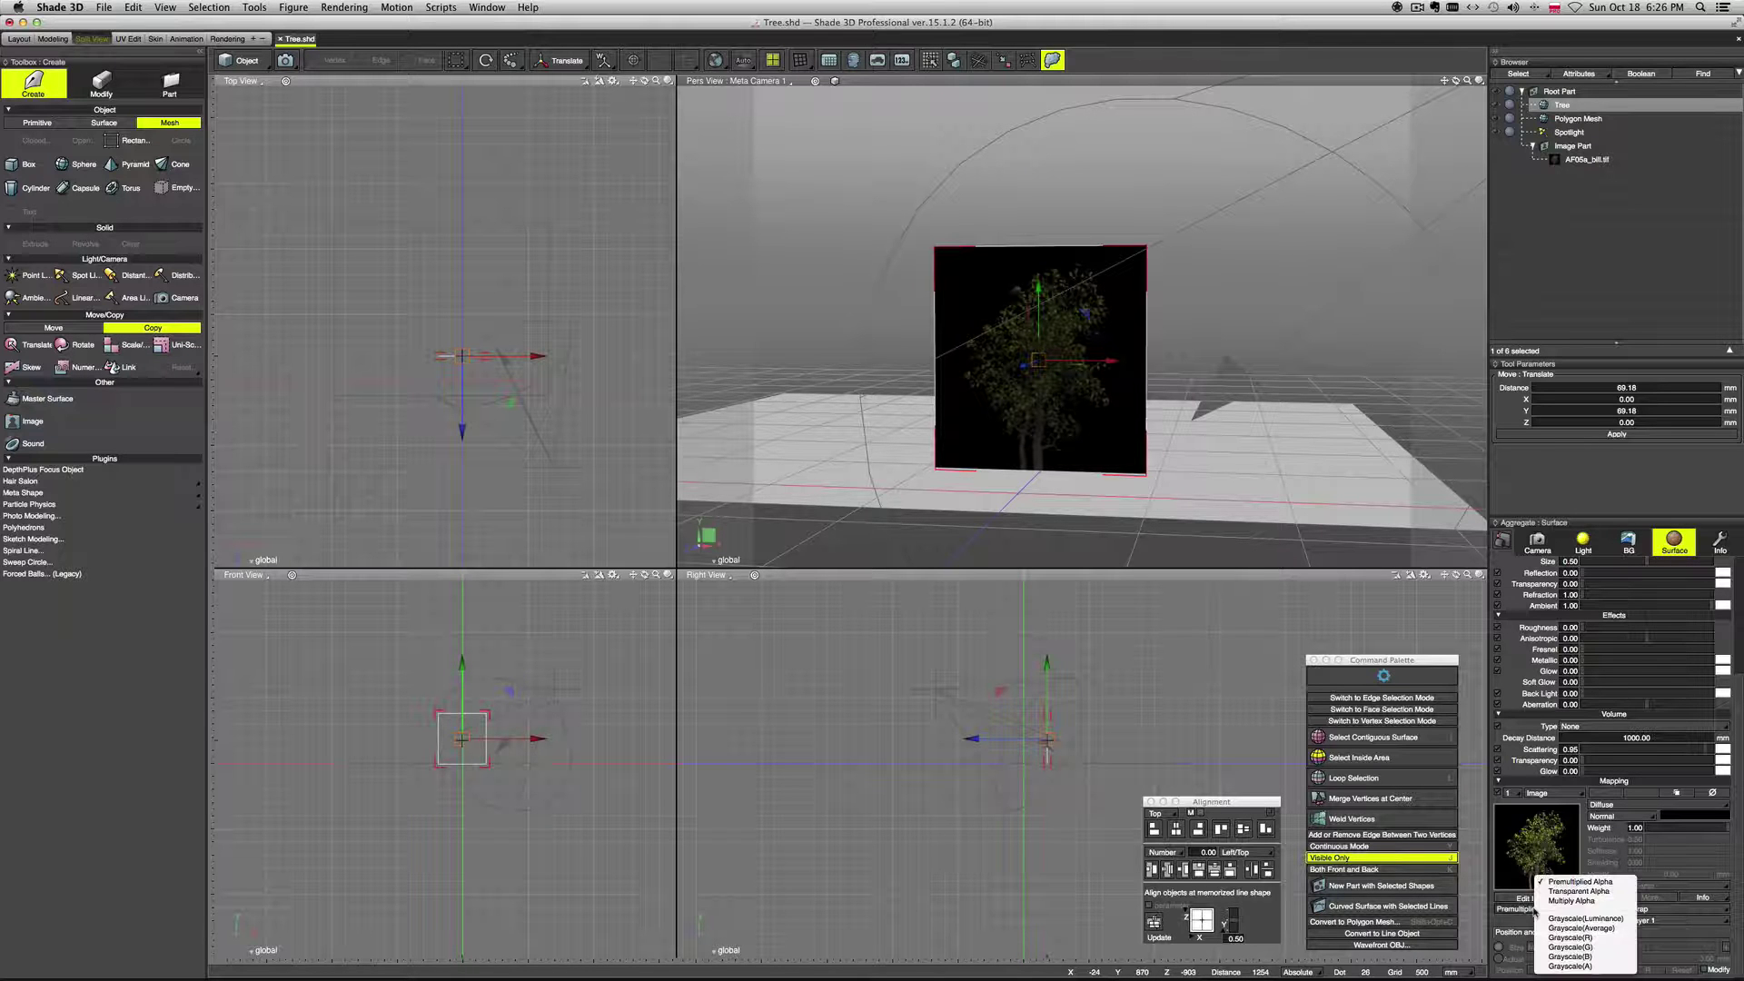
pyautogui.click(1552, 892)
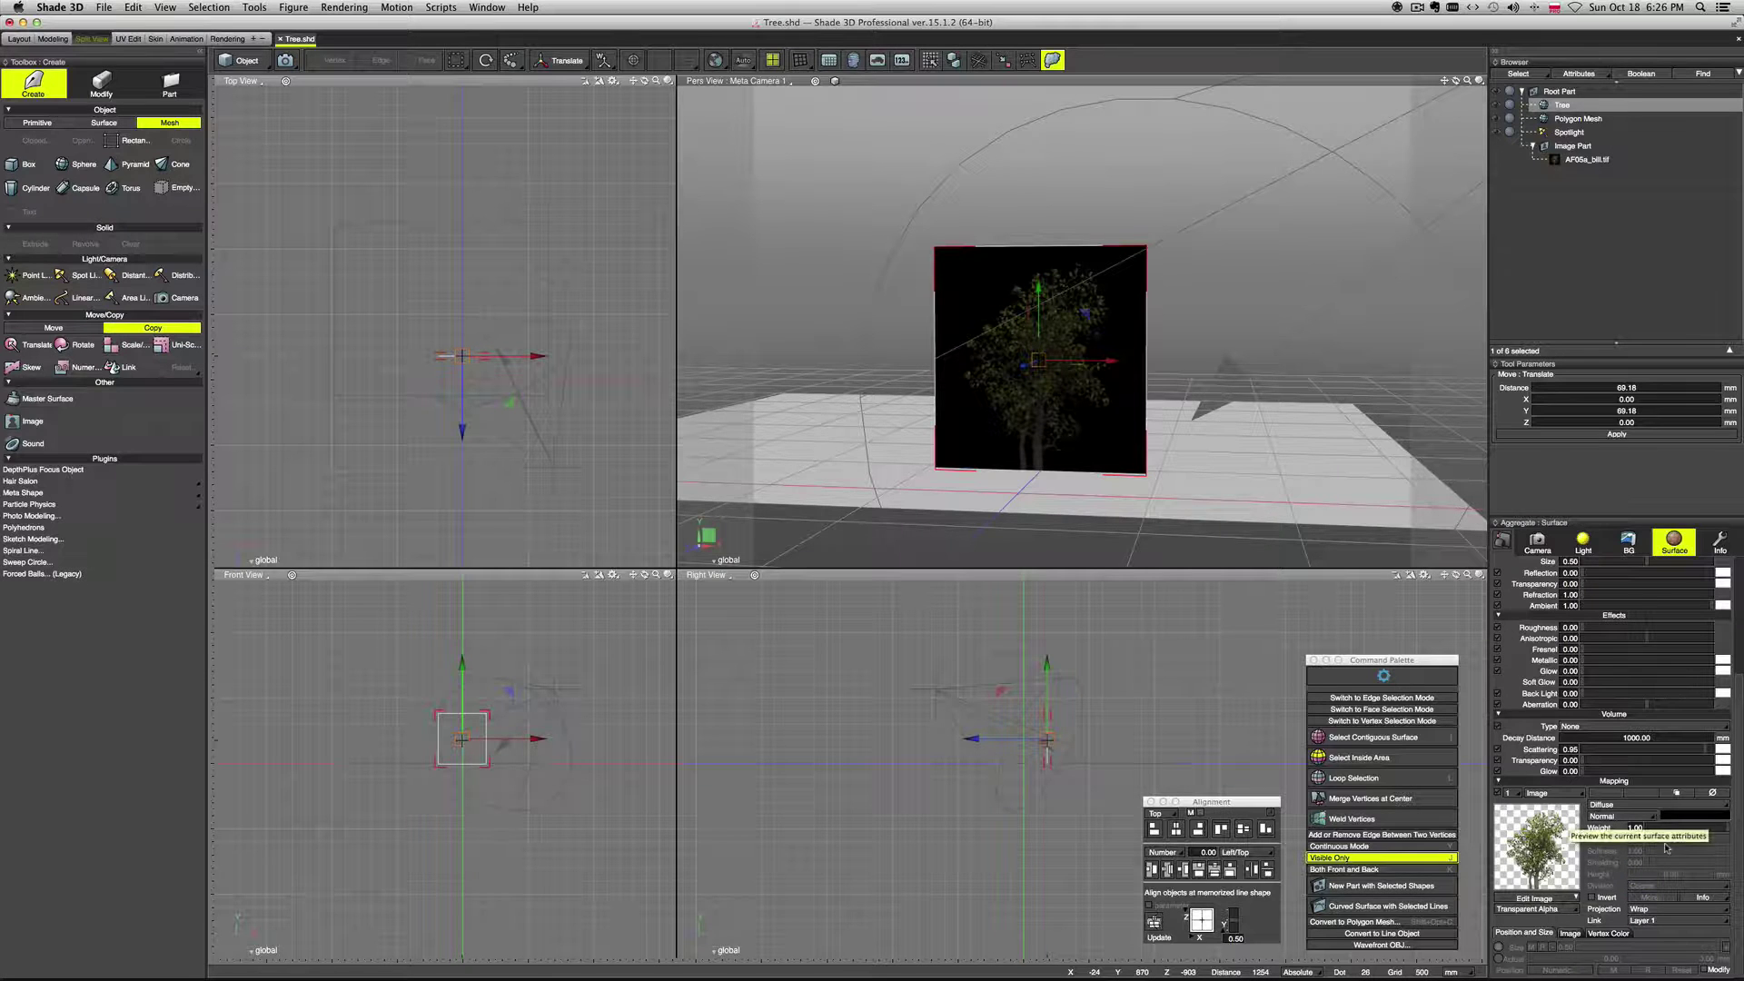
# Step: Render the scene to examine the tree's transparency and the shadow it casts on the ground
pyautogui.scroll(5, 1739, 829)
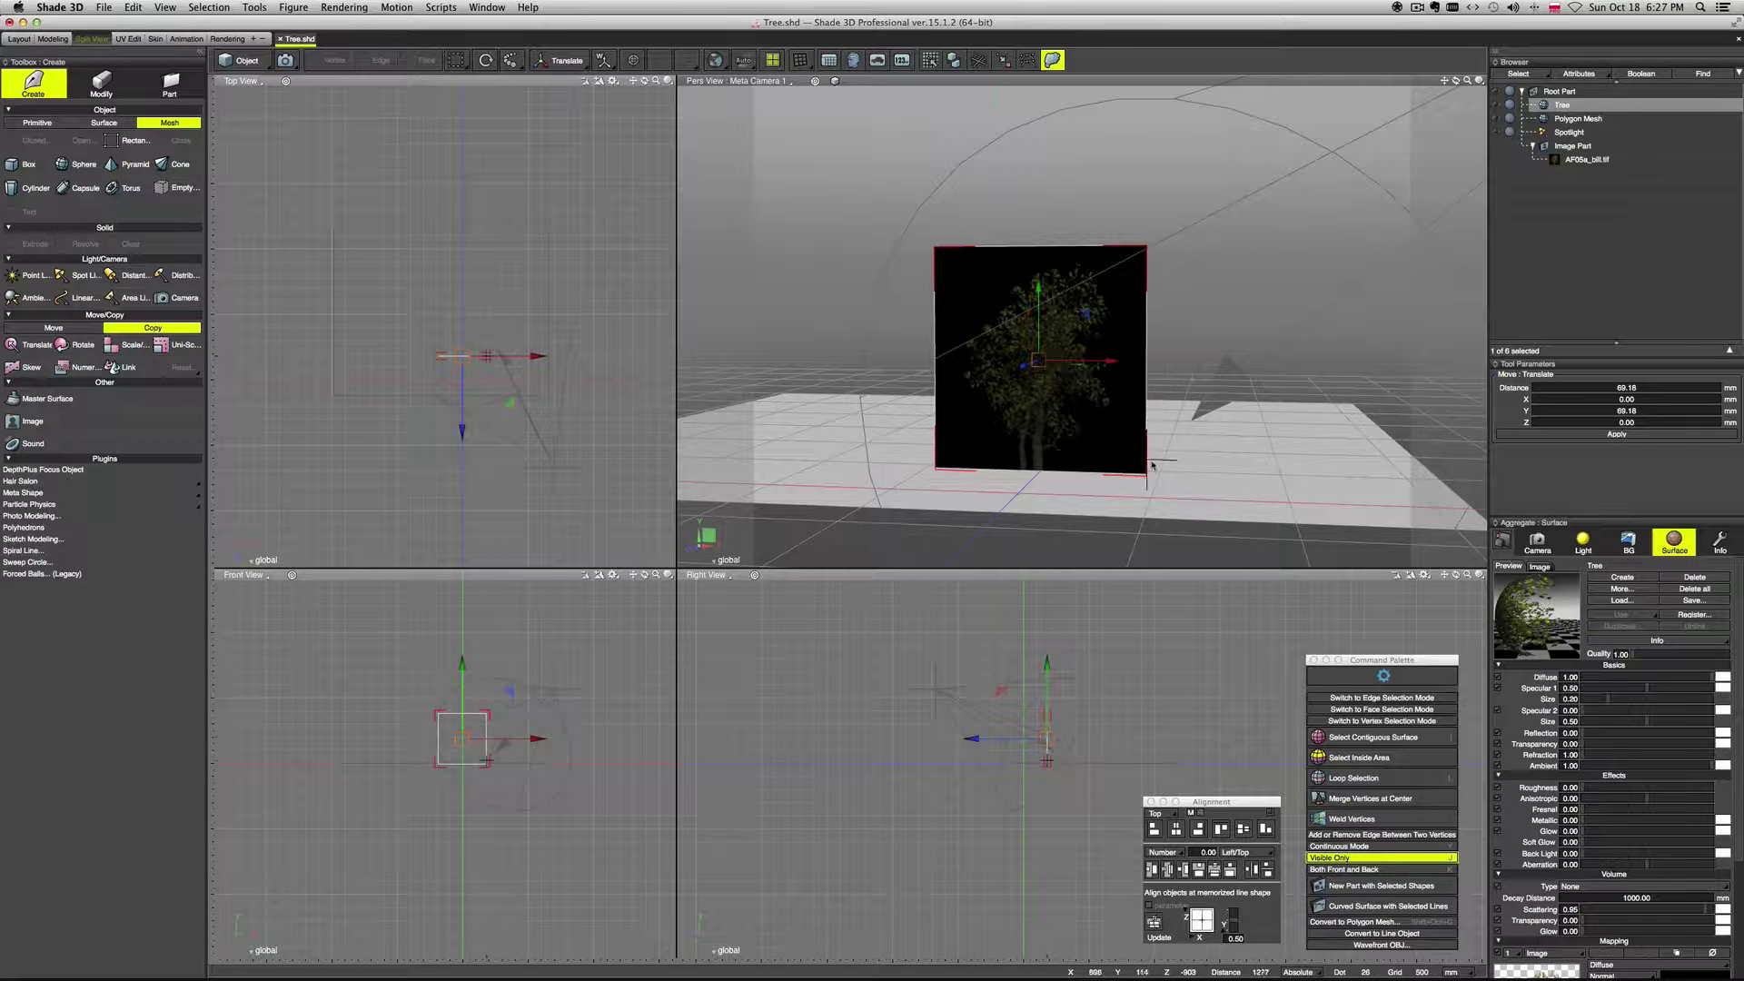
pyautogui.moveTo(1172, 459); pyautogui.dragTo(1166, 461, button='middle')
pyautogui.press('super+r')
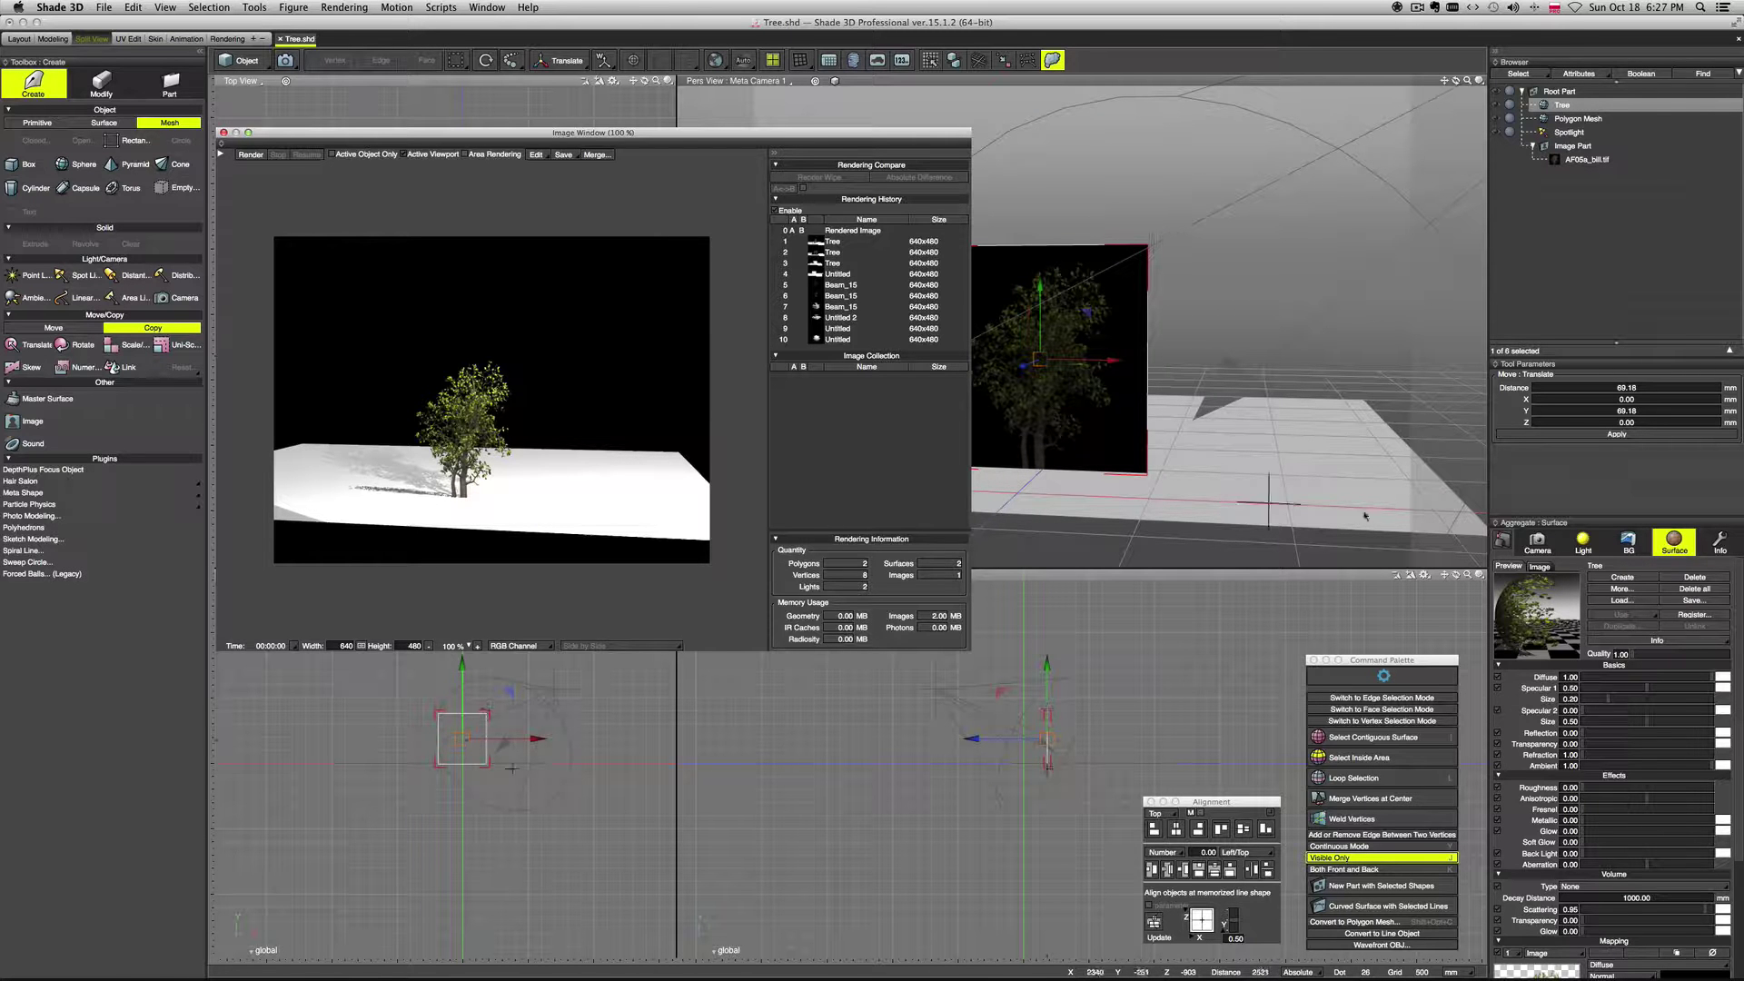
# Step: Redirect the distant light so it shines from the upper right of its front hemisphere, and render the scene again
pyautogui.click(1582, 541)
pyautogui.moveTo(1586, 698); pyautogui.dragTo(1576, 690)
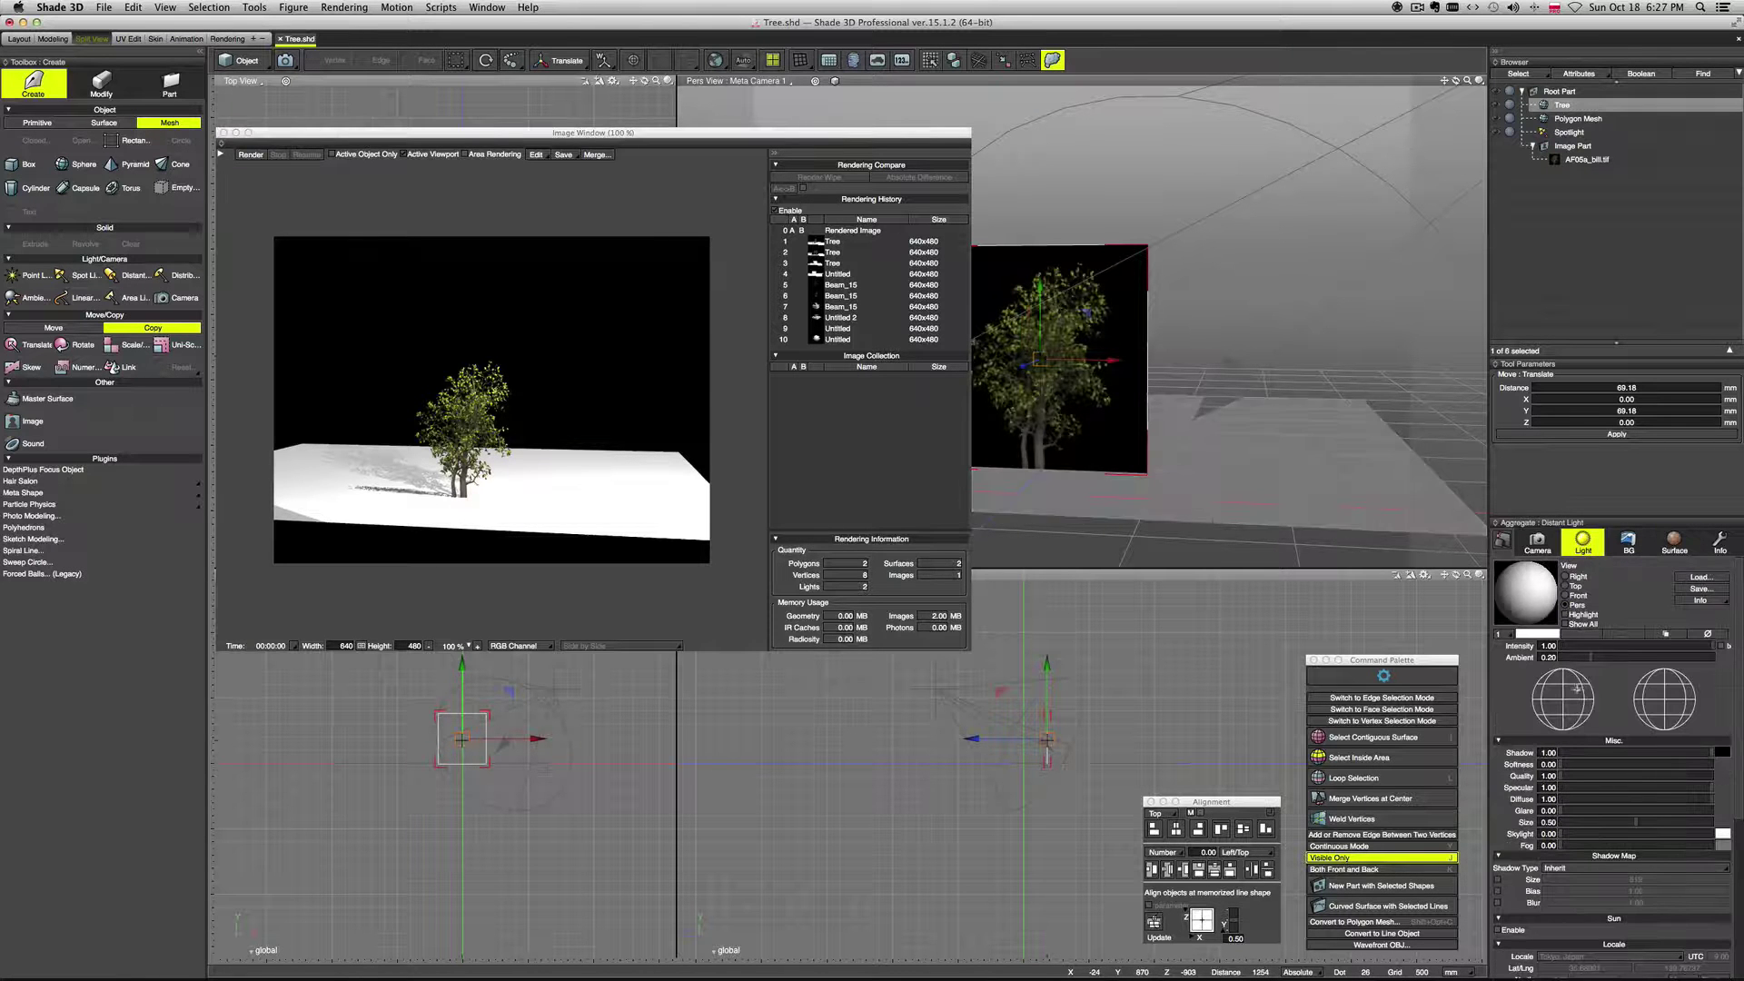
pyautogui.click(248, 154)
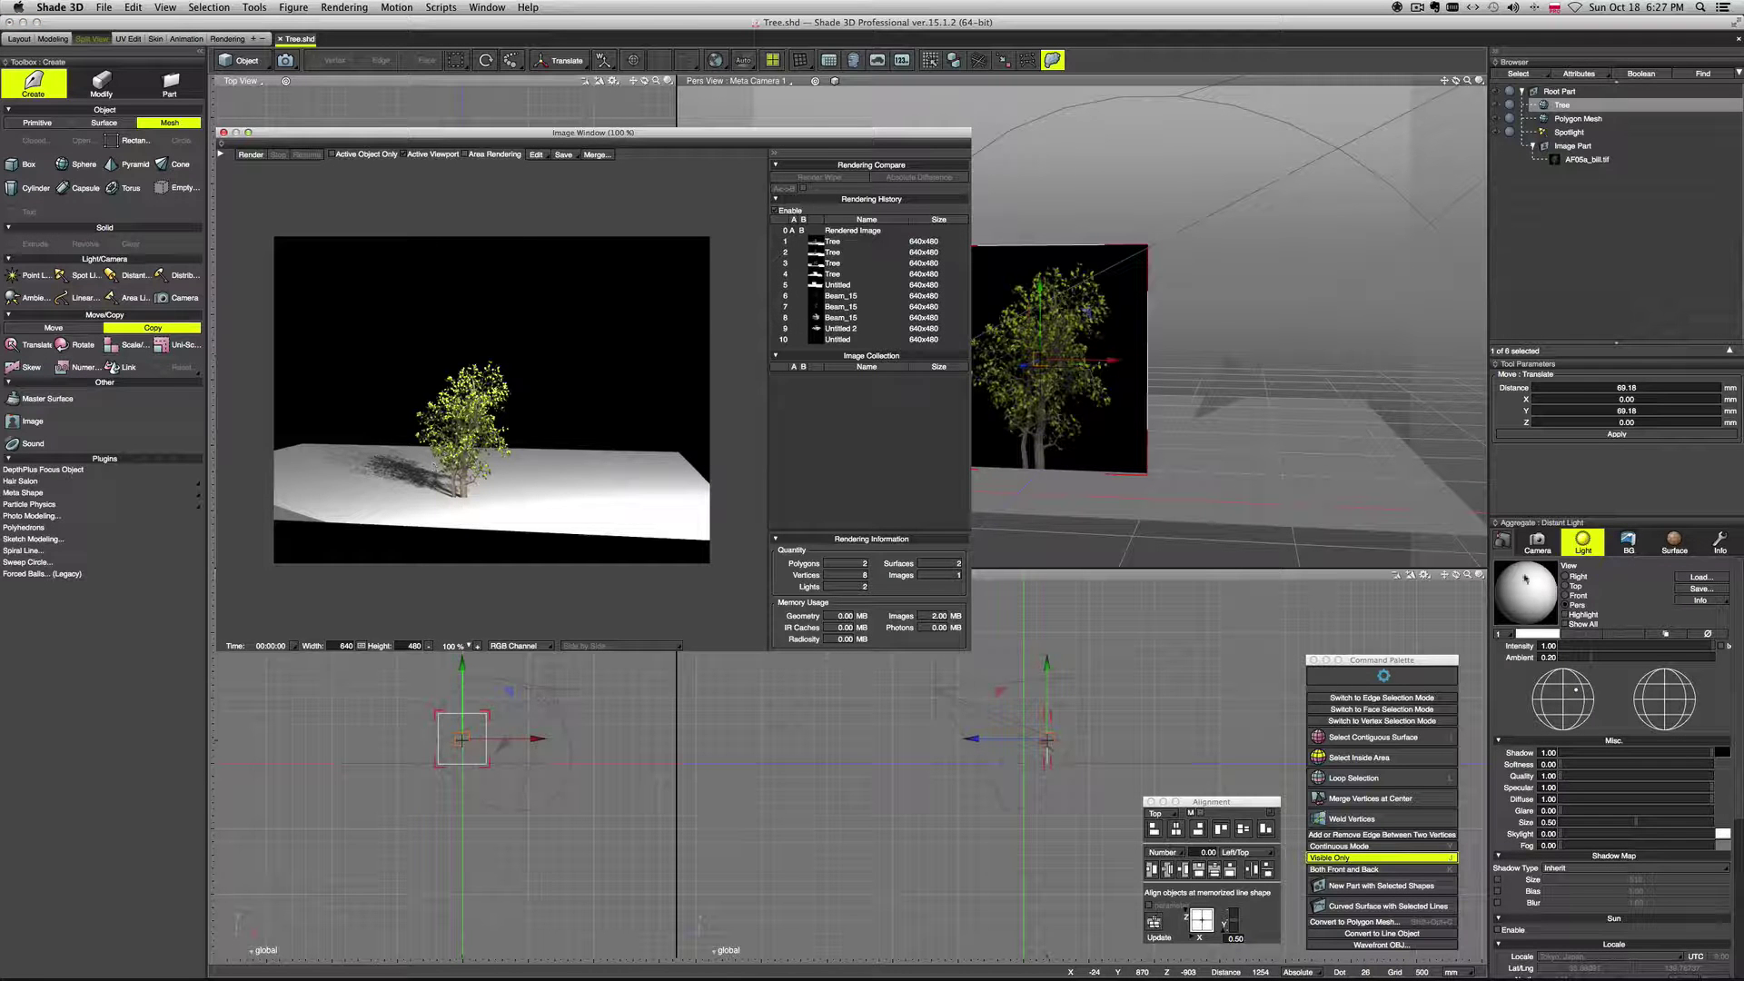
# Step: Set the distant light's intensity to 0.58 and its ambient to 0.43, and re-render the tree scene
pyautogui.click(1644, 650)
pyautogui.click(1626, 657)
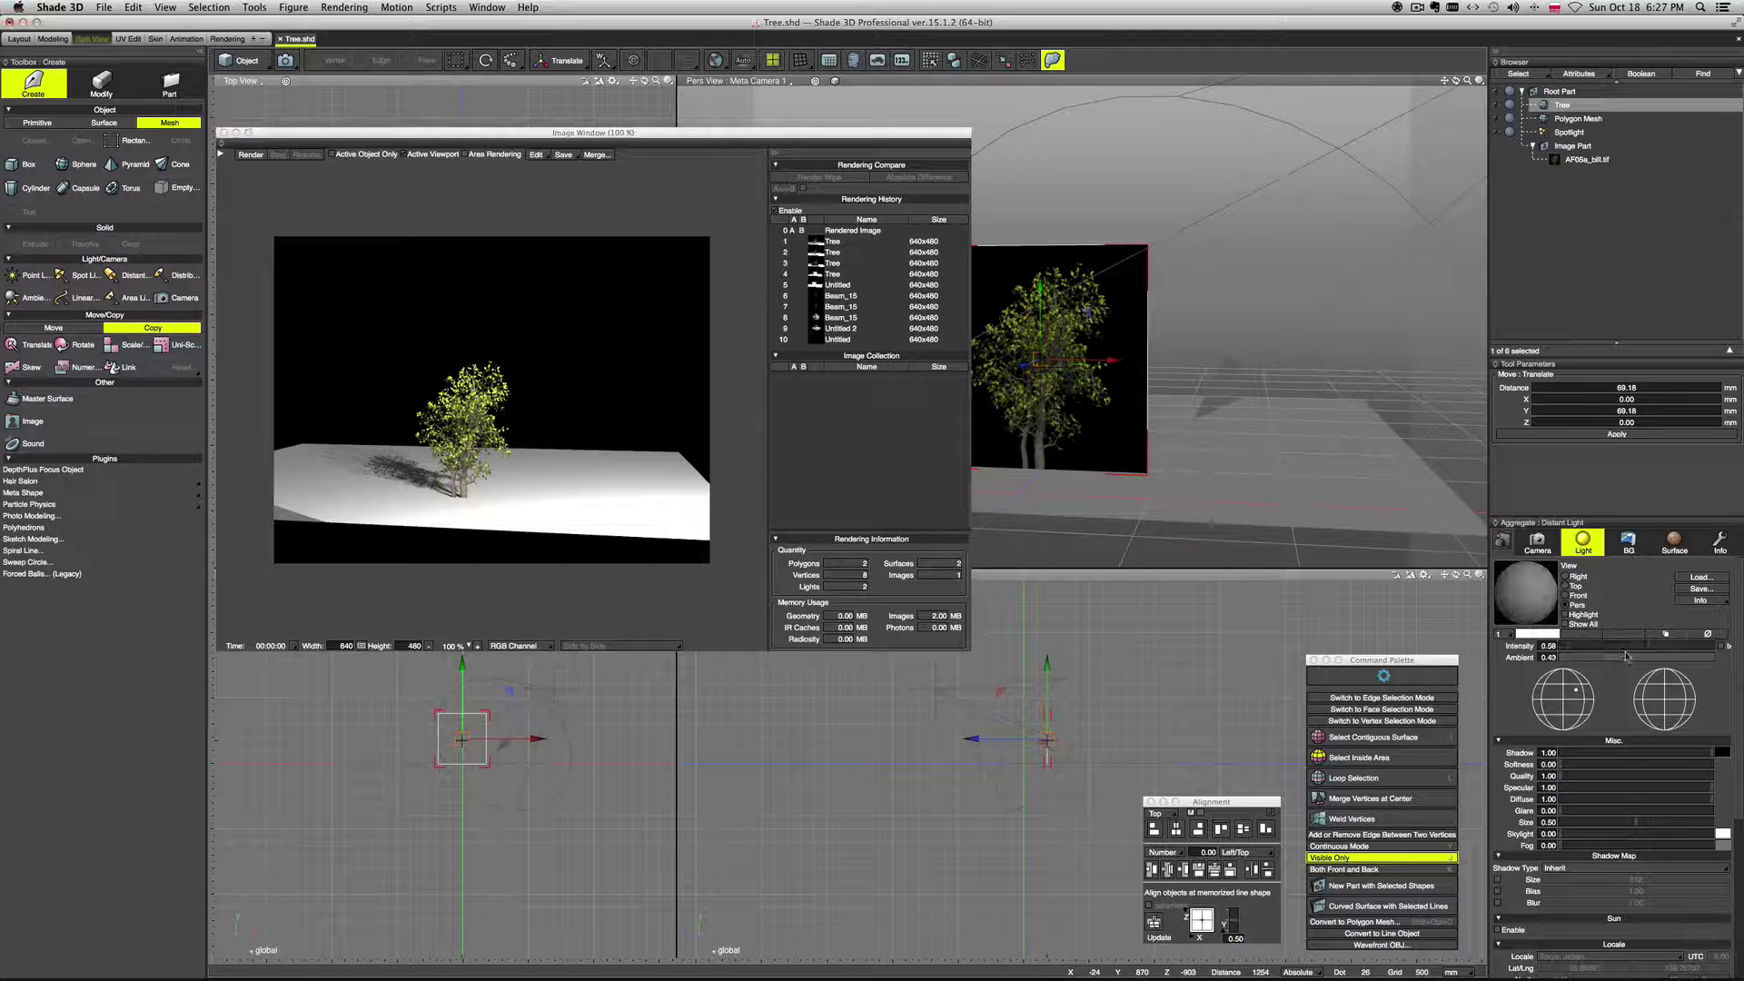
pyautogui.click(250, 155)
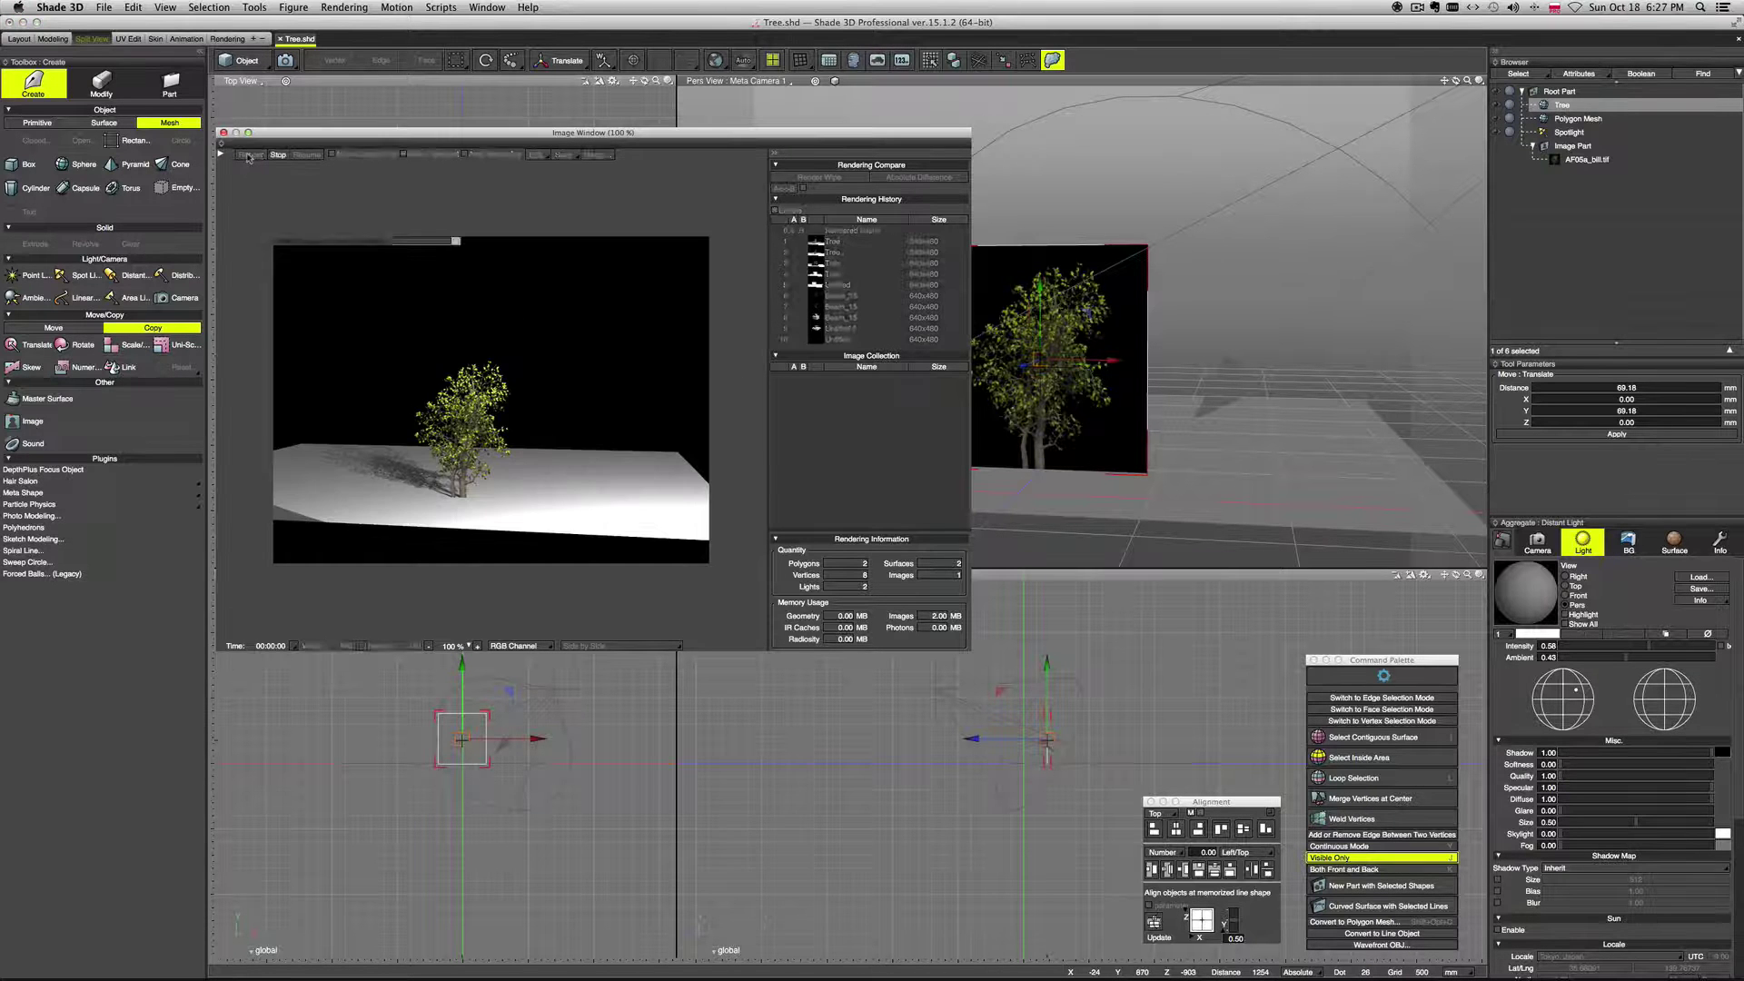
# Step: Select the spotlight, open its Intensity value in the light attributes for examination, and close the render window
pyautogui.click(1373, 134)
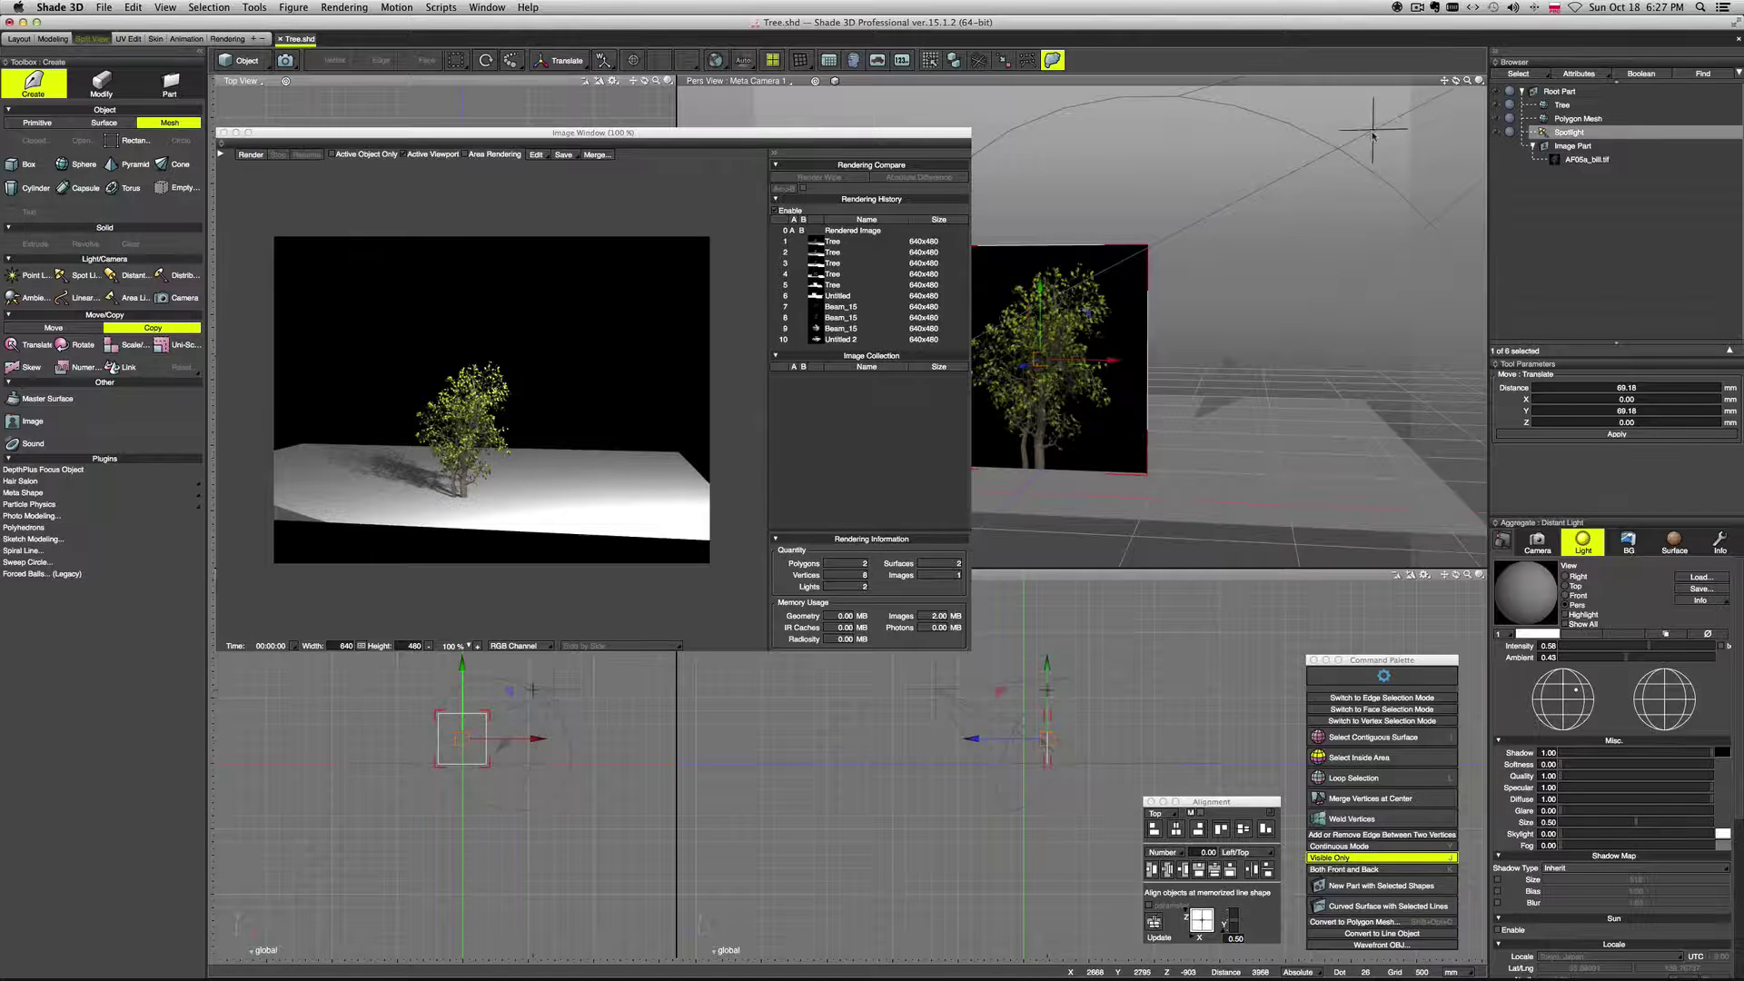
pyautogui.click(1719, 541)
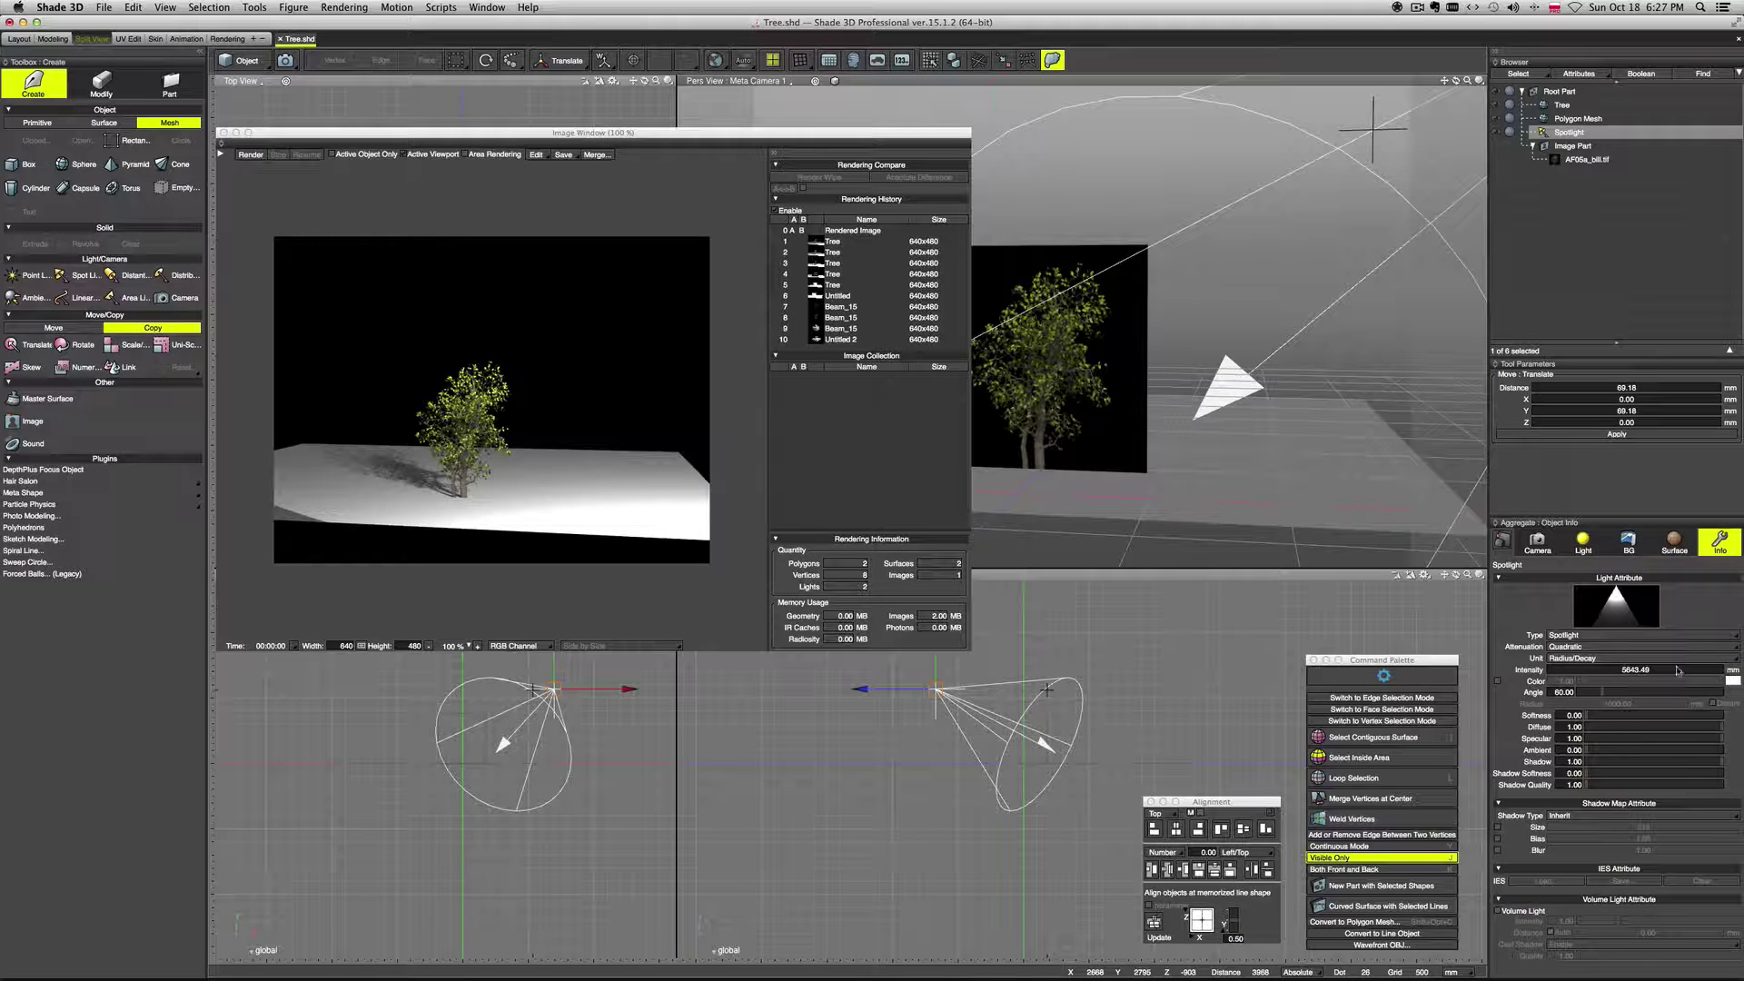
pyautogui.click(1636, 672)
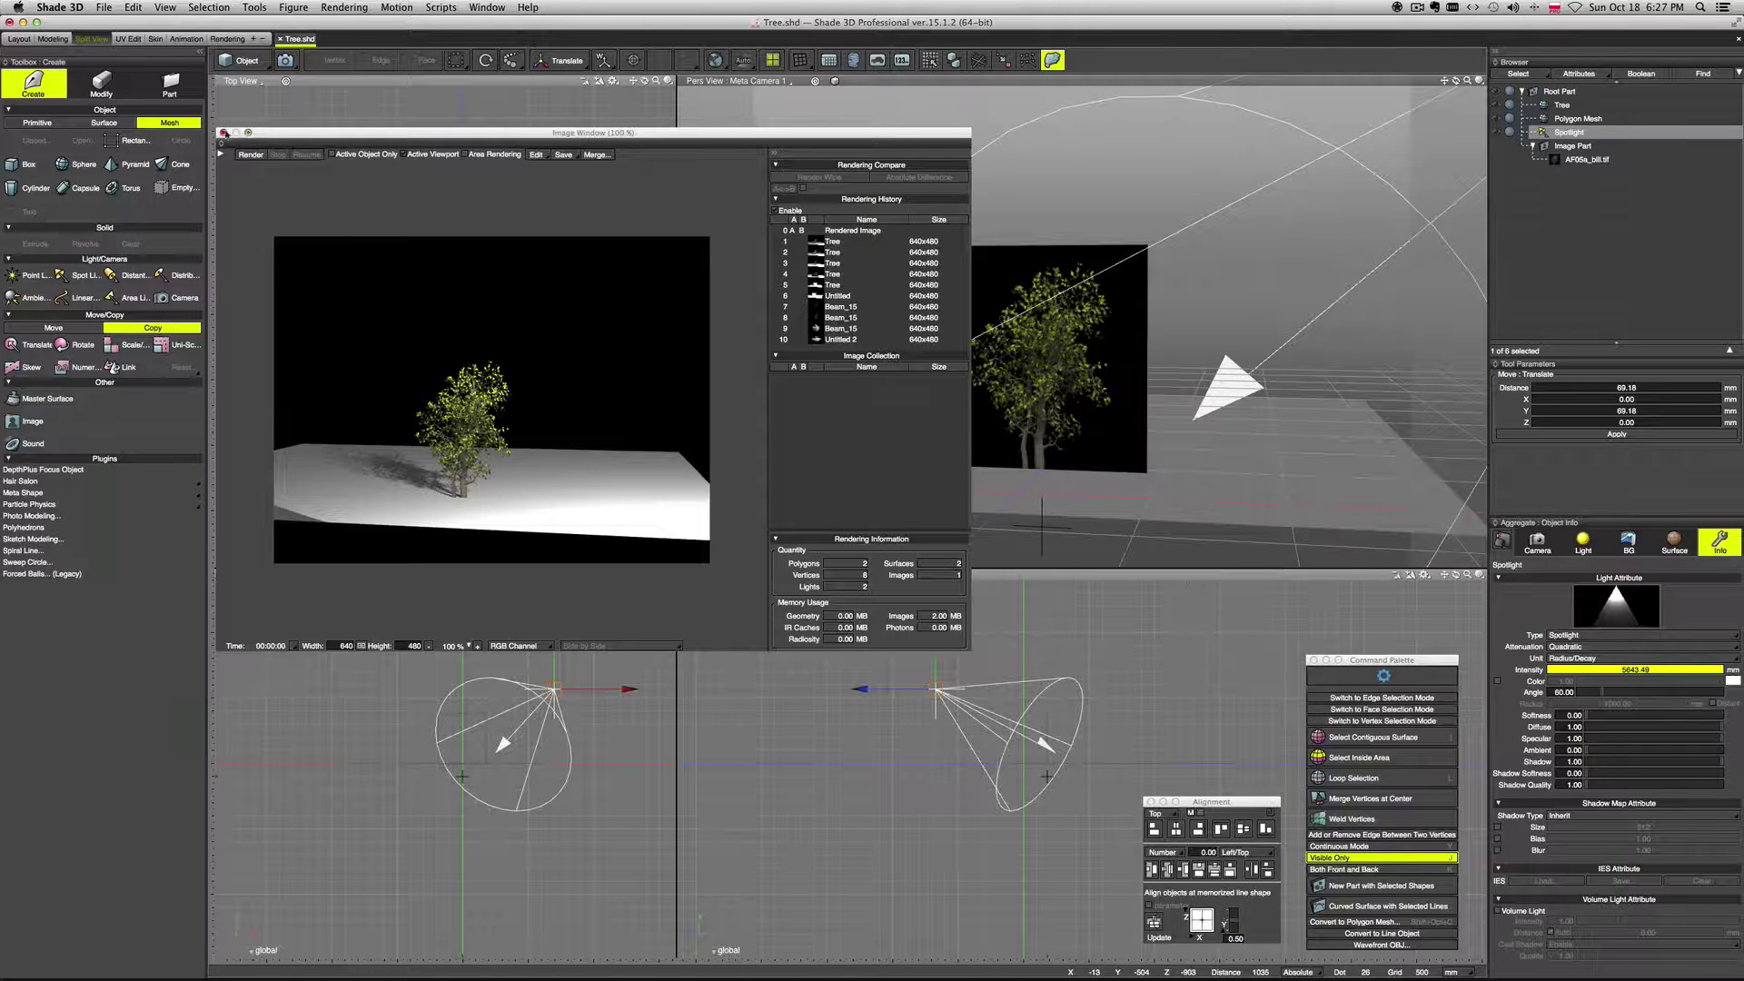
pyautogui.click(224, 133)
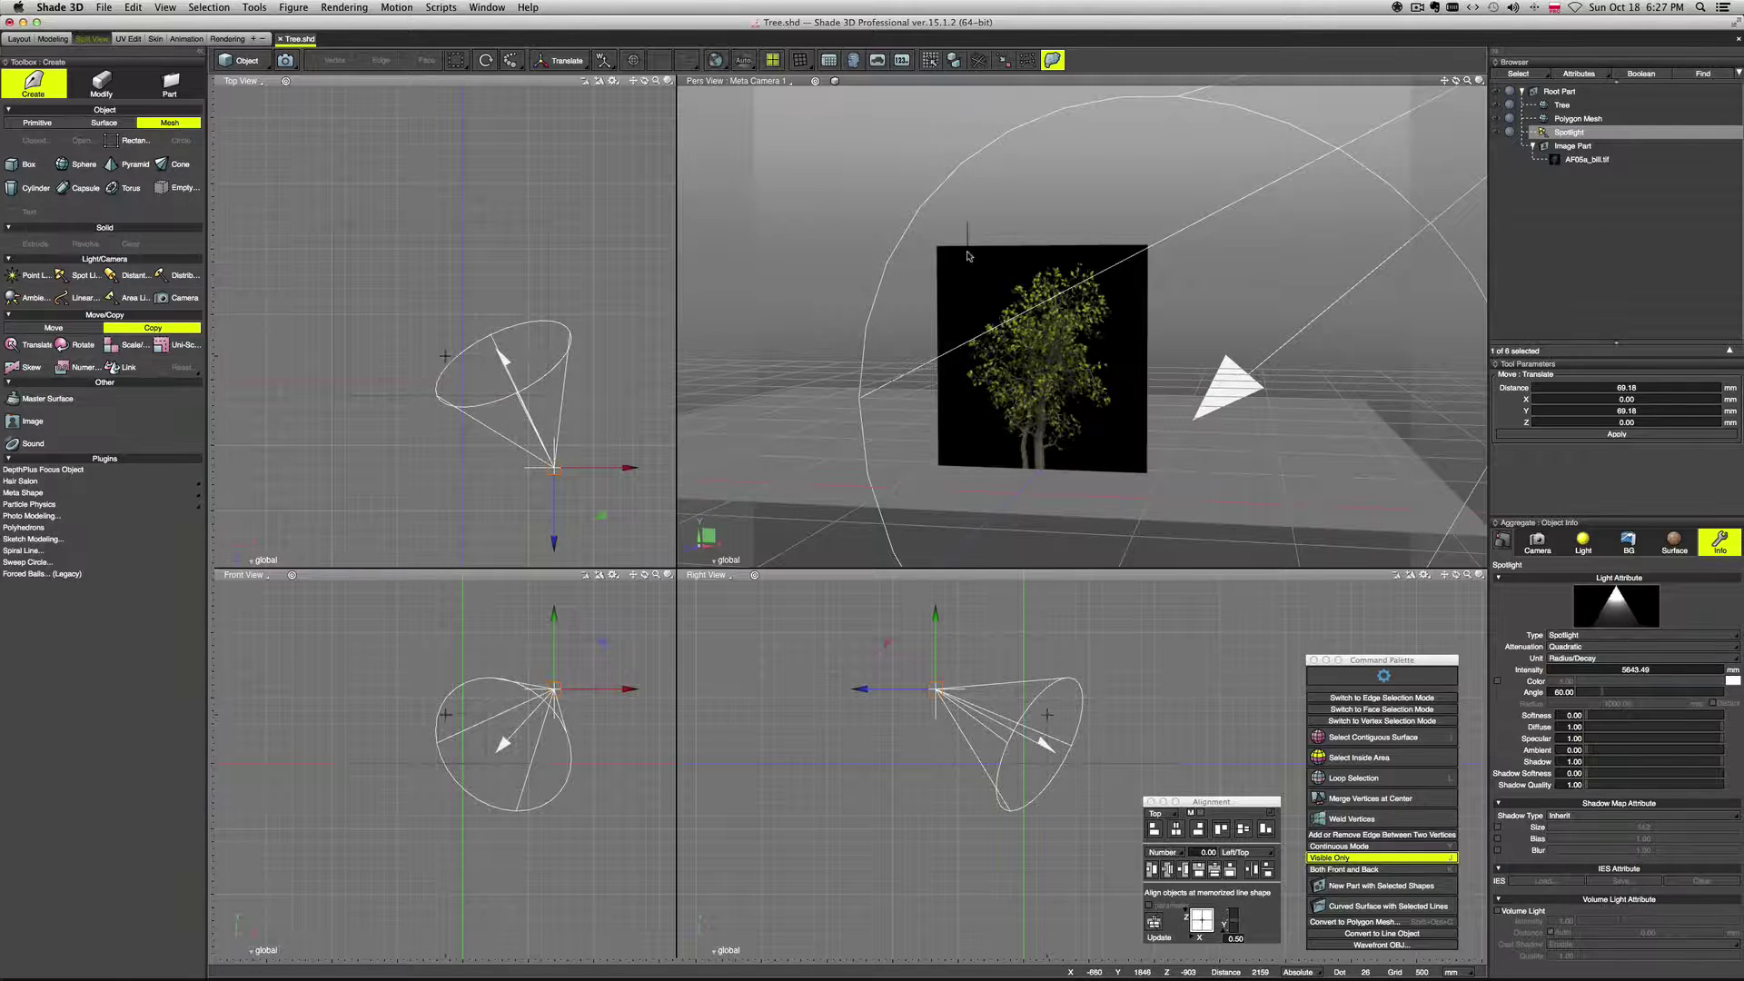
# Step: Rotate-copy the Tree plane three times around its vertical axis to form four crossing planes, and render the result
pyautogui.click(1562, 104)
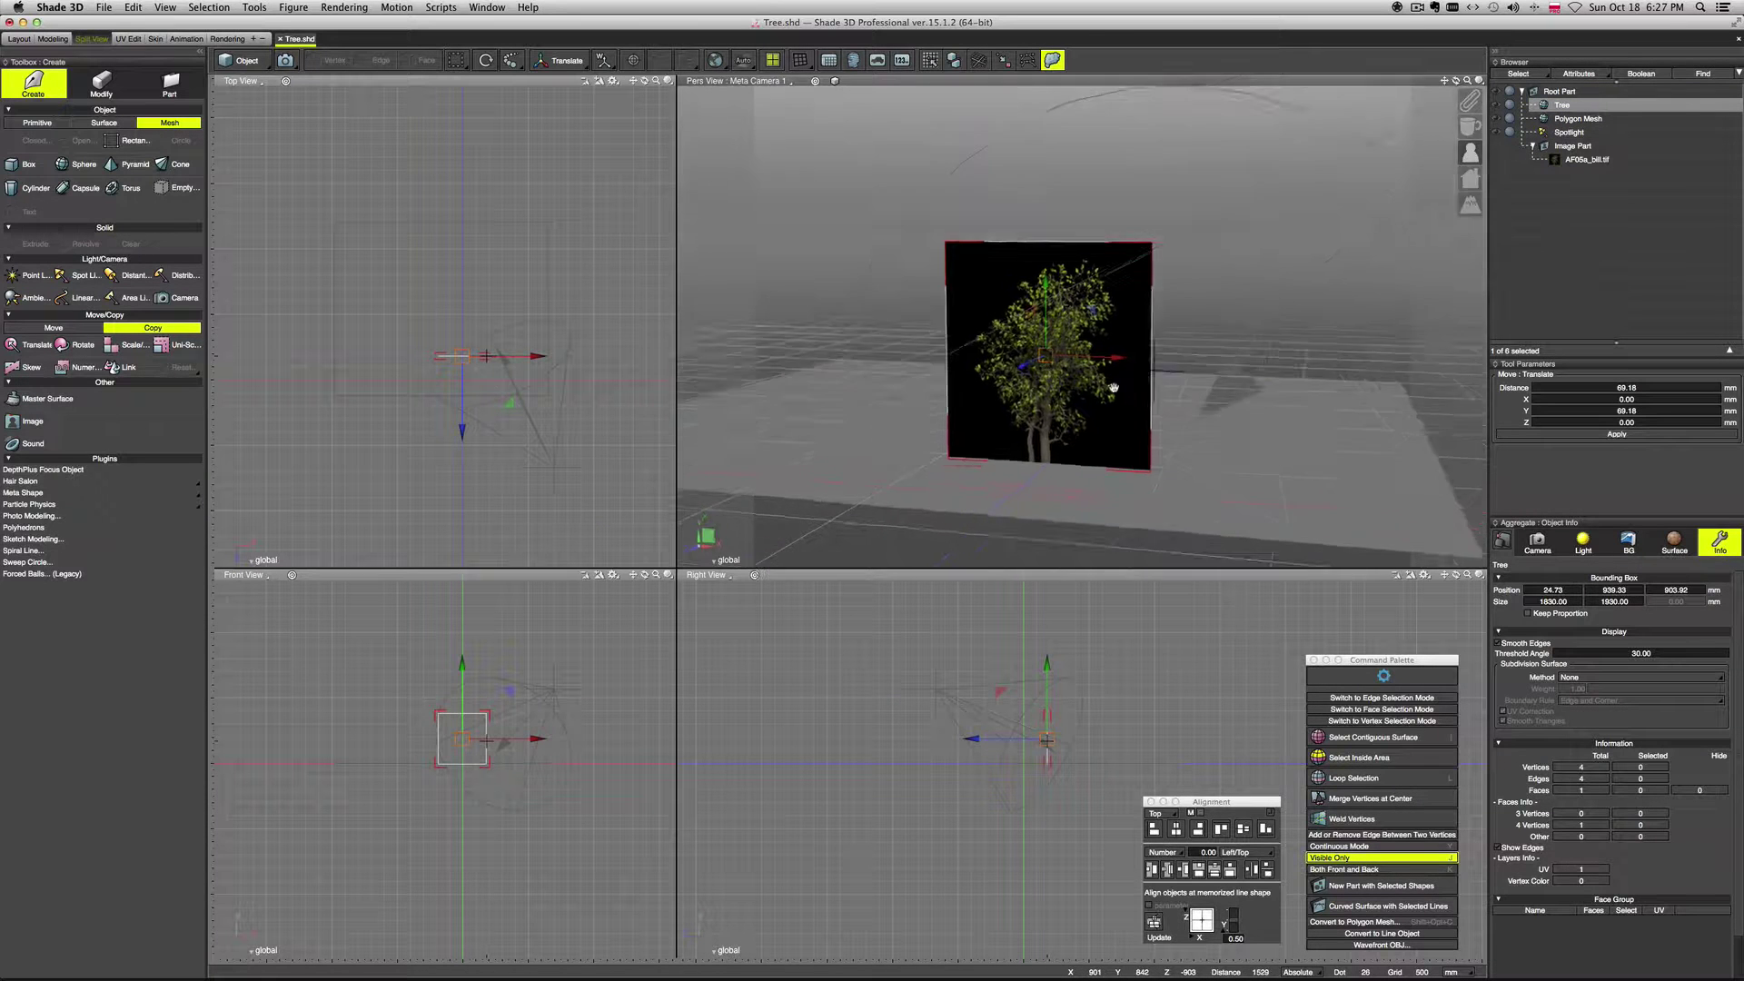
pyautogui.moveTo(1114, 388); pyautogui.dragTo(1138, 316, button='middle')
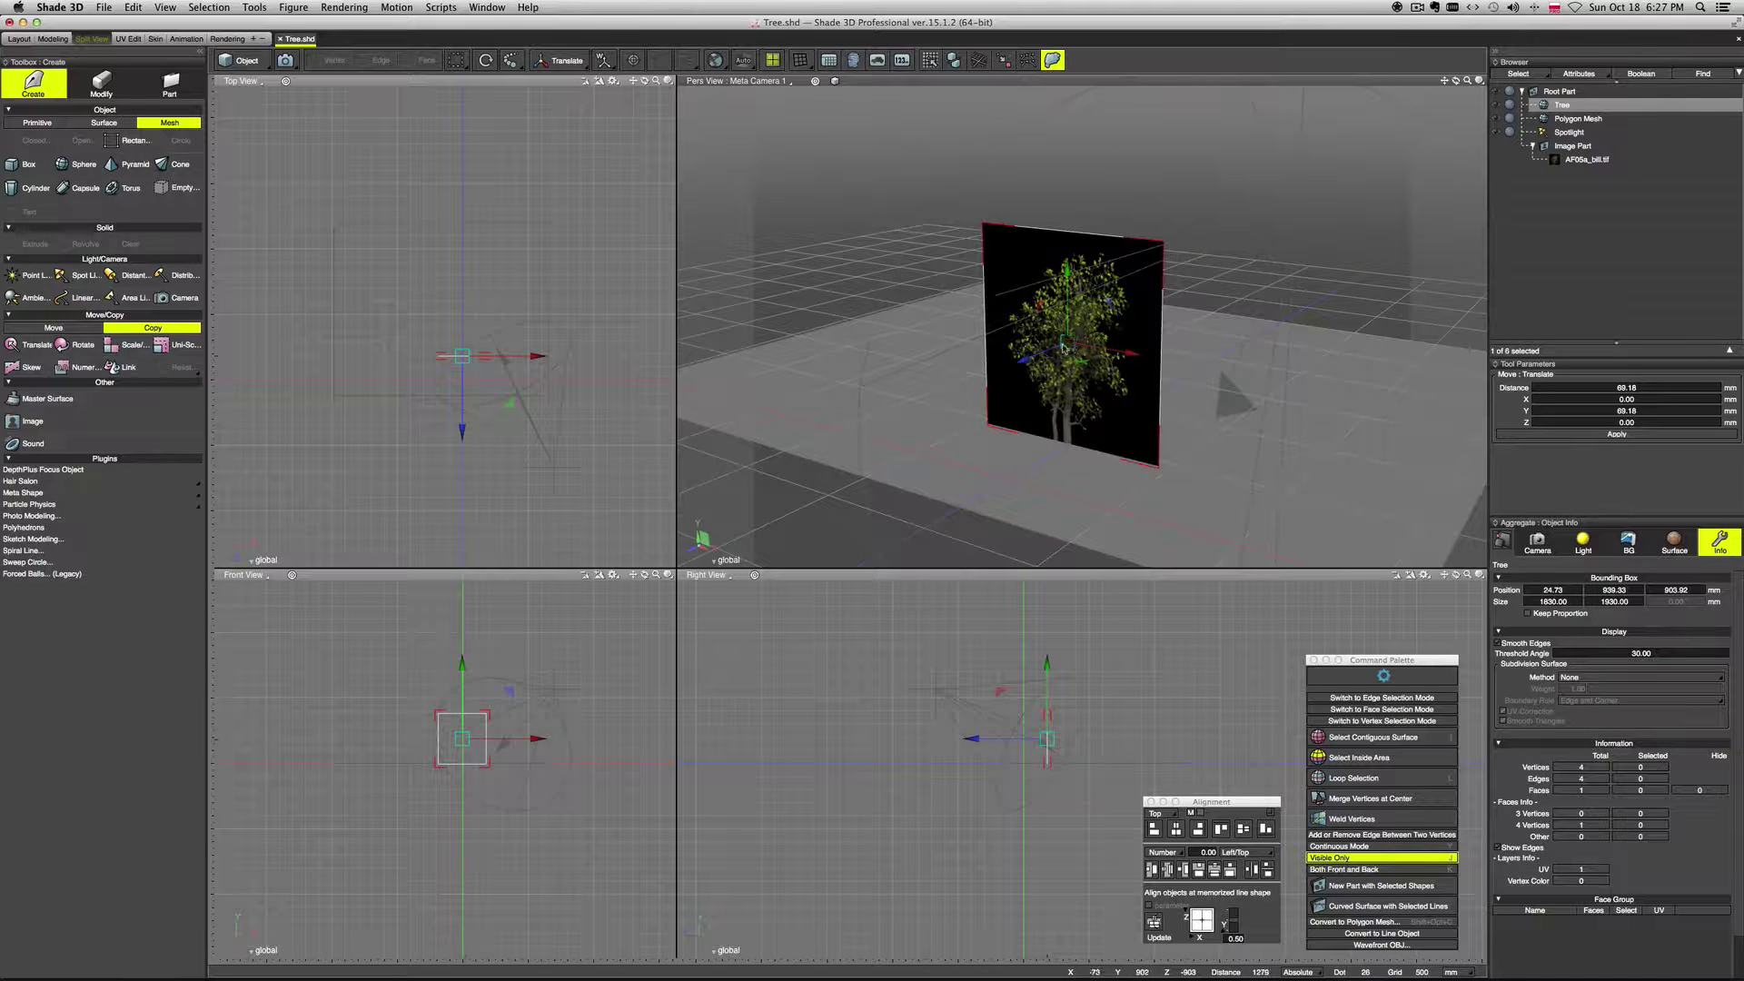
pyautogui.click(1064, 346)
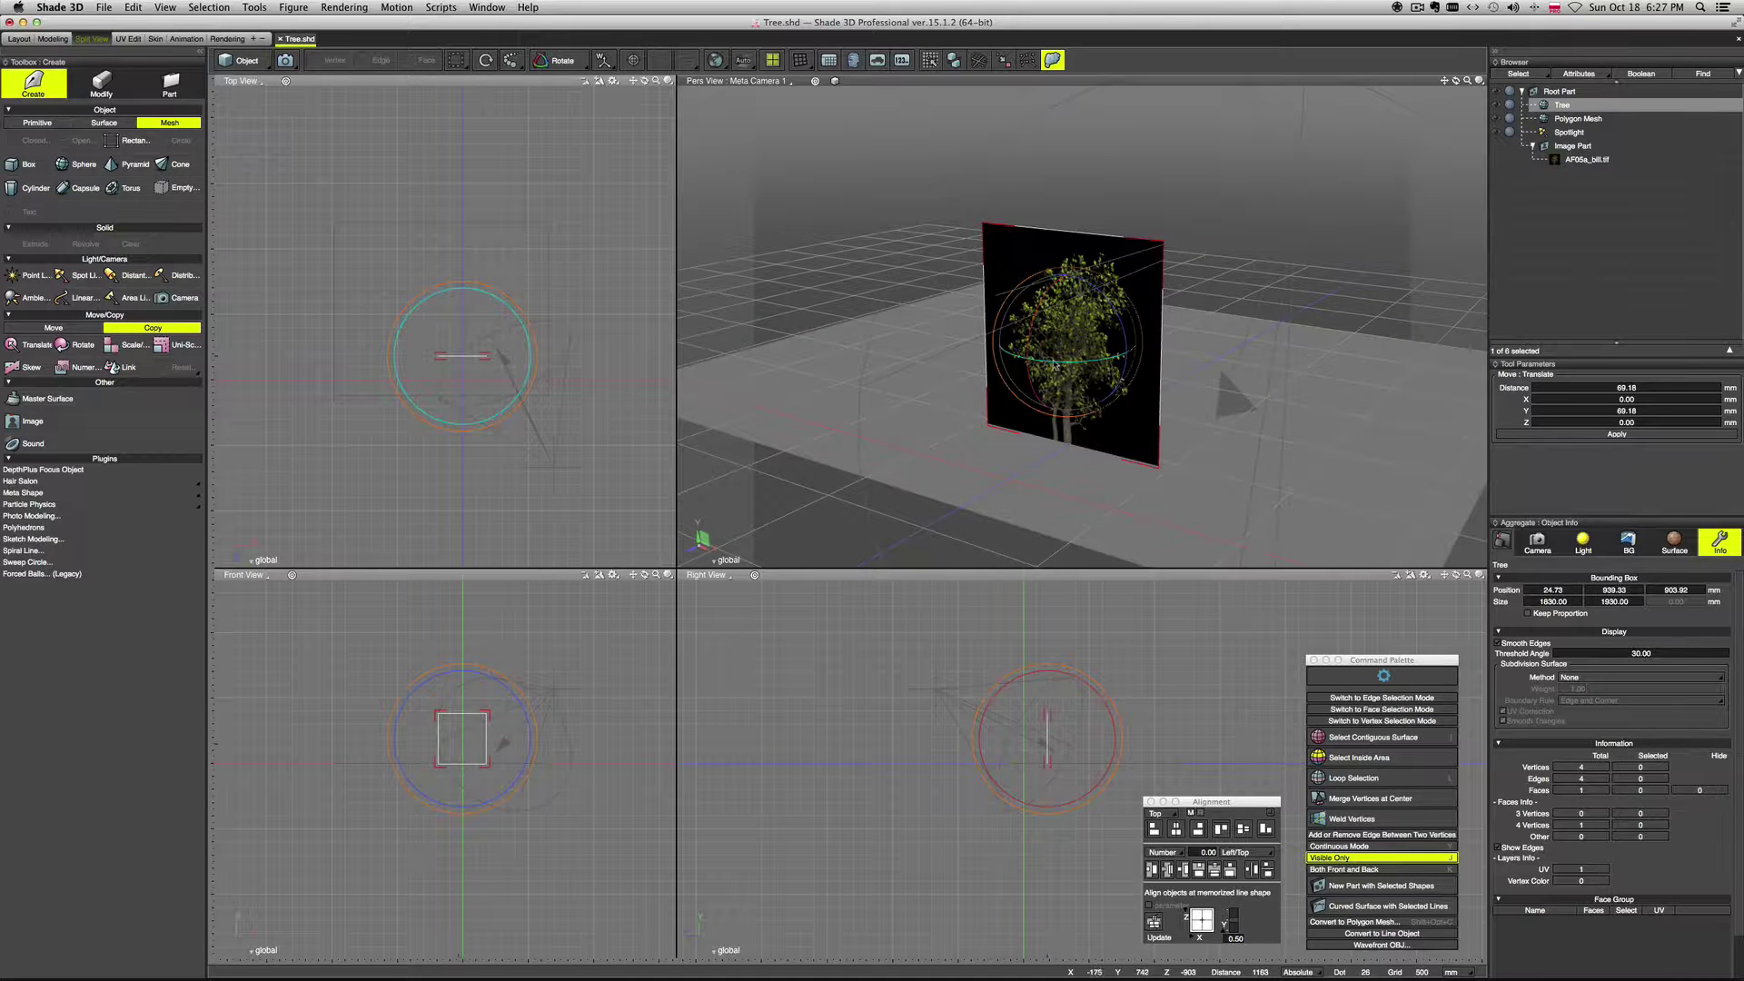
pyautogui.moveTo(1064, 362); pyautogui.dragTo(1107, 365)
pyautogui.moveTo(1182, 393)
pyautogui.mouseDown(button='middle')
pyautogui.moveTo(1281, 363)
pyautogui.moveTo(1080, 364)
pyautogui.moveTo(1234, 373)
pyautogui.moveTo(1186, 378)
pyautogui.mouseUp(button='middle')
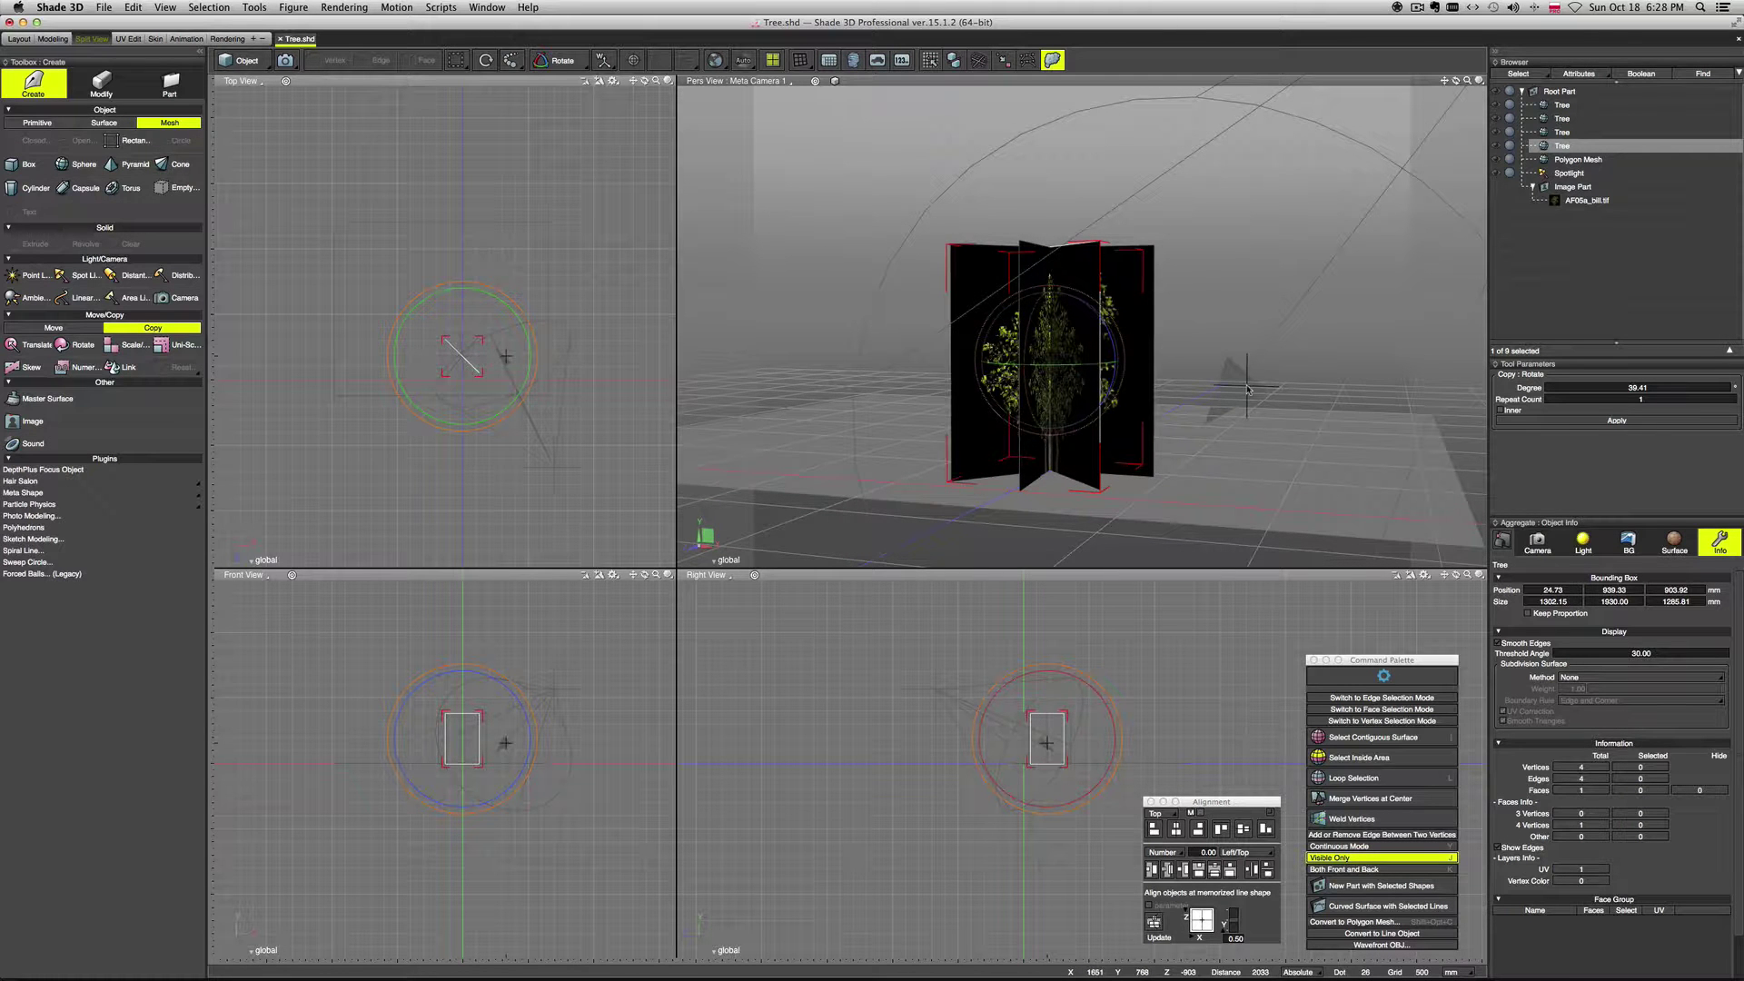
pyautogui.press('super+r')
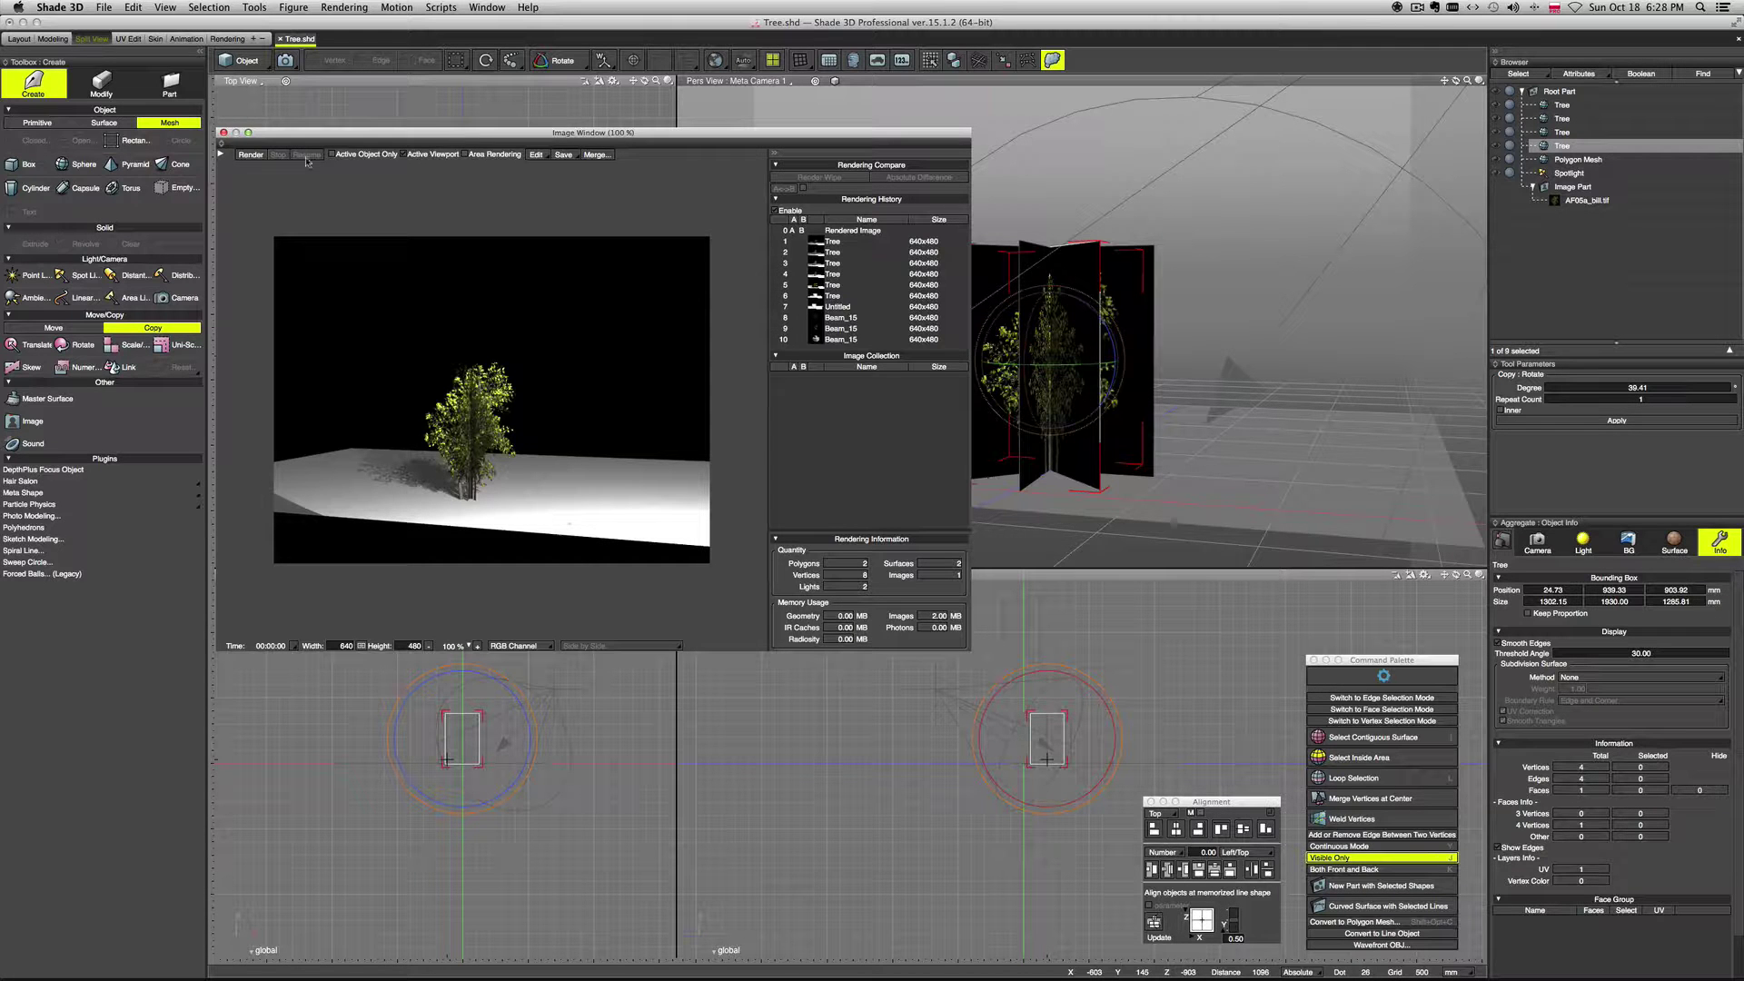
pyautogui.click(223, 133)
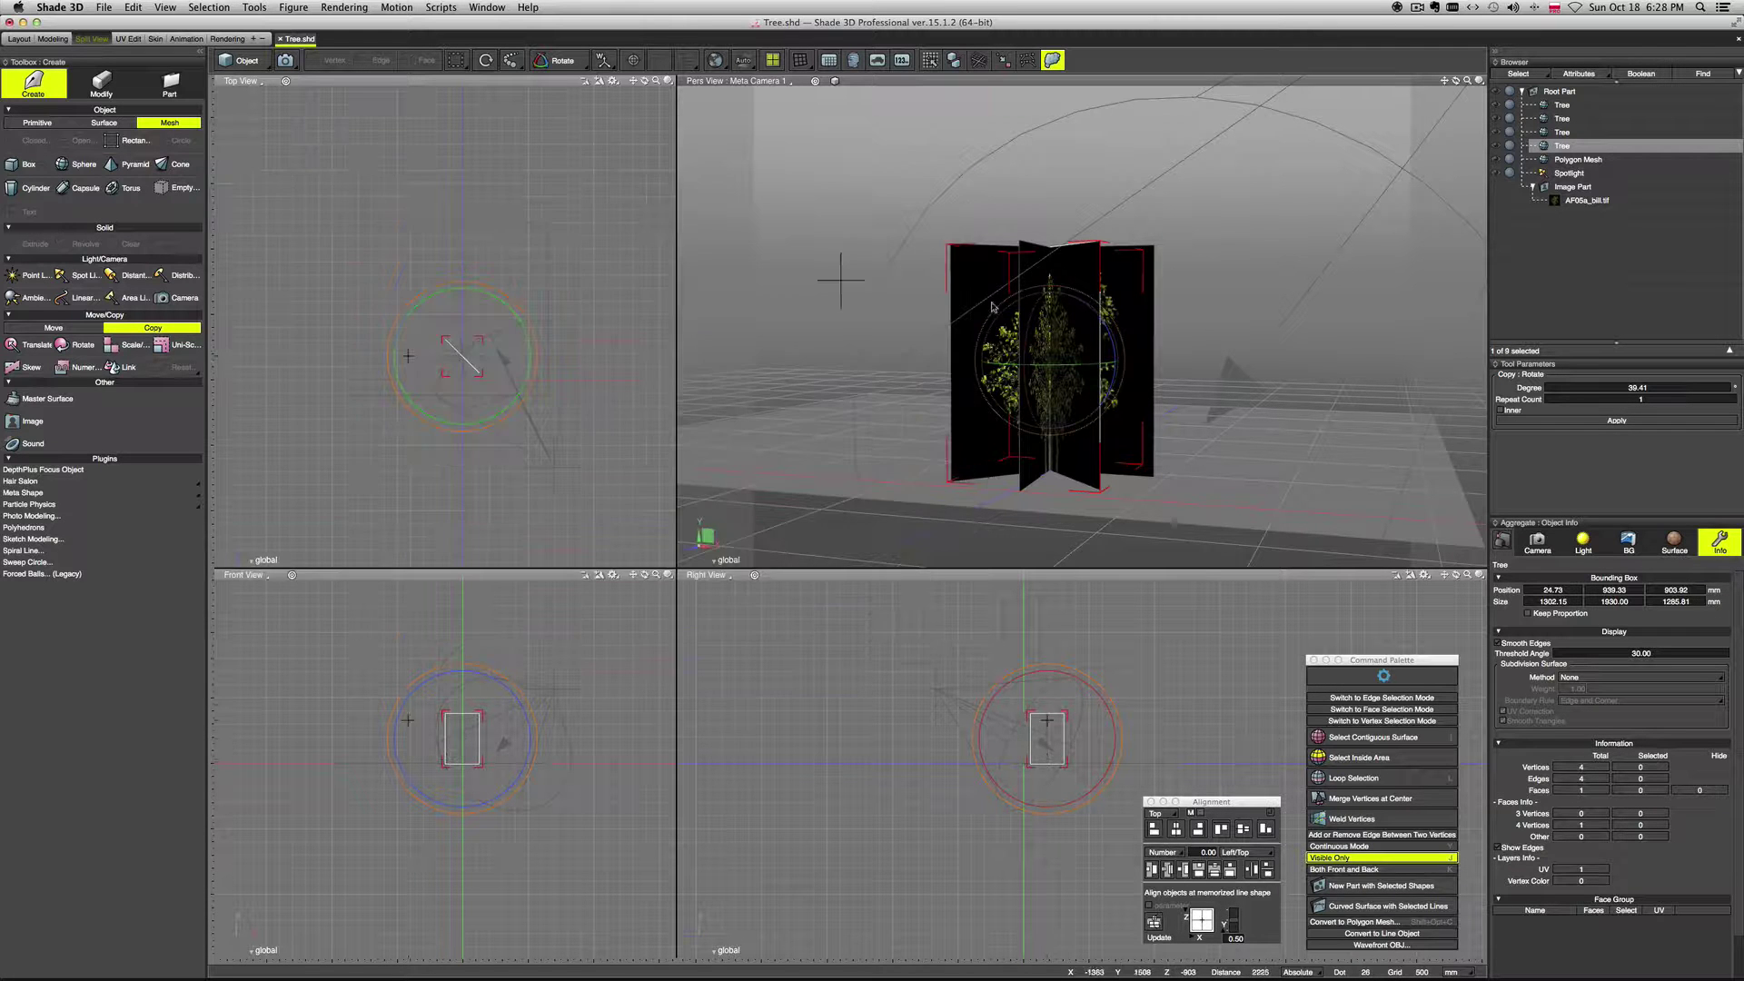
# Step: Select all four Tree planes, group them into a new part, and collapse that part in the object hierarchy
pyautogui.click(1593, 106)
pyautogui.click(1599, 145)
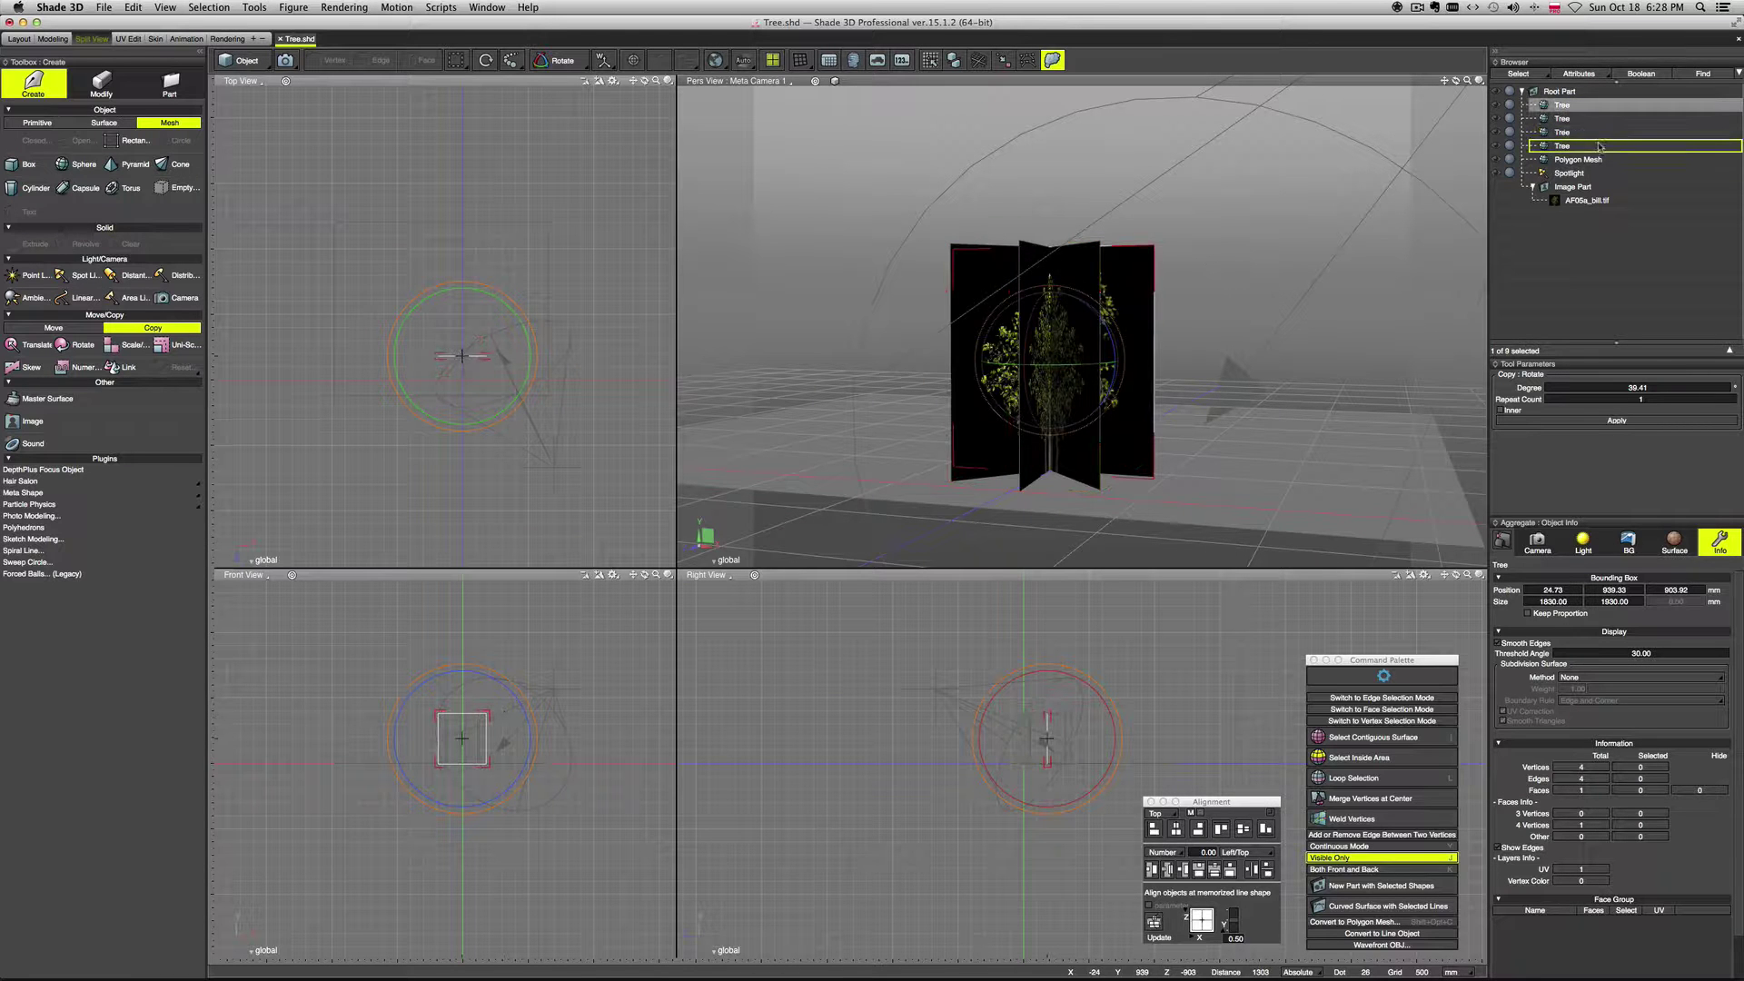
pyautogui.keyDown('shift'); pyautogui.click(1599, 148); pyautogui.keyUp('shift')
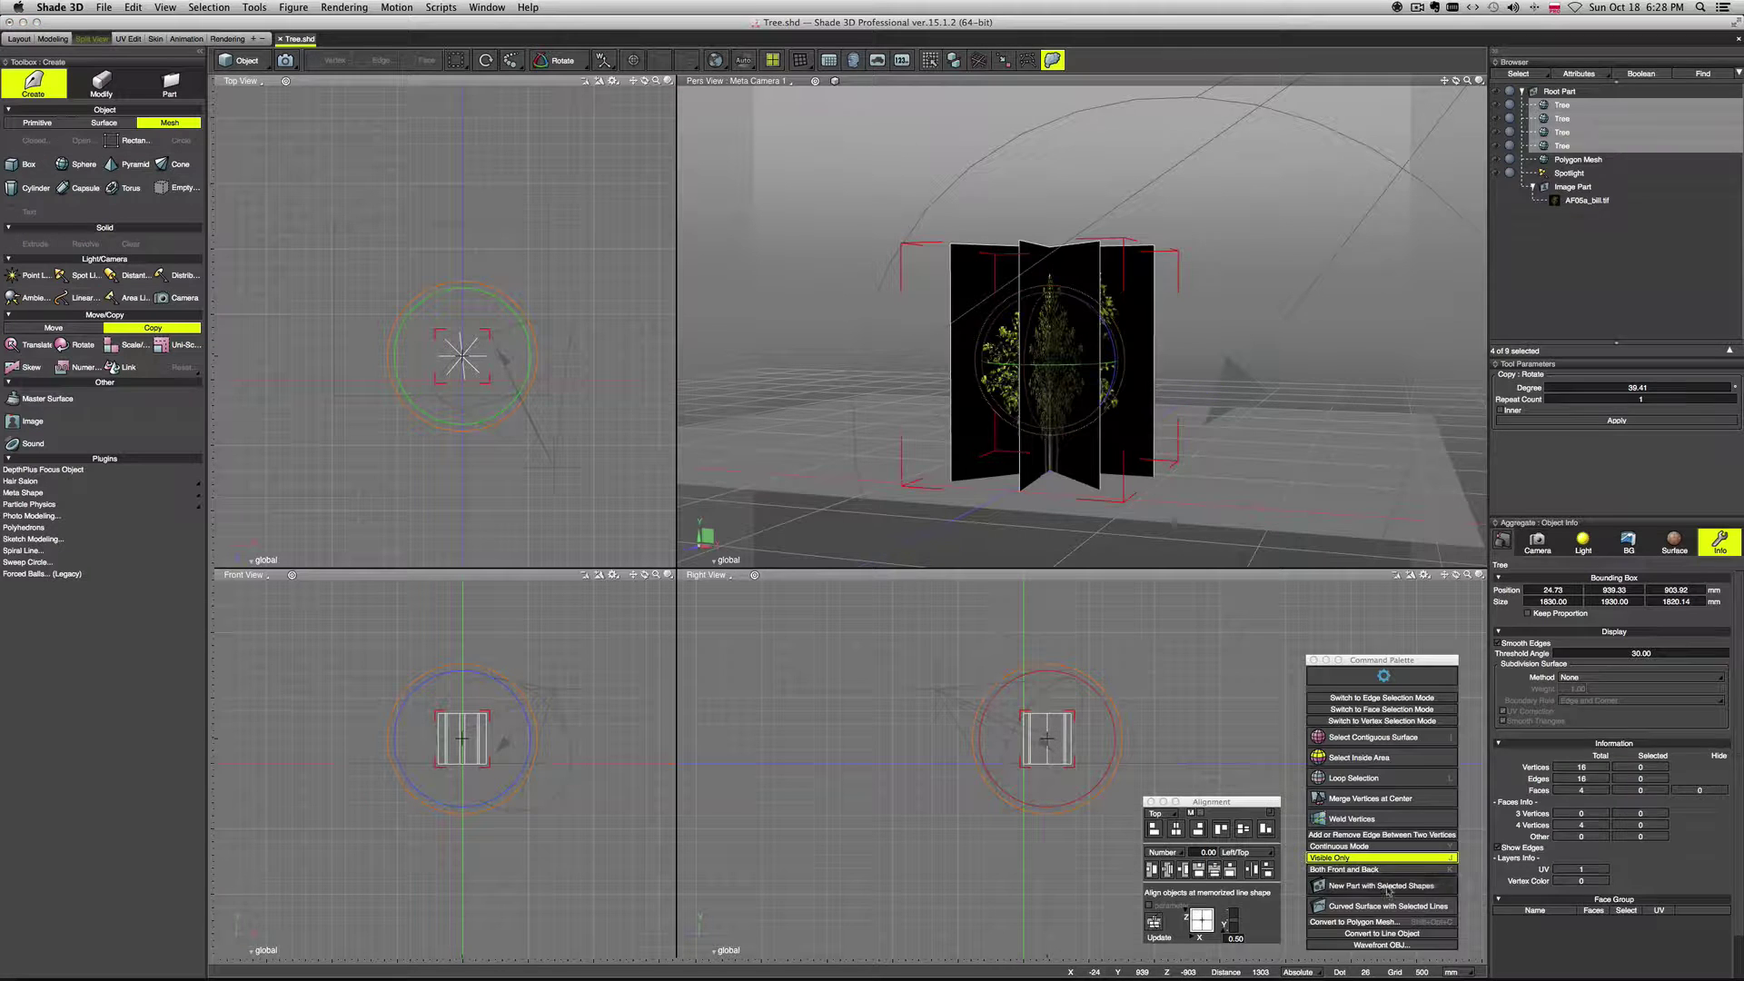
pyautogui.click(1380, 886)
pyautogui.click(1532, 105)
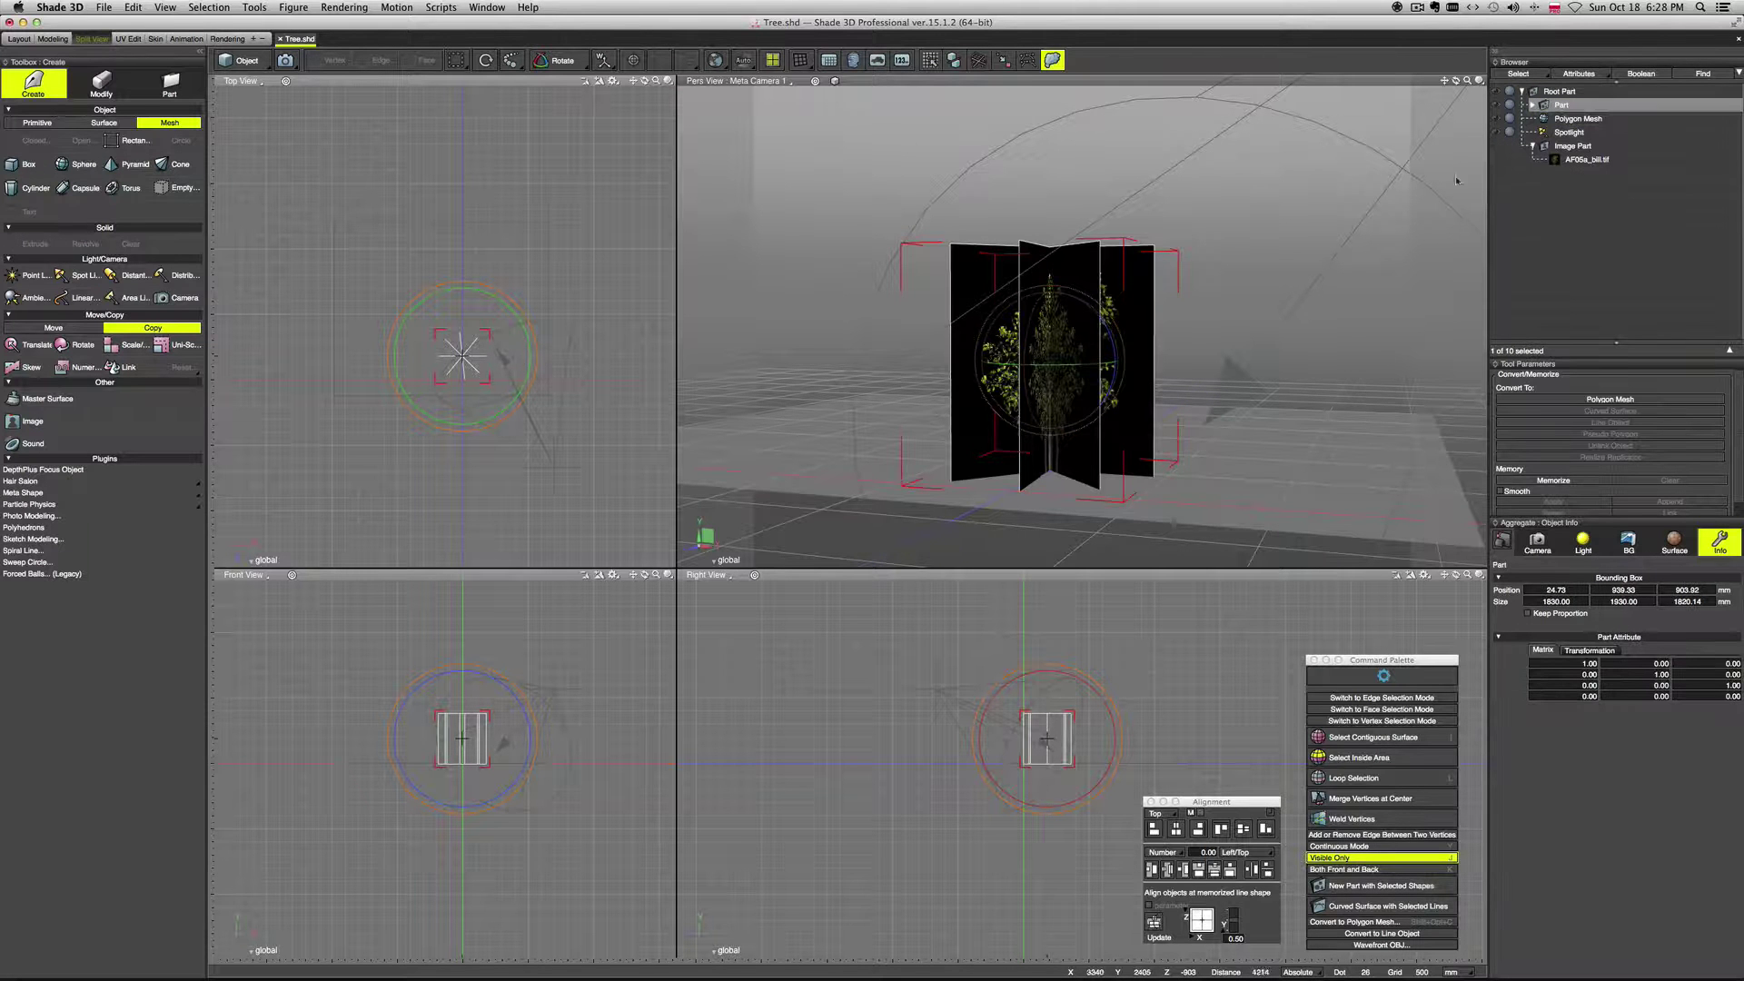
# Step: Translate-copy the grouped tree part twice to make three separate trees on the ground, and render the scene
pyautogui.moveTo(1275, 400); pyautogui.dragTo(1167, 466, button='middle')
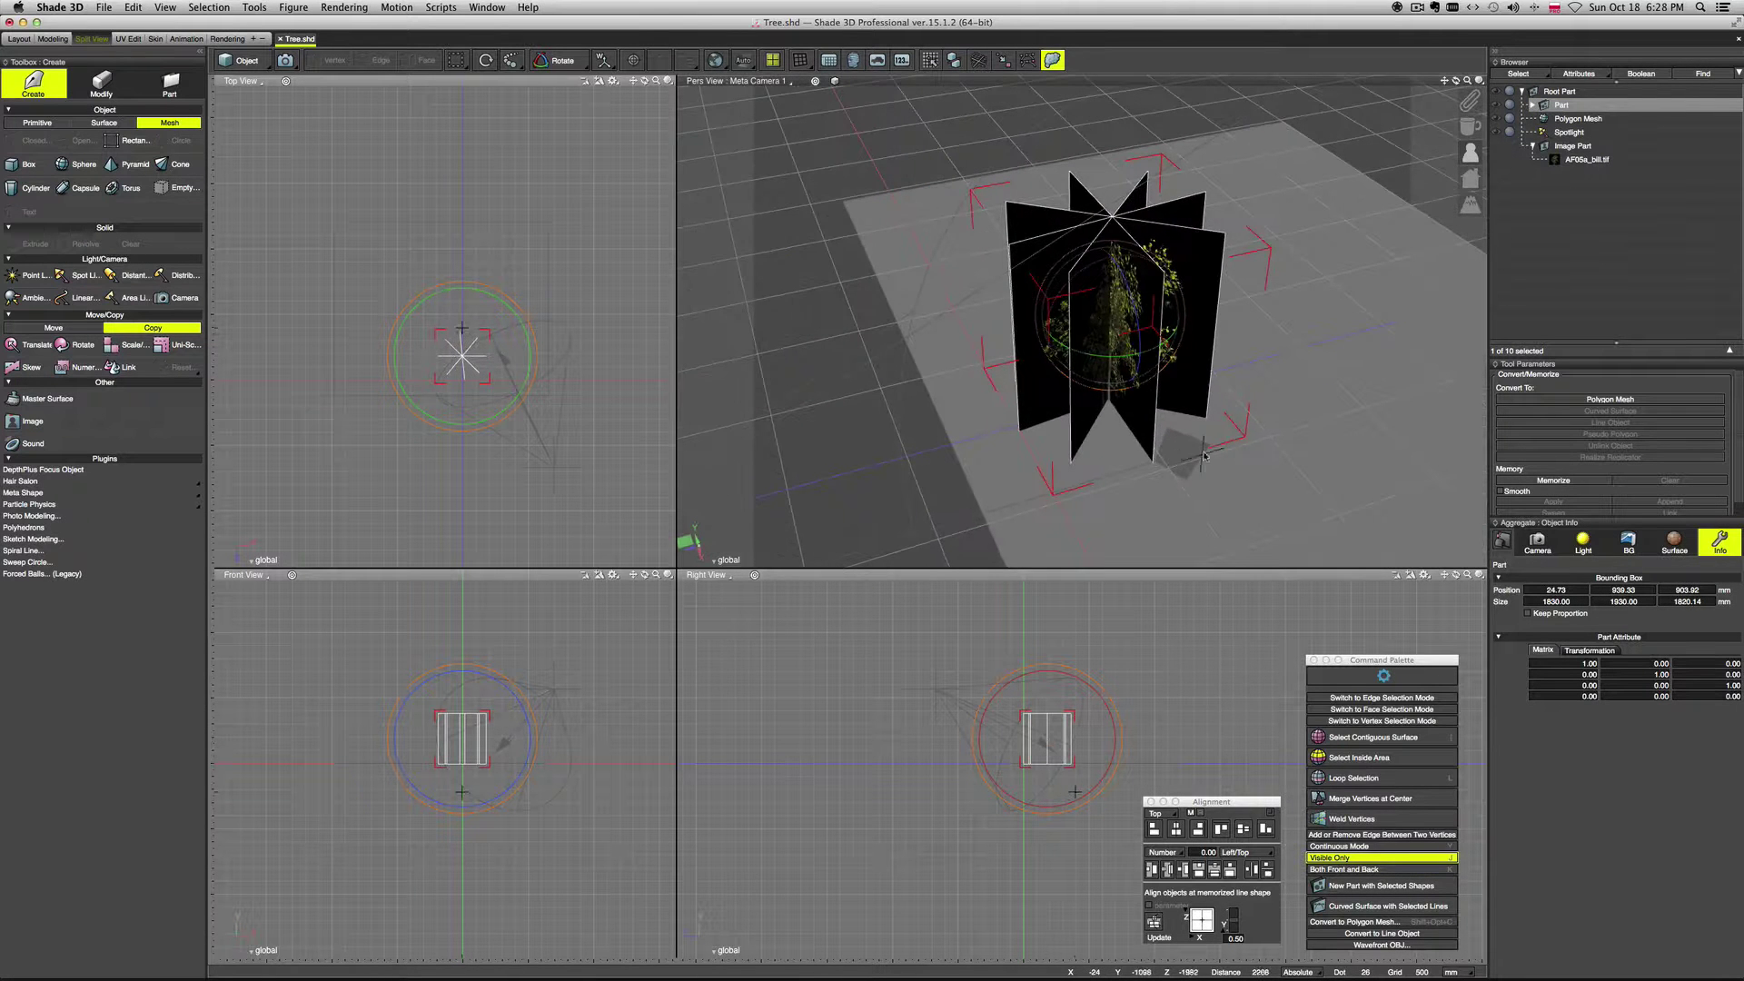
pyautogui.press('w')
pyautogui.moveTo(1046, 336); pyautogui.dragTo(1267, 233)
pyautogui.moveTo(1252, 373); pyautogui.dragTo(1349, 307, button='middle')
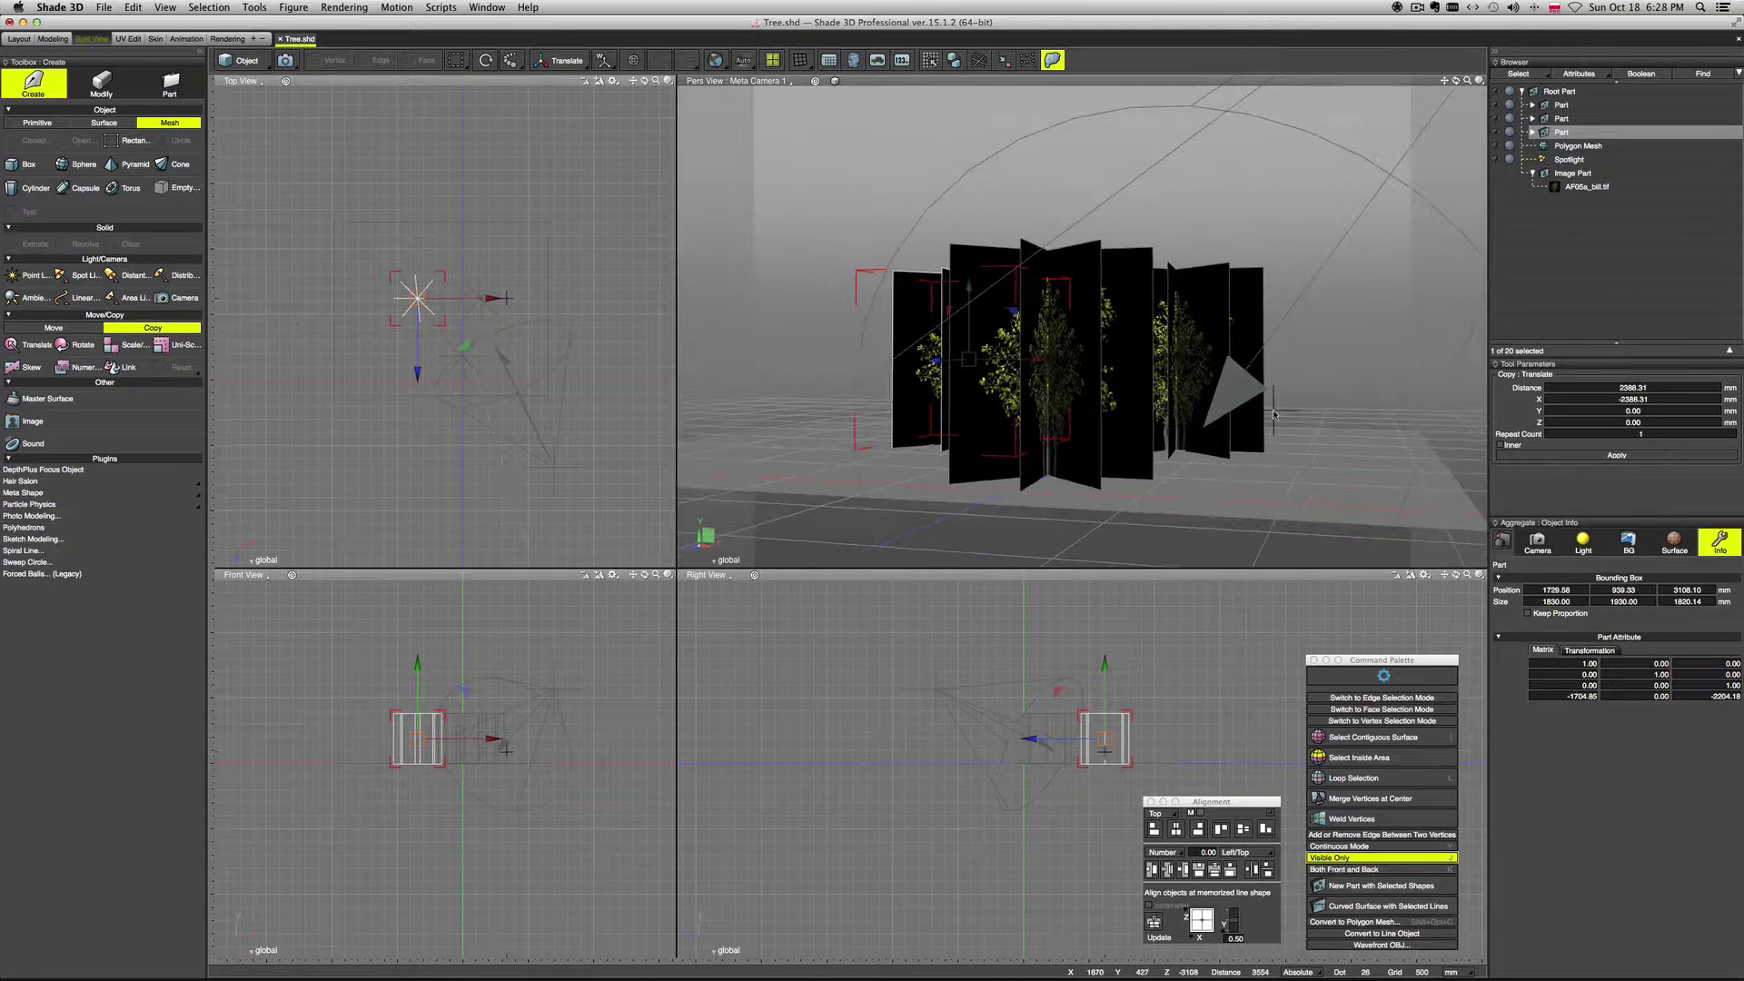
pyautogui.press('super+r')
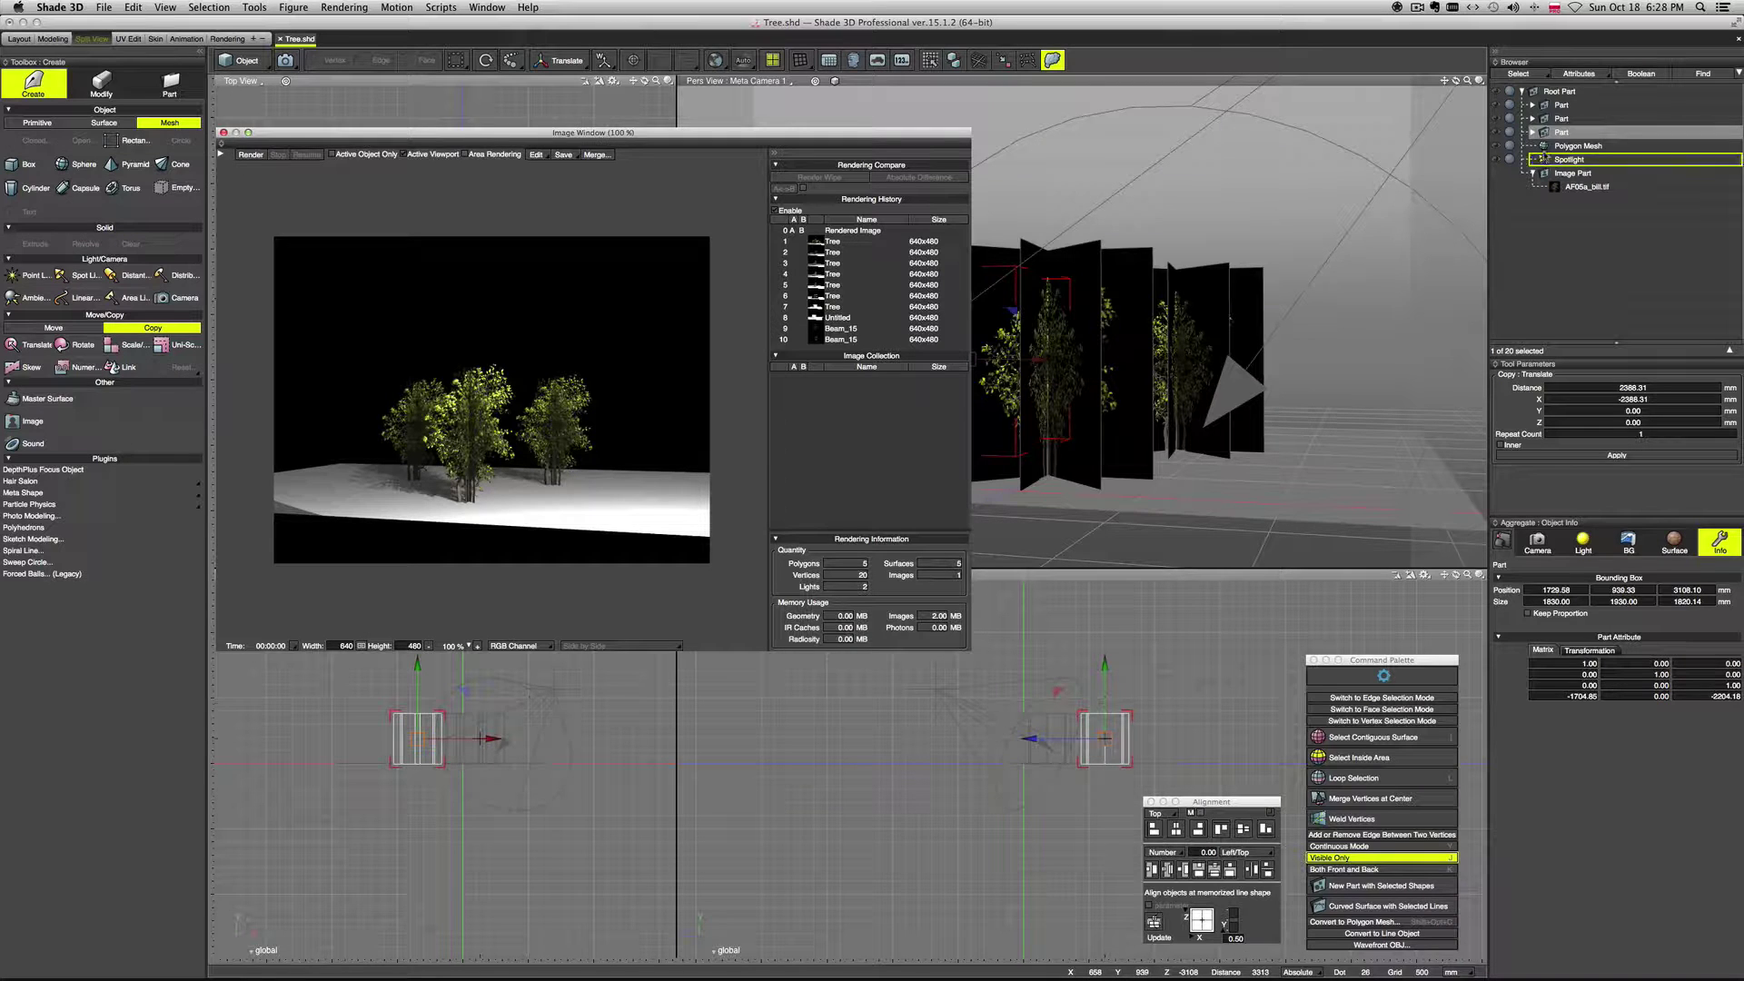
# Step: Rotate the third tree part about 40° and the second 26° around their vertical axes, and re-render the scene
pyautogui.click(1585, 136)
pyautogui.press('e')
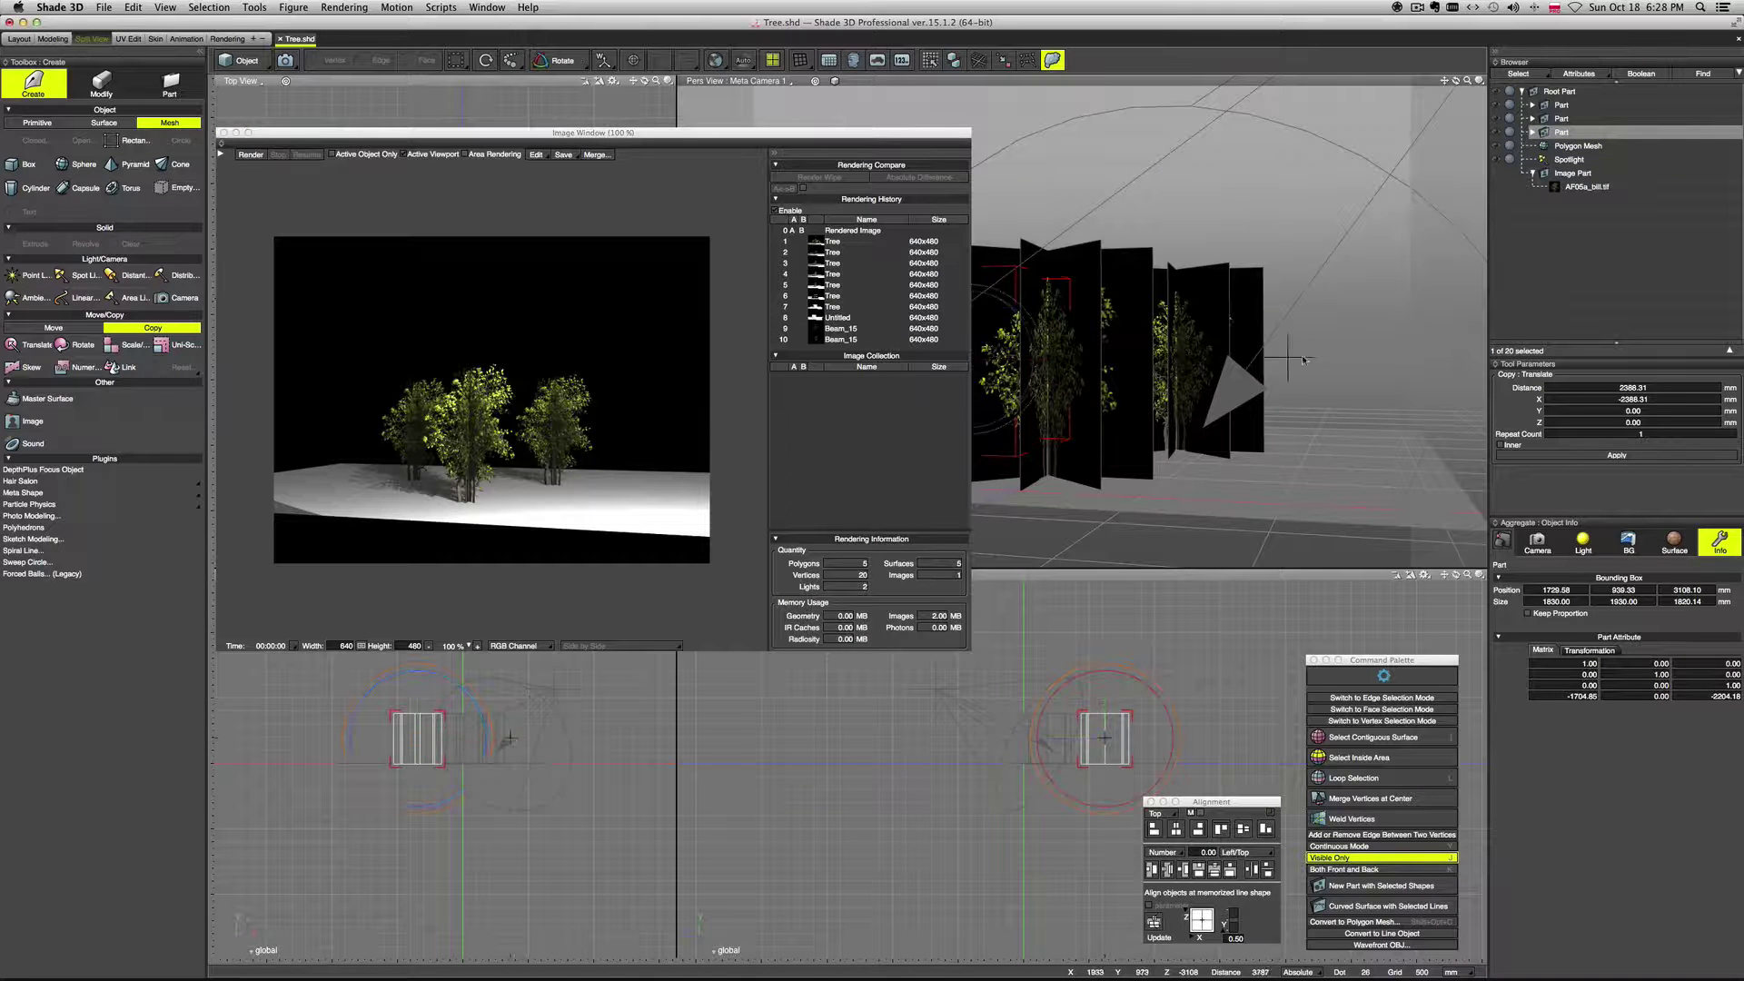
pyautogui.moveTo(1296, 360); pyautogui.dragTo(1135, 363, button='middle')
pyautogui.moveTo(1149, 257); pyautogui.dragTo(1126, 211)
pyautogui.click(1561, 119)
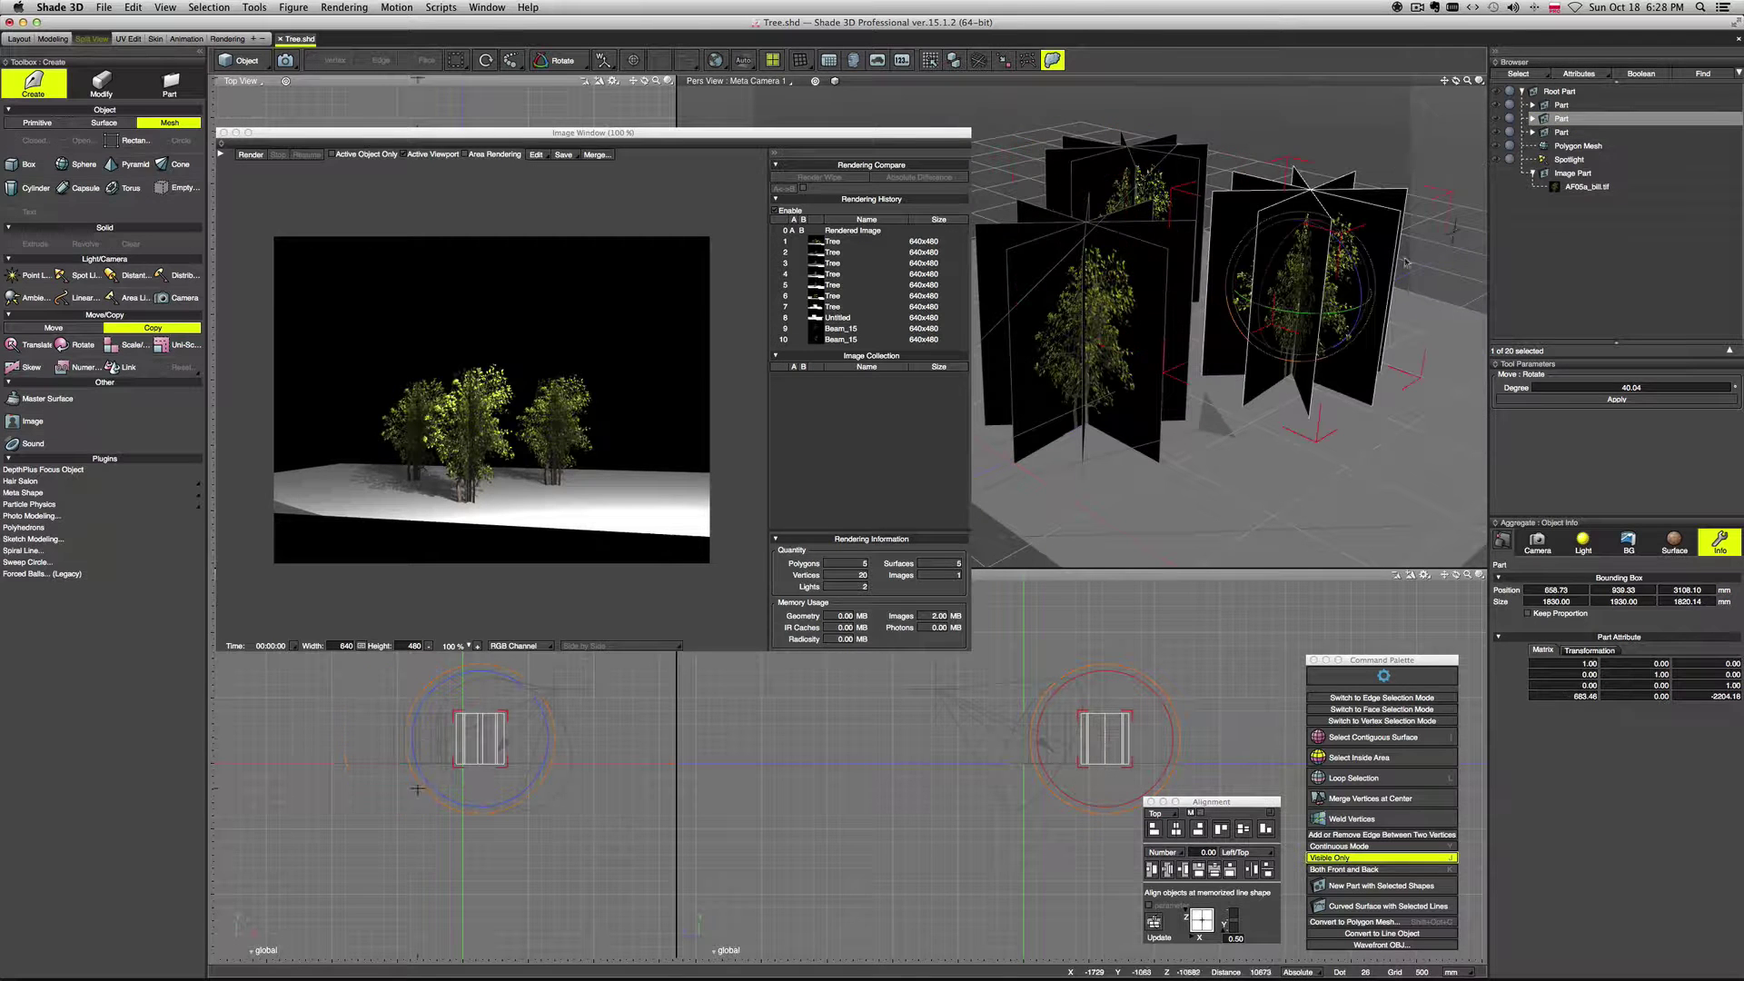
pyautogui.moveTo(1297, 311); pyautogui.dragTo(1331, 311)
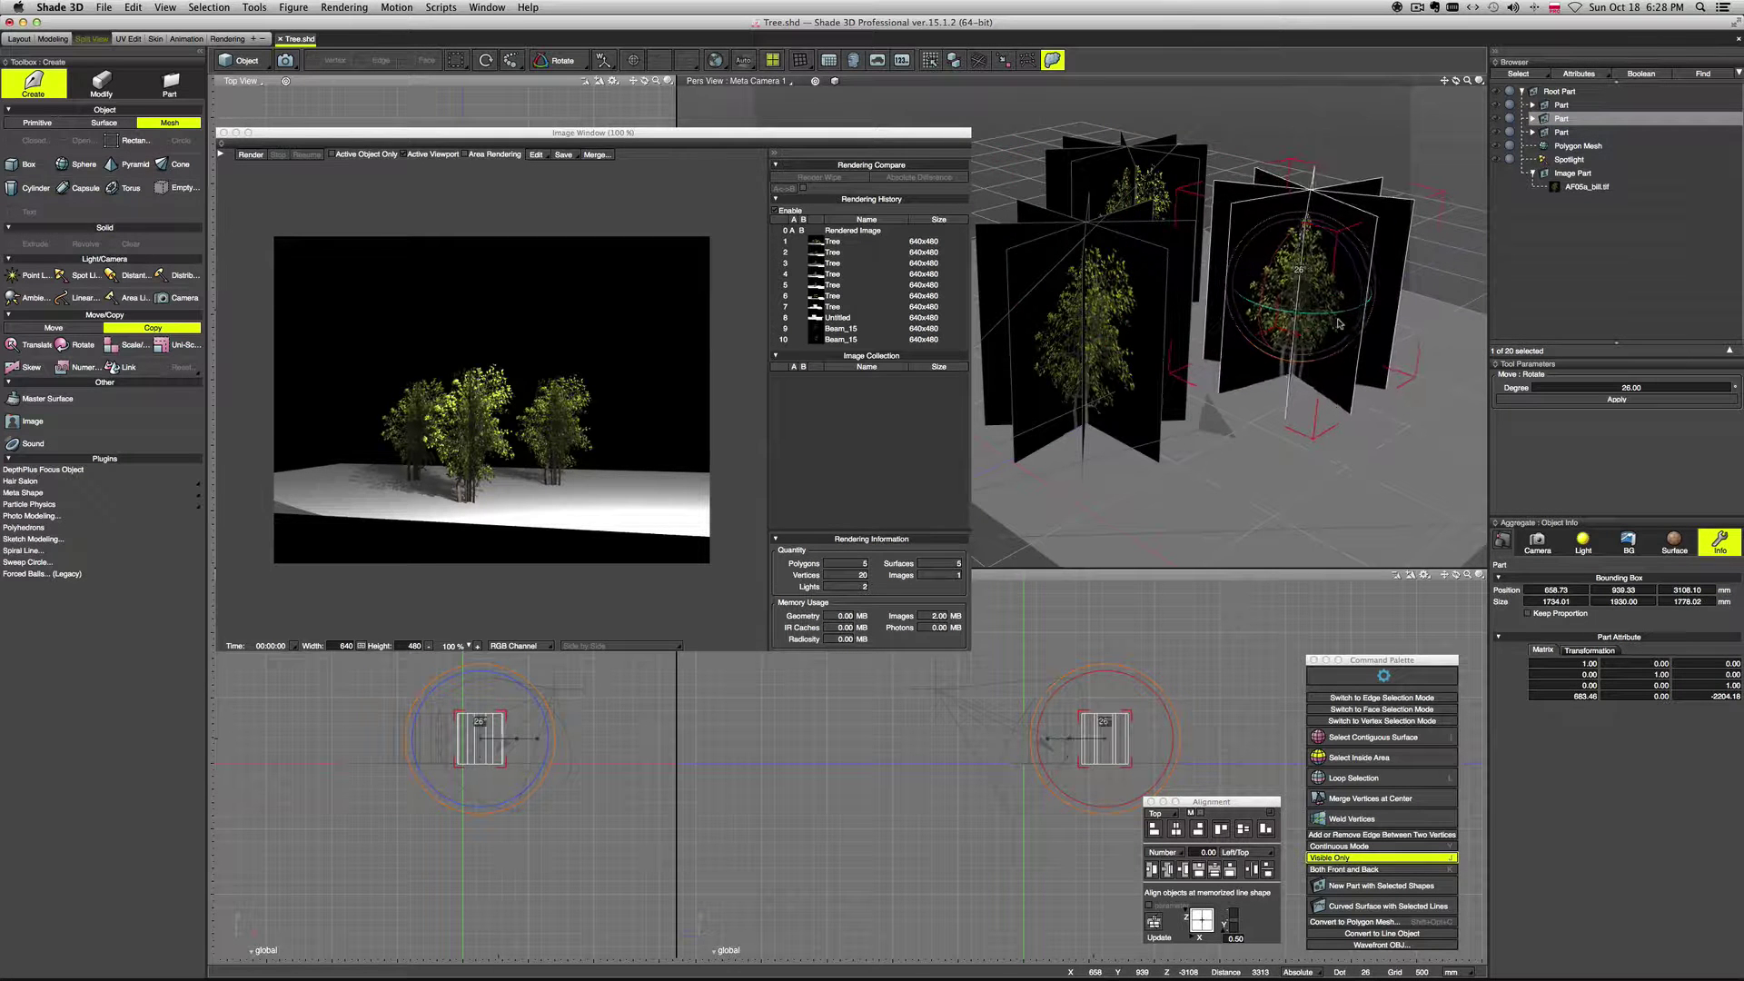
pyautogui.moveTo(1285, 361); pyautogui.dragTo(1258, 338, button='middle')
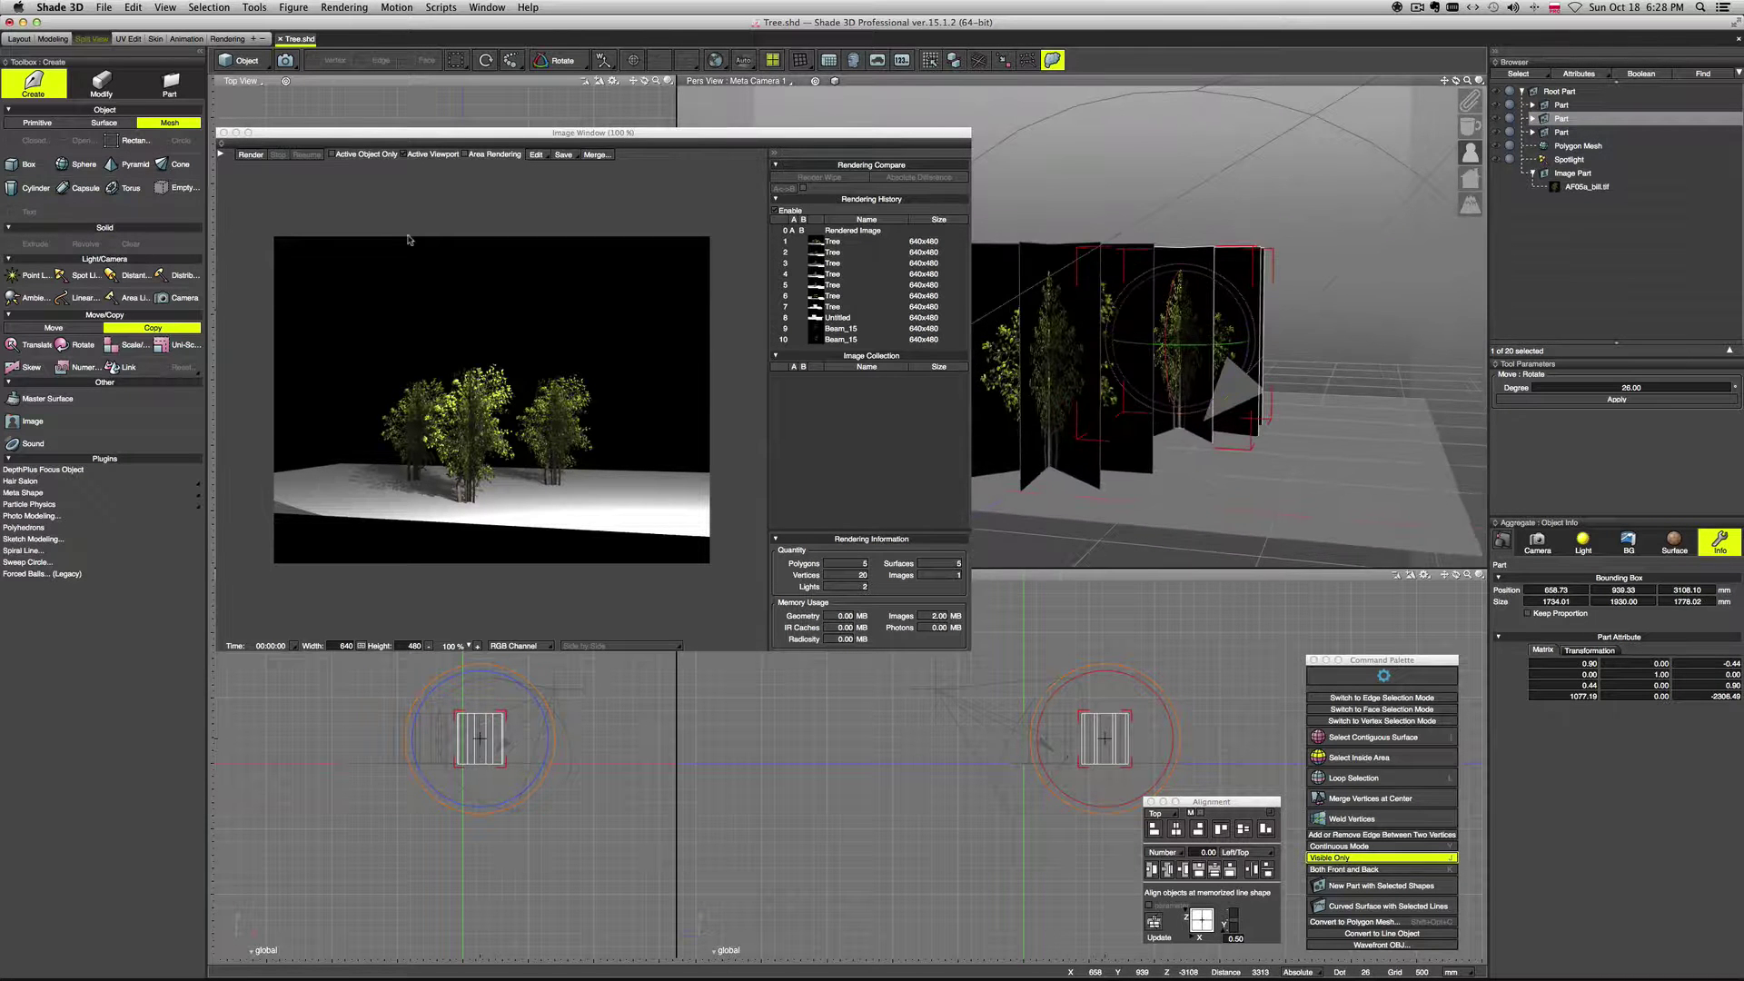
pyautogui.click(251, 155)
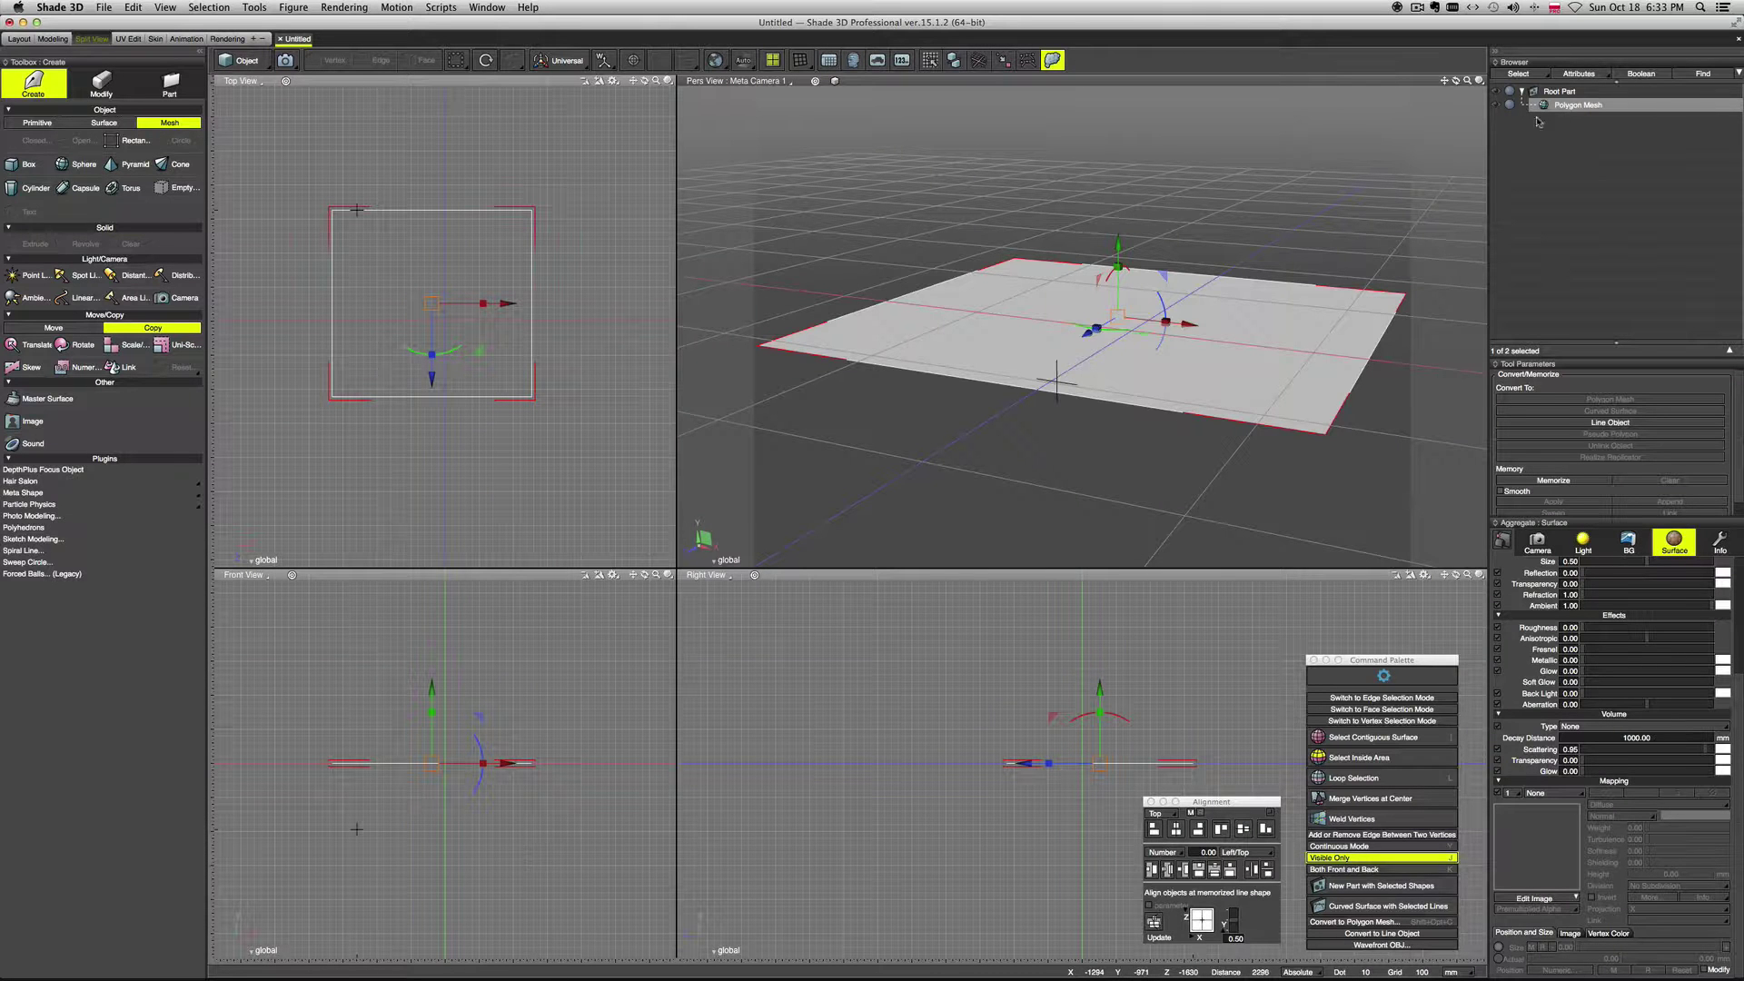
# Step: Load hm.jpg as an image mapping on the polygon mesh plane's surface, importing the file to the scene
pyautogui.scroll(5, 1604, 723)
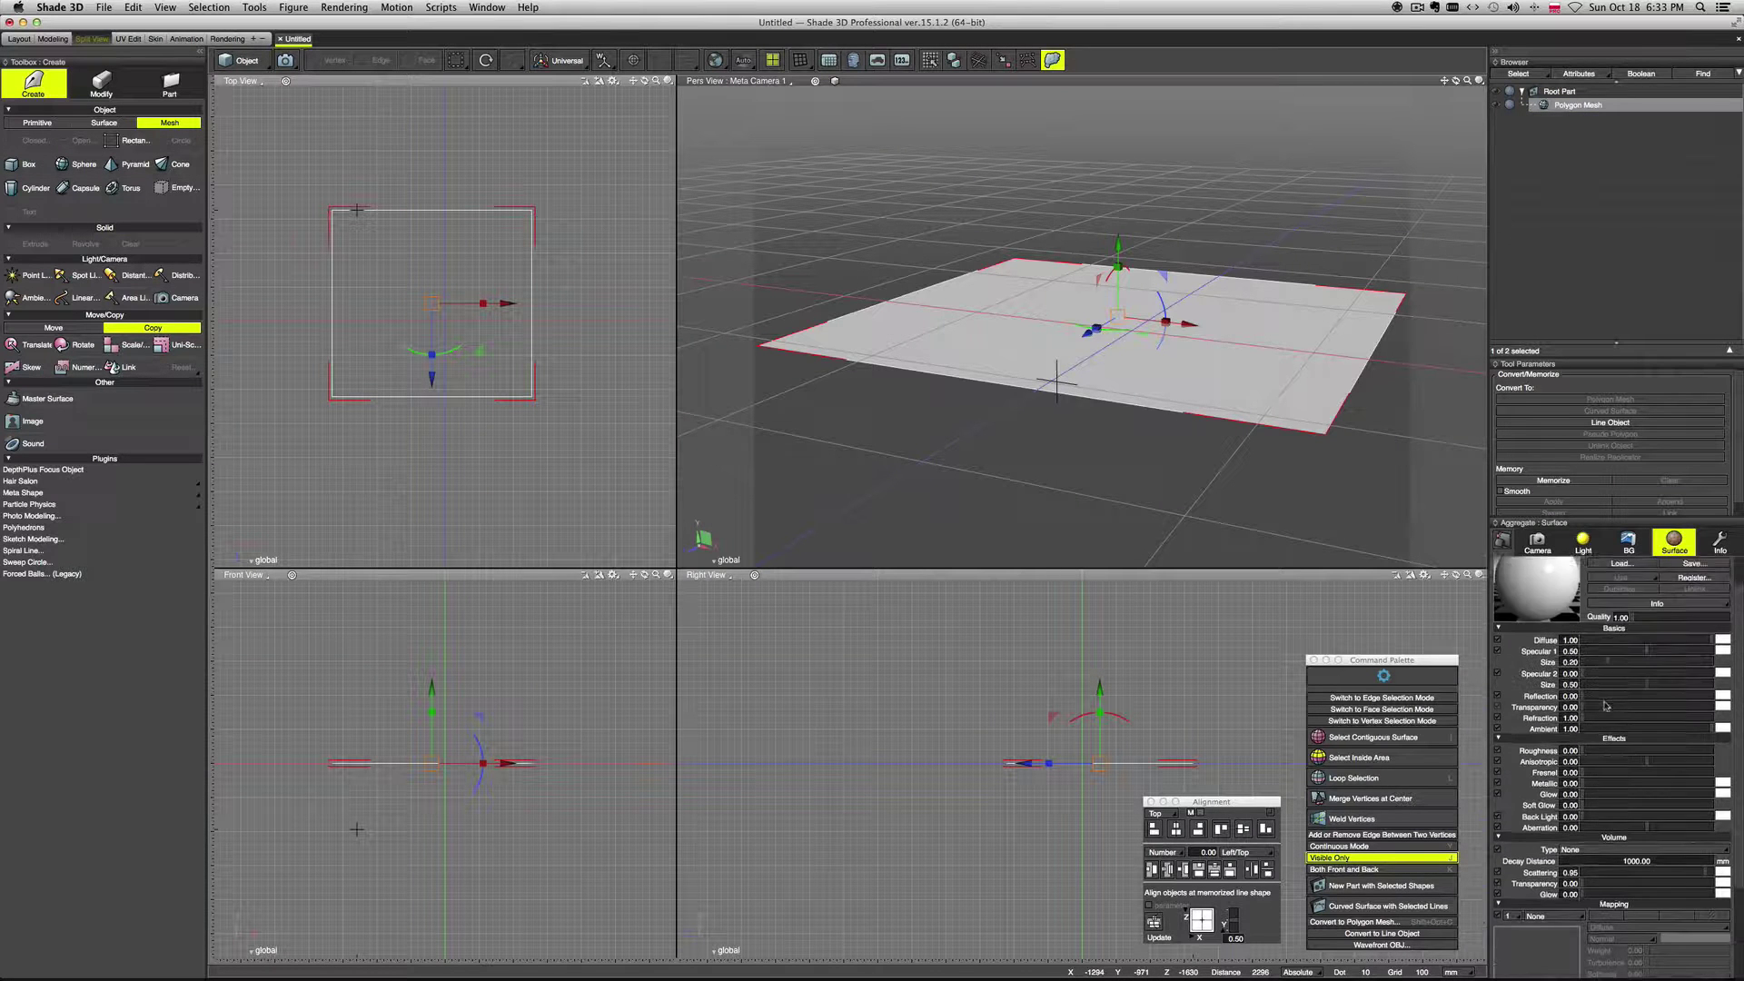
pyautogui.scroll(-3, 1599, 704)
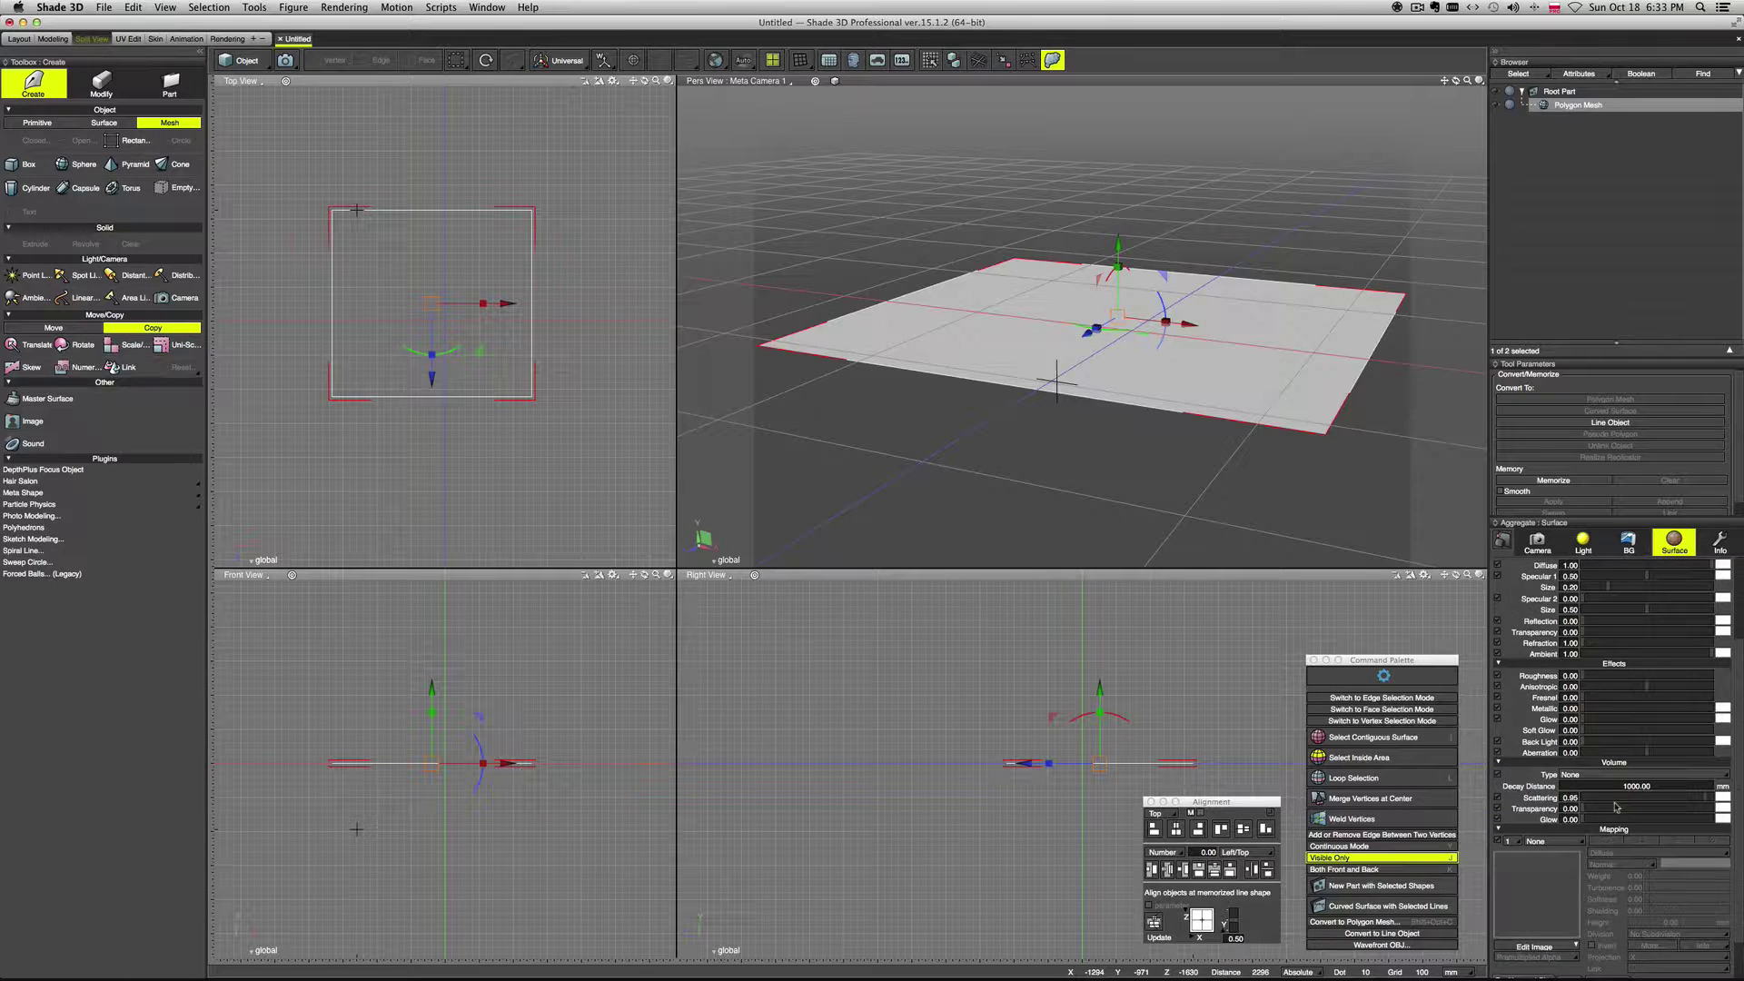
pyautogui.scroll(-2, 1558, 880)
pyautogui.click(1533, 899)
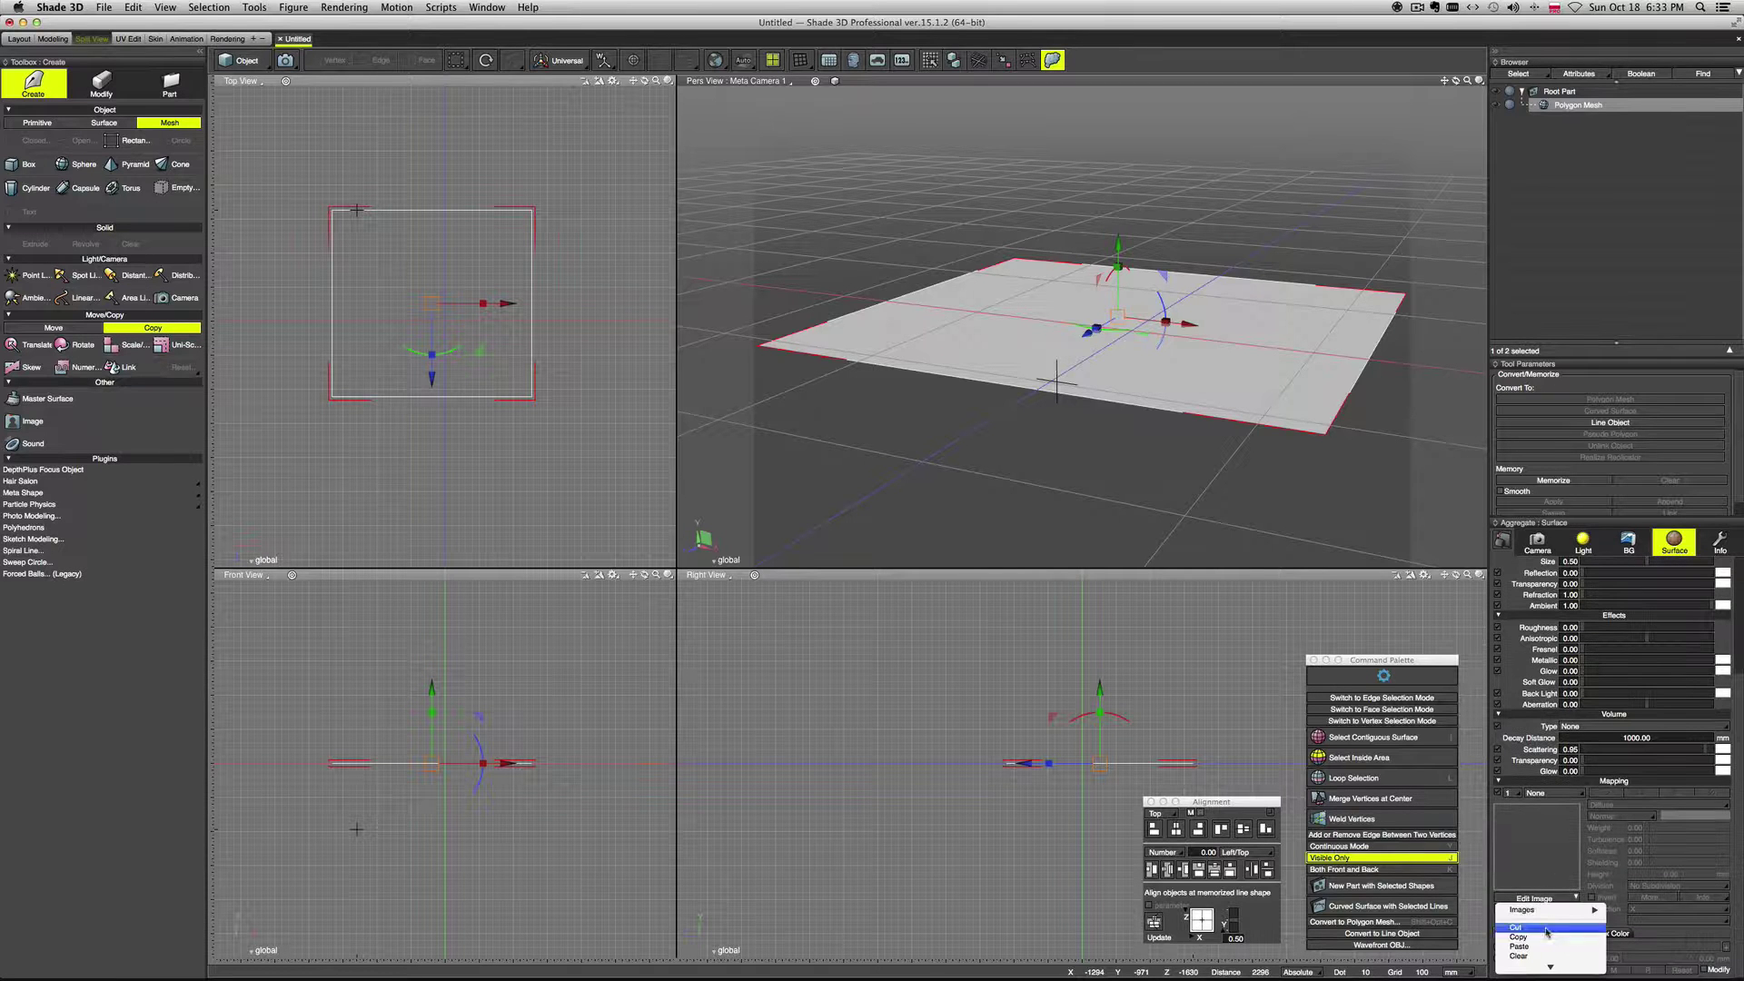
pyautogui.click(1535, 906)
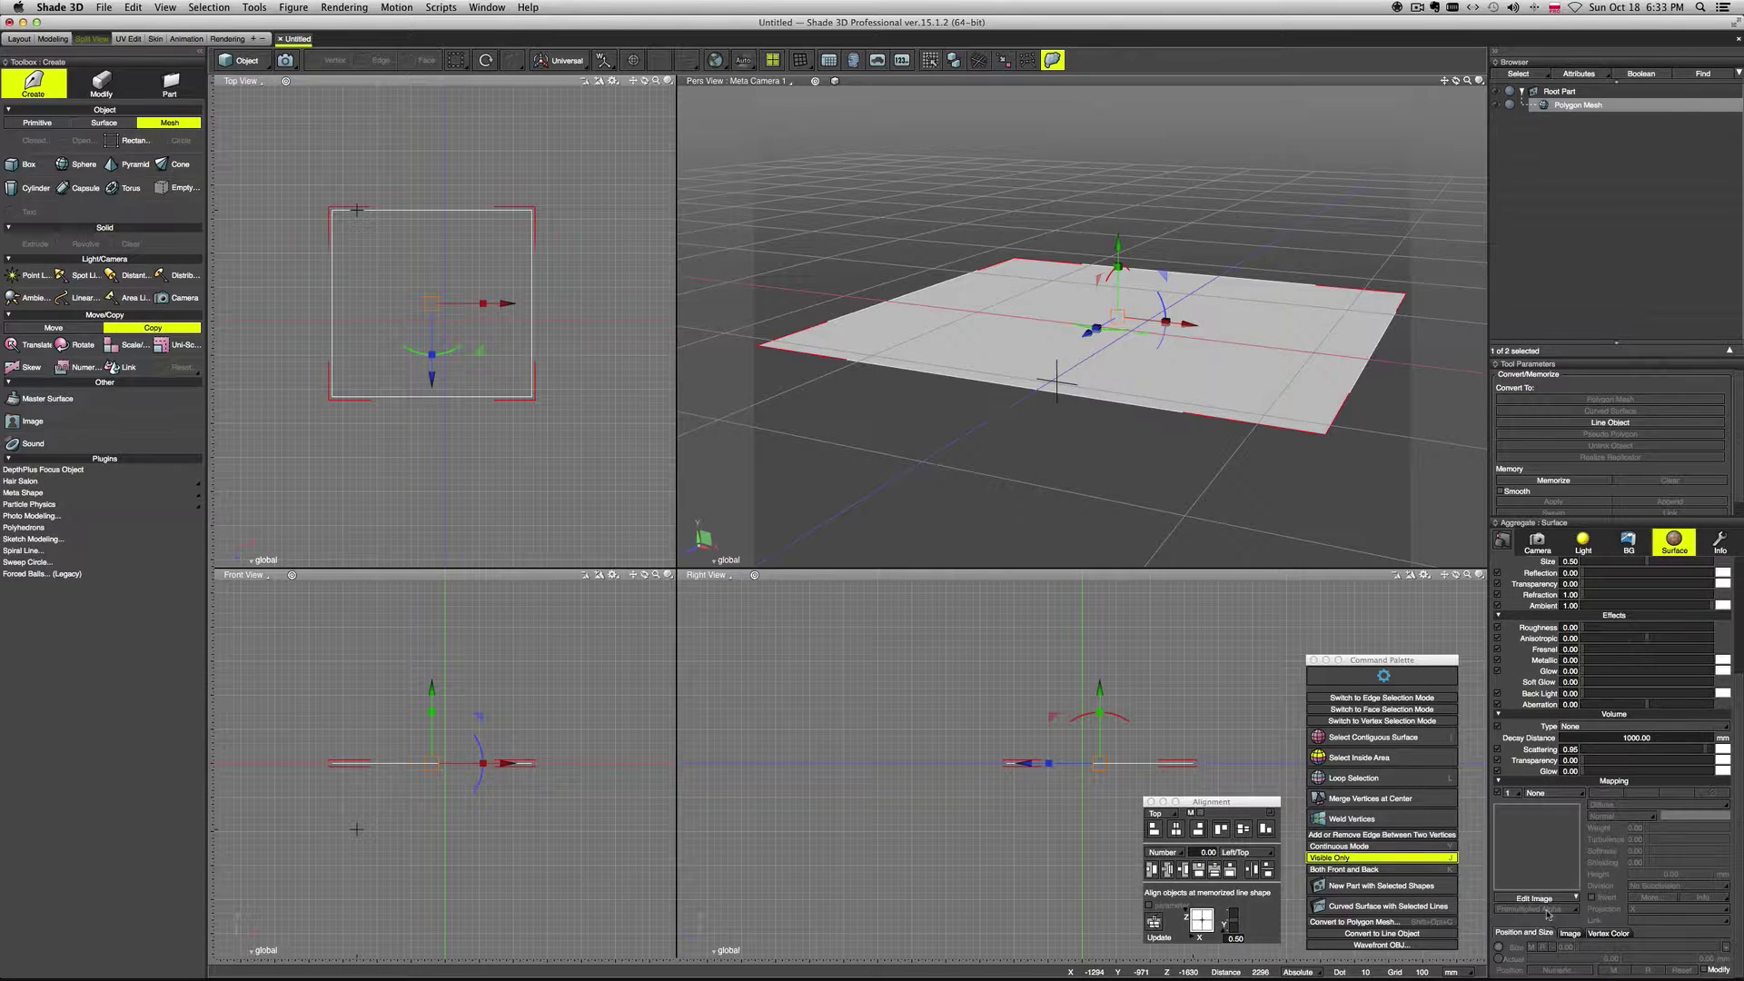
pyautogui.doubleClick(882, 195)
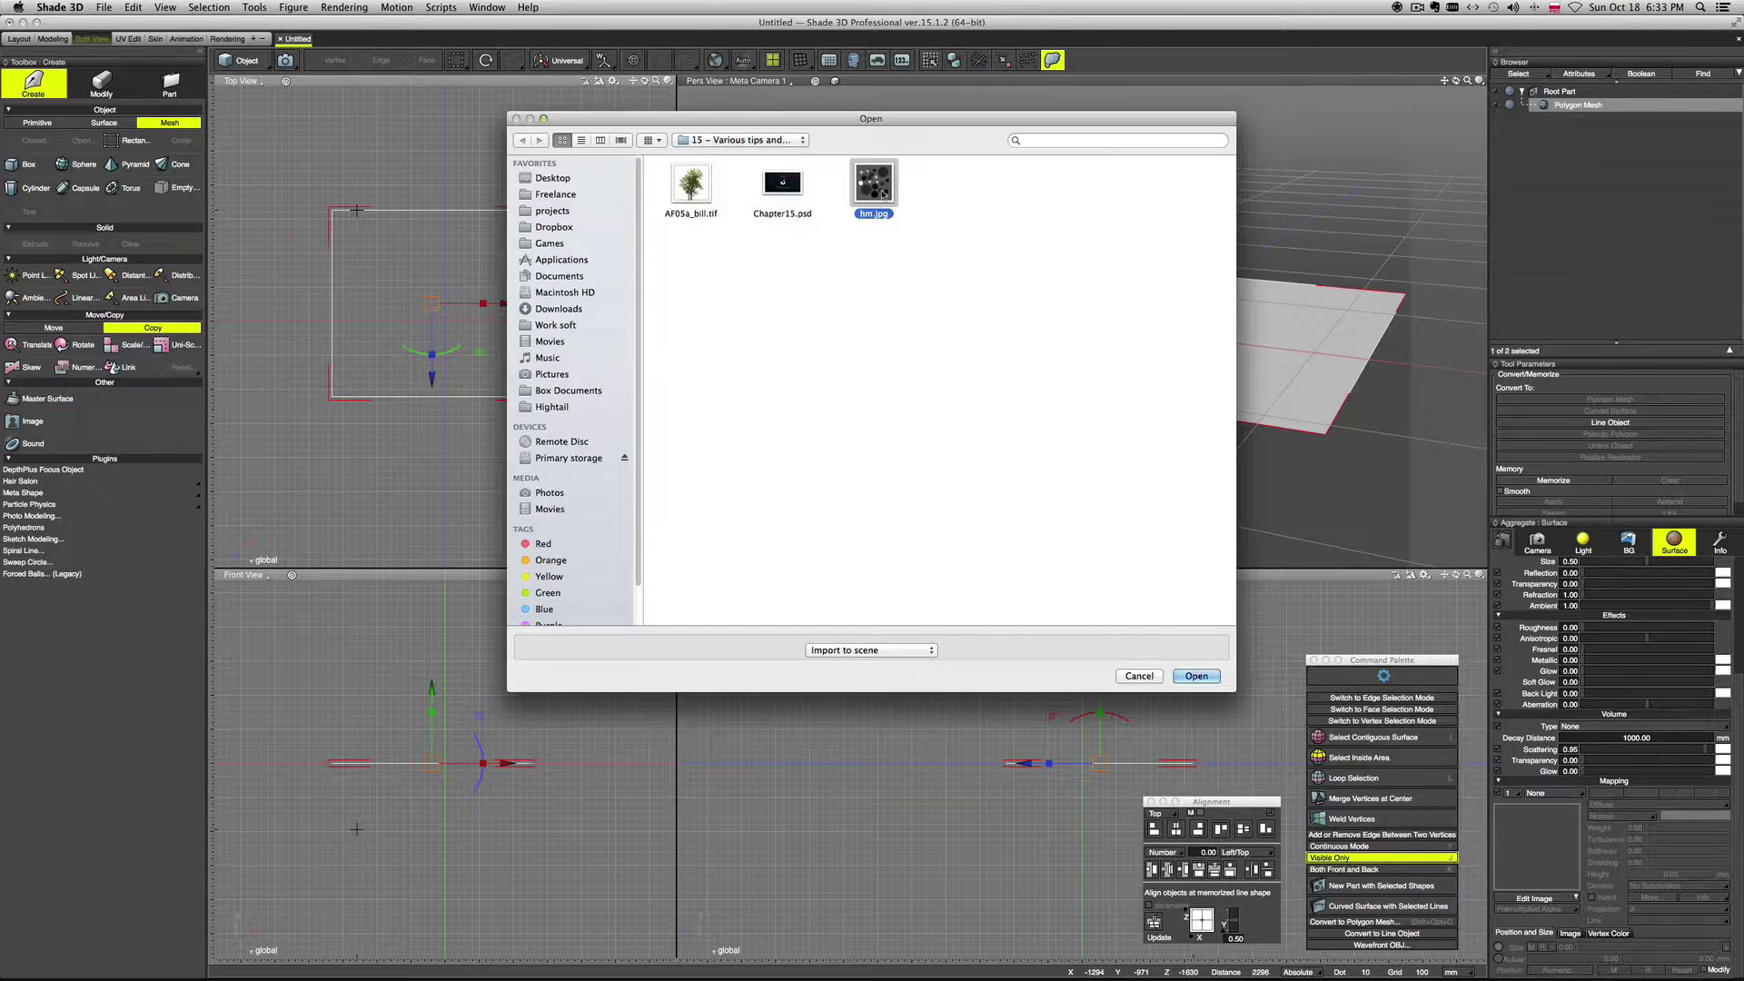
pyautogui.moveTo(1226, 491)
pyautogui.mouseDown(button='middle')
pyautogui.moveTo(1176, 503)
pyautogui.moveTo(1215, 496)
pyautogui.moveTo(1137, 556)
pyautogui.moveTo(1217, 535)
pyautogui.moveTo(1226, 502)
pyautogui.mouseUp(button='middle')
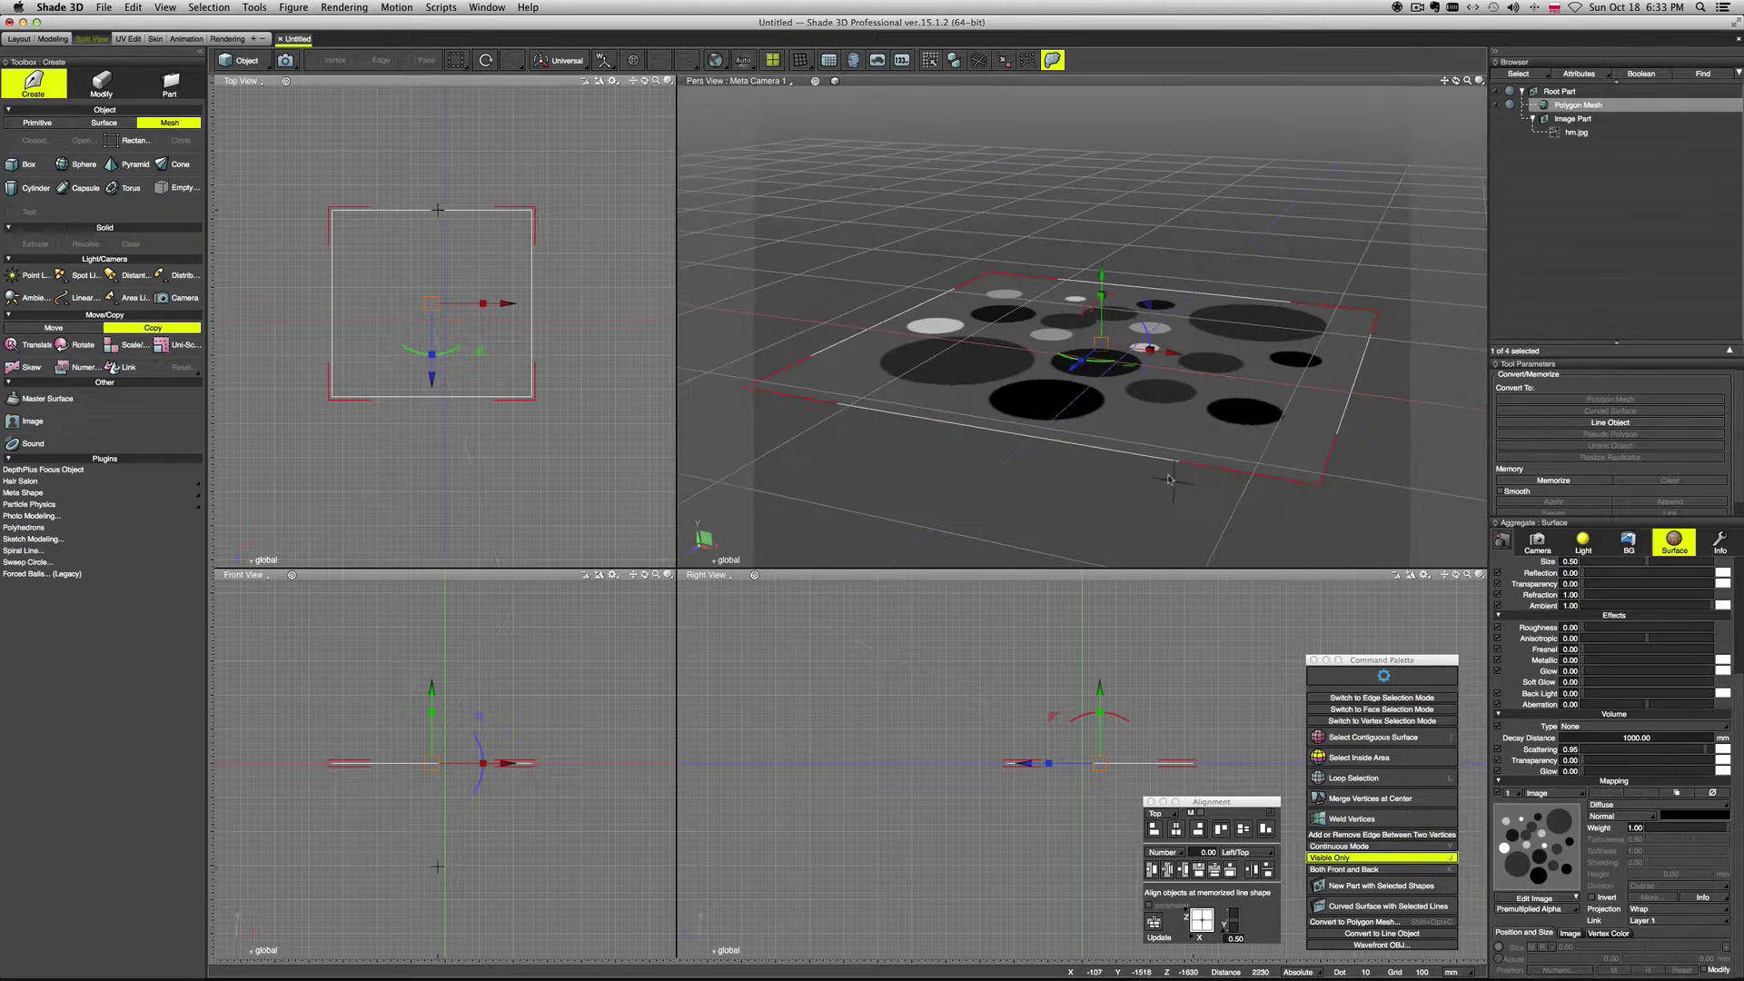
pyautogui.moveTo(1141, 484); pyautogui.dragTo(1178, 482, button='middle')
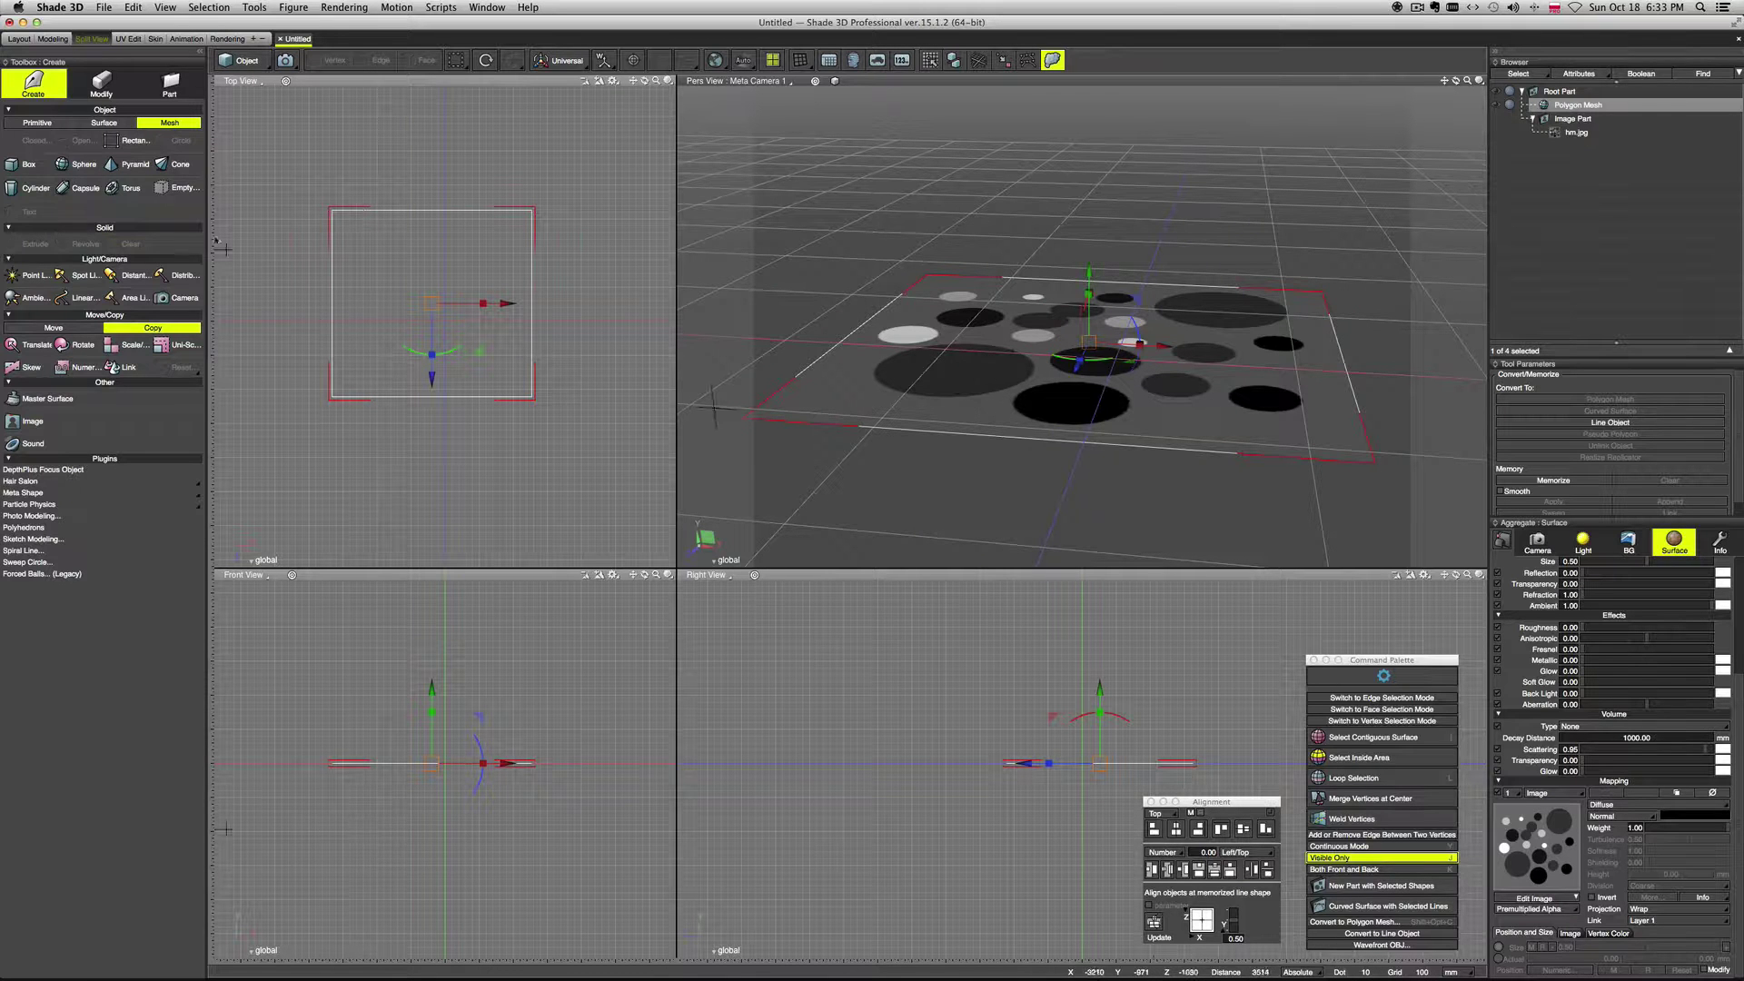
# Step: Enter mesh face editing on the plane and subdivide its face by 5 and again by 8
pyautogui.click(102, 83)
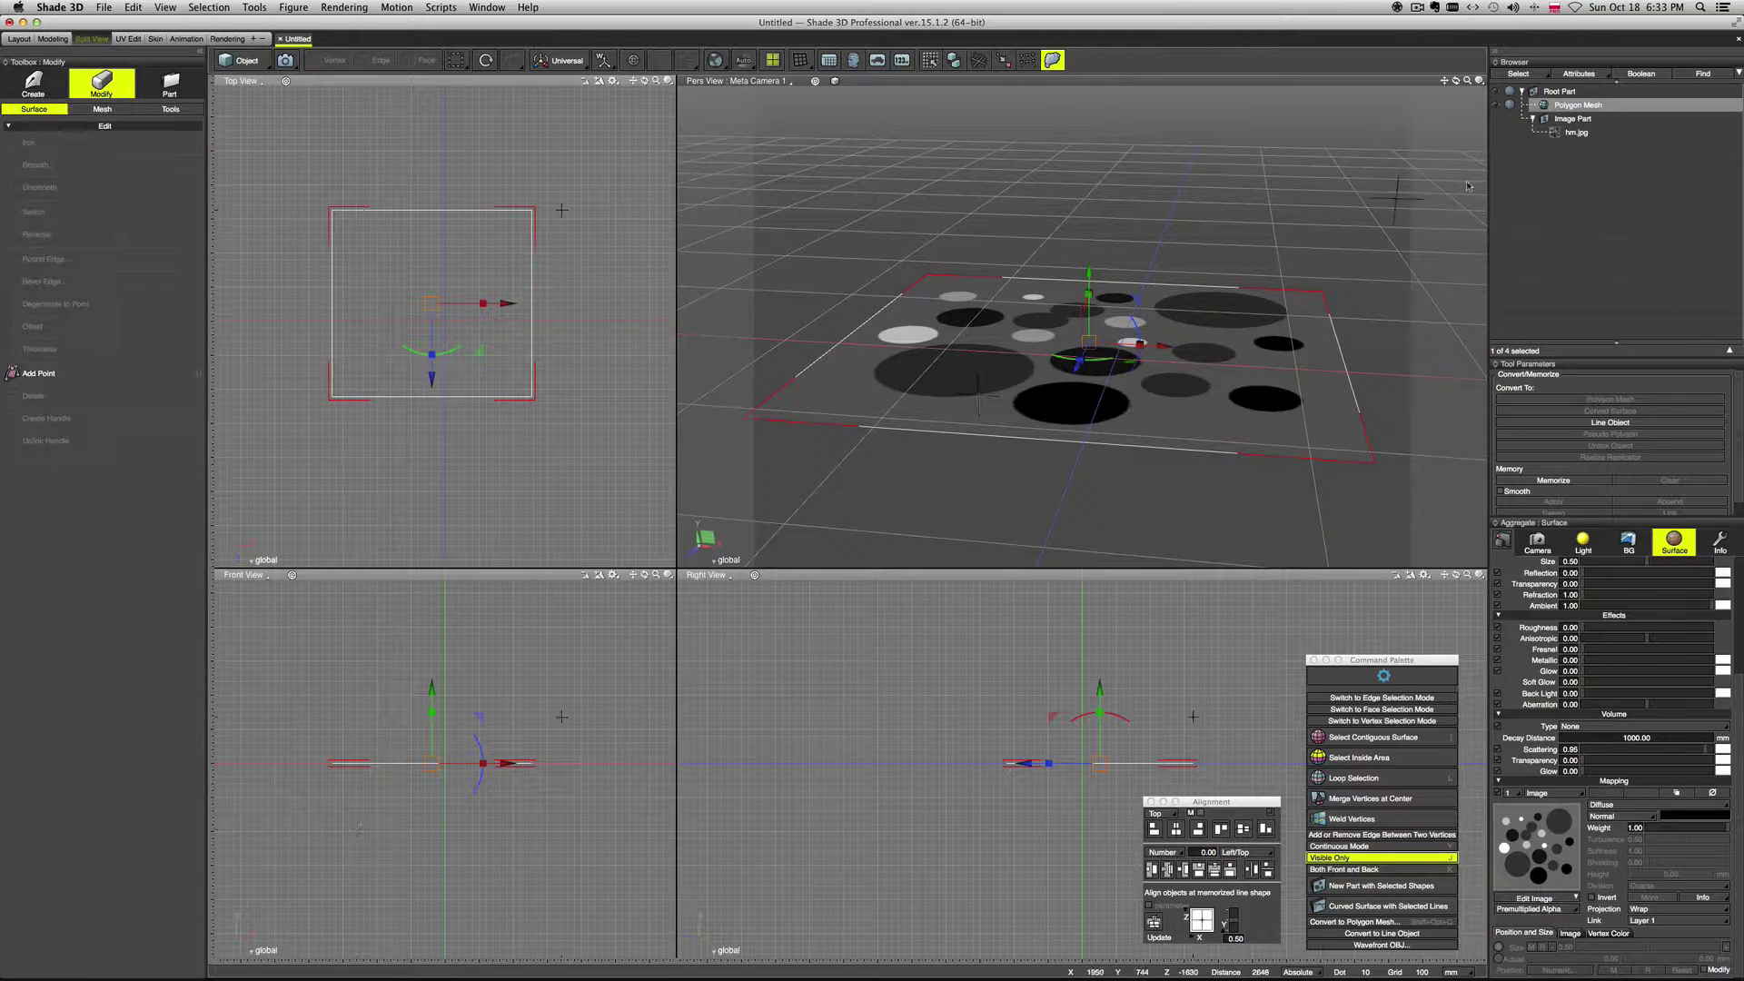
pyautogui.press('Return')
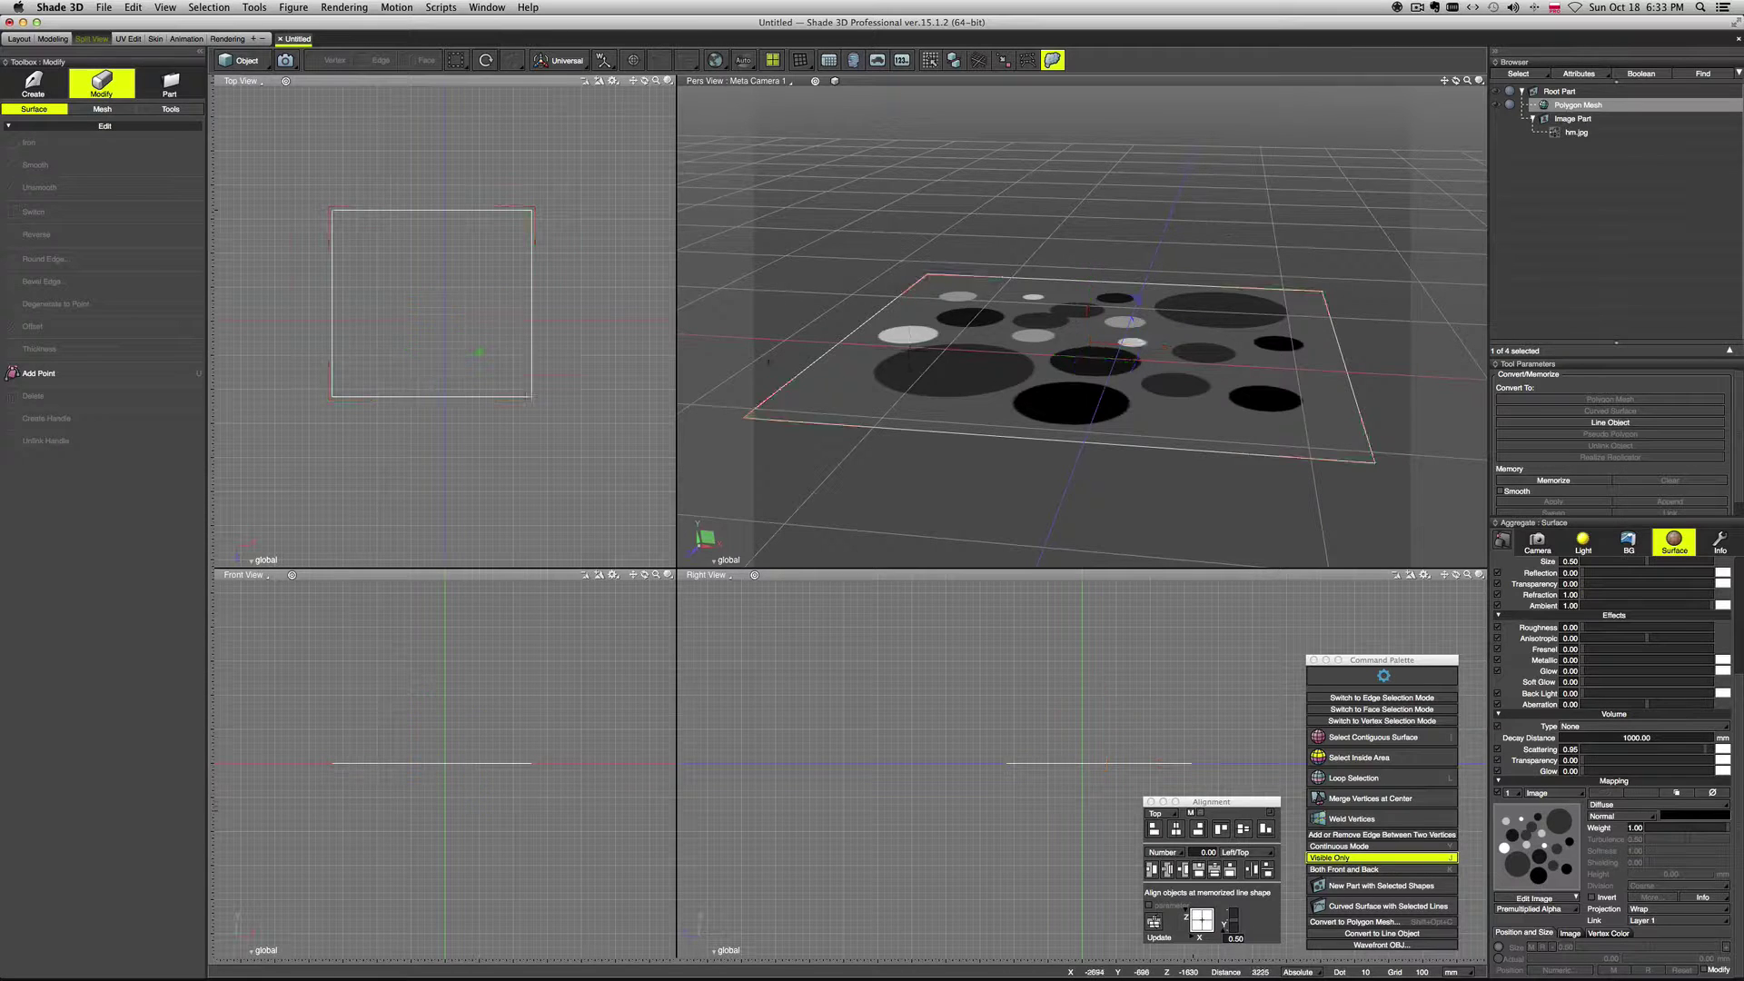
pyautogui.click(1049, 353)
pyautogui.click(102, 109)
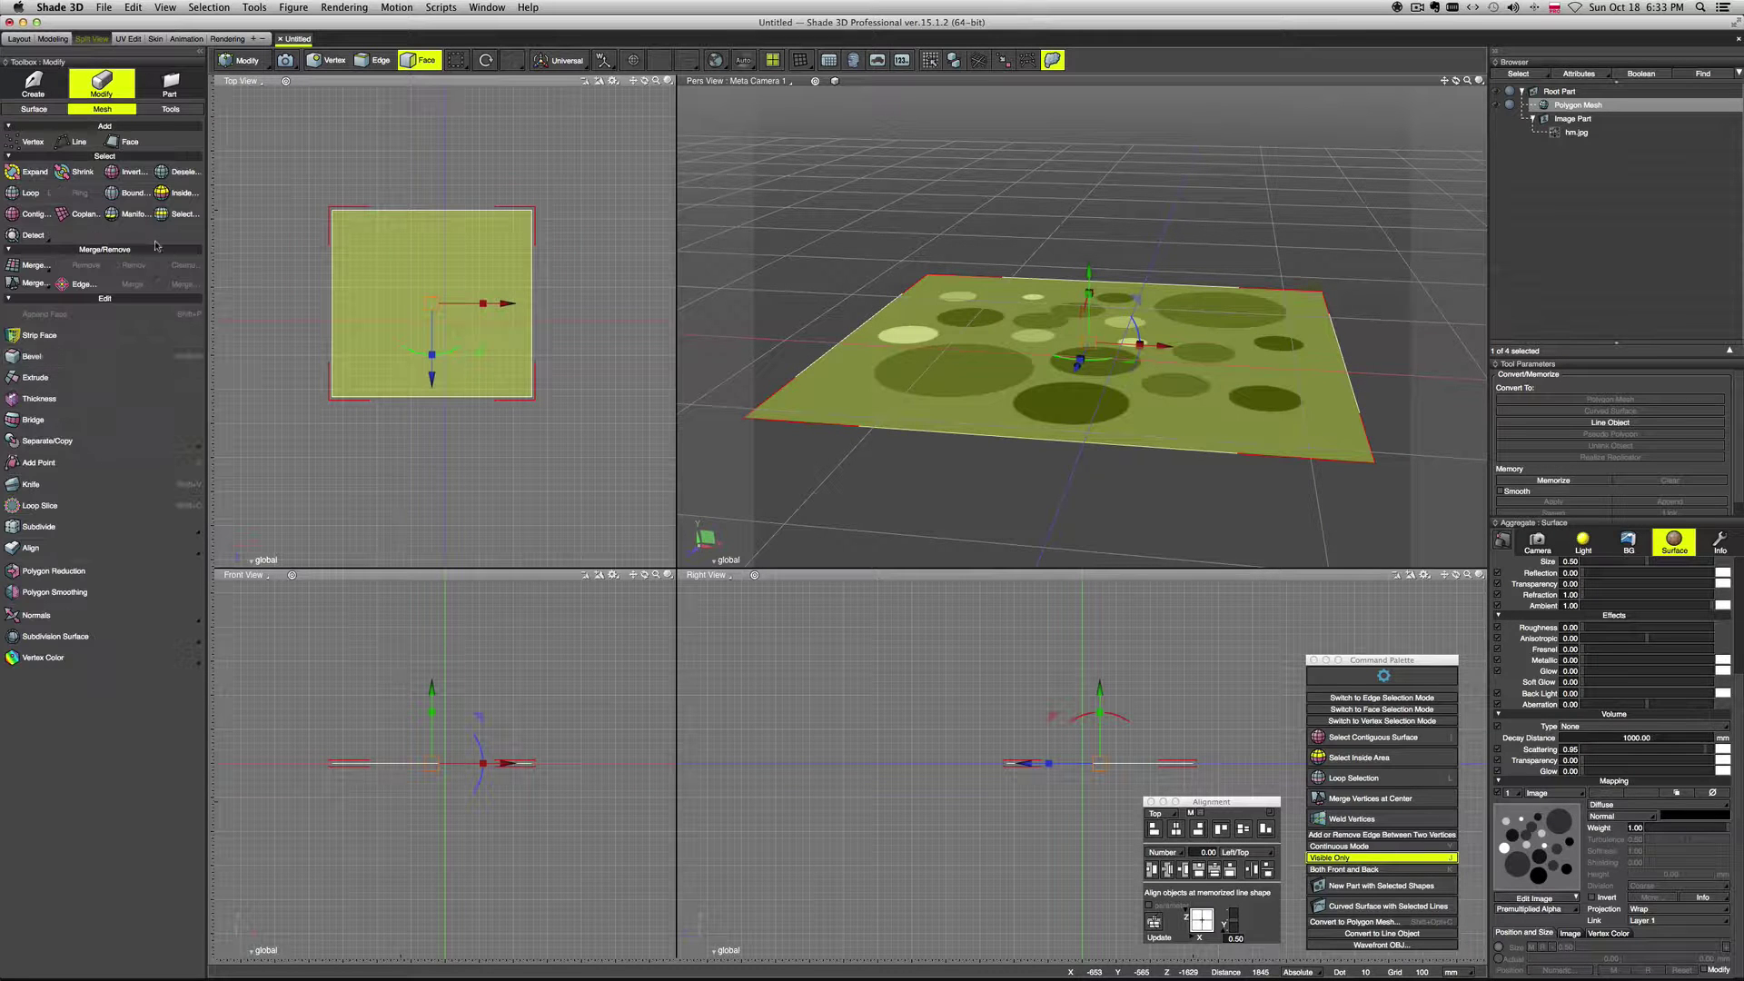
pyautogui.click(169, 529)
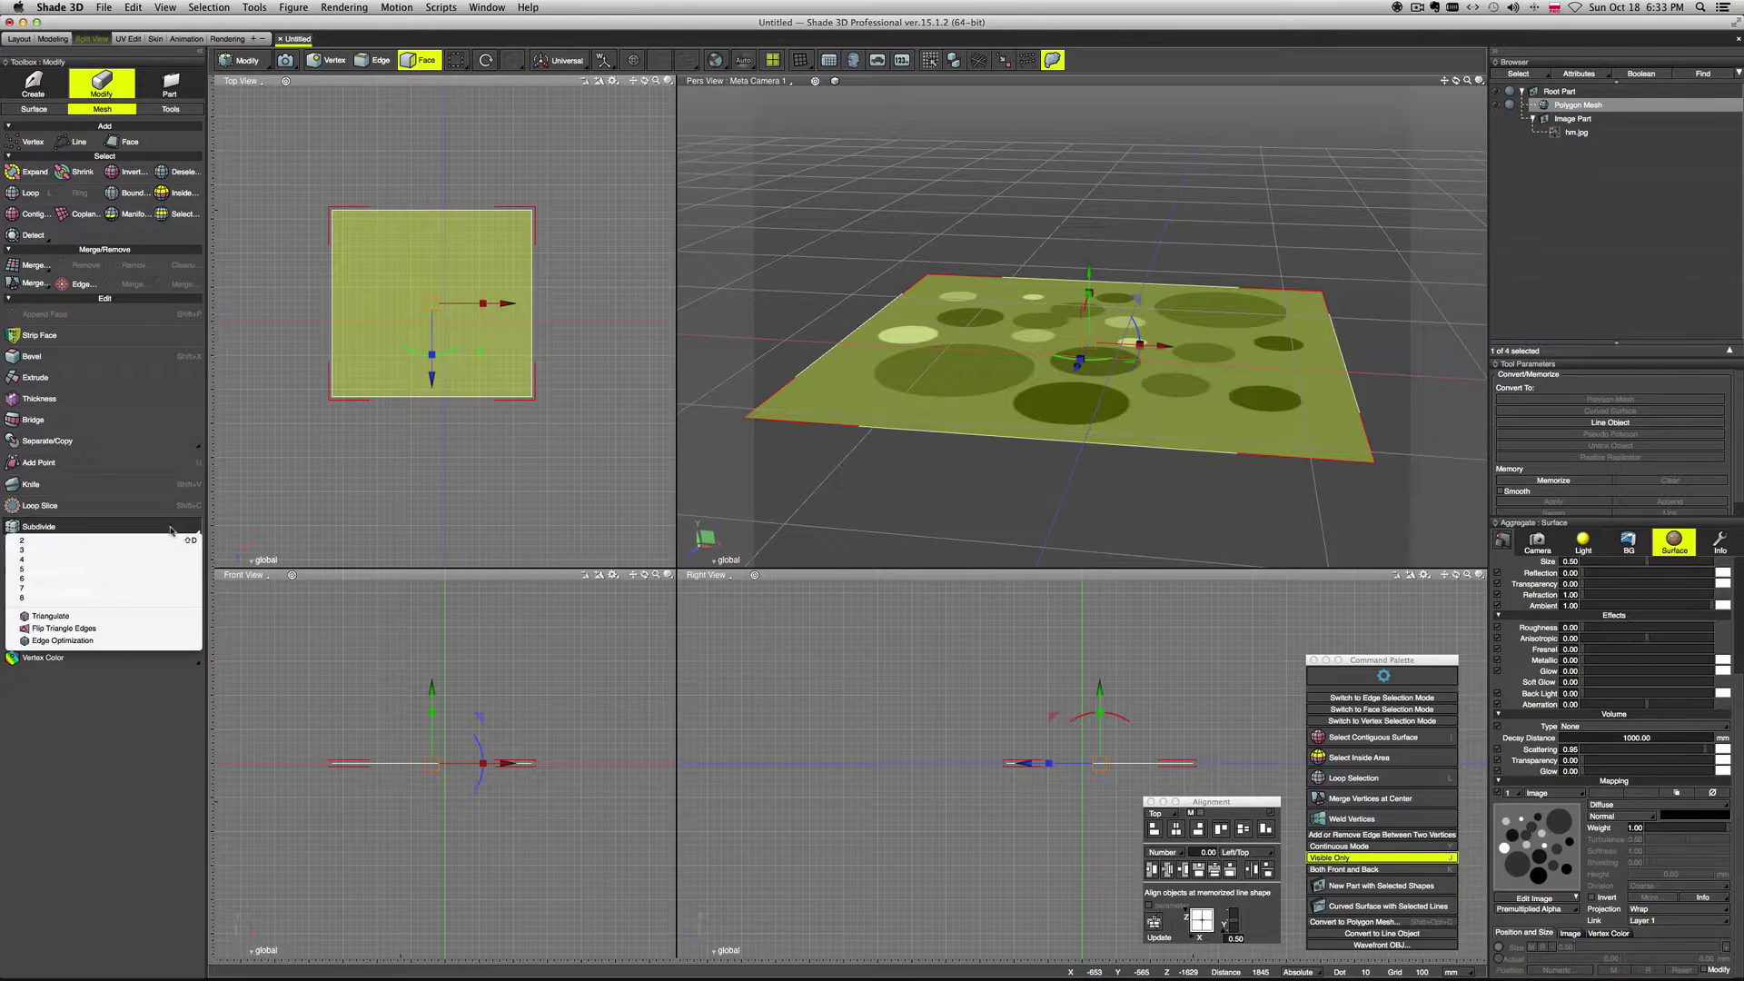
pyautogui.click(145, 571)
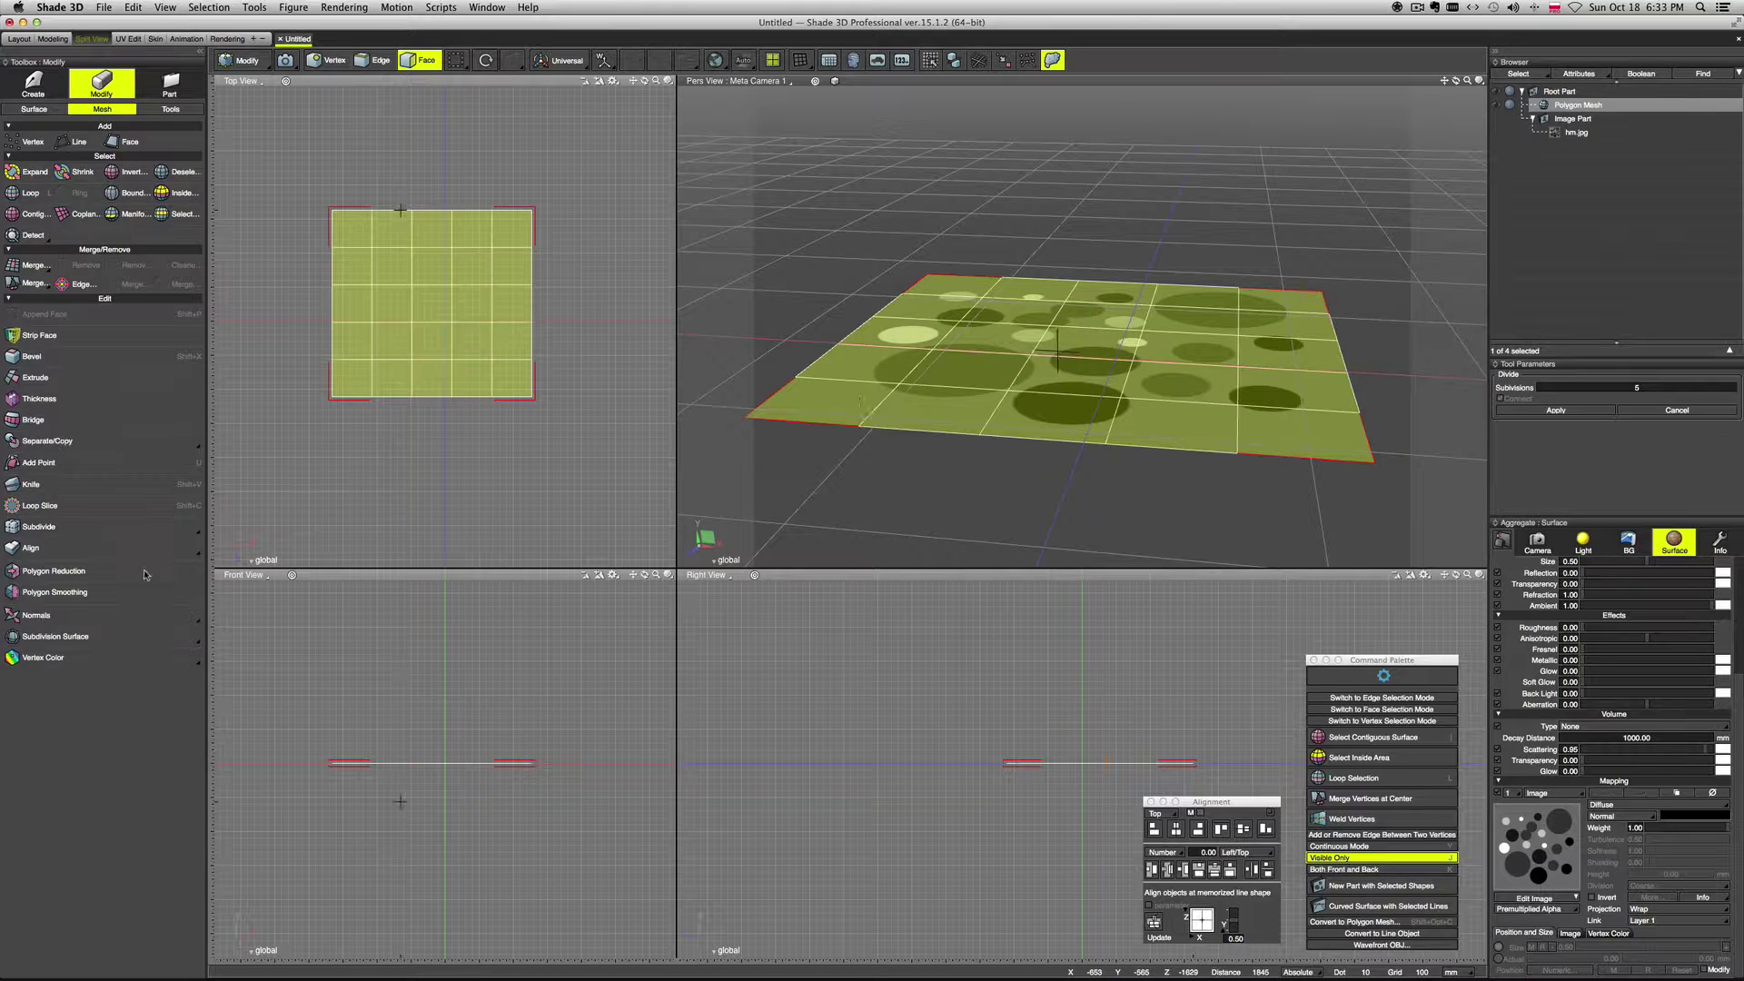
pyautogui.click(66, 528)
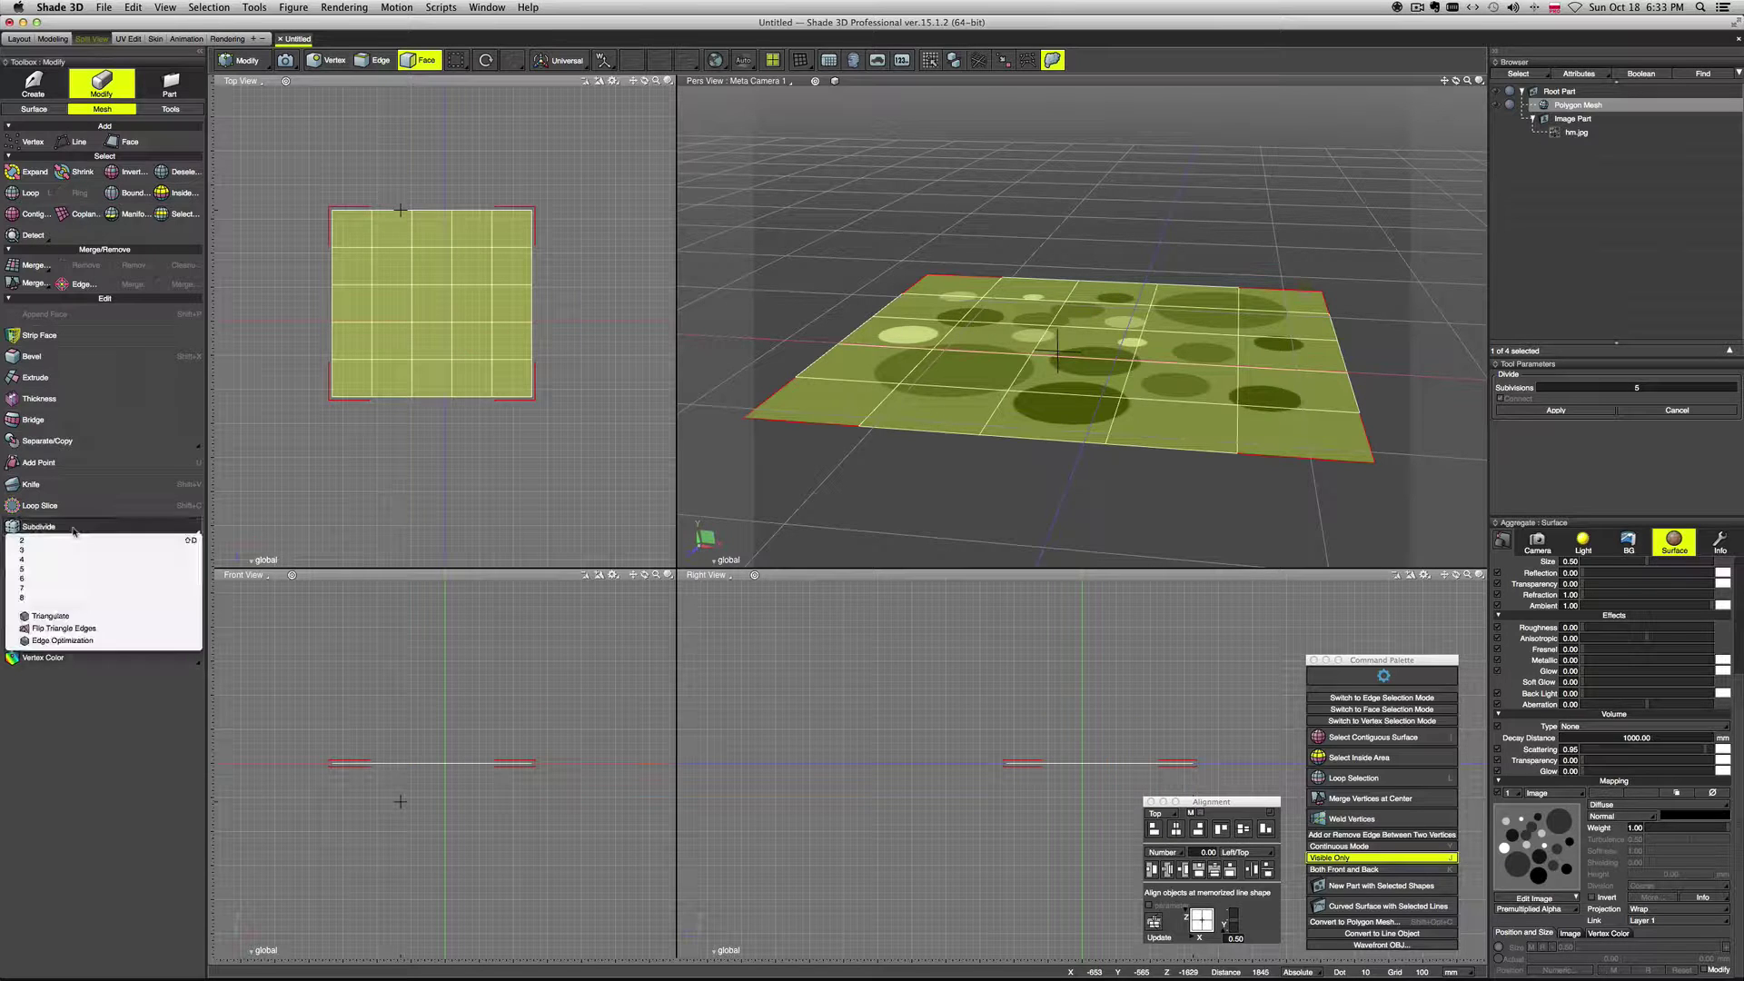
pyautogui.click(103, 594)
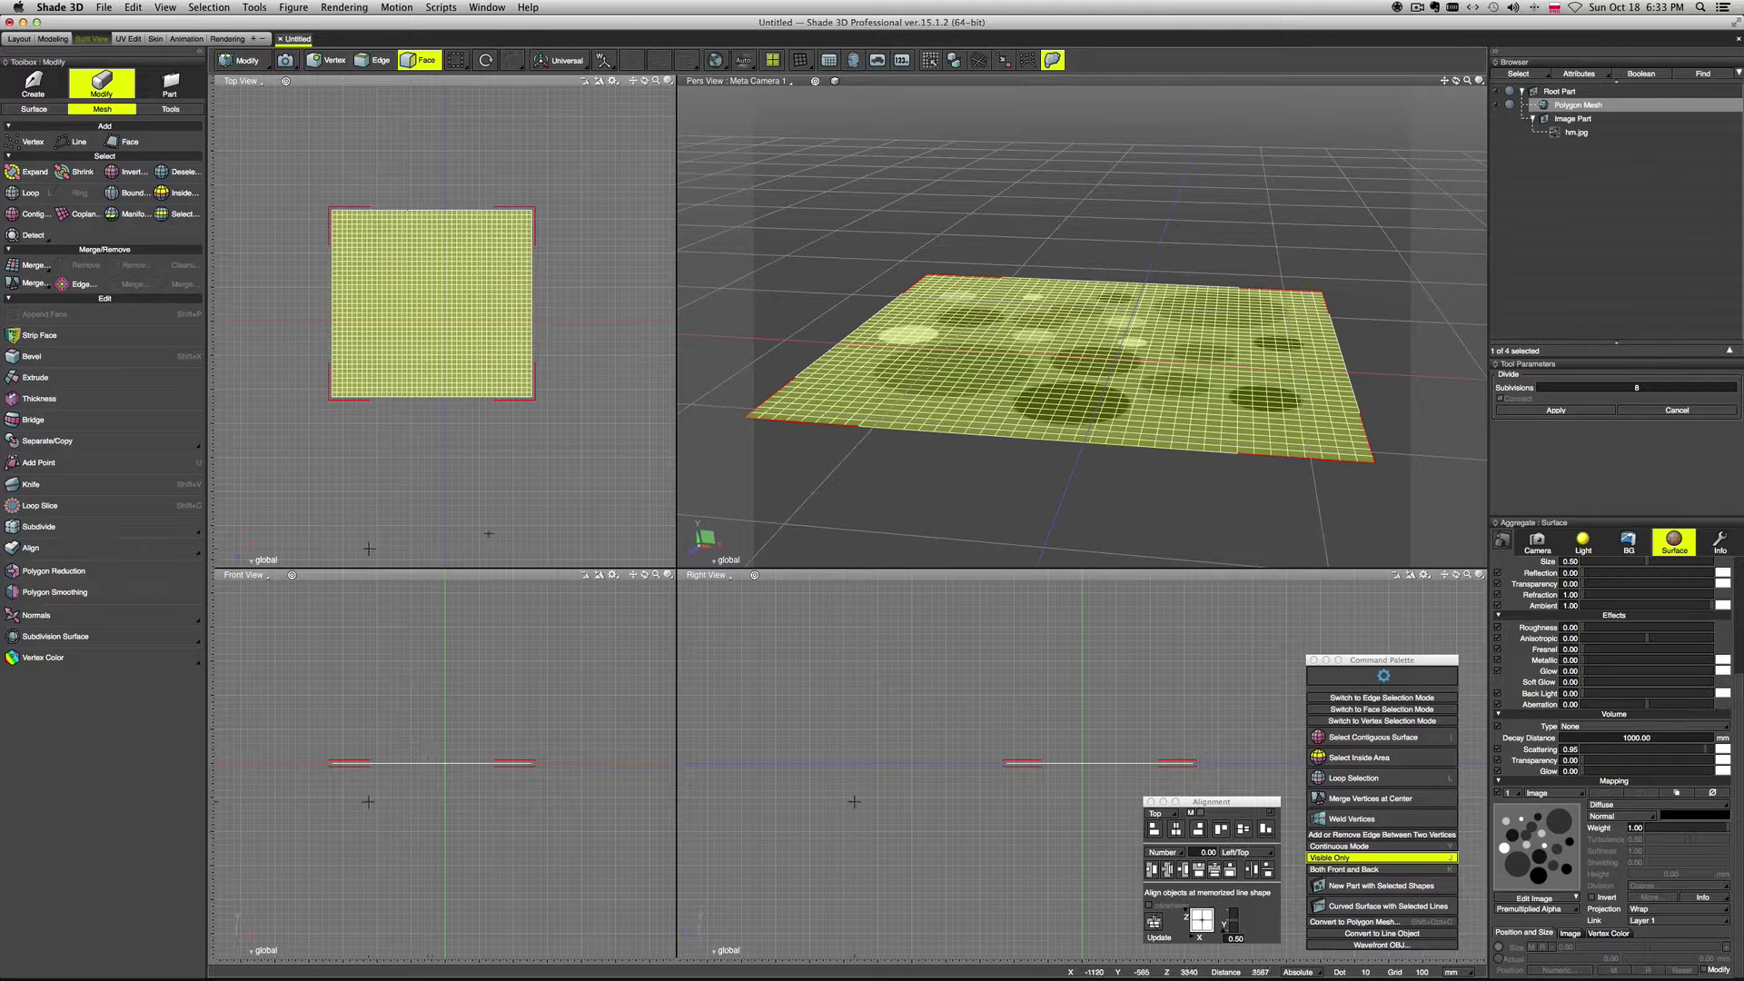
# Step: Change the plane's image mapping type to Displacement and set its division to Very Fine
pyautogui.moveTo(1116, 488); pyautogui.dragTo(1088, 476, button='middle')
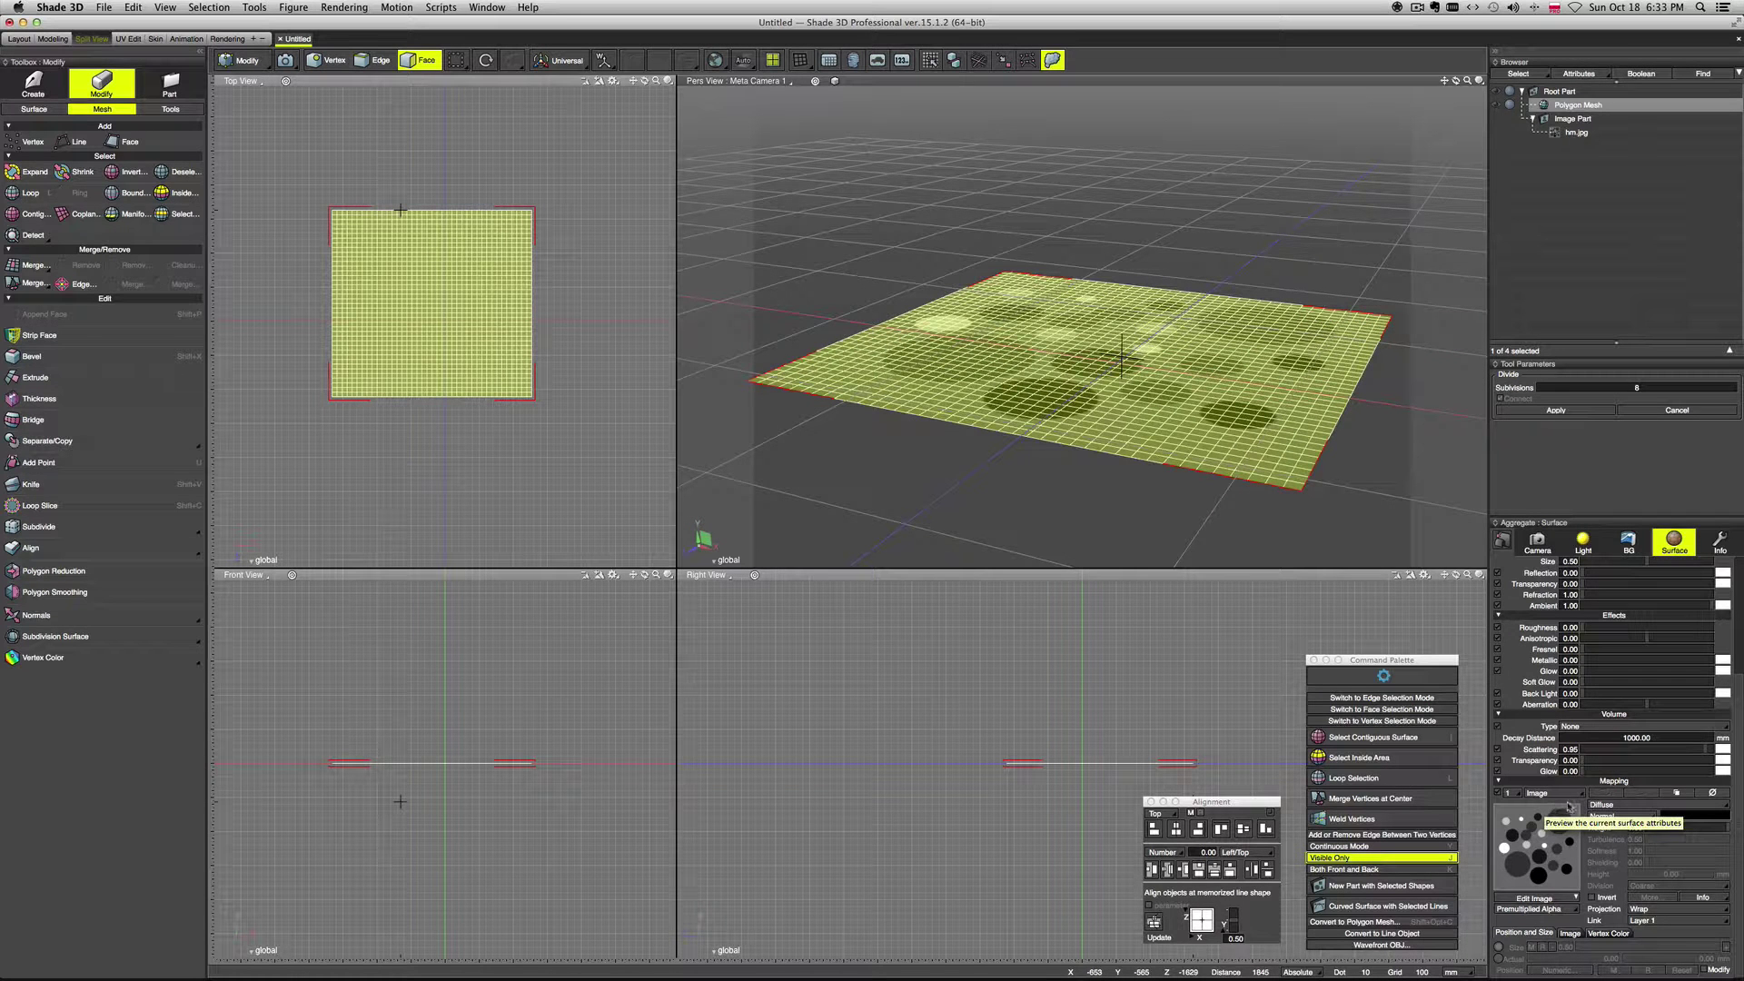
pyautogui.click(1627, 805)
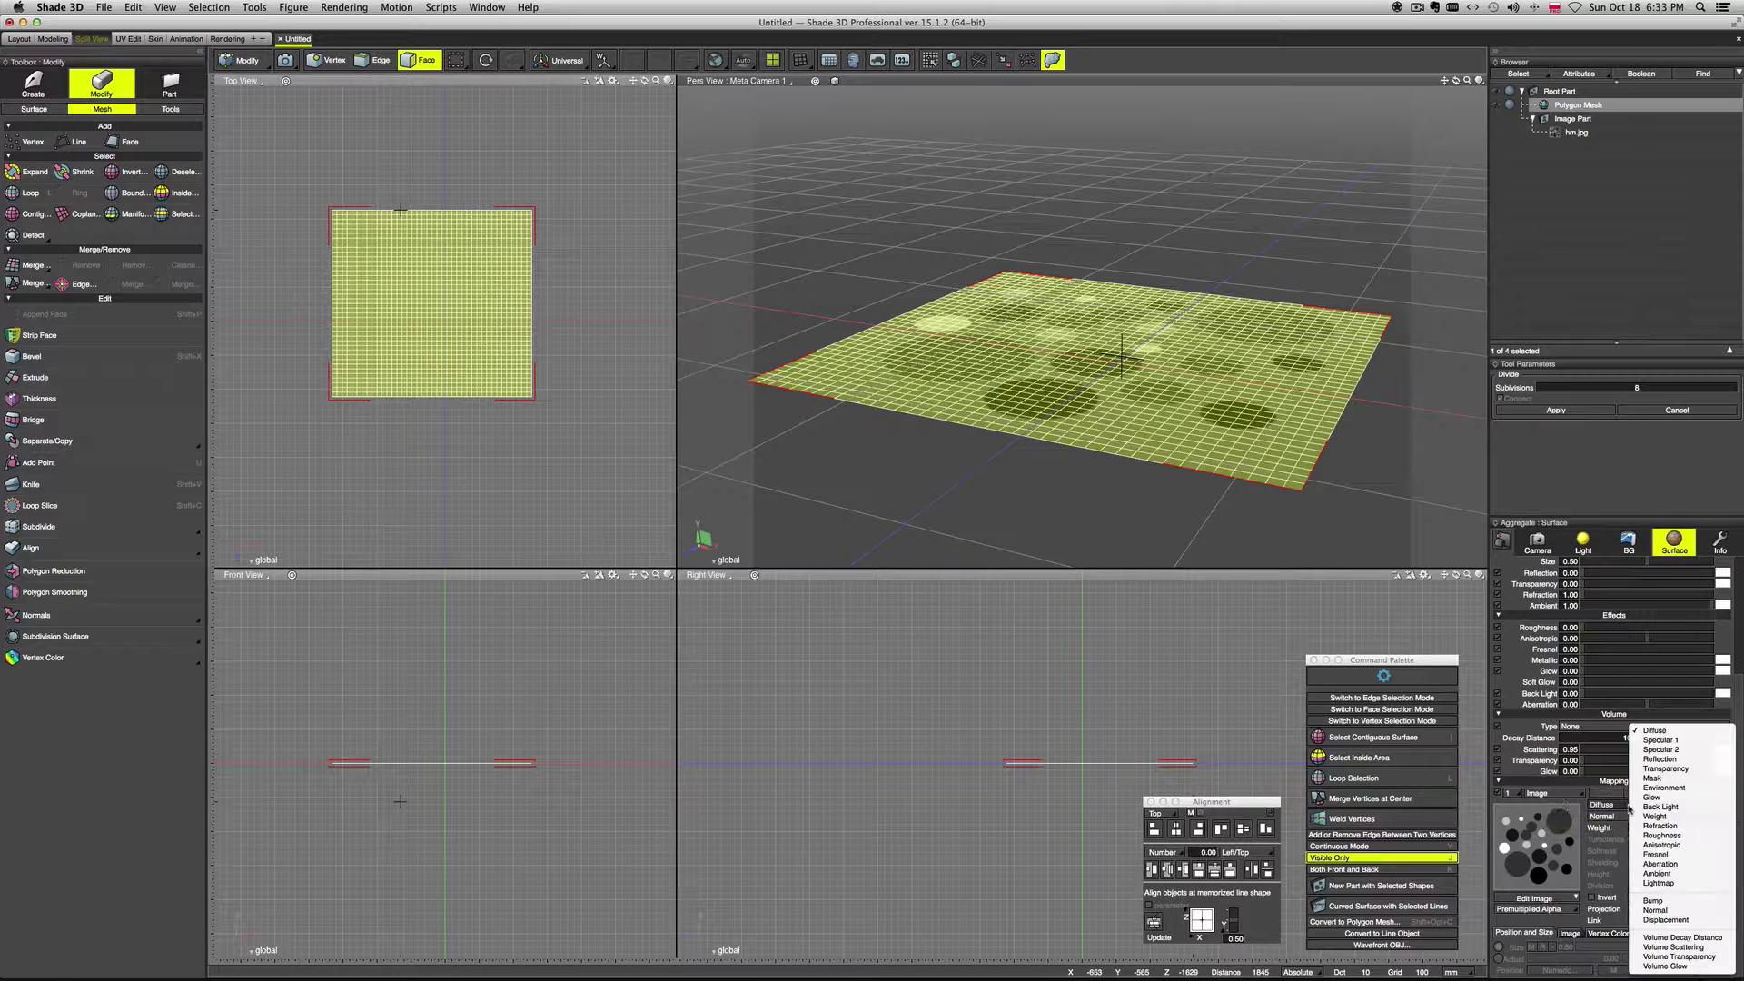
pyautogui.click(1674, 920)
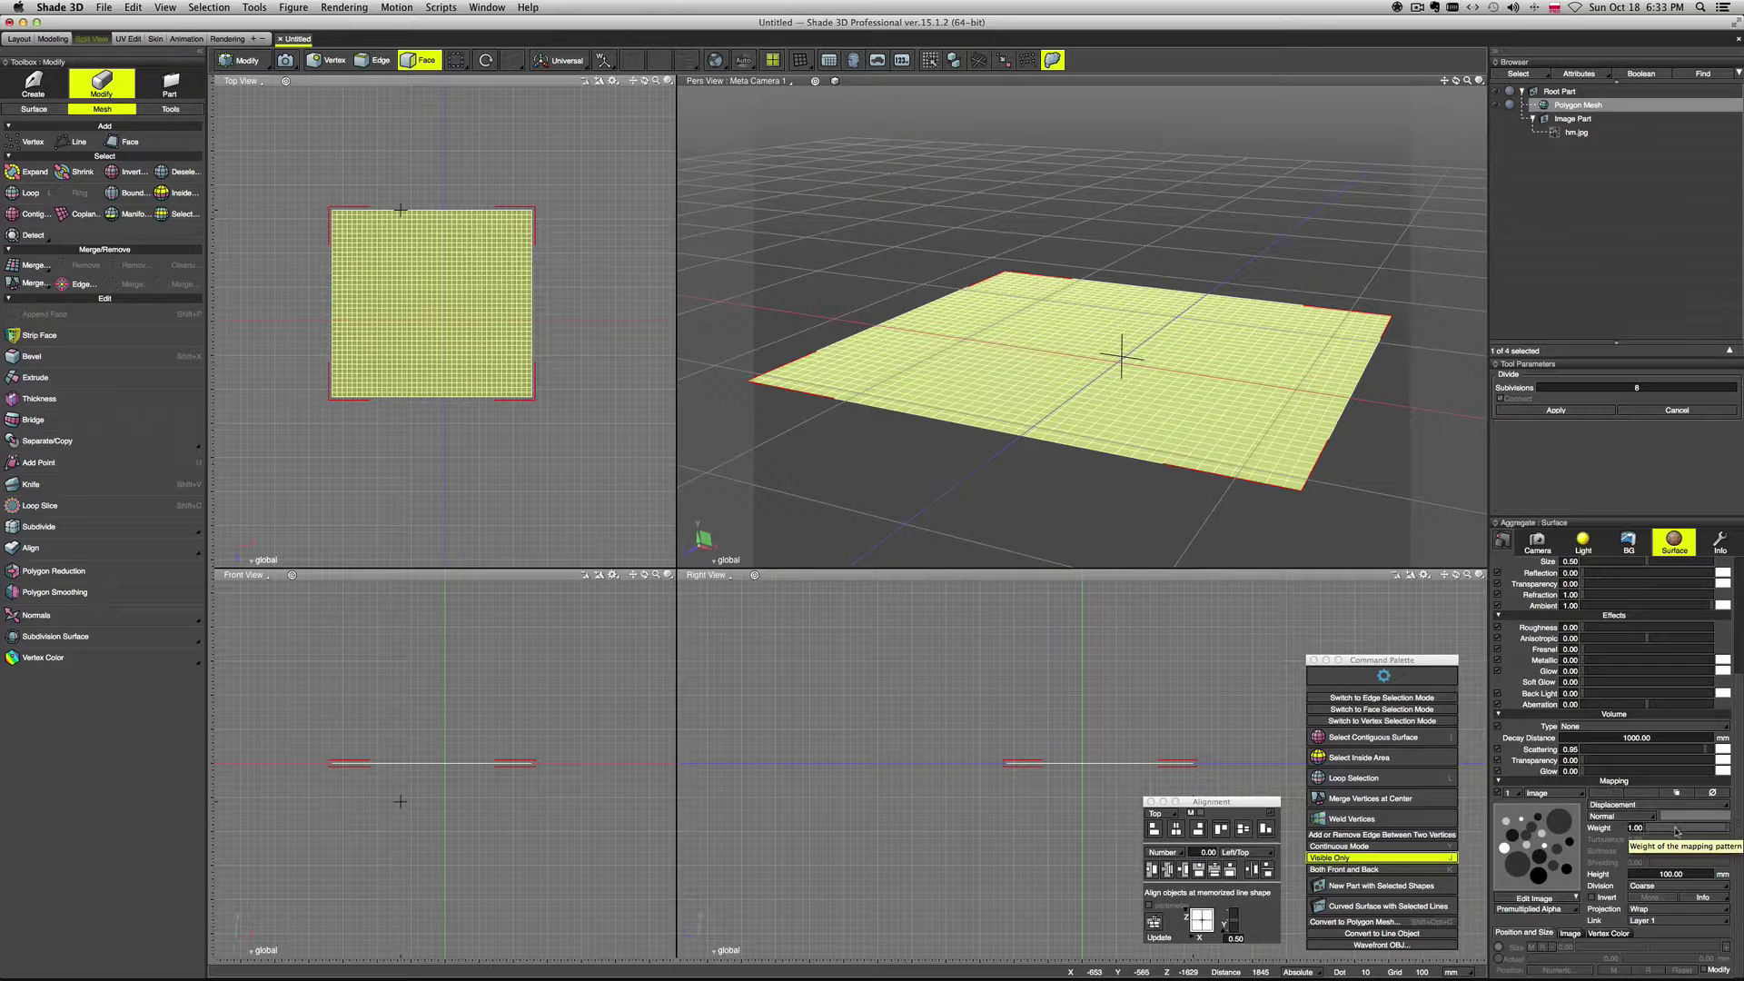
pyautogui.click(1642, 889)
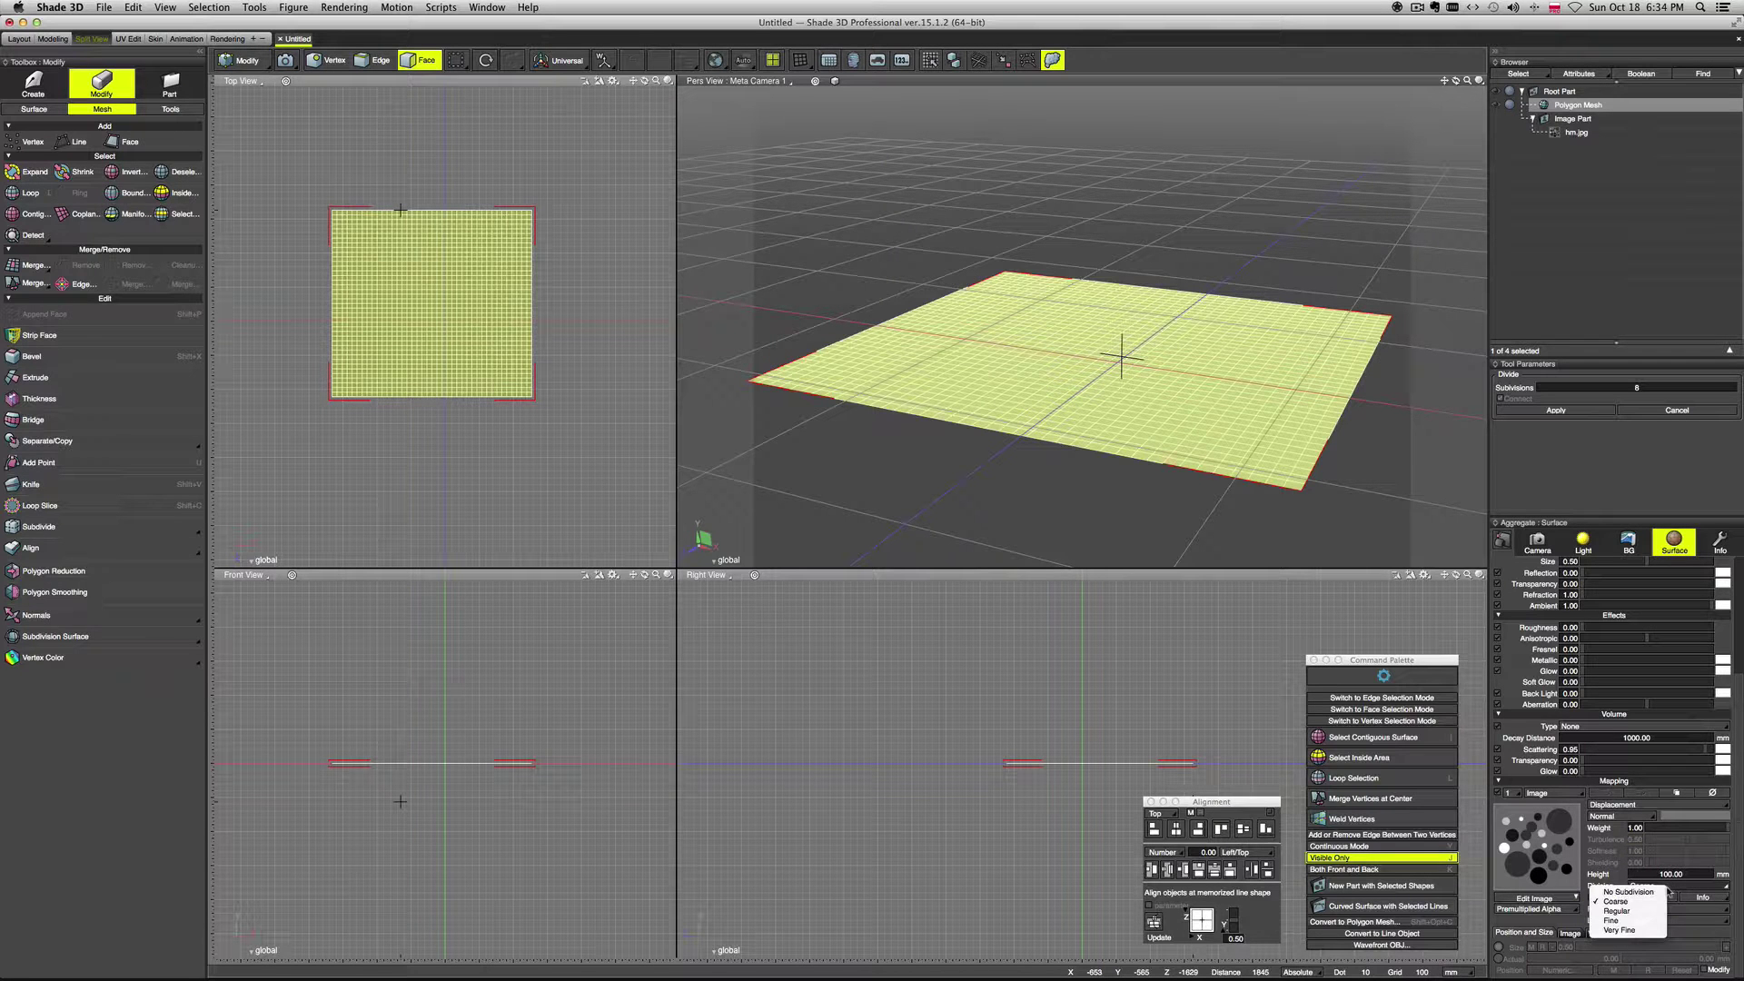
pyautogui.click(1648, 932)
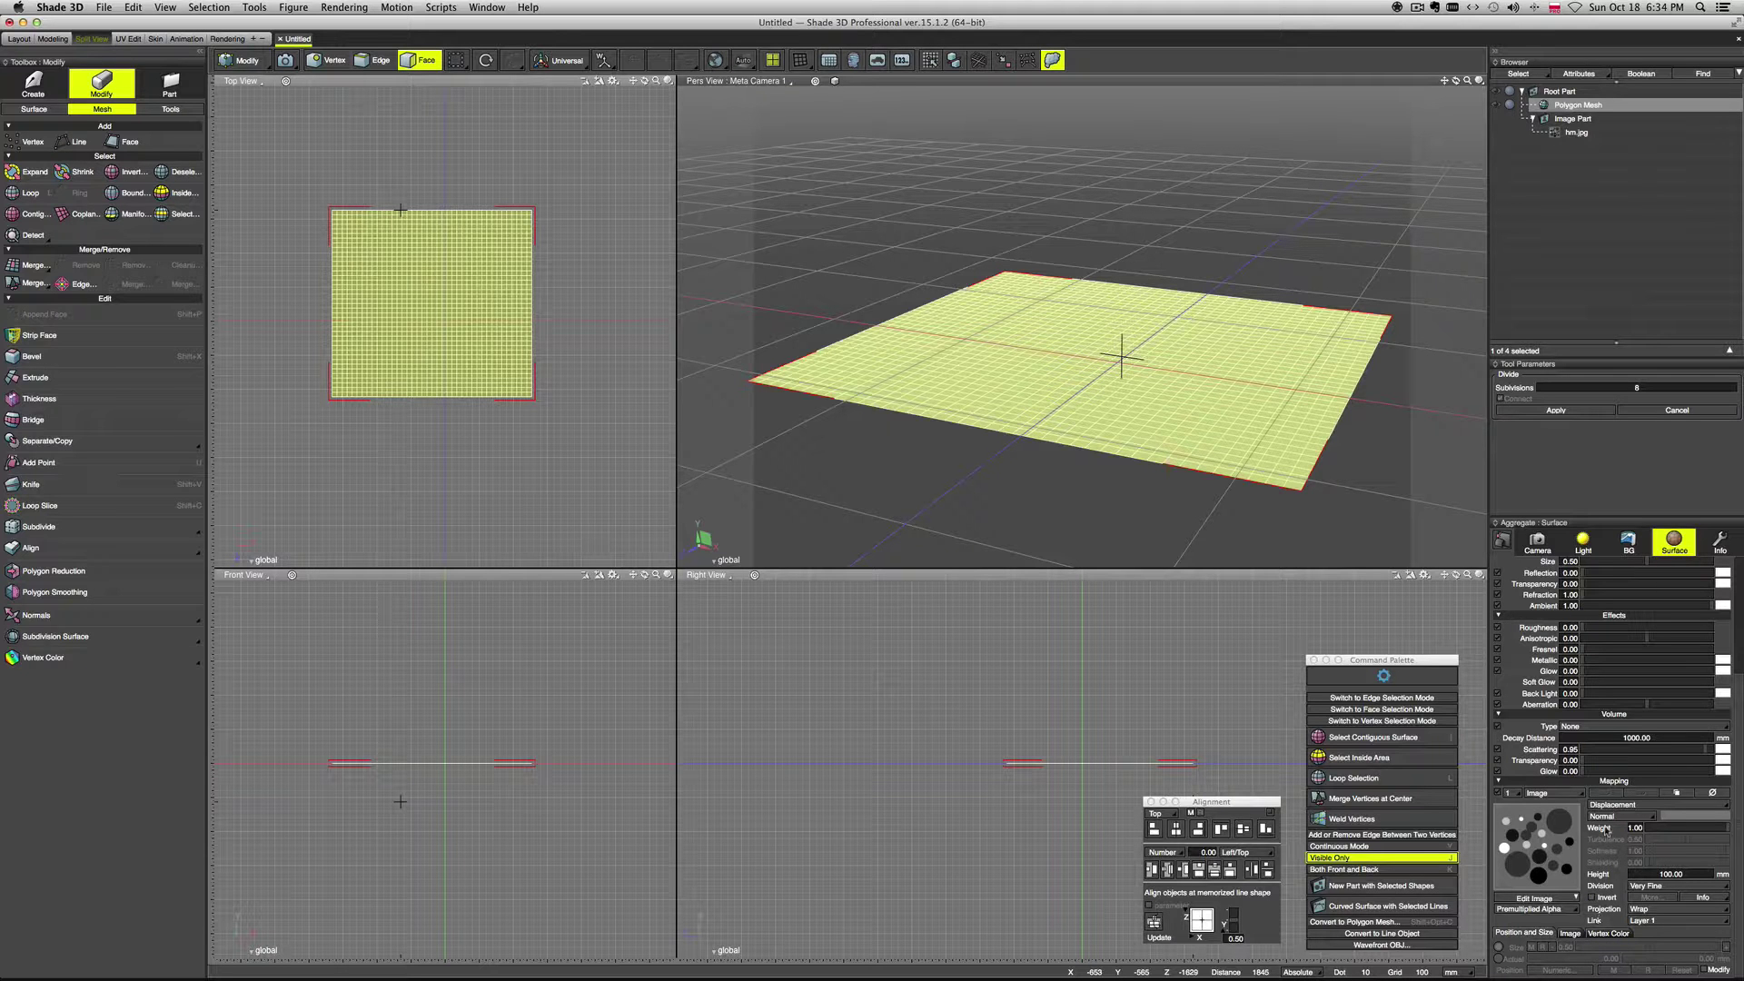
# Step: Toggle the Smooth option of the mapped image, render the displaced plane, and move the render window aside
pyautogui.click(1567, 934)
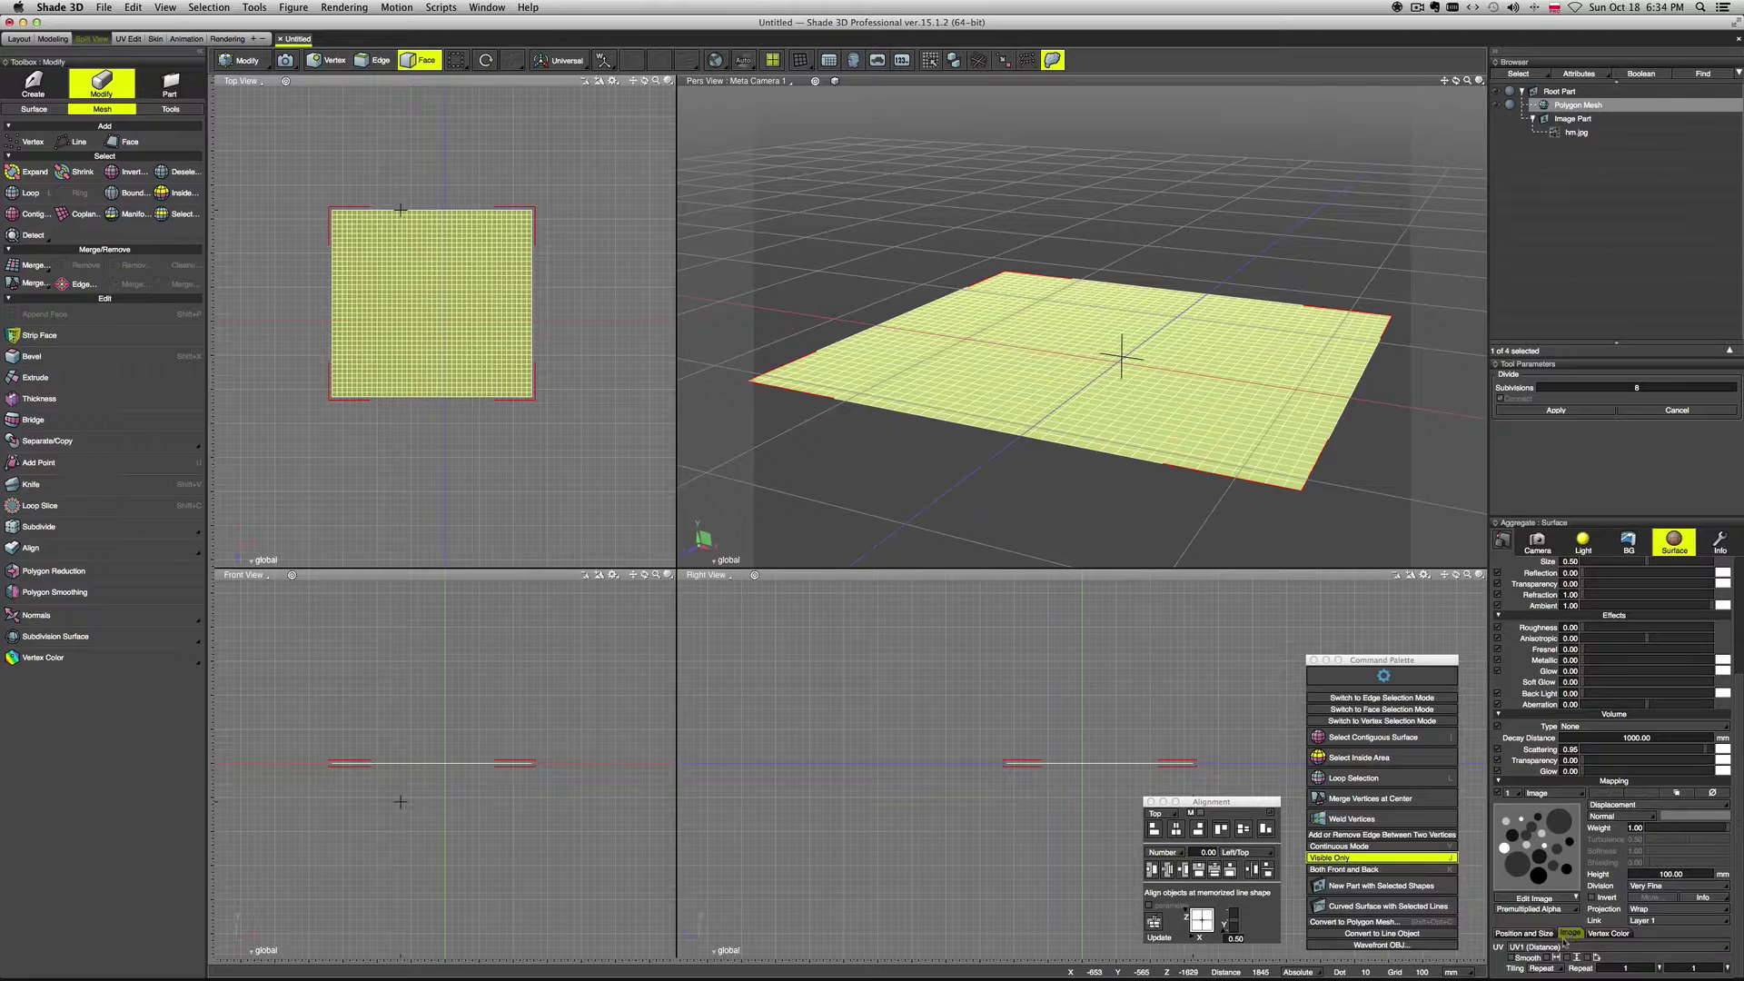
pyautogui.click(1510, 957)
pyautogui.press('super+r')
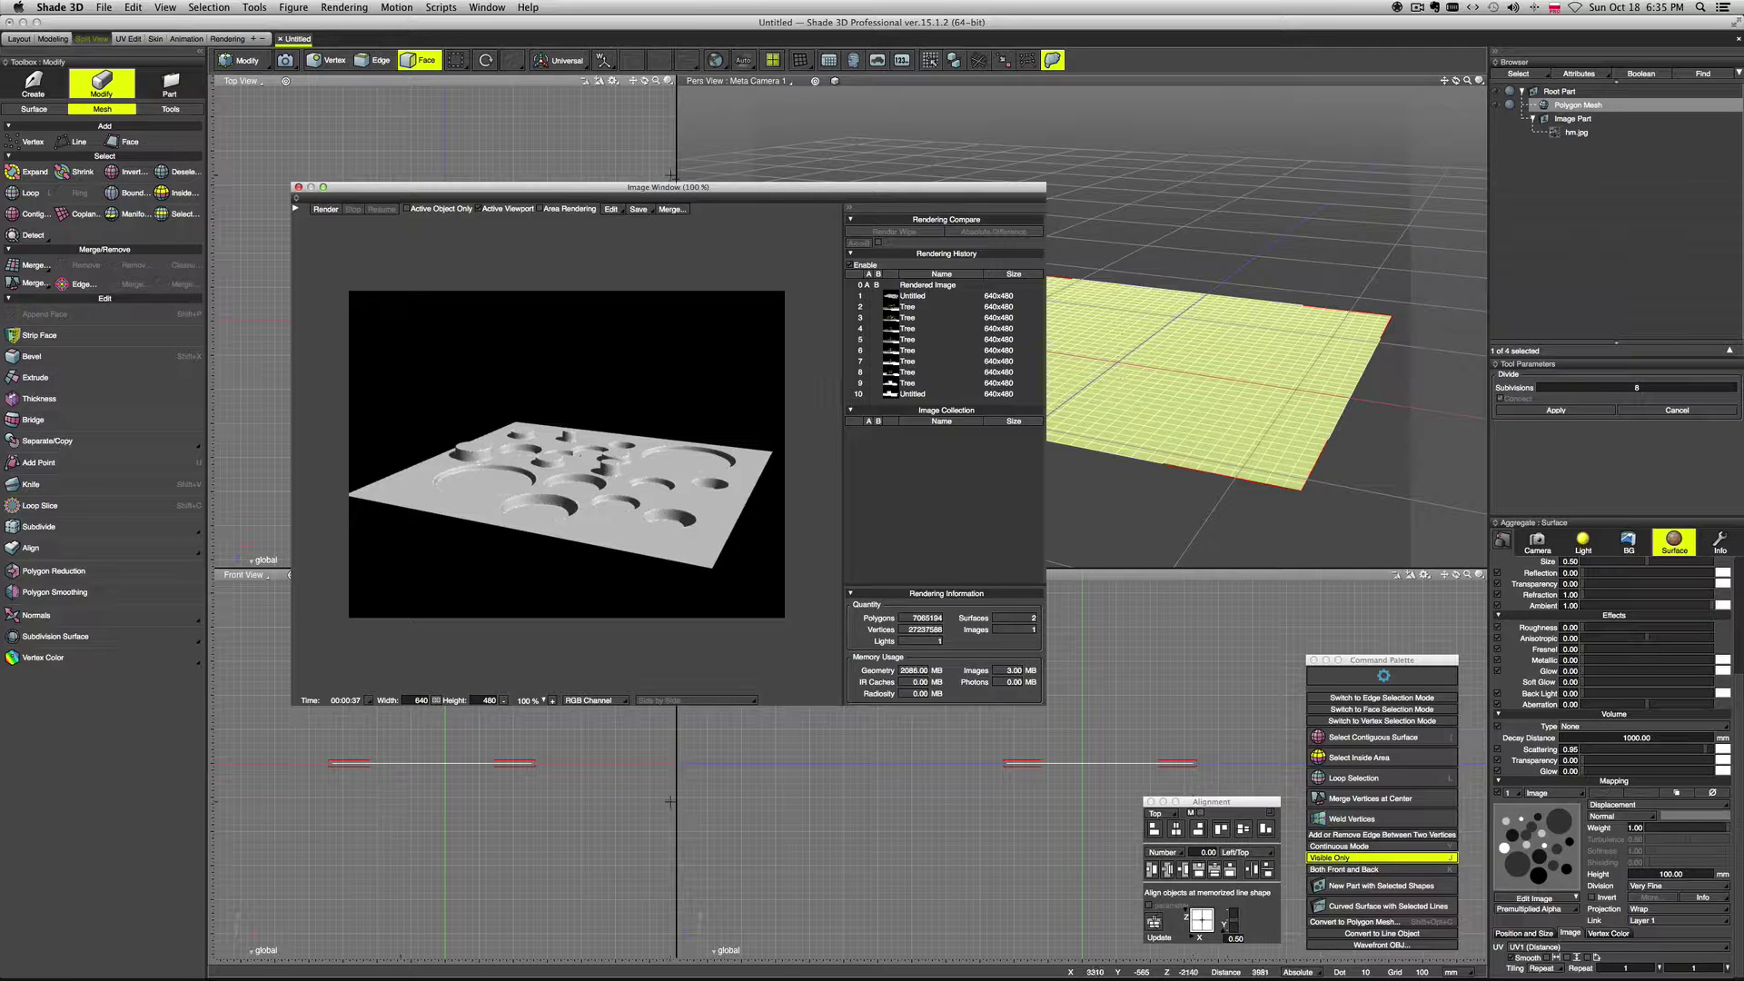
pyautogui.moveTo(704, 191); pyautogui.dragTo(560, 164)
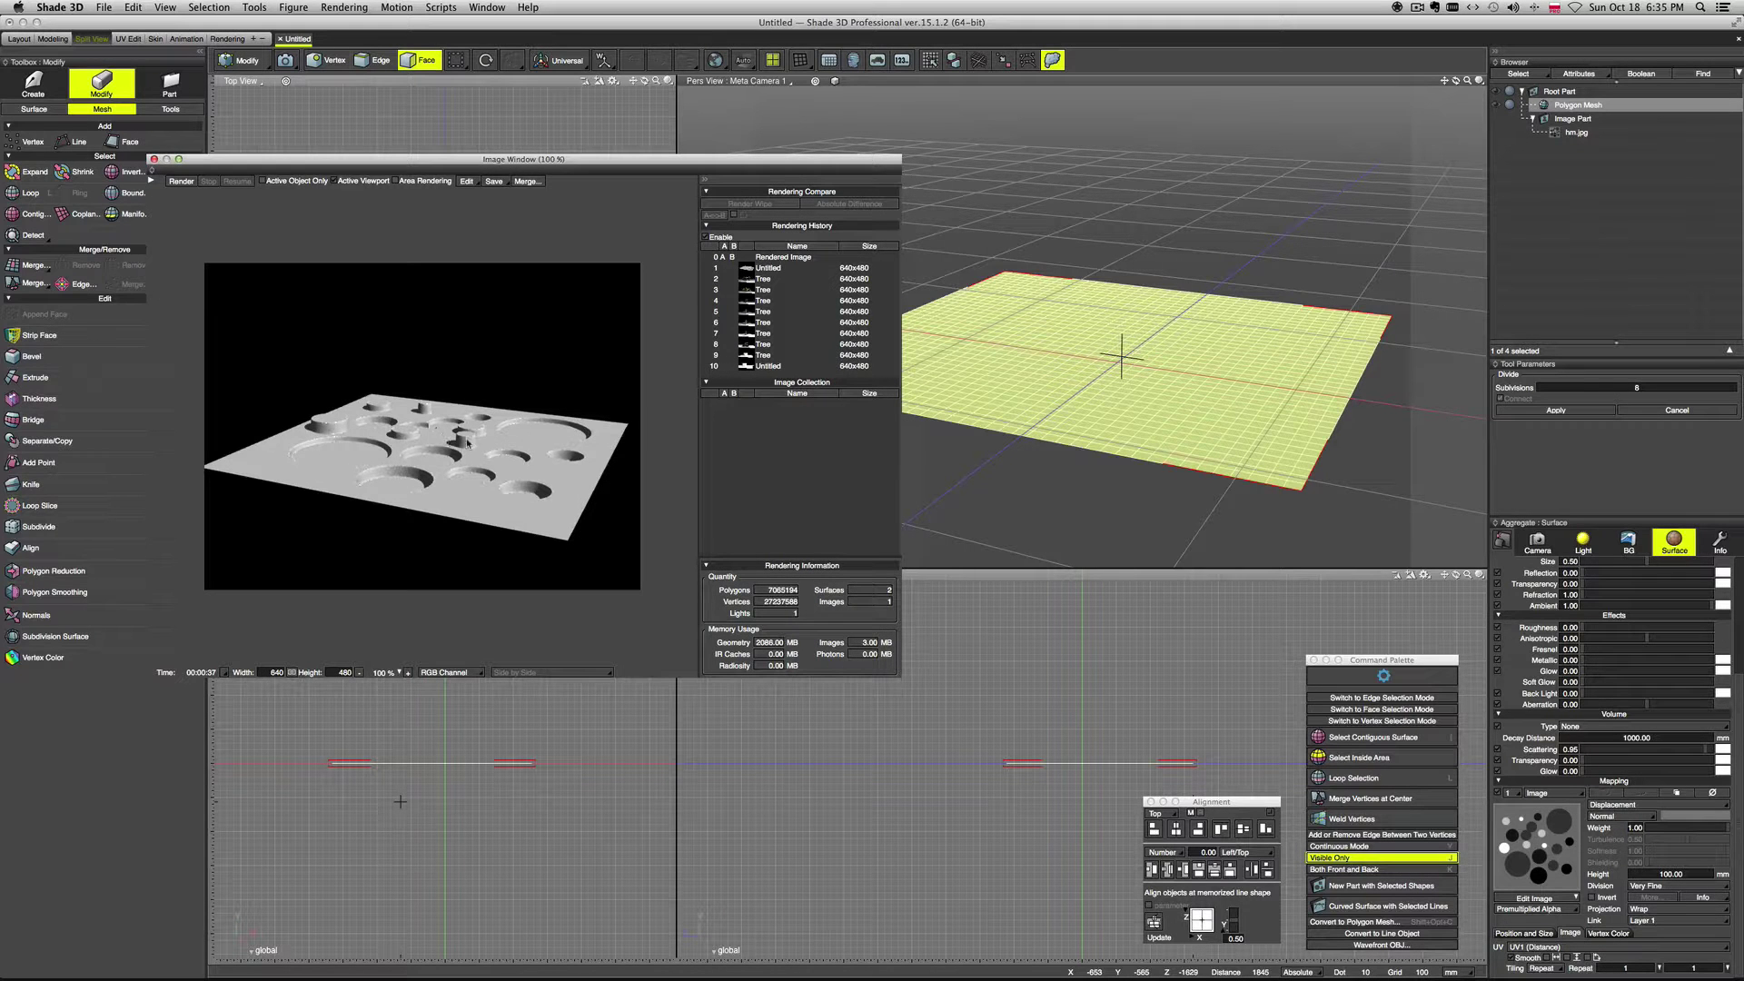
# Step: Switch the perspective view's display mode to Texture and examine the subdivided plane beside the rendered displacement
pyautogui.click(1477, 81)
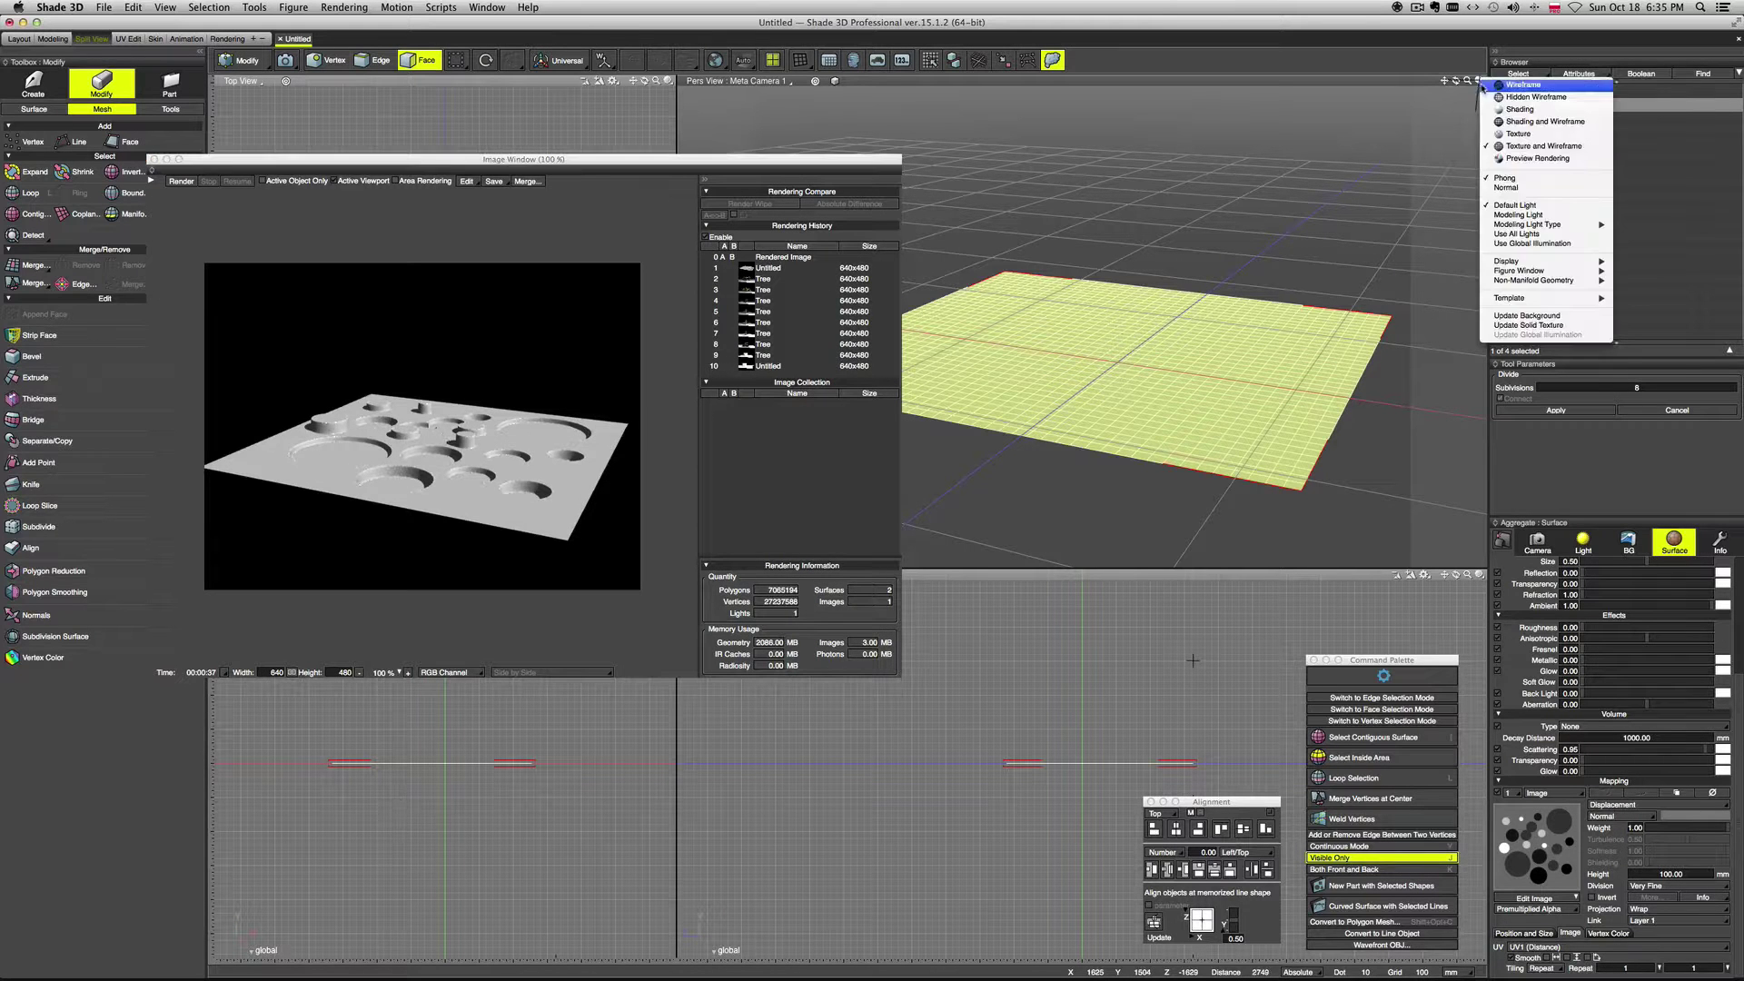
pyautogui.click(1529, 134)
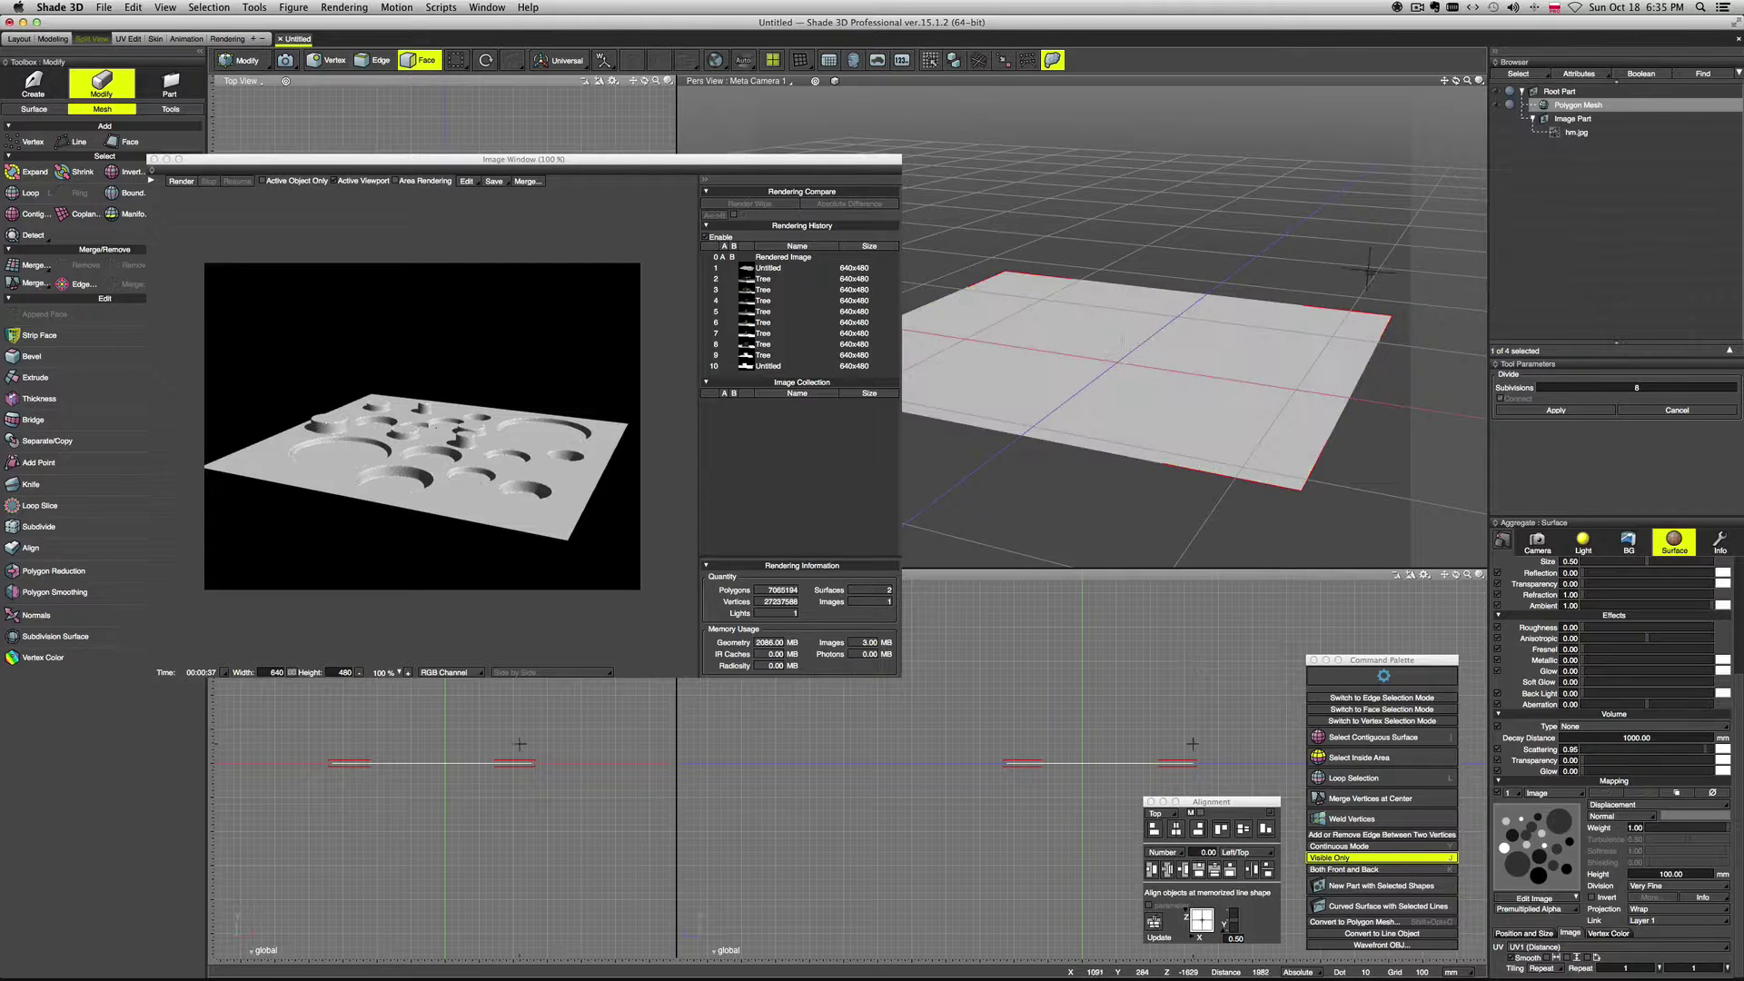
pyautogui.click(1326, 371)
pyautogui.moveTo(1370, 406); pyautogui.dragTo(1385, 436, button='middle')
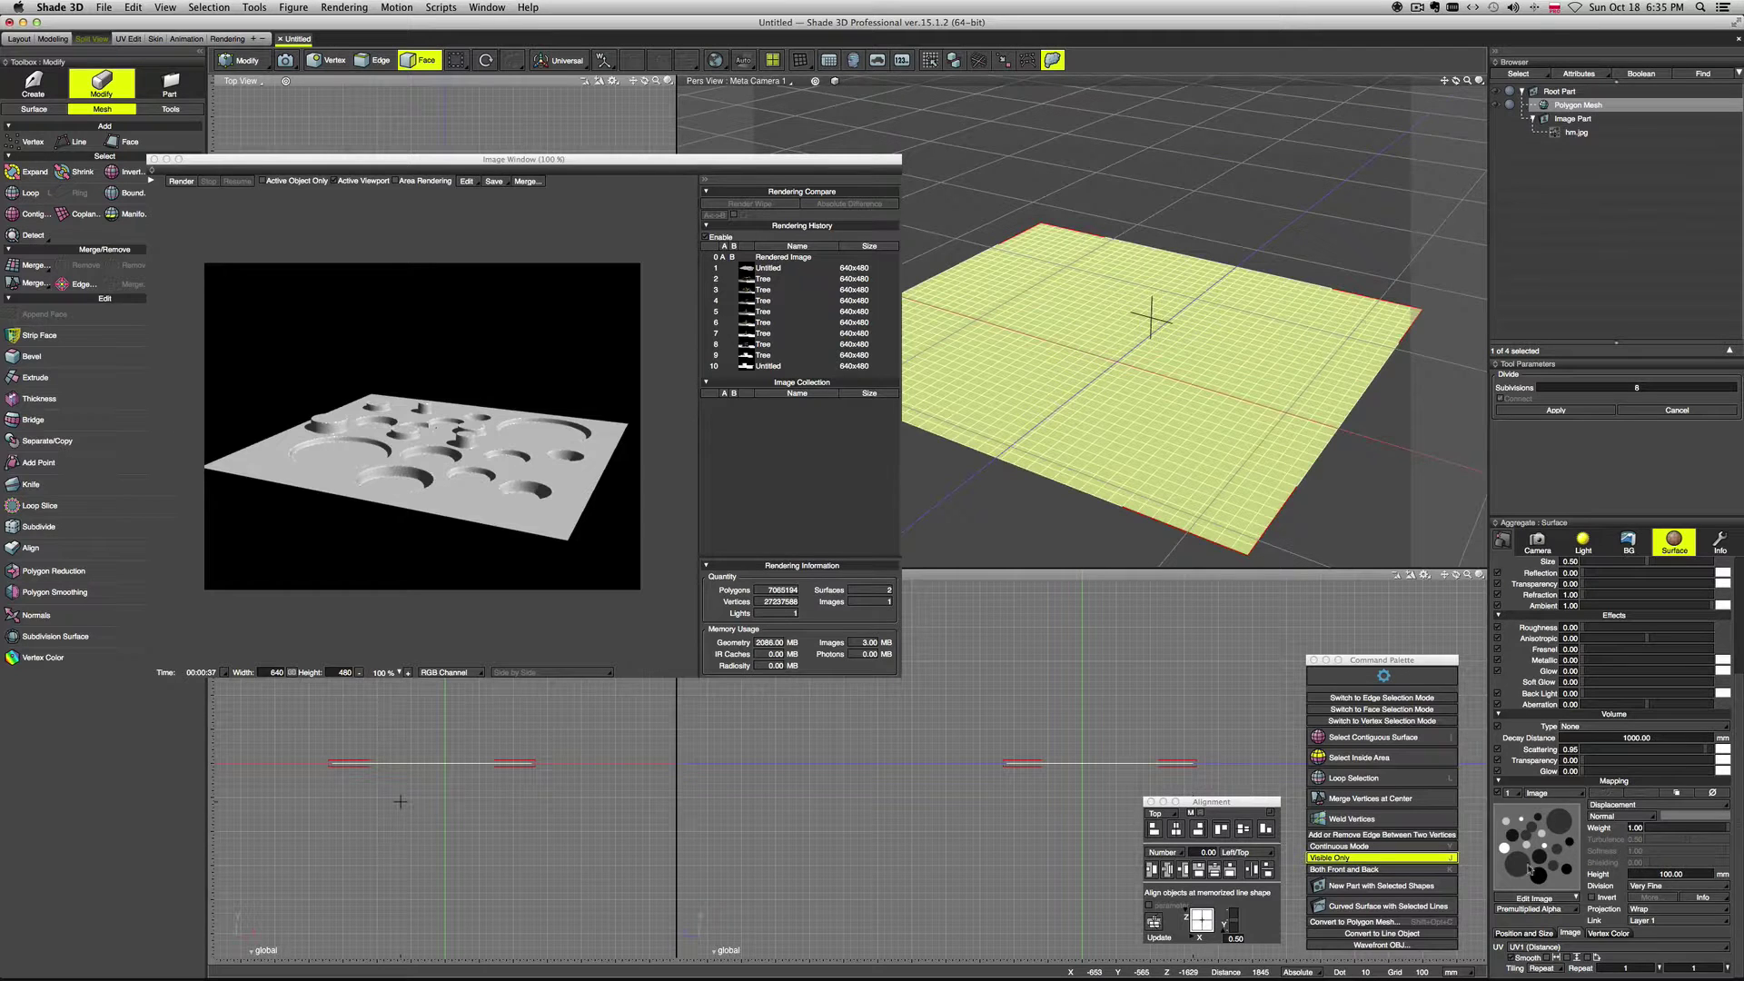